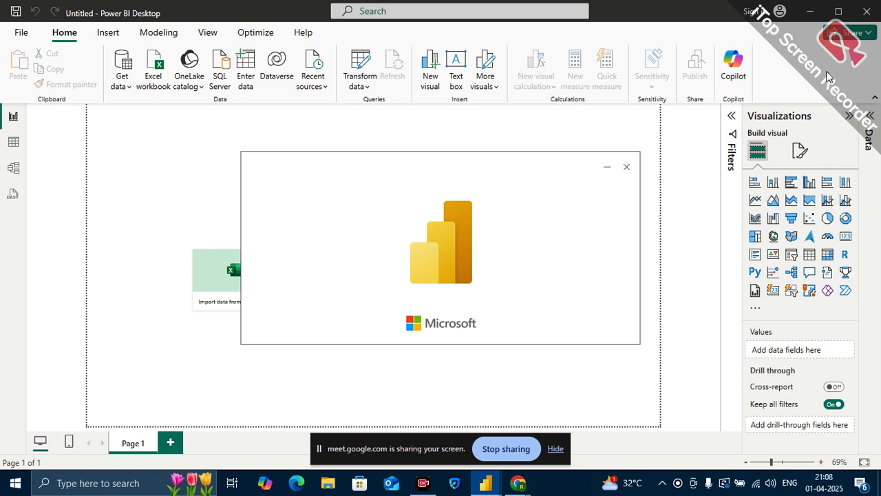
left_click(870, 117)
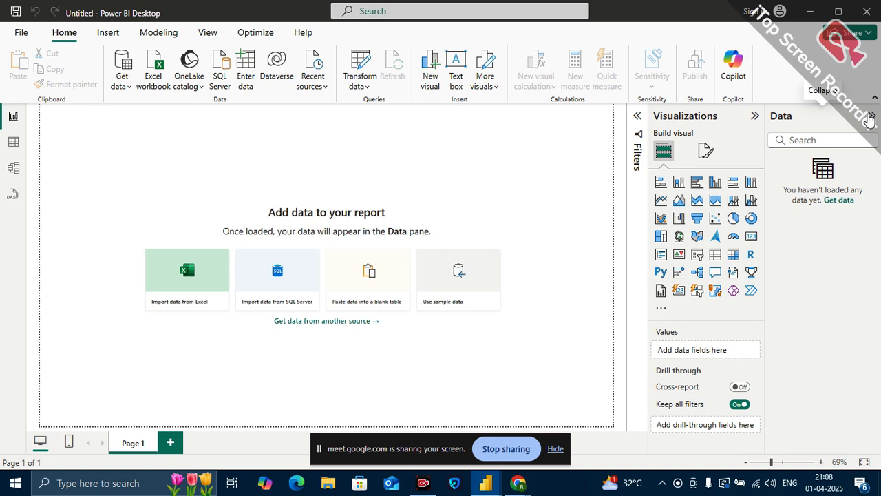
left_click(870, 117)
left_click(869, 118)
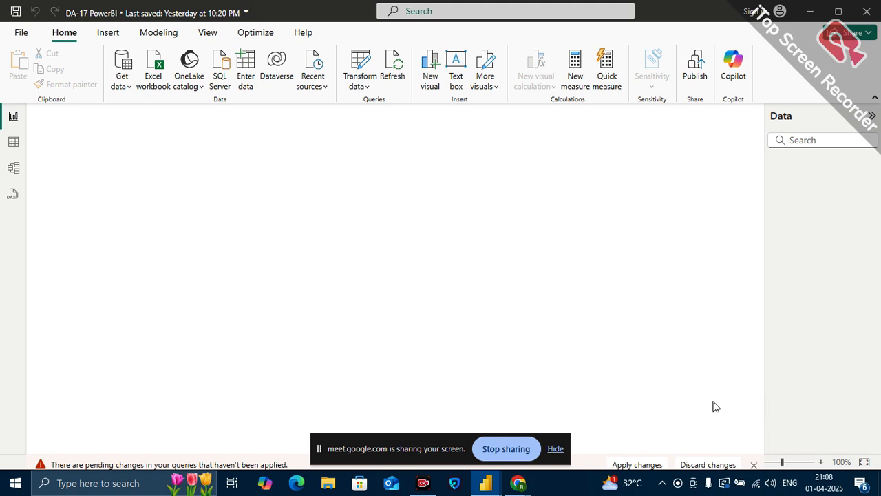
Apply the pending query changes in the DA-17 PowerBI report and dismiss the browser notification.
left_click(404, 436)
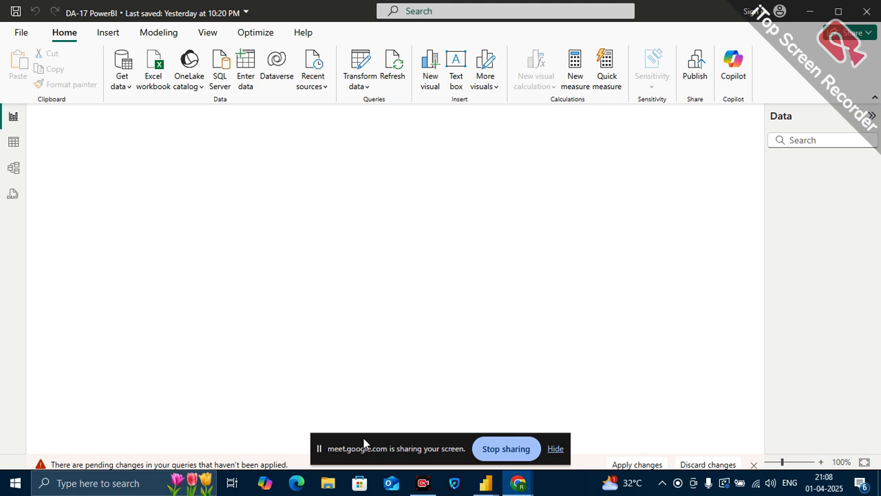
left_click(416, 367)
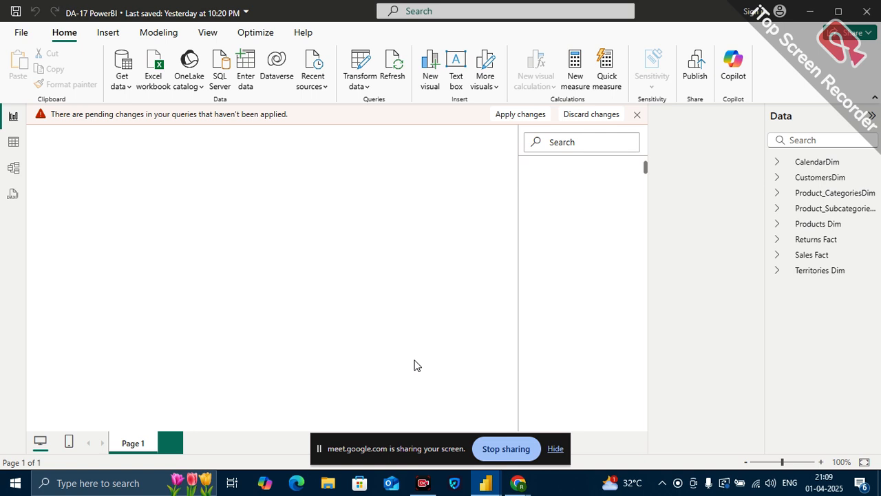
left_click(522, 115)
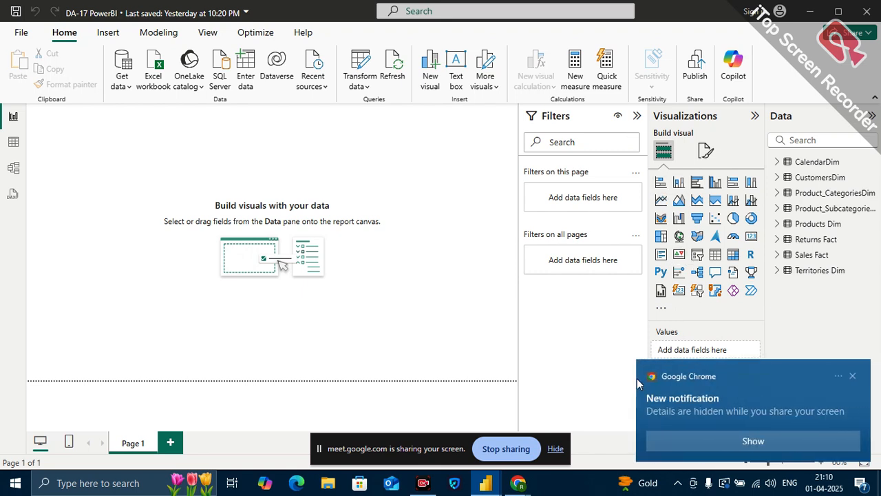
left_click(853, 376)
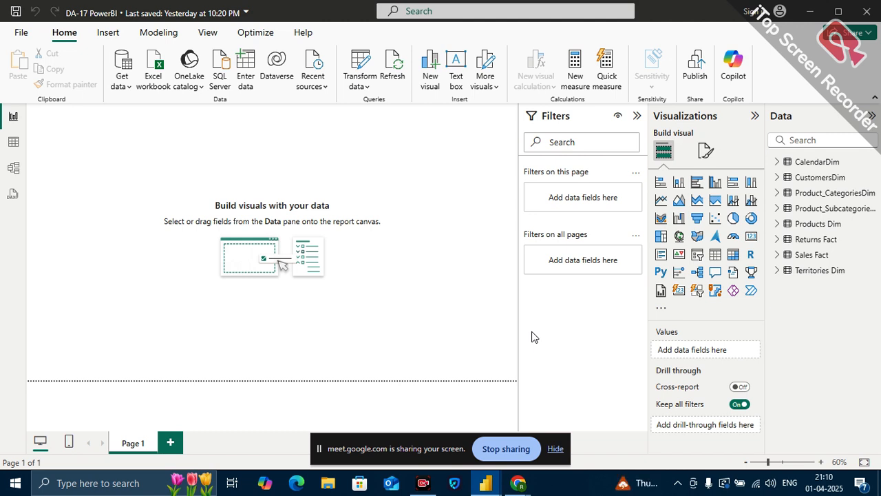
Collapse the Filters pane and view the CalendarDim rows in table view, ending back in report view.
left_click(630, 126)
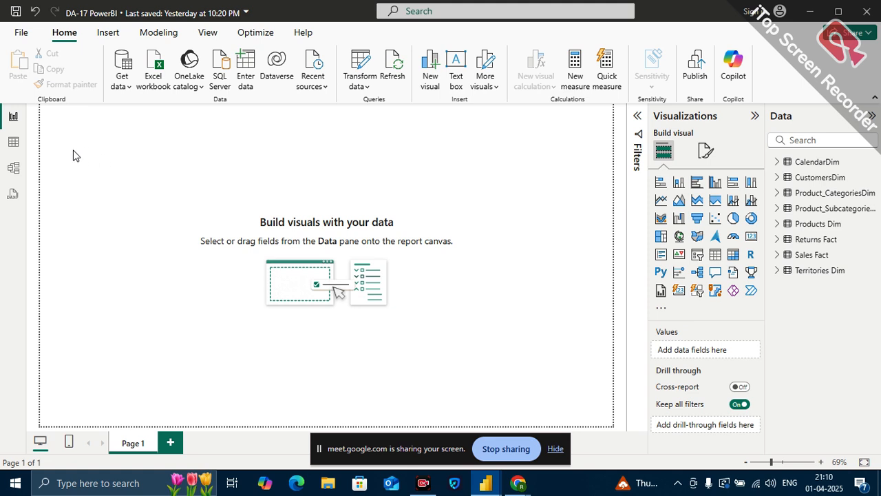
left_click(13, 144)
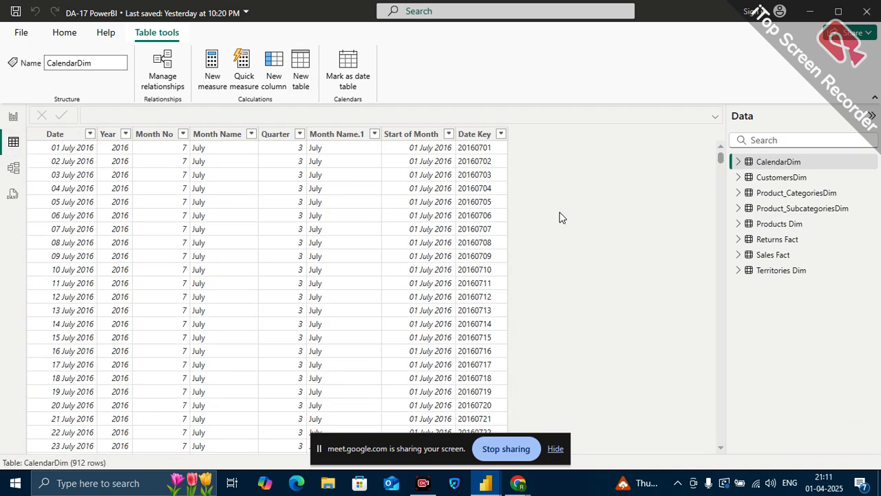
left_click(15, 119)
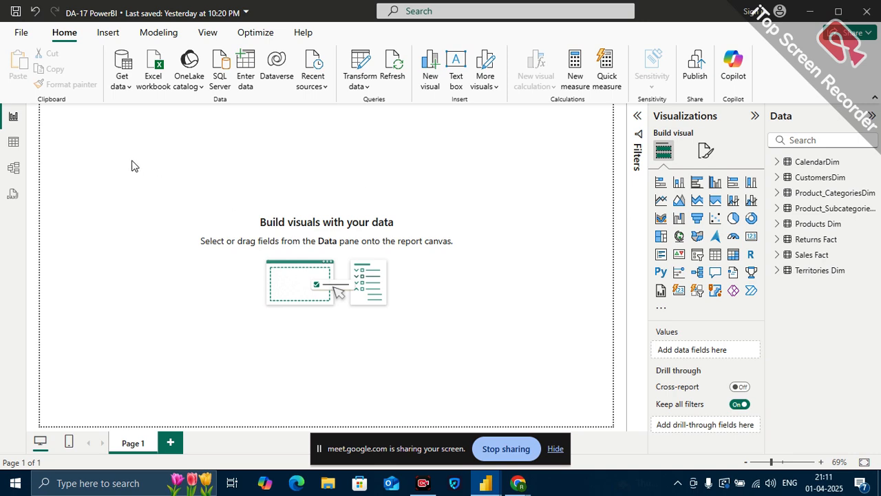
Switch to File Explorer and open the folder that contains the recent file AdventureWorks_Sales_2019.
left_click(329, 483)
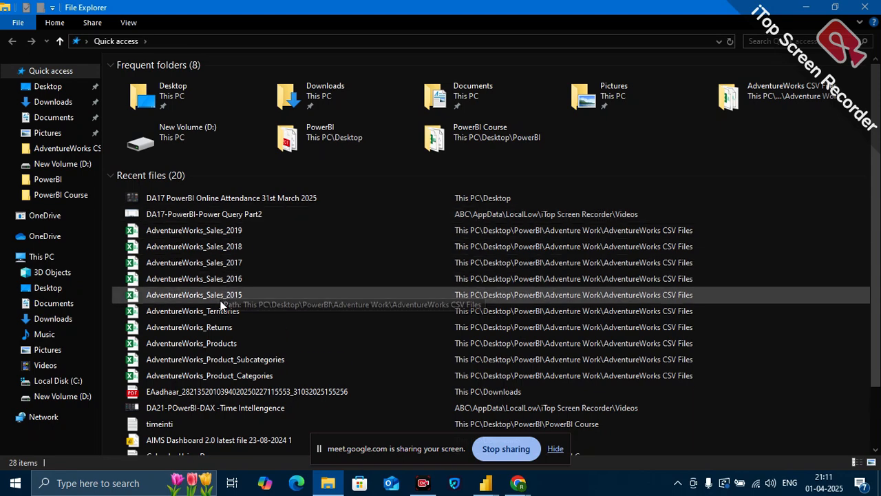
scroll(240, 368, "down", 2)
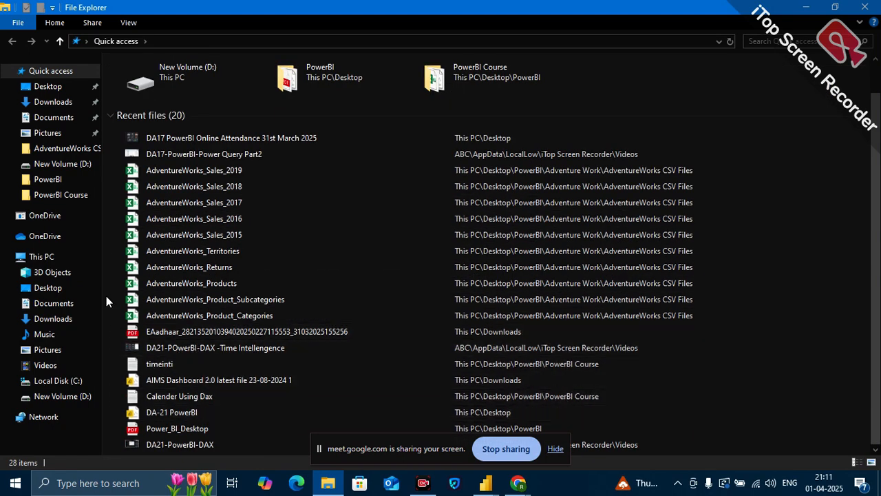
left_click(172, 172)
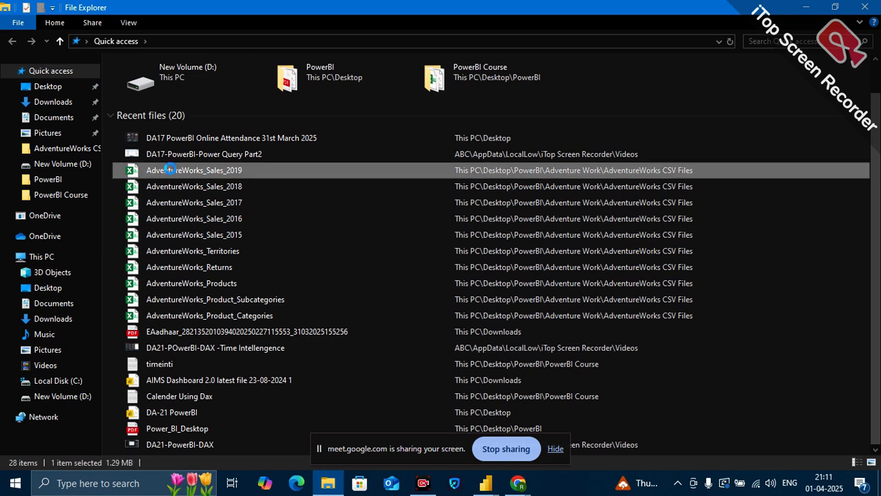
right_click(172, 171)
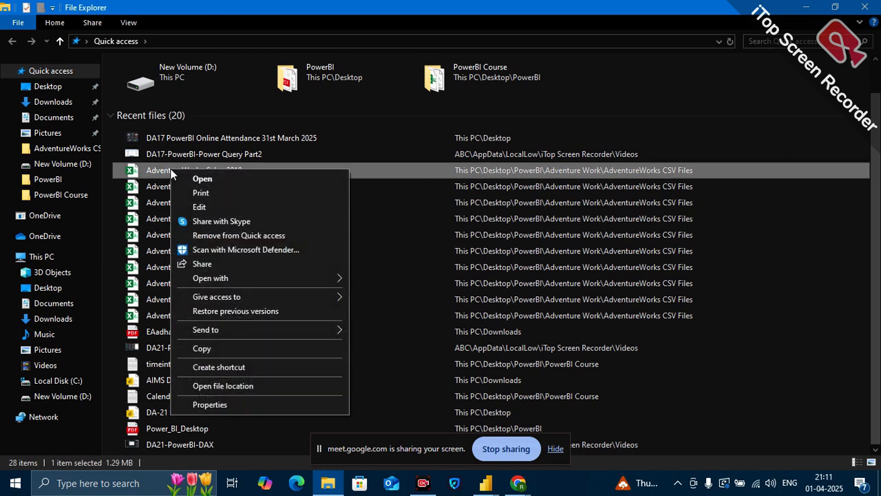
left_click(230, 388)
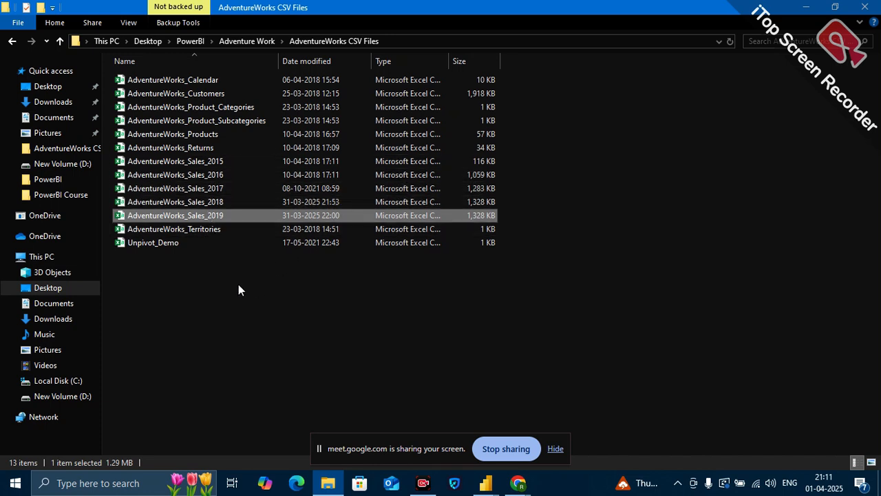
left_click(217, 285)
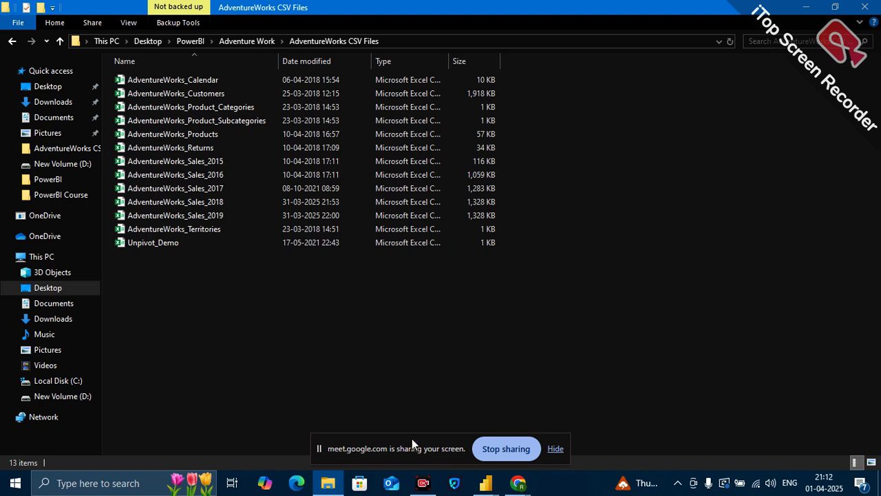
left_click_drag(412, 440, 377, 451)
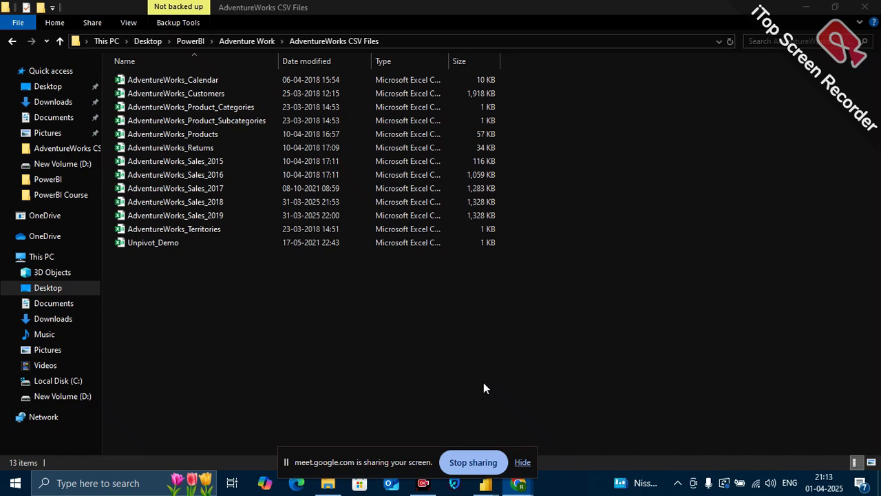
Switch to the Google Meet call, admit the waiting participant, and close the People panel.
mouse_move(486, 483)
left_click(429, 411)
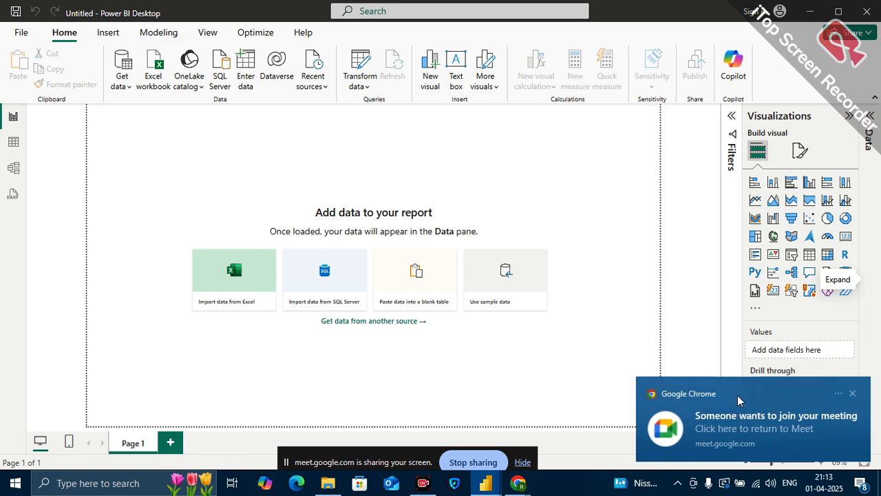
left_click(750, 431)
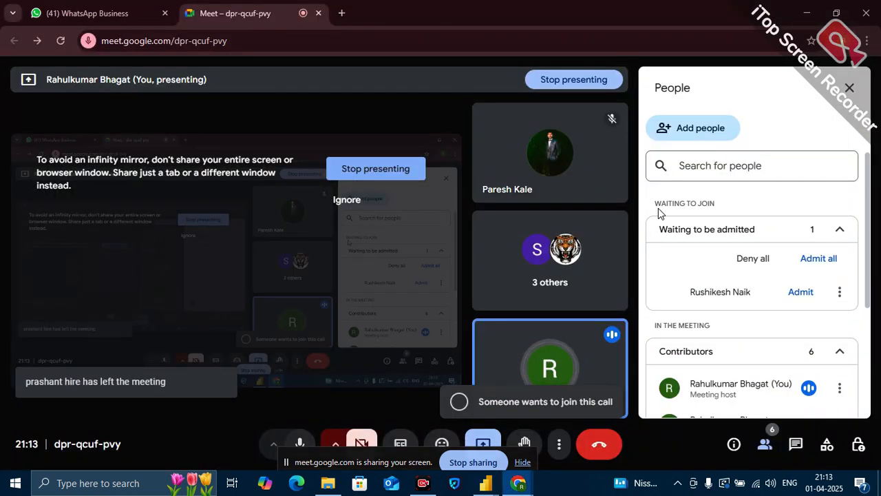
left_click(800, 298)
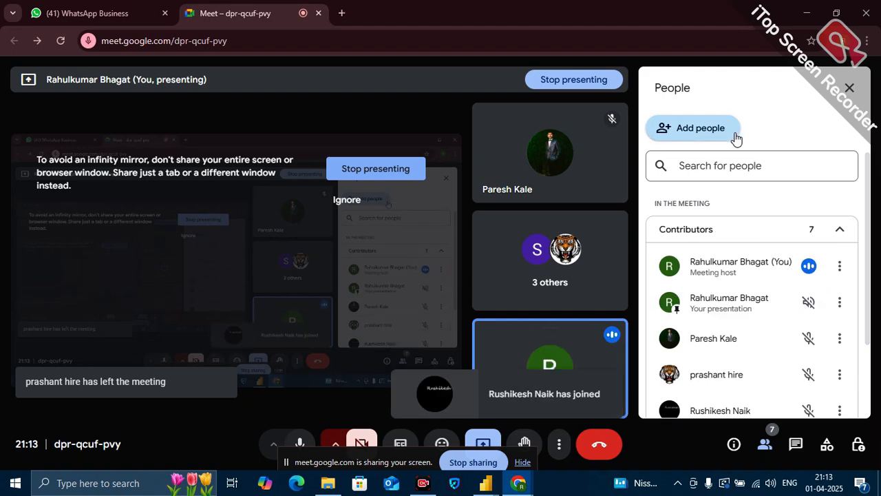
left_click(851, 89)
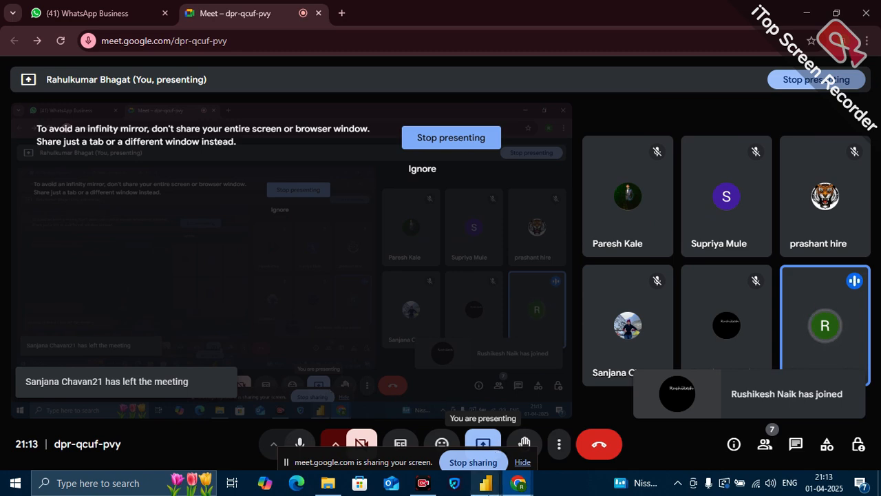
Switch back to Power BI Desktop and close the Untitled report, leaving the DA-17 PowerBI report open.
mouse_move(485, 482)
left_click(518, 436)
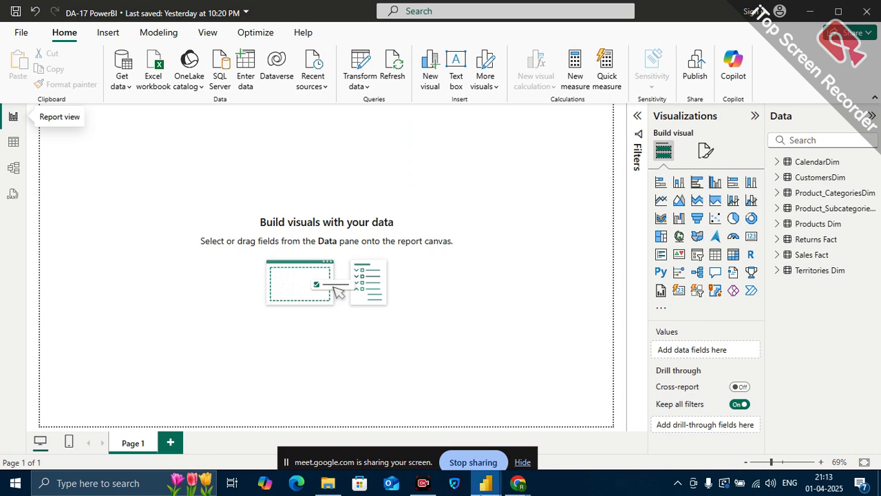
mouse_move(485, 482)
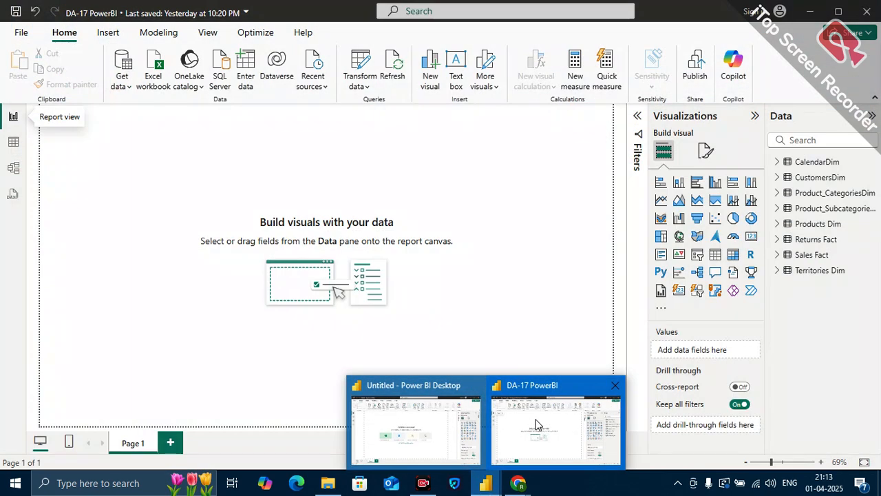
mouse_move(444, 429)
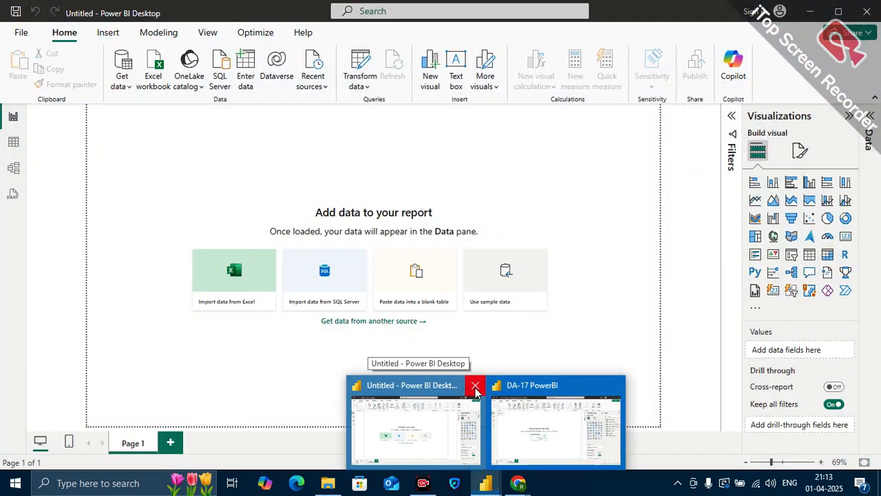
middle_click(444, 429)
left_click(481, 267)
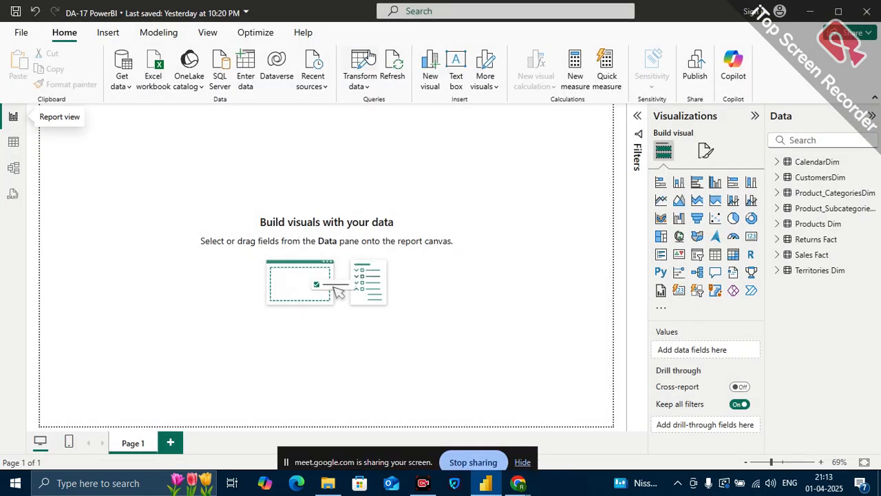
Open the Power Query Editor for the report's data and collapse both query groups.
left_click(363, 65)
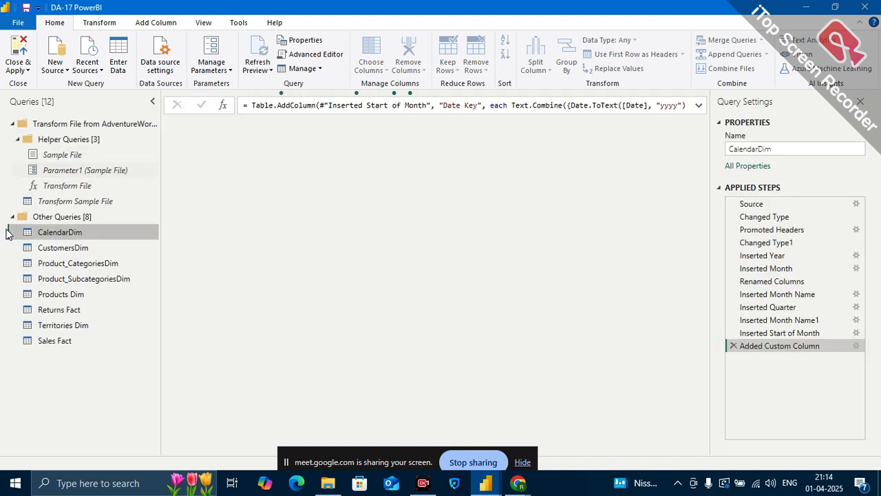
left_click(12, 217)
left_click(12, 124)
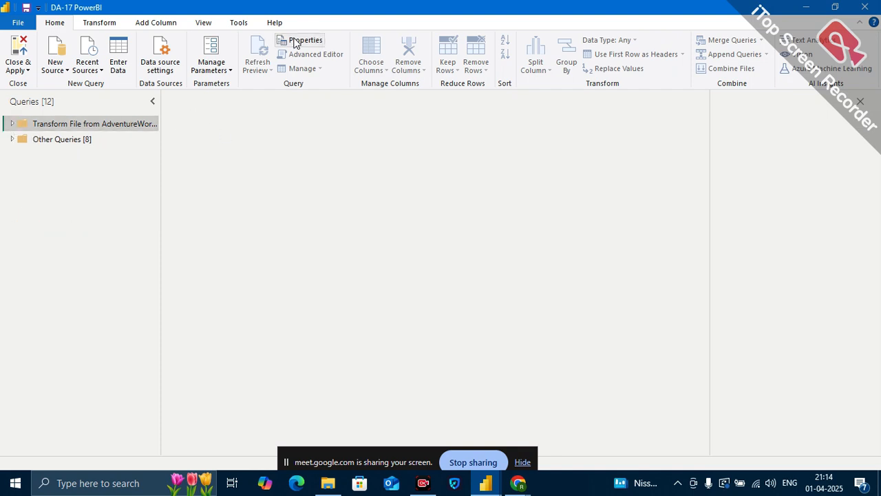
Add the Excel workbook Joins-in-Power-Query from the PowerBI Course folder as a new source, up to its table selection.
left_click(57, 66)
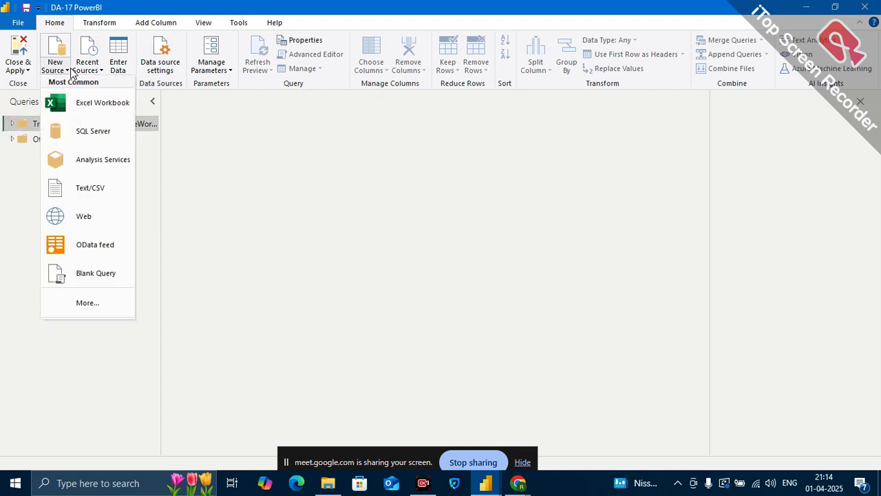
left_click(98, 104)
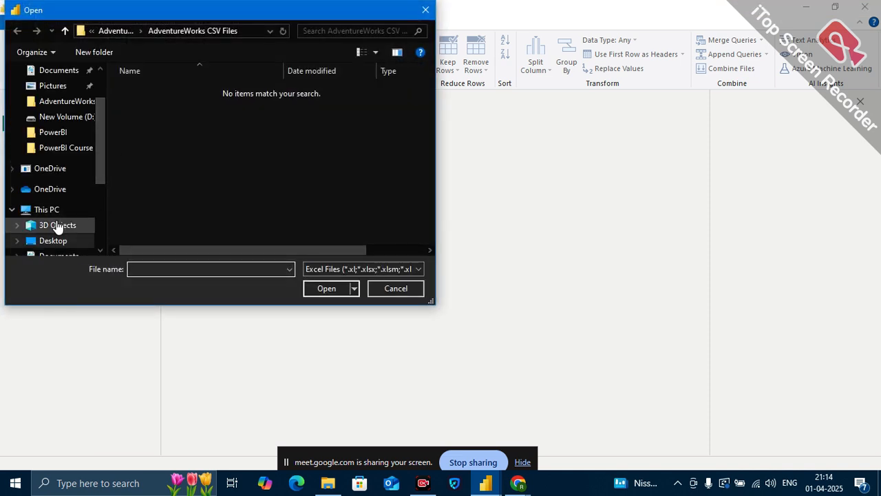
left_click(115, 30)
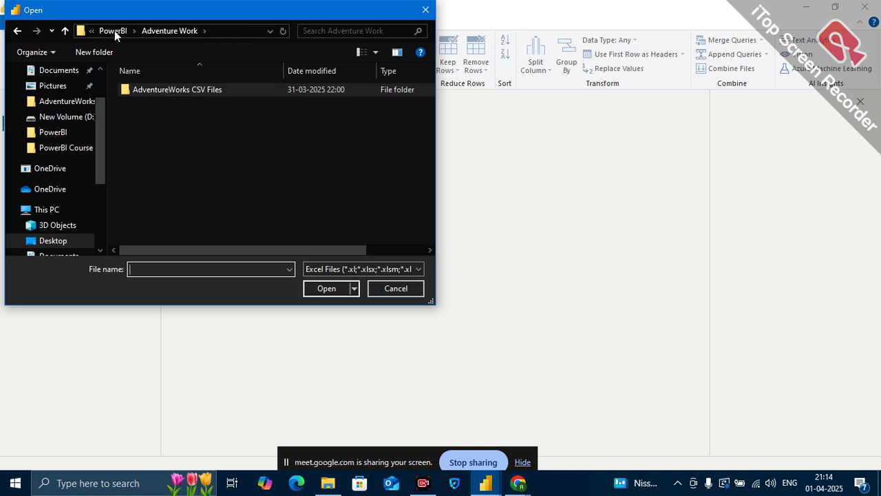
left_click(112, 31)
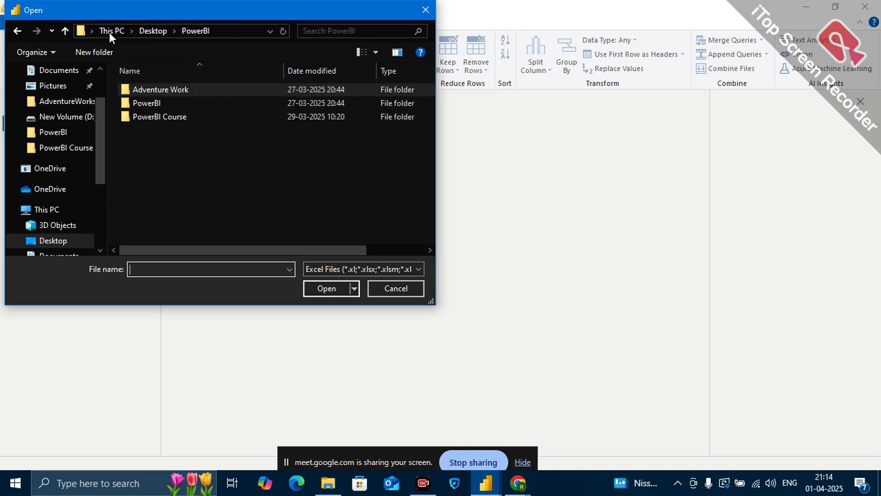
double_click(158, 116)
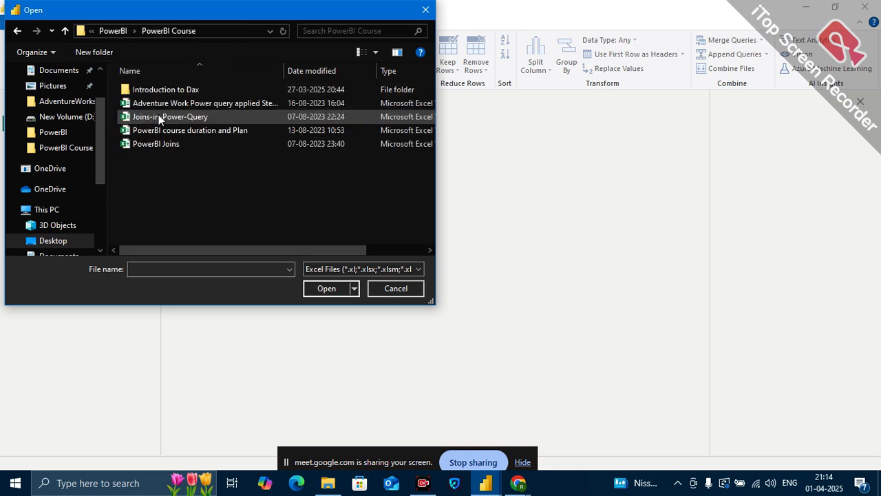
left_click(176, 119)
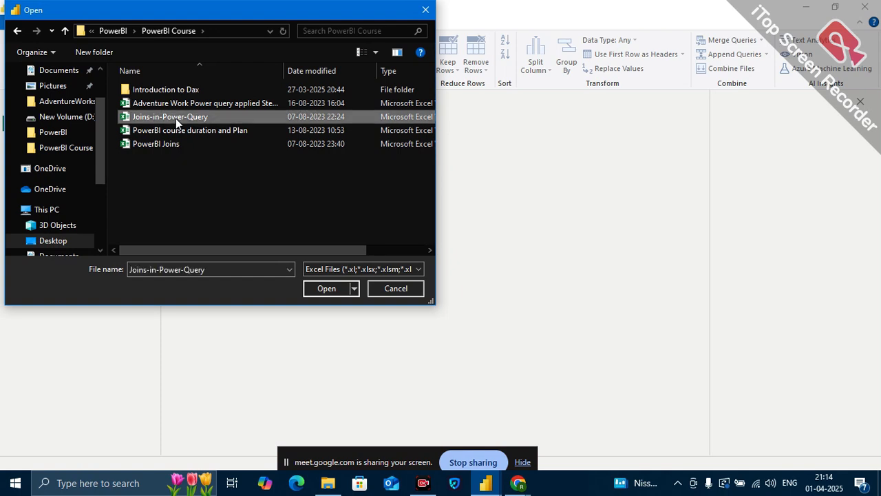
left_click(328, 287)
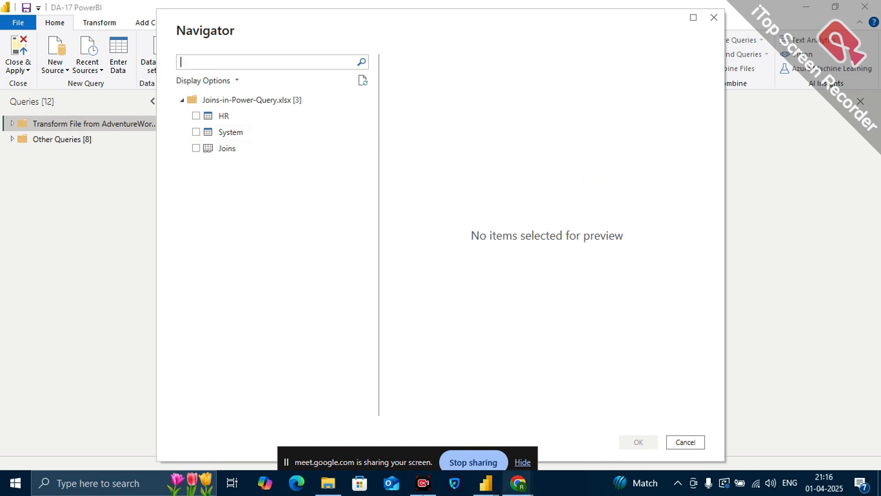
Search the computer for Excel and switch to it, leaving the workbook's table selection in Power Query open.
left_click(143, 483)
type("exc")
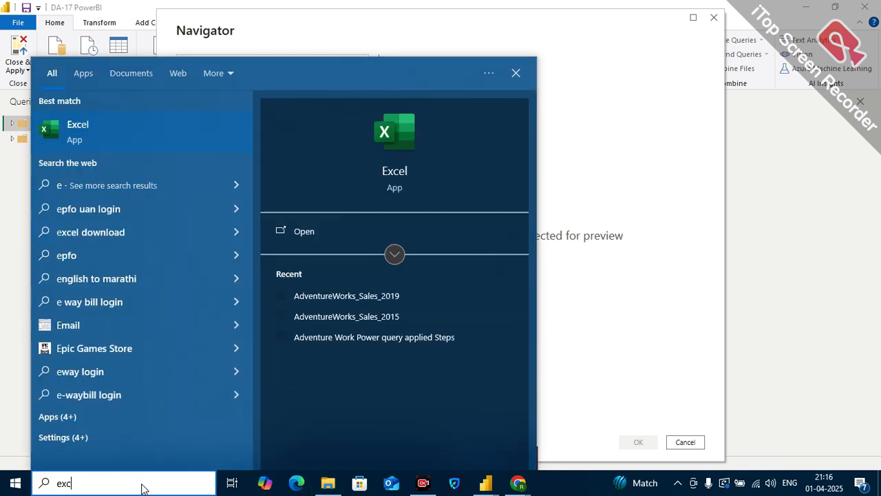
left_click(72, 126)
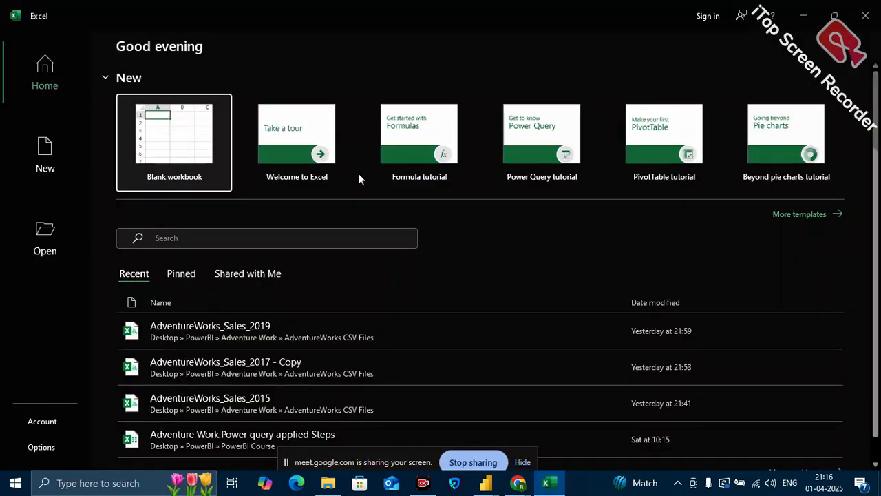
Create a blank workbook and label the first table T1 in C2, with headers ID in D2 and Name in E2.
left_click(195, 145)
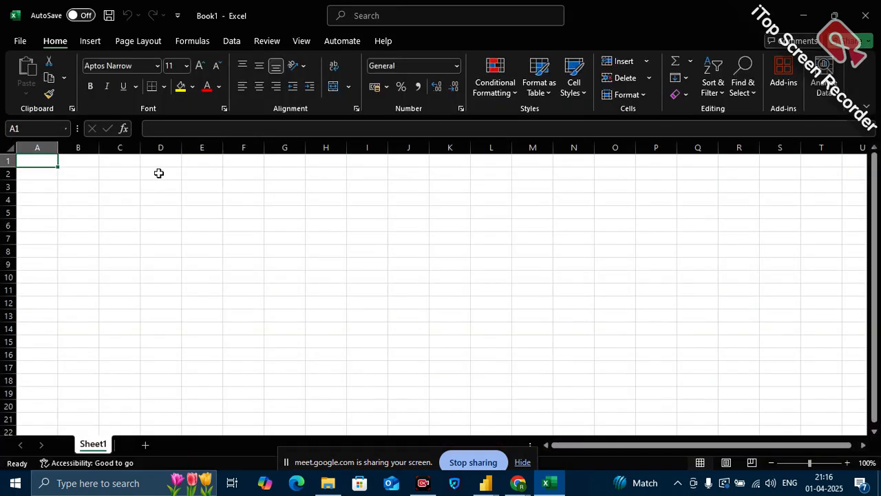
left_click(160, 173)
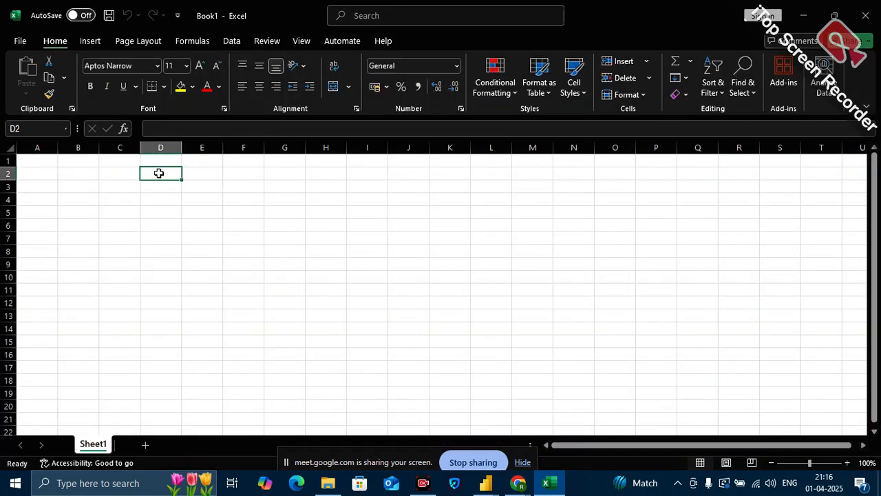
left_click(124, 175)
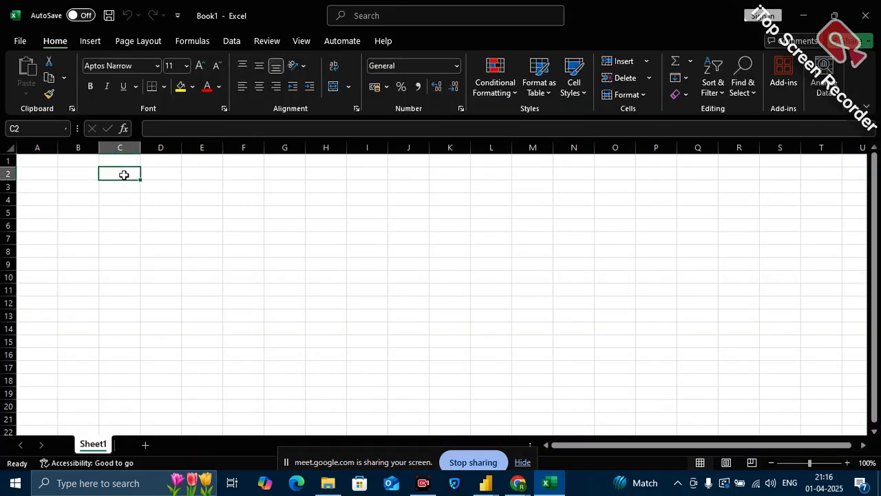
type("T1")
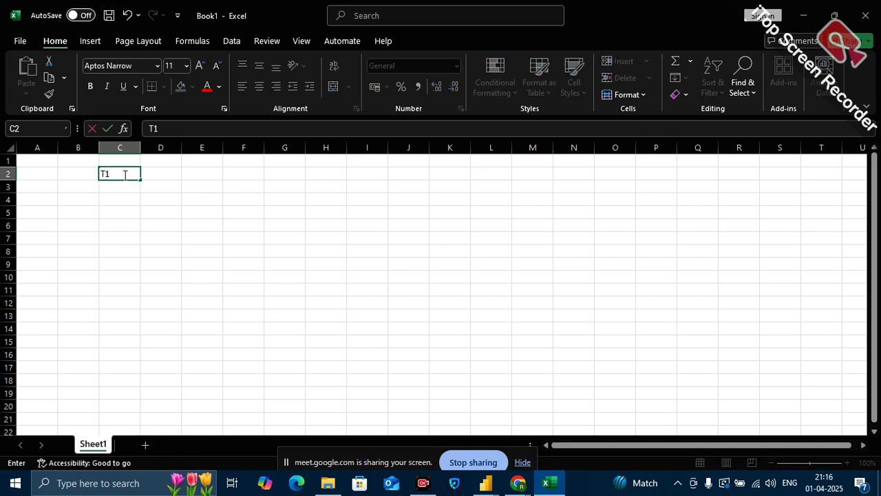
left_click(198, 173)
left_click(161, 173)
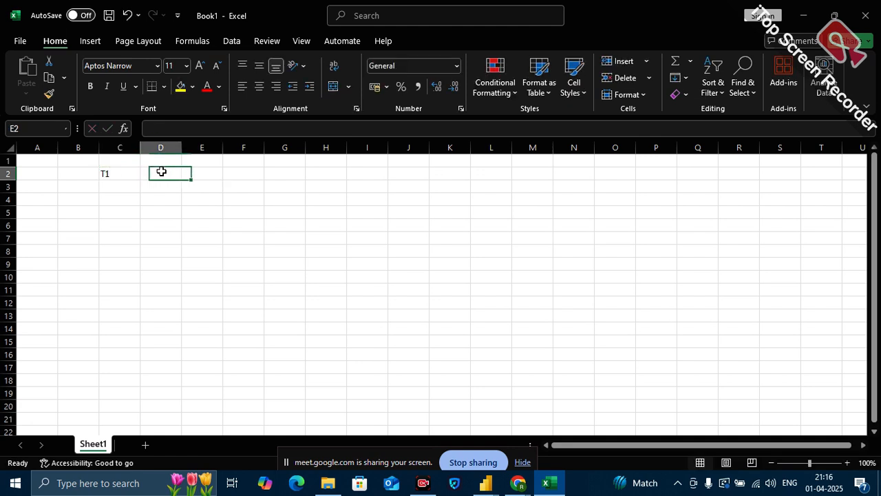
type("ID")
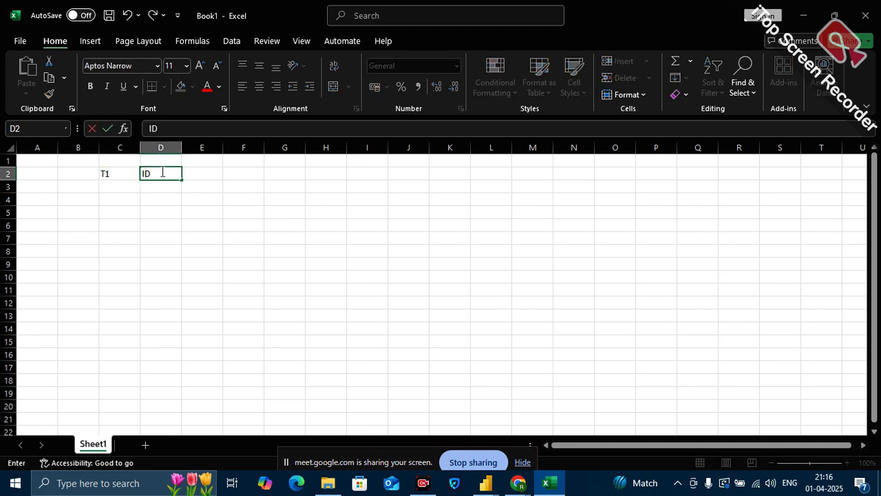
left_click(210, 170)
type("Name")
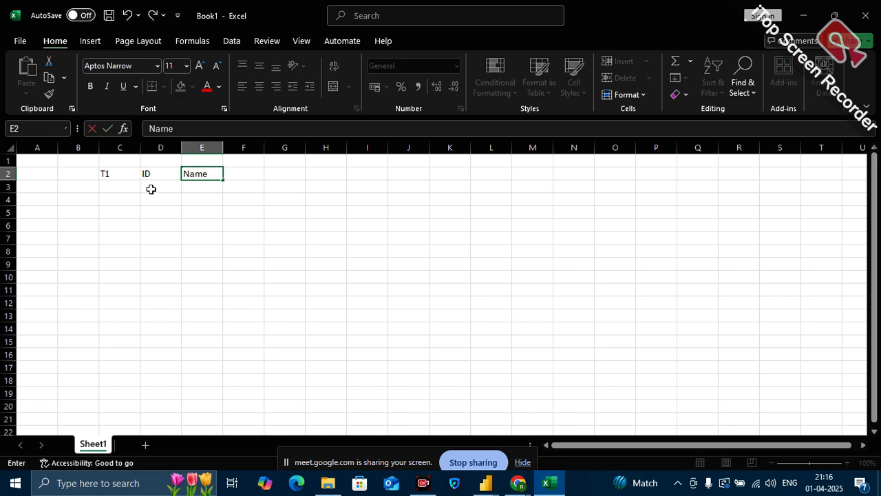
Fill T1's ID column with 1, 2 and 3 in cells D3 to D5.
left_click(150, 189)
type("1")
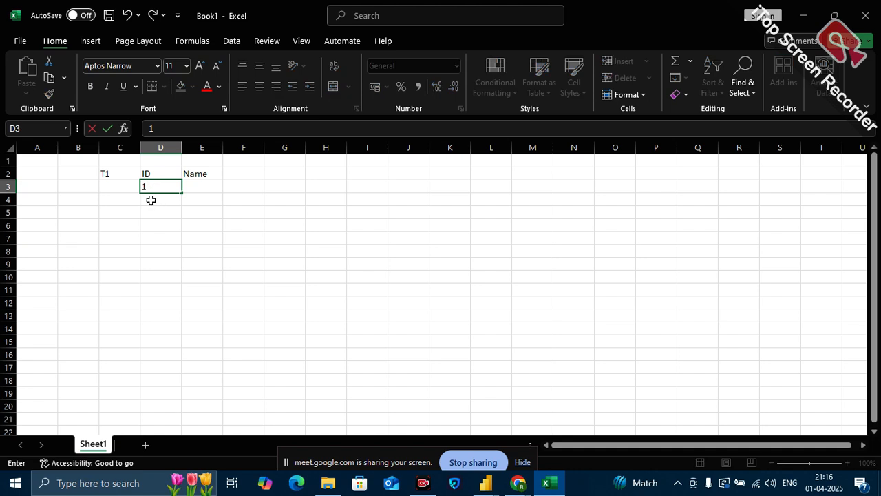
left_click(151, 199)
type("2")
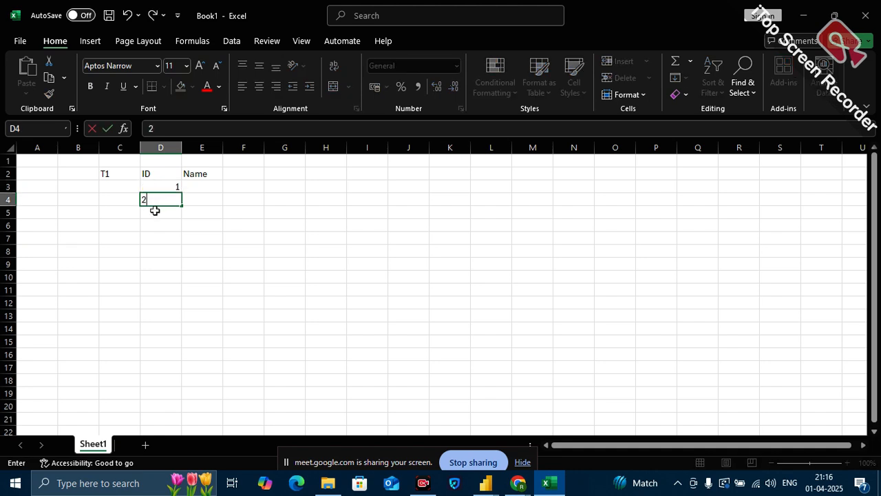
left_click(155, 210)
type("3")
Fill T1's Name column with three sample first names in cells E3 to E5.
left_click(203, 187)
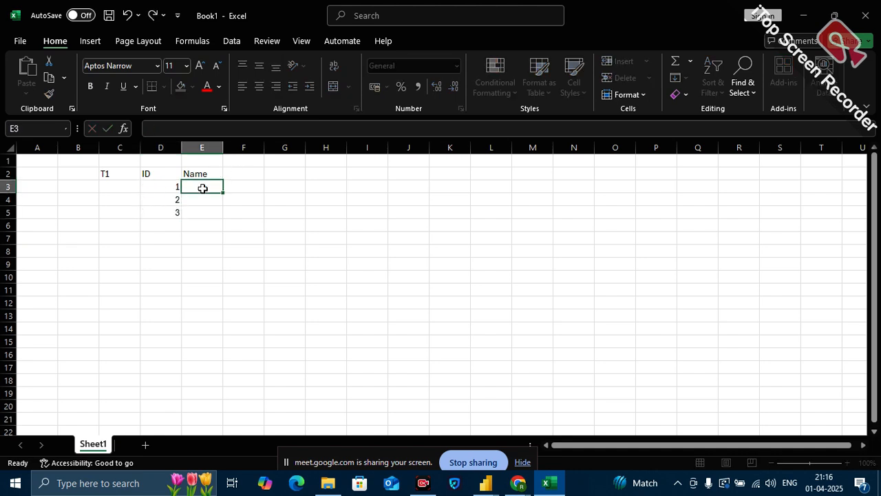
type("Ramesh")
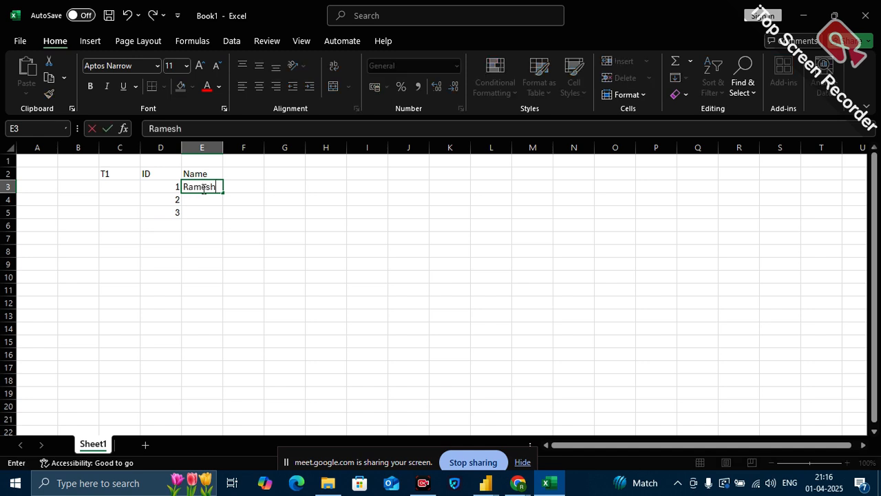
left_click(202, 198)
type("Suresh")
left_click(196, 215)
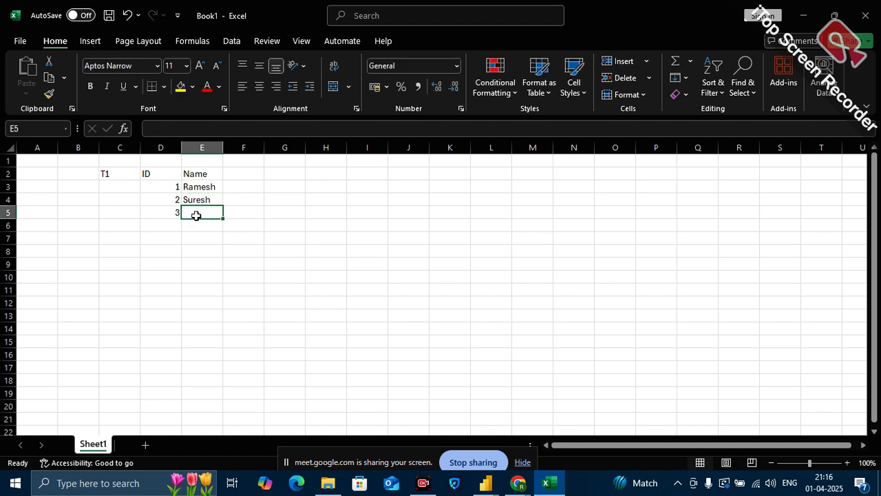
type("Kiran")
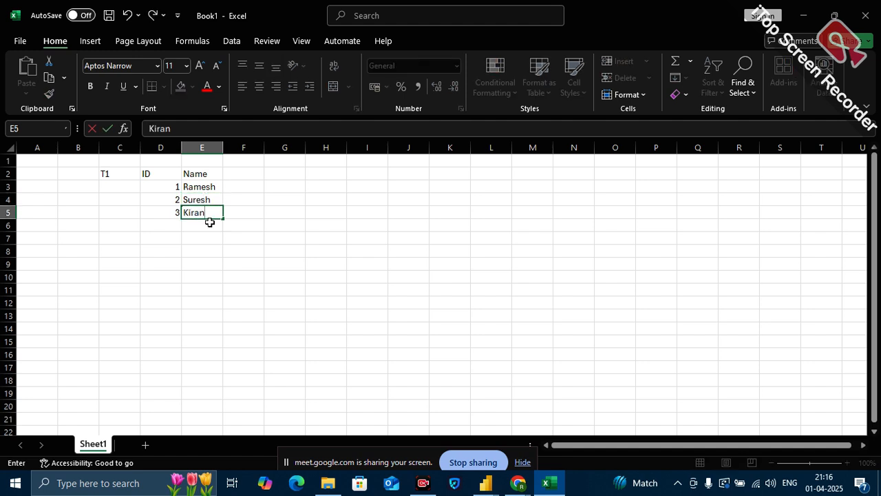
left_click(279, 290)
Label a second table T2 in H2, with headers ID in I2 and Marks in J2.
left_click(329, 174)
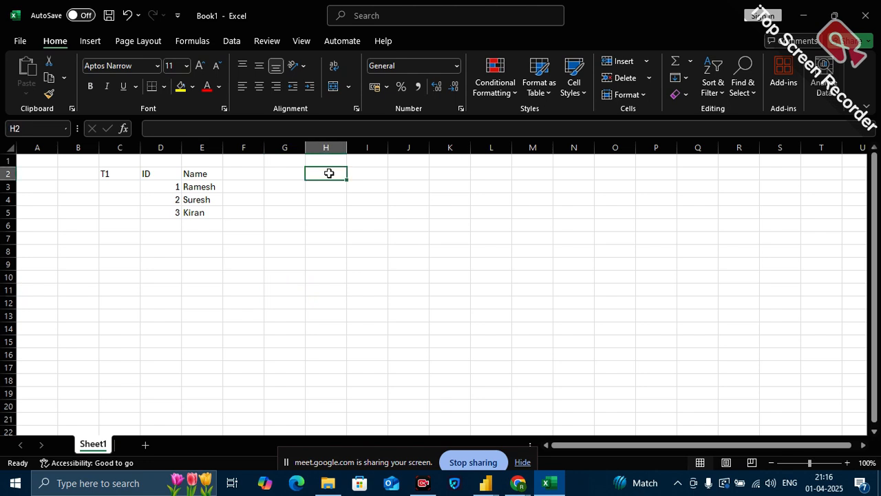
type("T2")
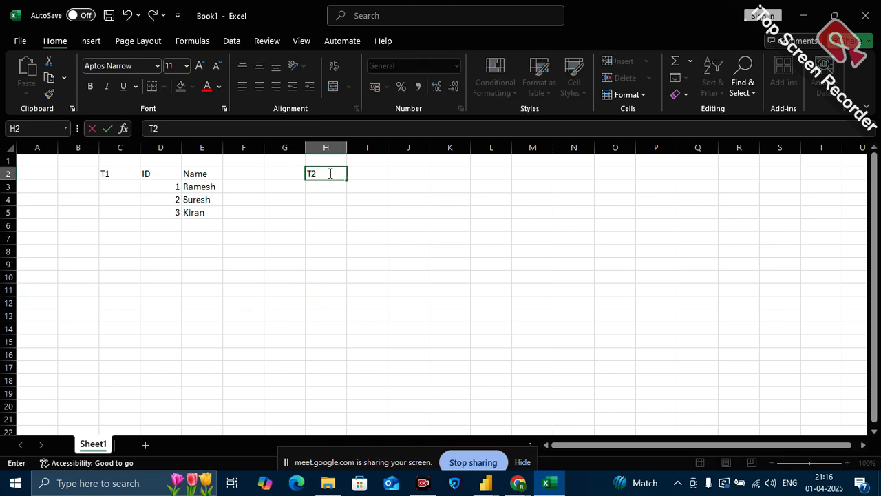
left_click(367, 175)
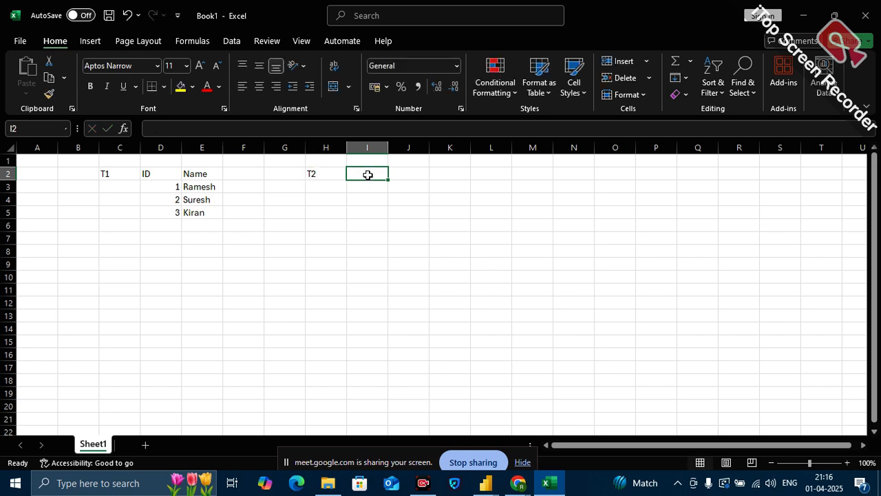
type("ID")
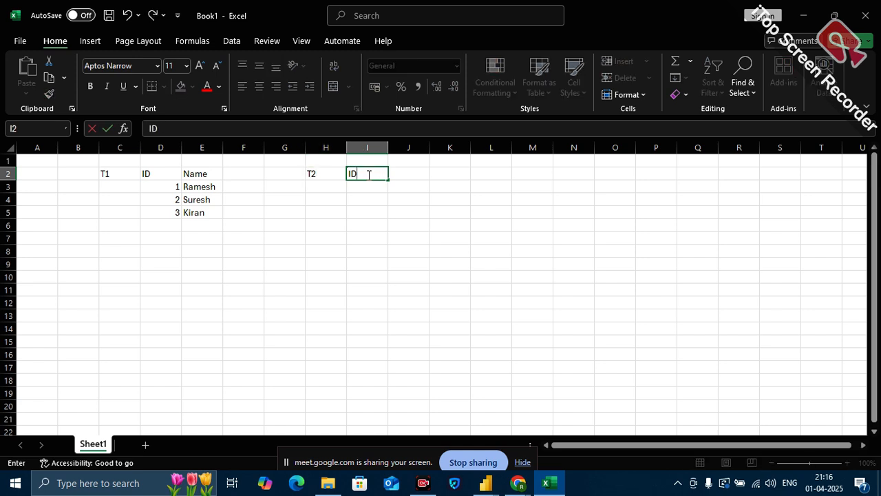
left_click(420, 173)
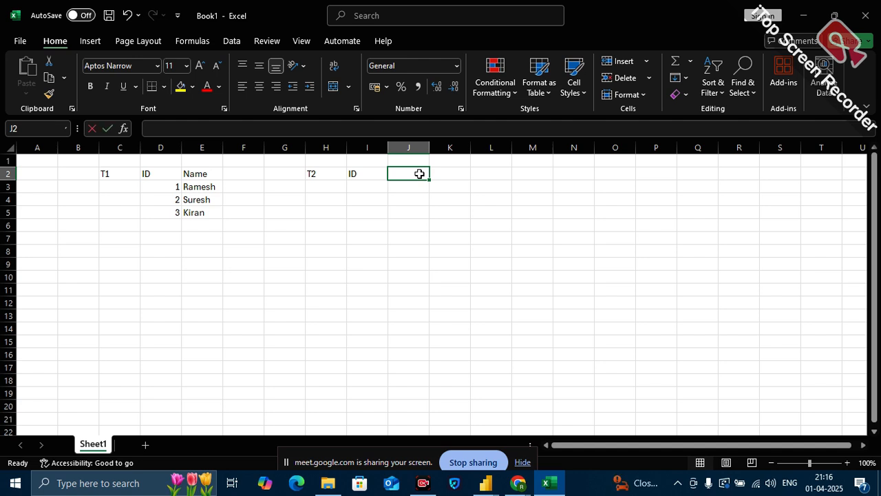
type("Marks")
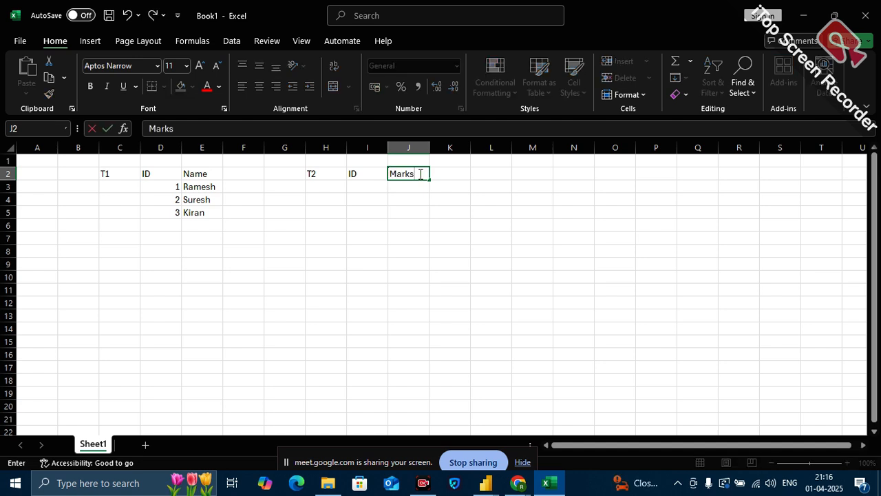
Fill T2's ID column with 1, 3 and 4 in cells I3 to I5.
left_click(372, 185)
type("1")
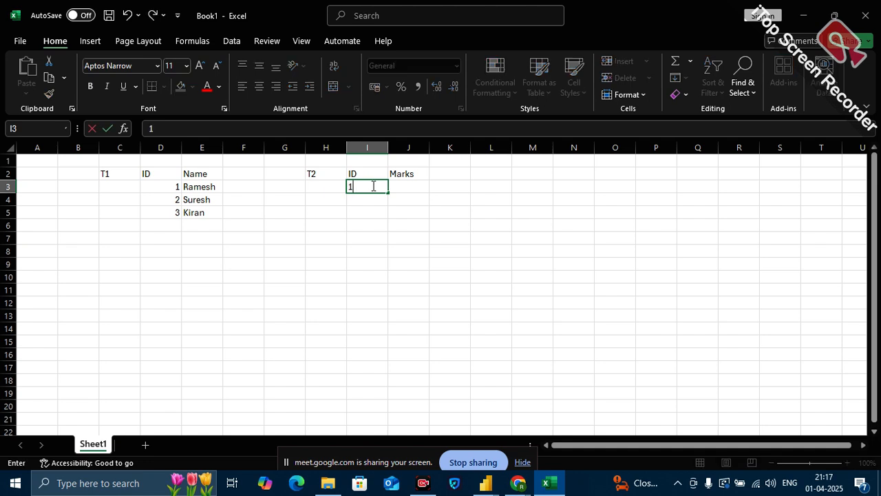
left_click(362, 199)
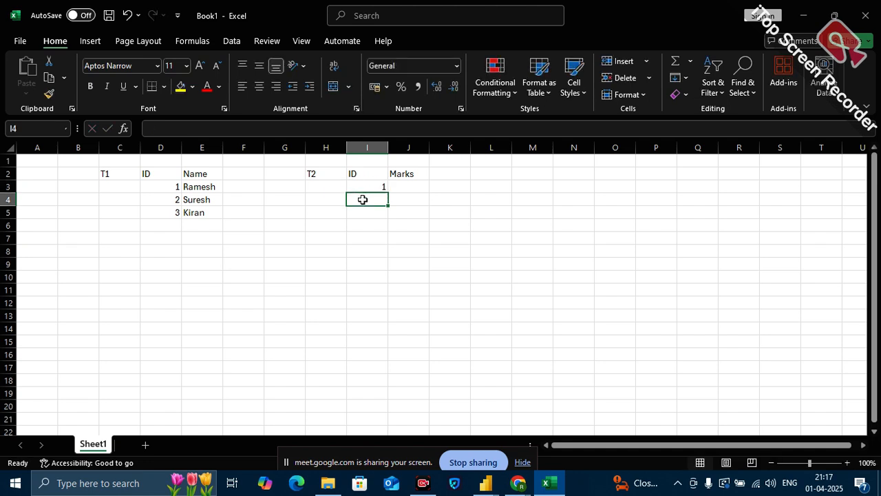
type("3")
left_click(357, 211)
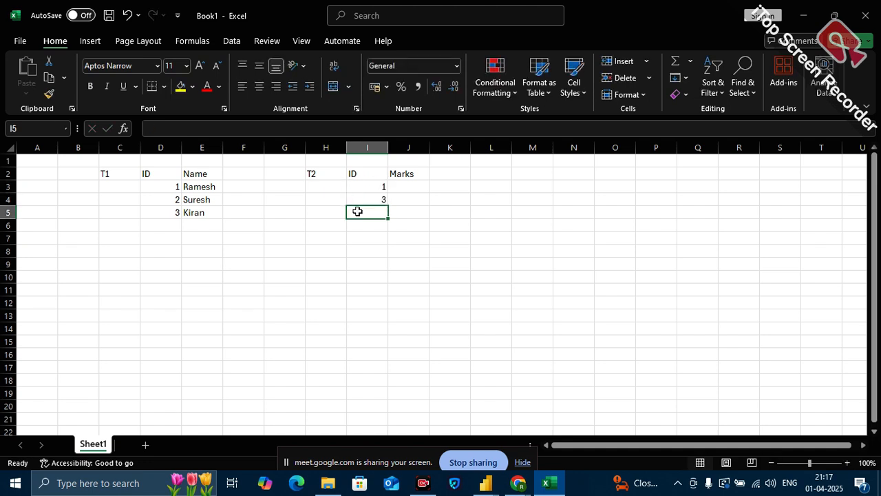
type("4")
left_click(431, 248)
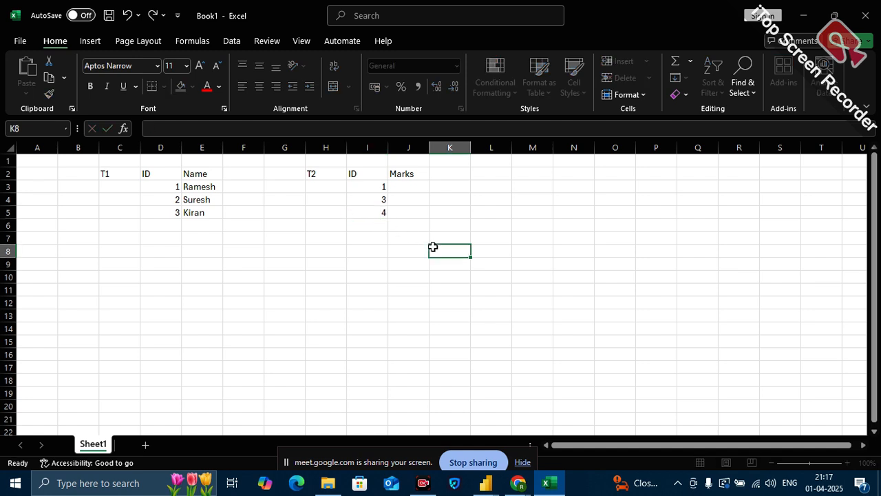
Fill T2's Marks column with 10, 20 and 30 in cells J3 to J5.
left_click(409, 185)
type("10")
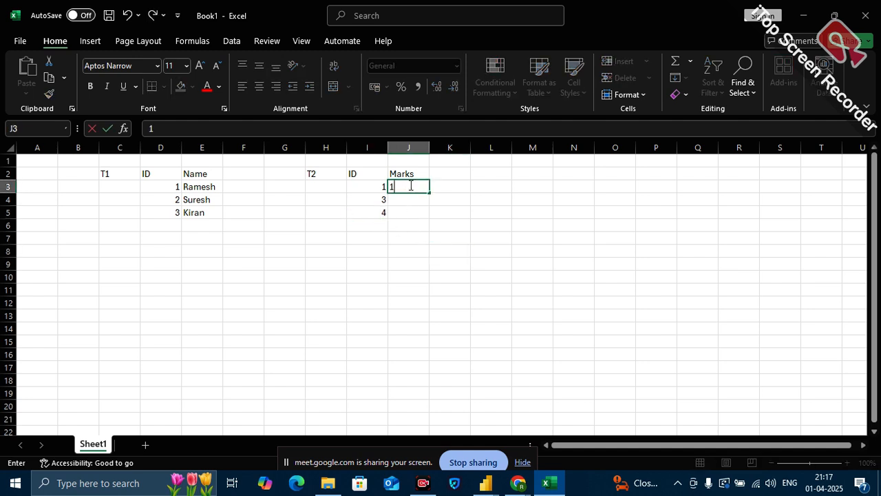
left_click(408, 204)
type("20")
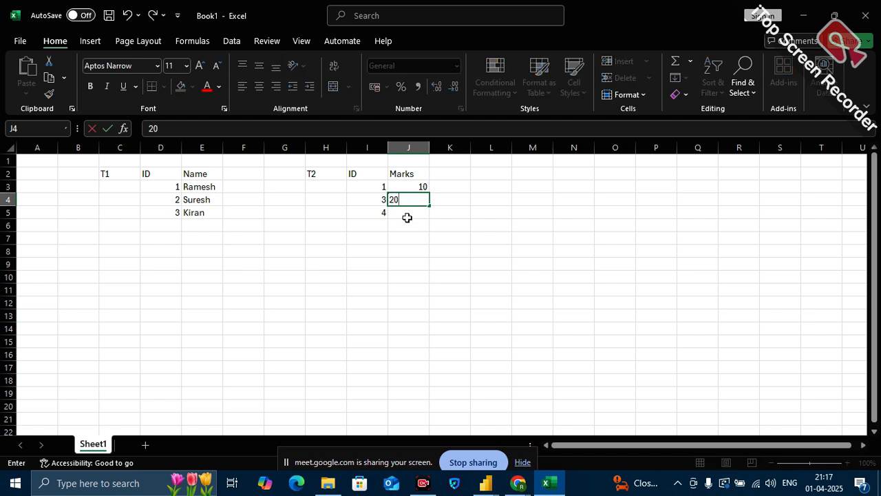
left_click(408, 217)
type("30")
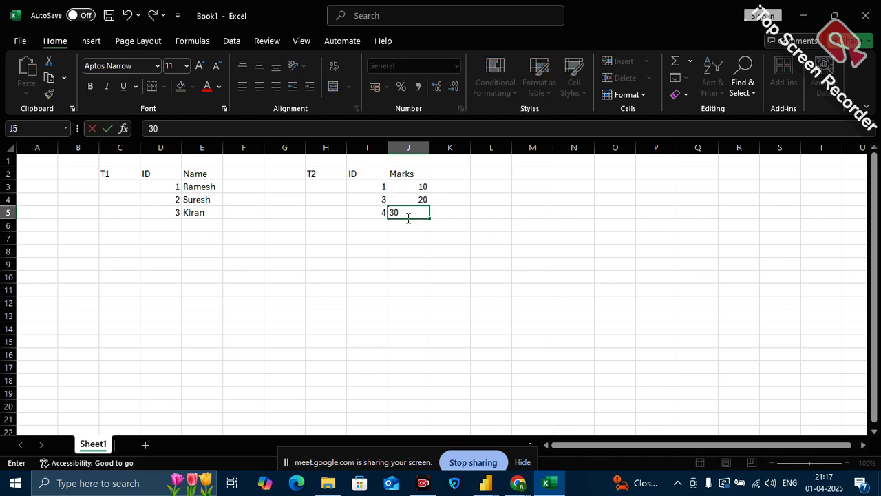
left_click(393, 265)
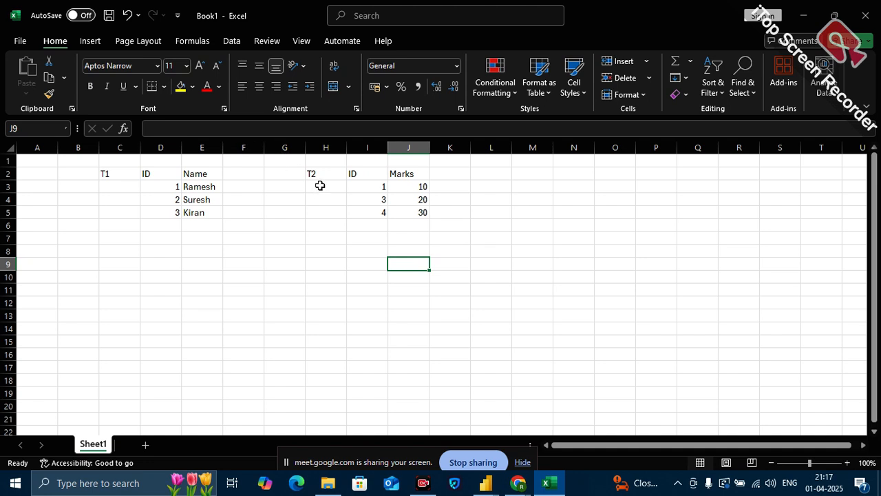
Enter the label Inner Join in cell M2, beside the two tables.
left_click(528, 175)
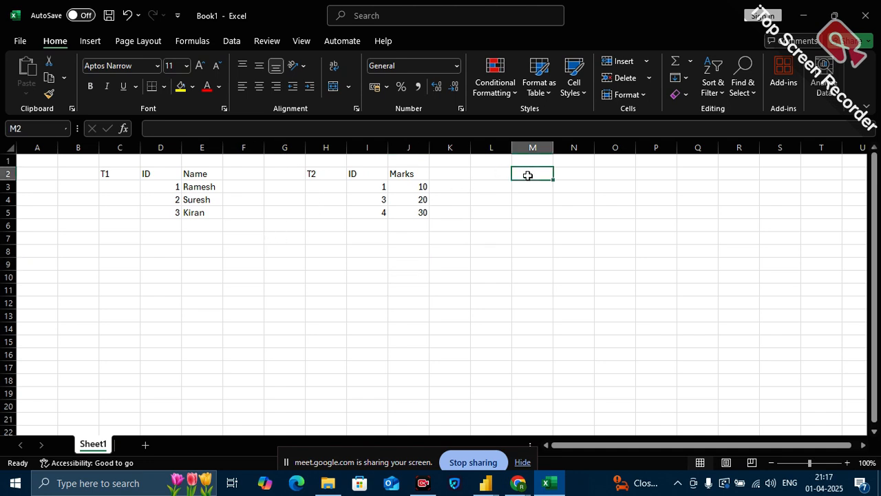
type("Inner Join")
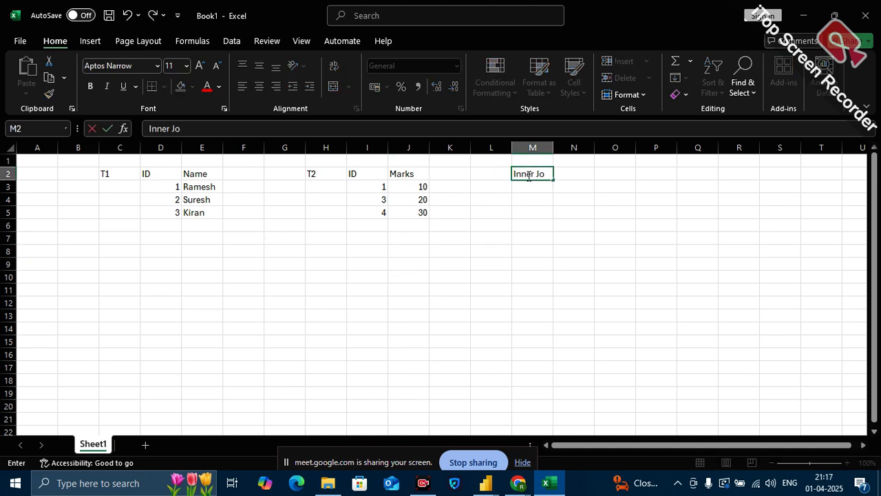
left_click(533, 223)
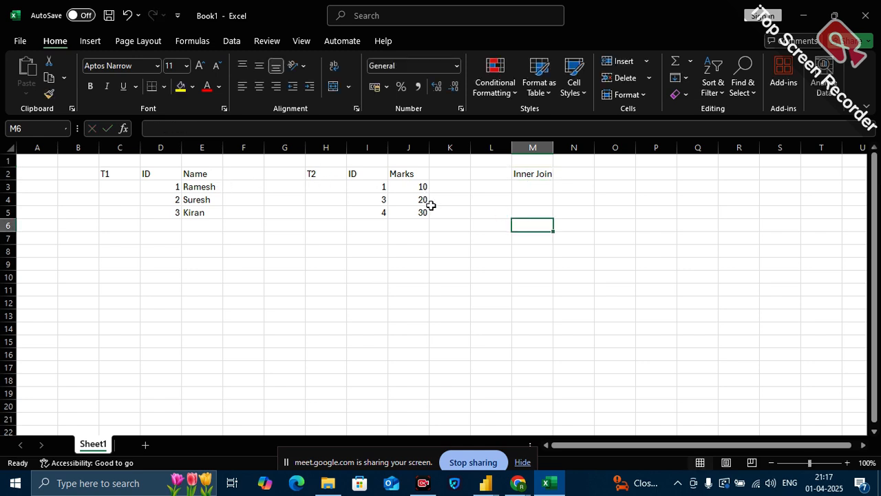
Highlight the ID columns of T1 and T2 in turn to compare them, and select cell N2 beside the Inner Join label.
left_click_drag(148, 172, 151, 218)
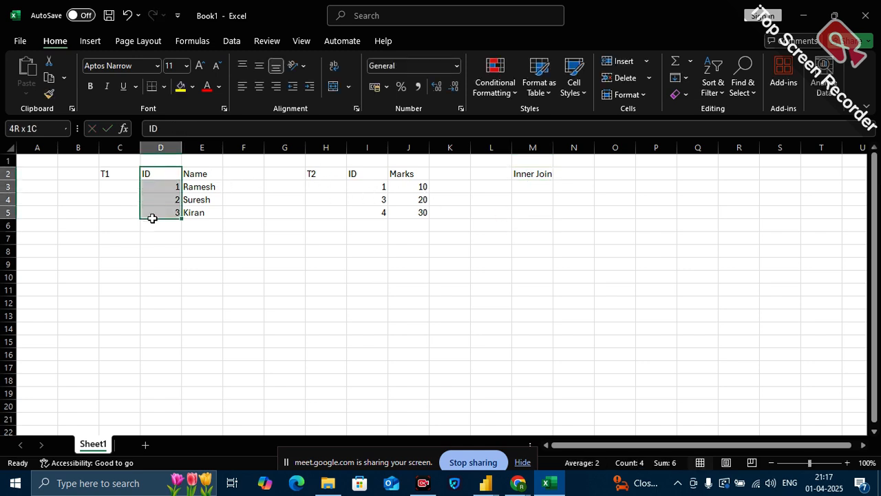
left_click_drag(356, 174, 363, 216)
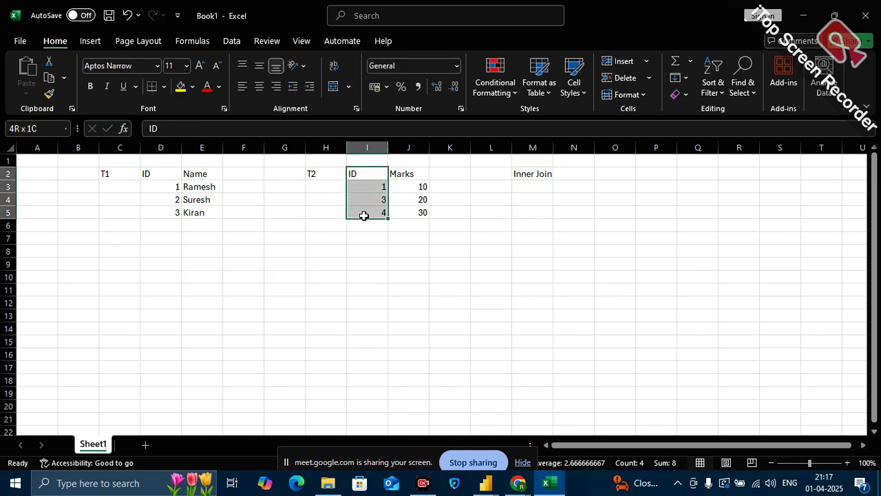
left_click(575, 187)
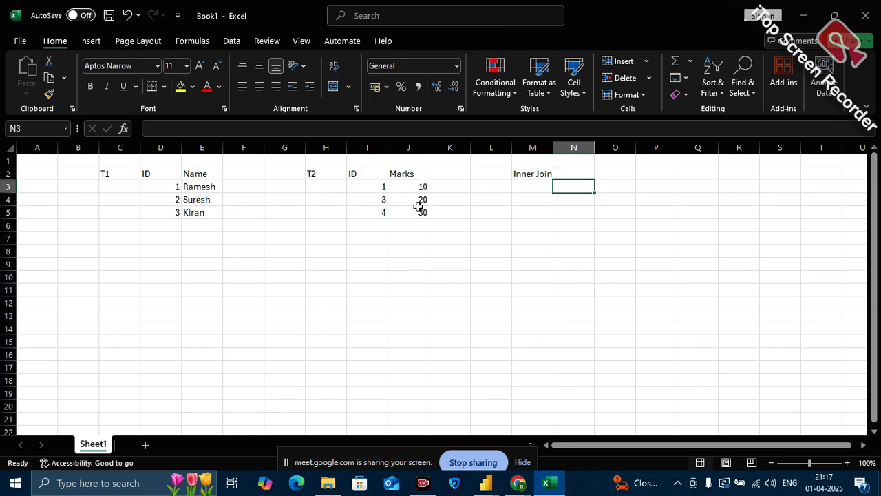
left_click(575, 174)
left_click(572, 188)
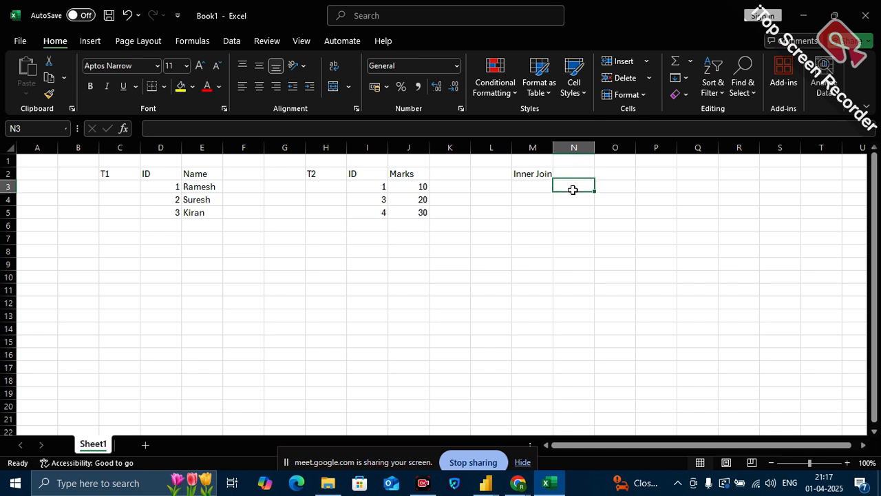
left_click(578, 164)
left_click(578, 170)
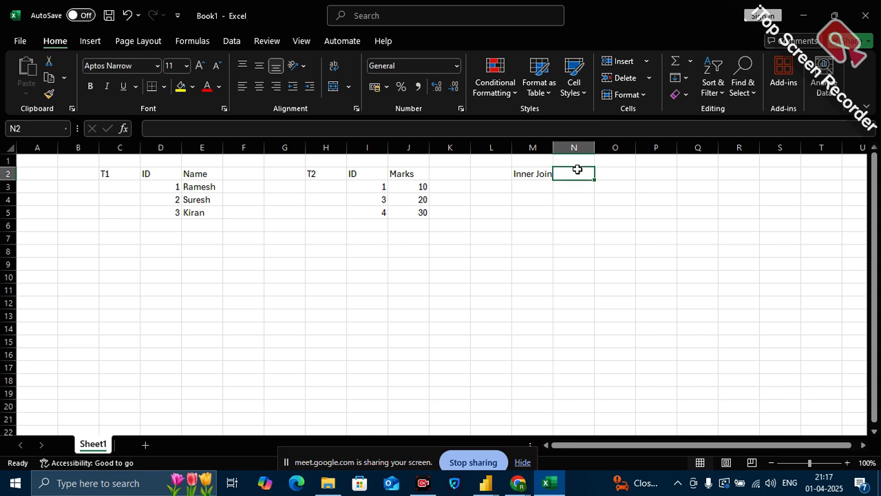
Enter the Inner Join result headers ID, Name and Marks in cells N2 to P2.
type("ID")
left_click(606, 172)
type("Marks")
key("BackSpace")
key("BackSpace")
key("BackSpace")
key("BackSpace")
key("BackSpace")
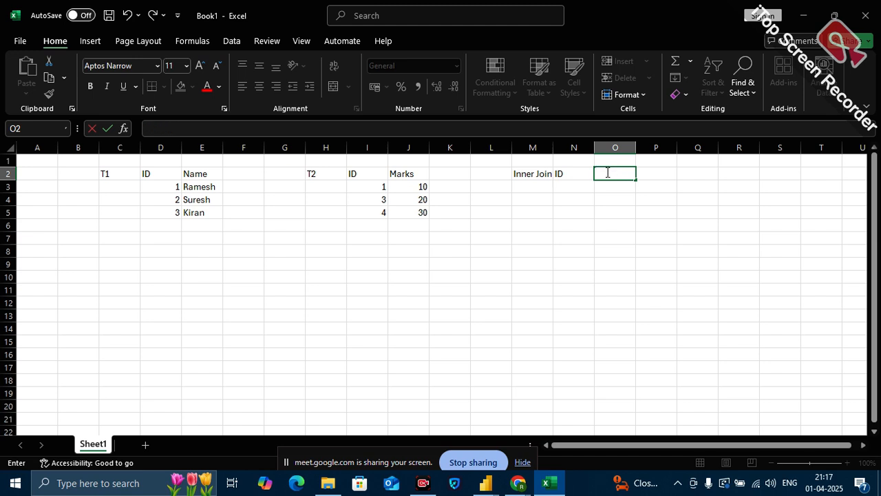
type("Name")
left_click(651, 175)
type("Marks")
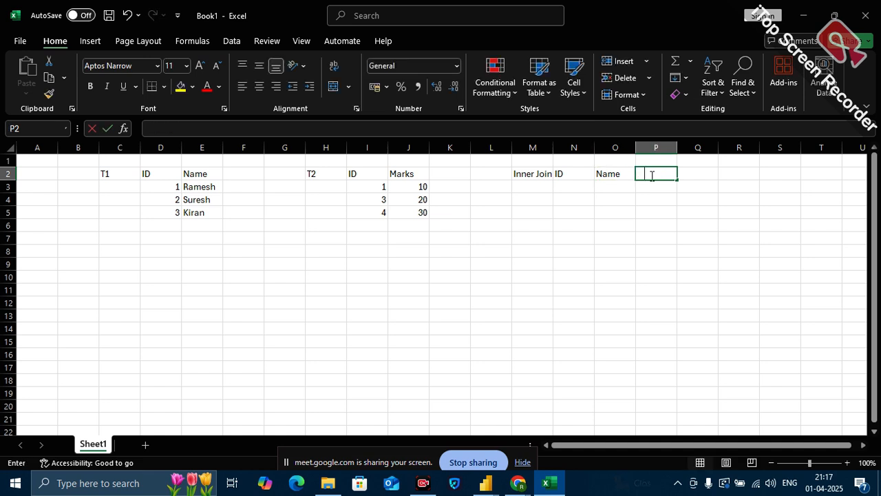
left_click(643, 222)
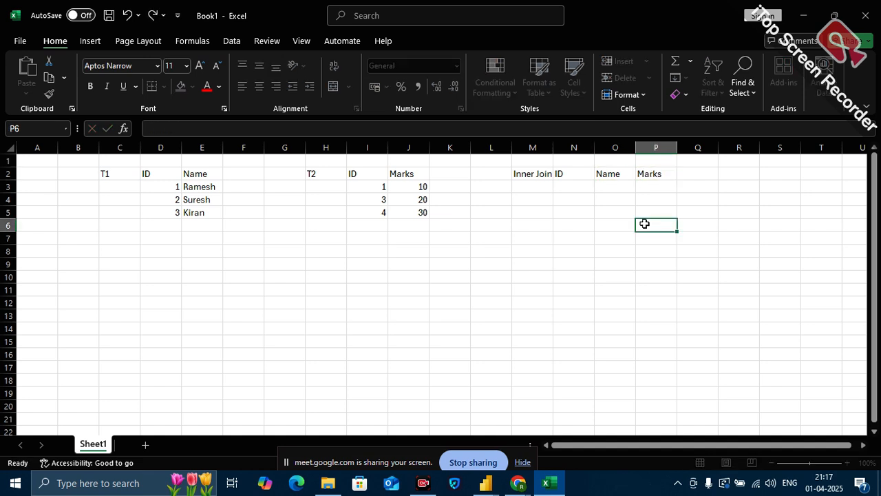
Apply all borders to the result range N2:P7 and widen column M to fit the Inner Join label.
left_click_drag(575, 173, 653, 240)
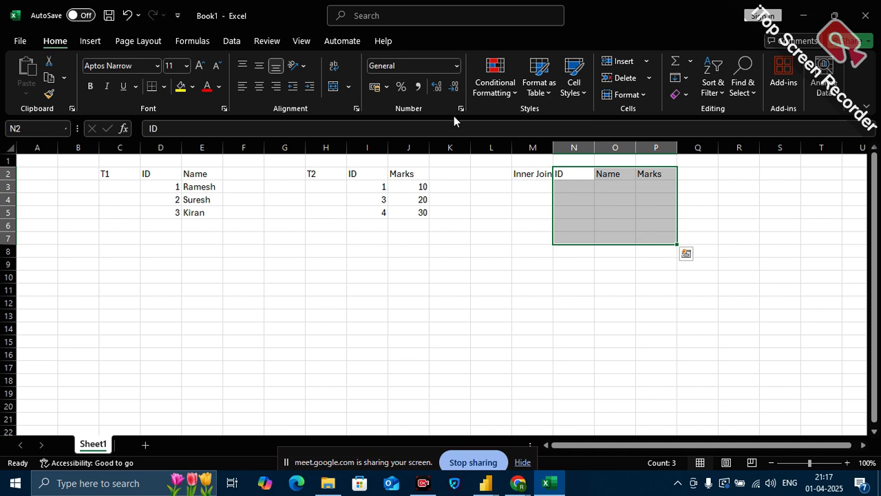
left_click(164, 86)
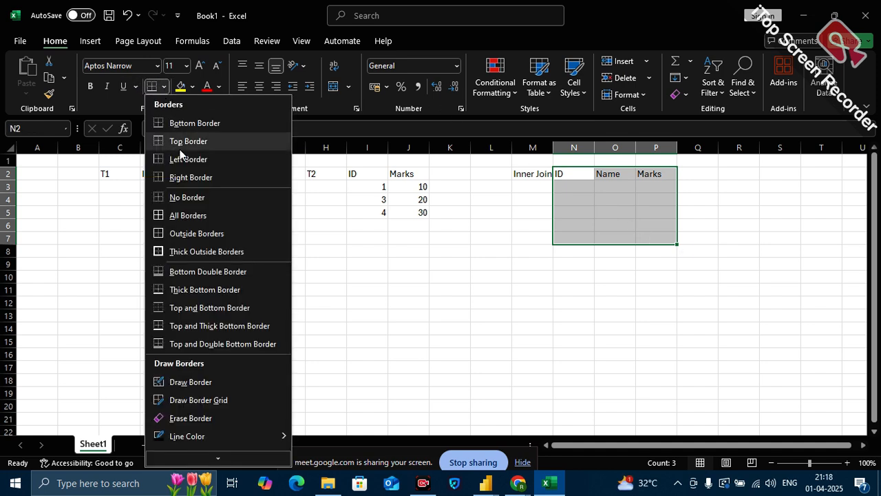
left_click(185, 215)
left_click(525, 264)
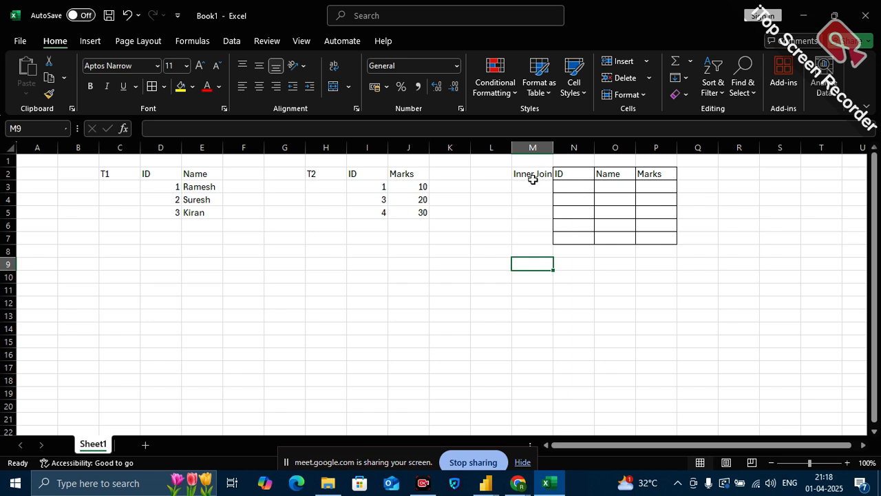
left_click_drag(556, 148, 569, 147)
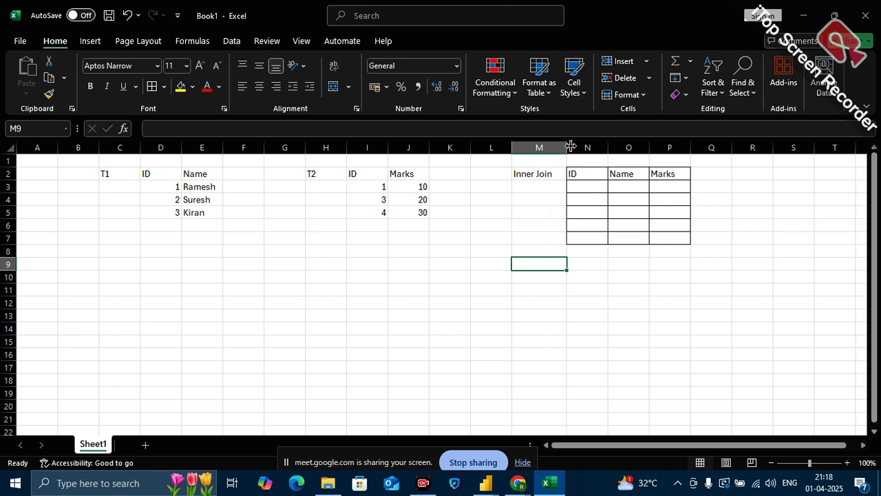
left_click(627, 265)
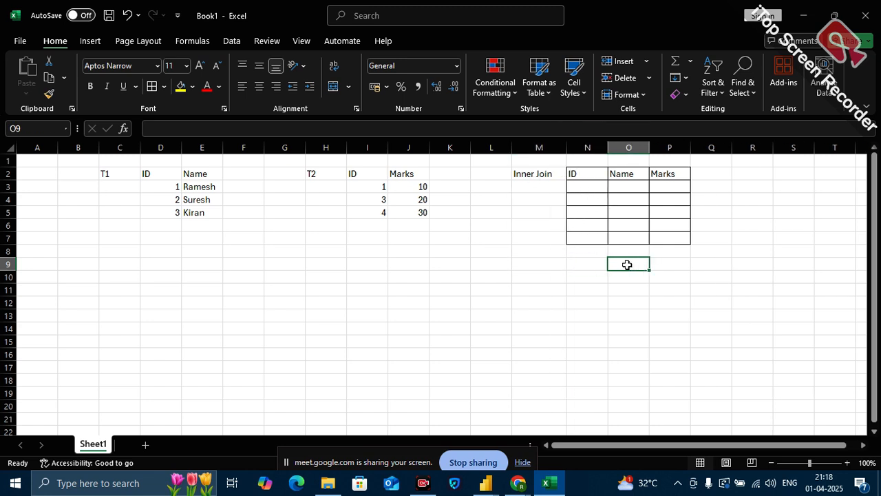
Enter the IDs common to T1 and T2, 1 and 3, in cells N3 and N4 of the Inner Join table.
left_click(590, 189)
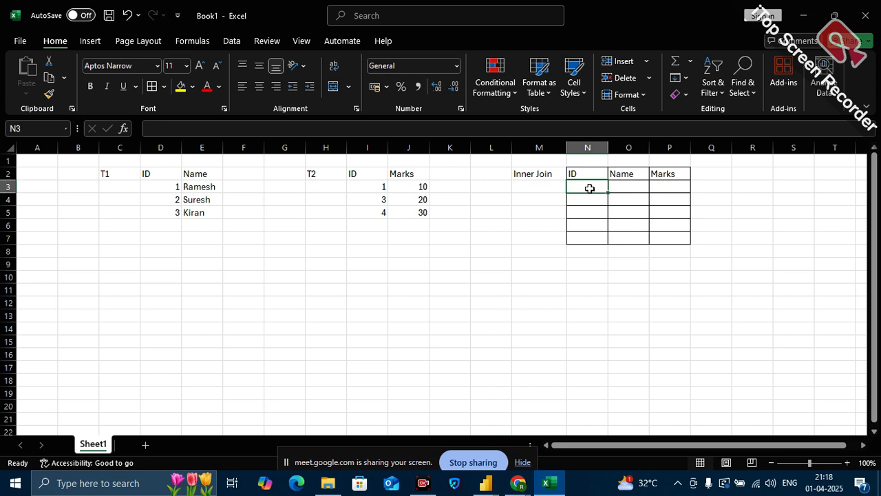
type("1")
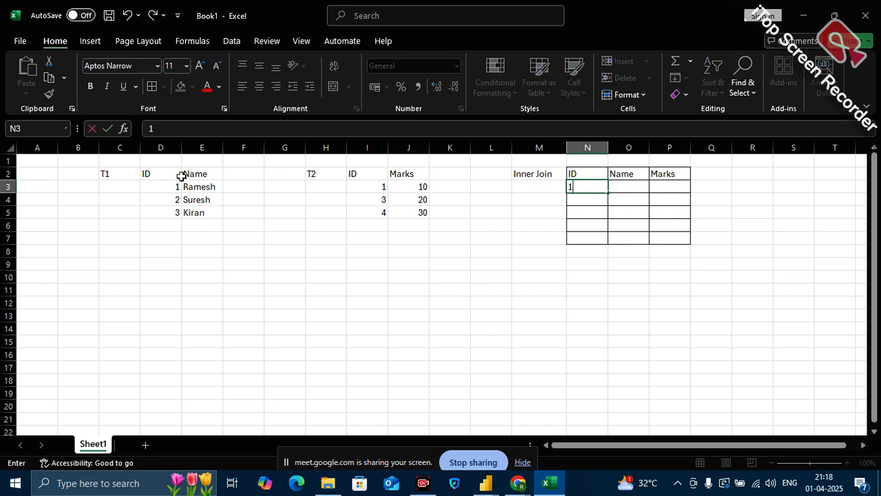
left_click(379, 187)
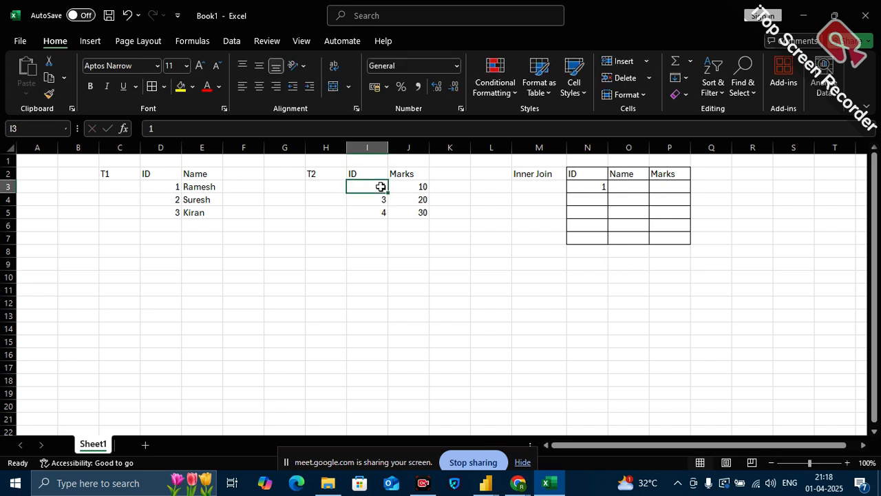
left_click(176, 213)
type("3")
left_click(370, 200)
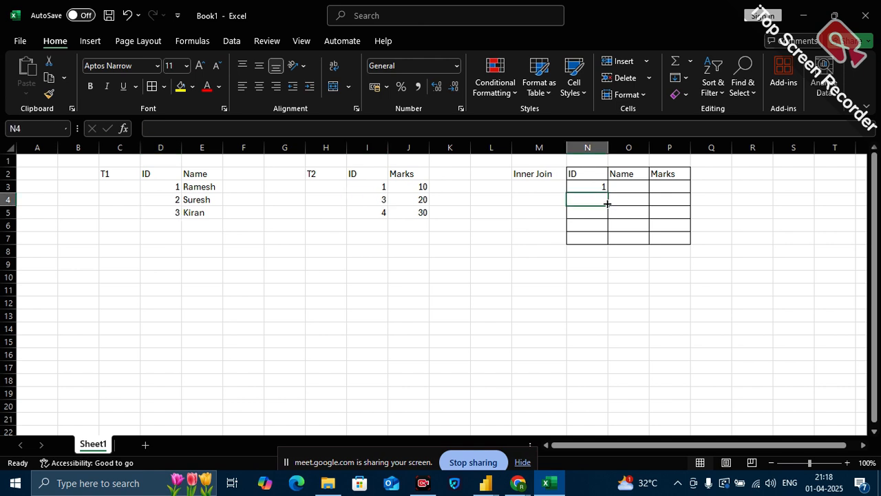
type("3")
Fill the Inner Join table's Name cells O3 and O4 with the T1 names that belong to IDs 1 and 3.
left_click(624, 188)
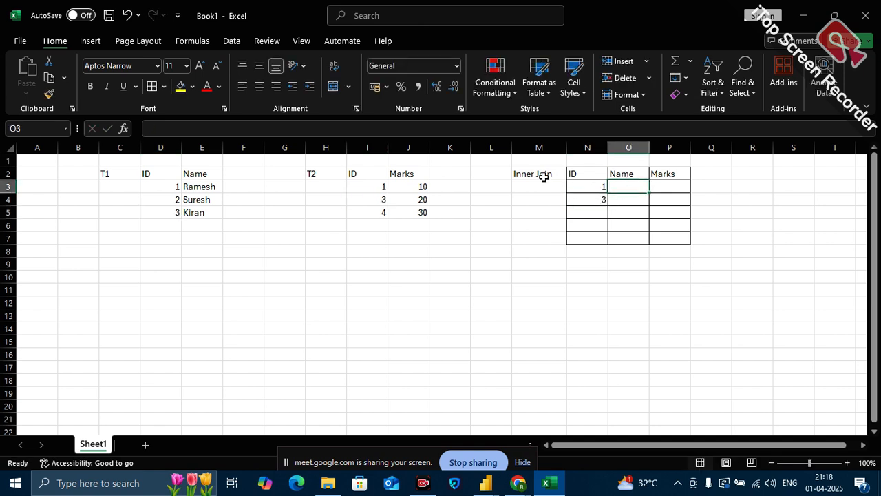
left_click(200, 187)
key("ctrl+c")
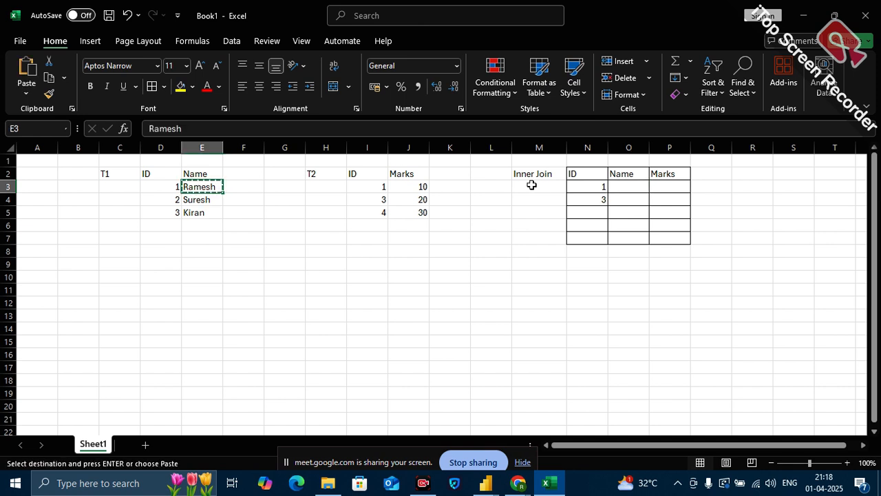
left_click(638, 182)
key("ctrl+v")
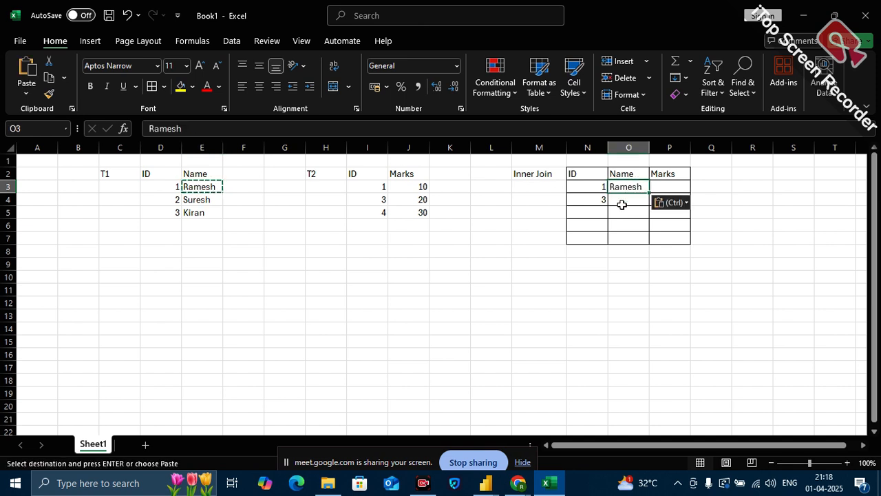
left_click(622, 201)
type("Kira")
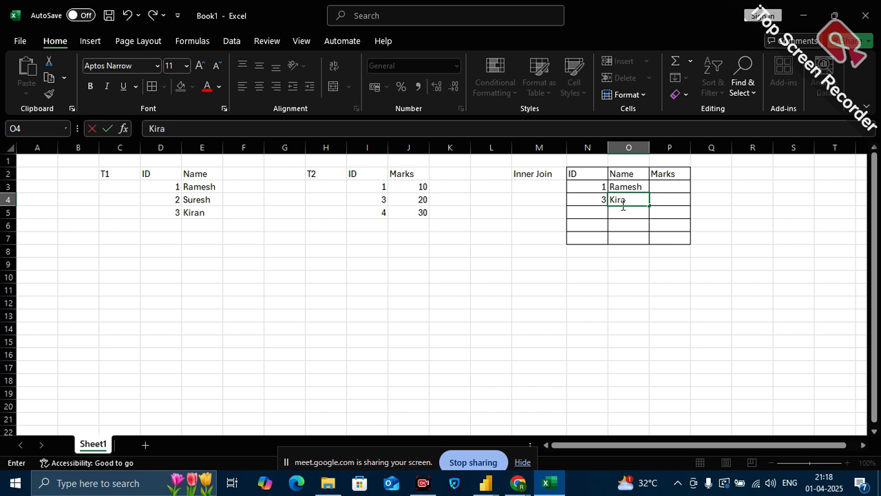
type("n")
Enter the marks 10 and 20 in cells P3 and P4, and highlight the Inner Join result N2:P4 for review.
left_click(657, 187)
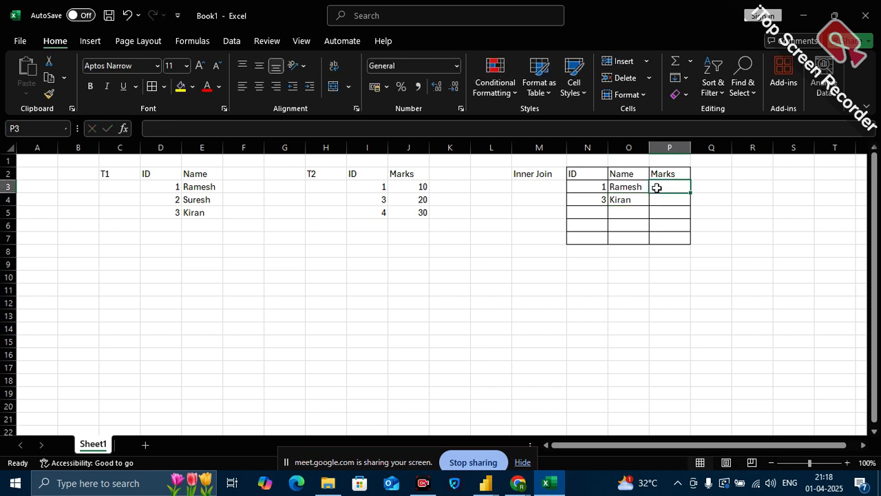
type("1")
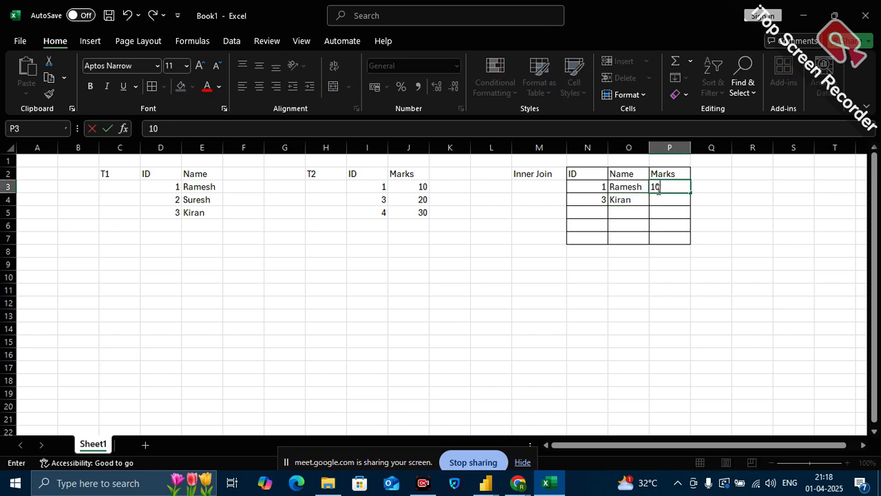
type("0")
left_click(664, 203)
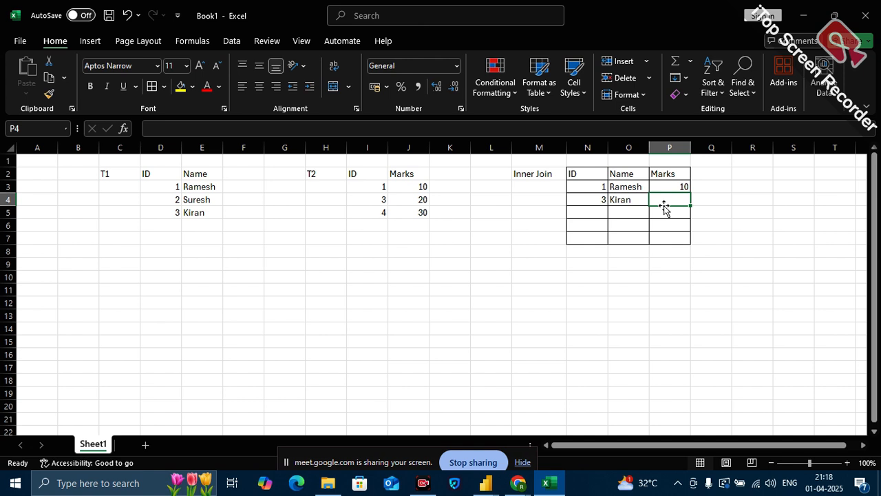
type("20")
left_click(711, 343)
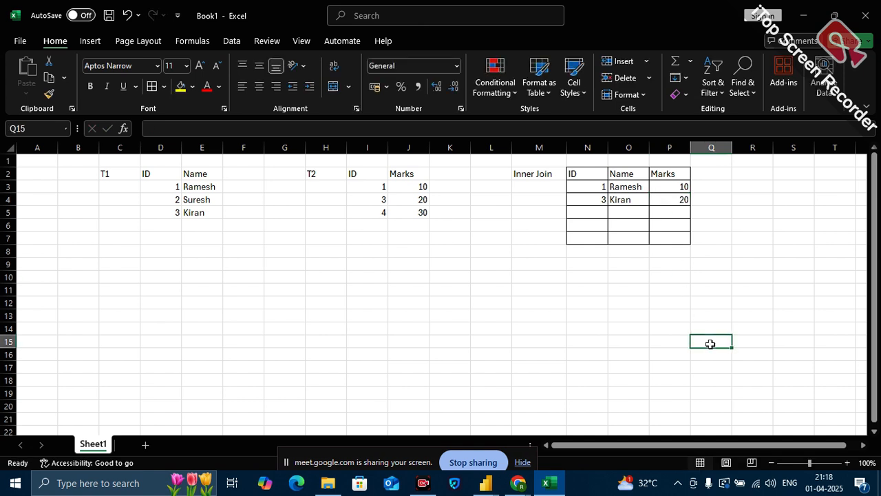
left_click_drag(570, 175, 663, 195)
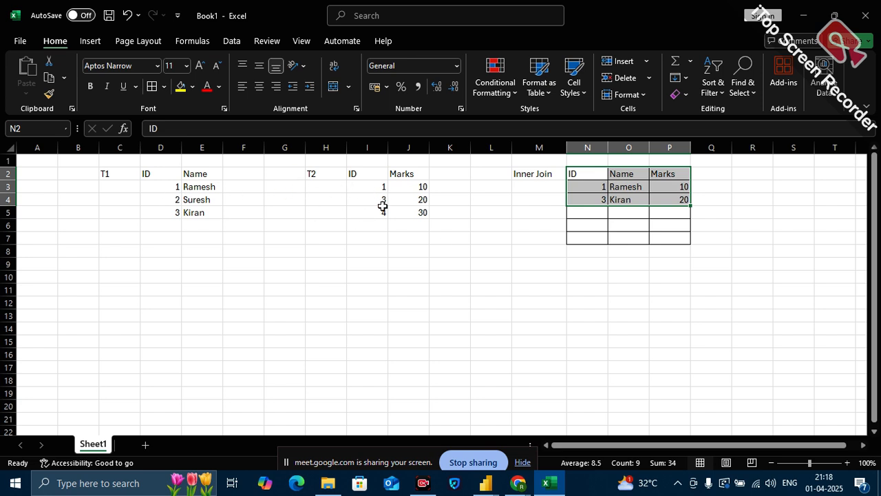
left_click(256, 274)
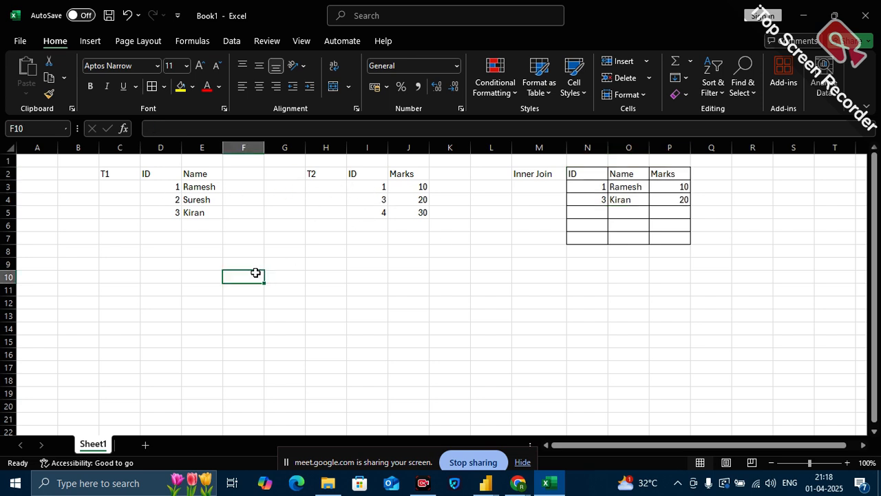
Add a T1 row with ID 6 and Name Null in D6:E6, and enter Null below T2's Marks in J6.
left_click(172, 226)
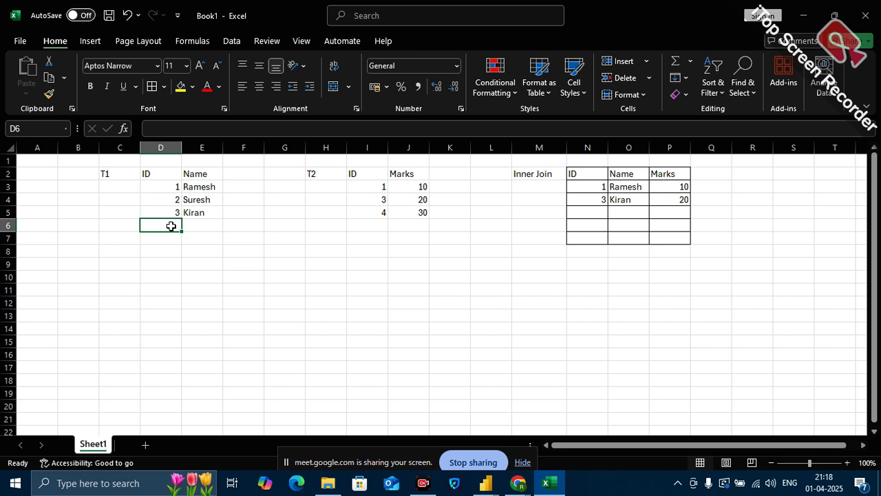
type("4")
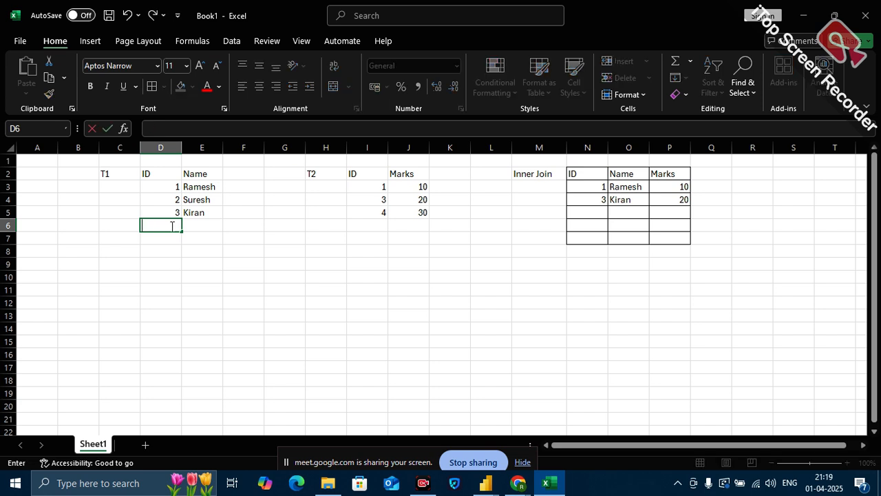
left_click(187, 227)
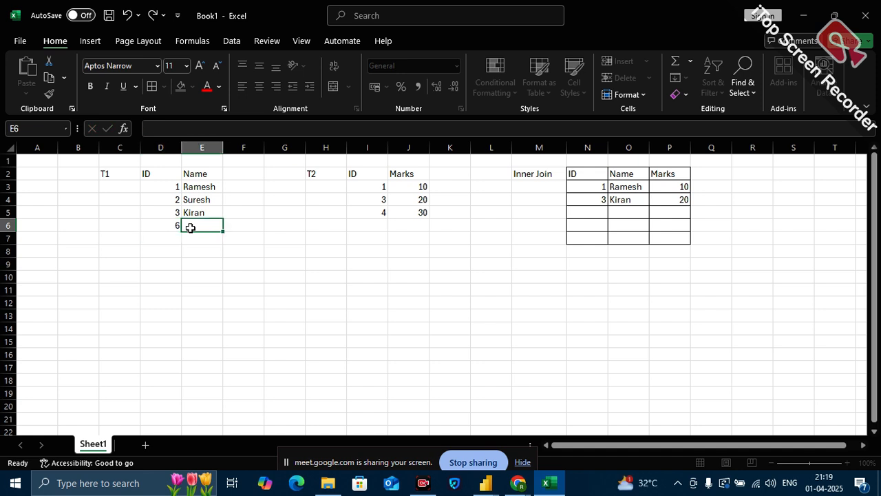
type("Null")
left_click(248, 291)
left_click(422, 227)
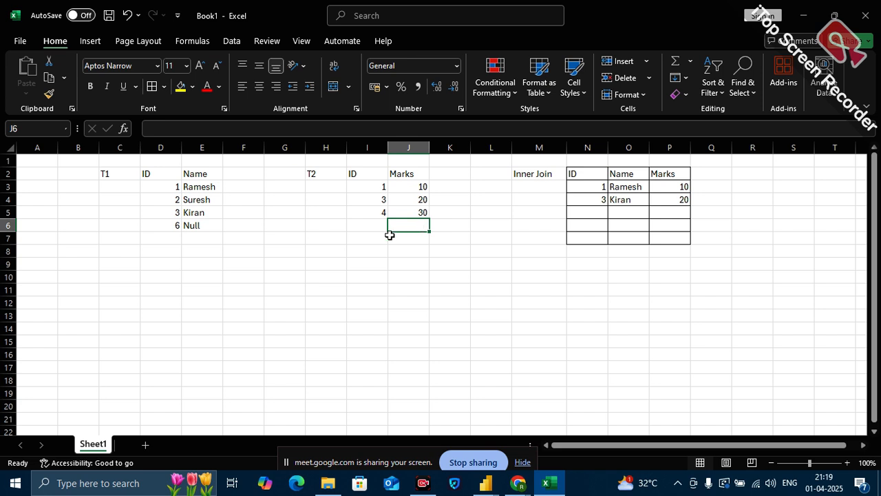
type("Ni")
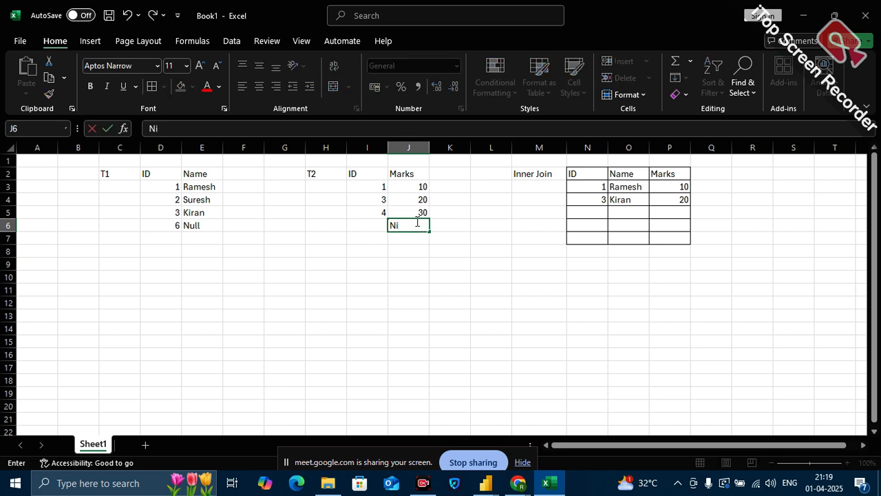
left_click_drag(179, 252, 168, 234)
left_click(168, 234)
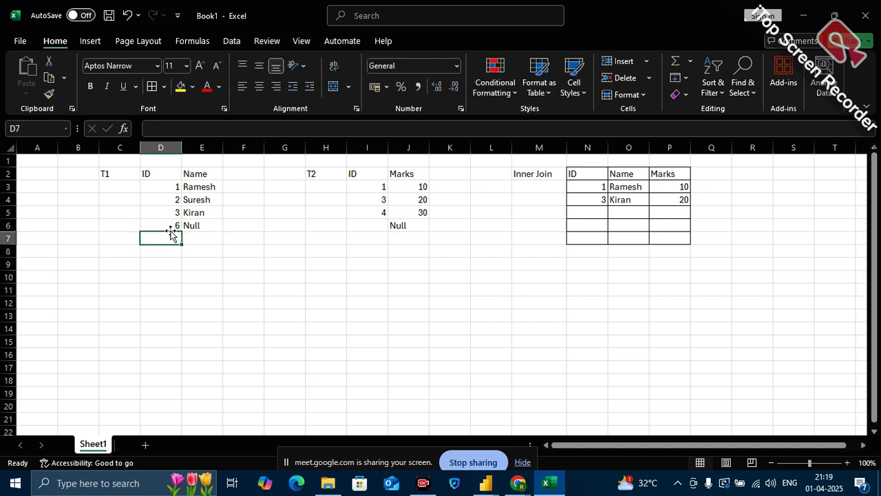
Clear the ID in cell D6 and point out the Null entries in E6 and J6.
left_click(173, 226)
key("BackSpace")
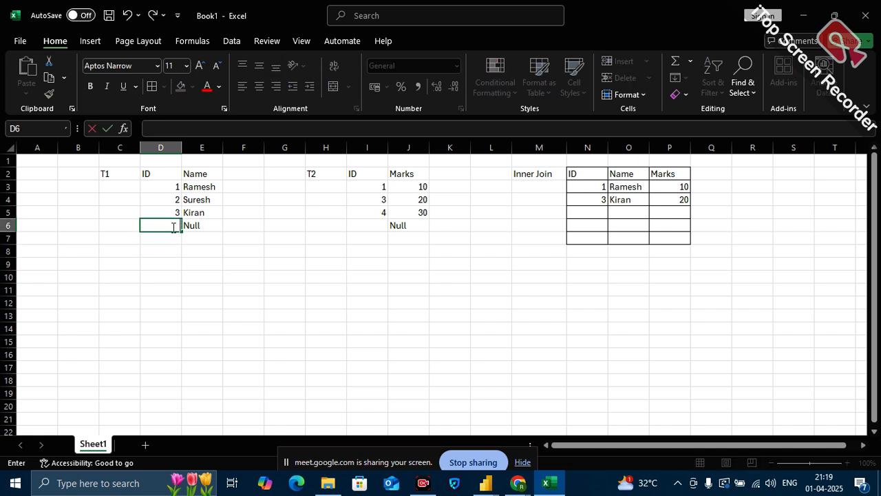
left_click(195, 353)
left_click(200, 225)
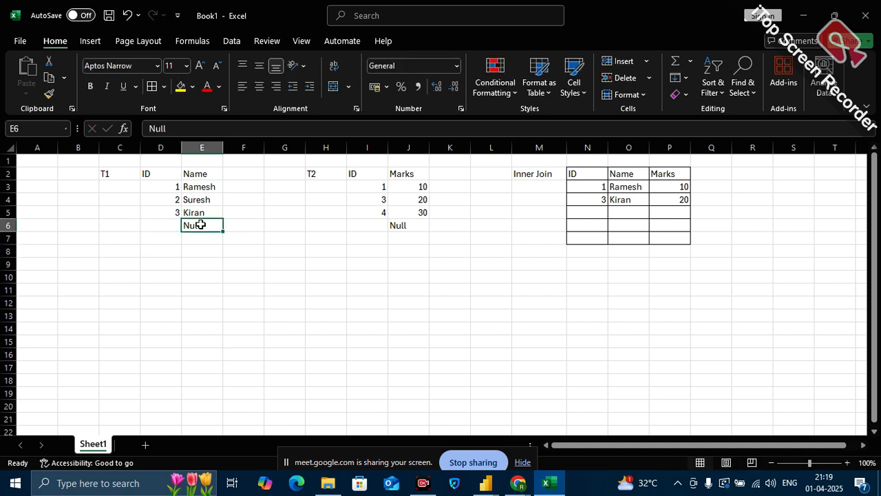
left_click(407, 234)
left_click(412, 223)
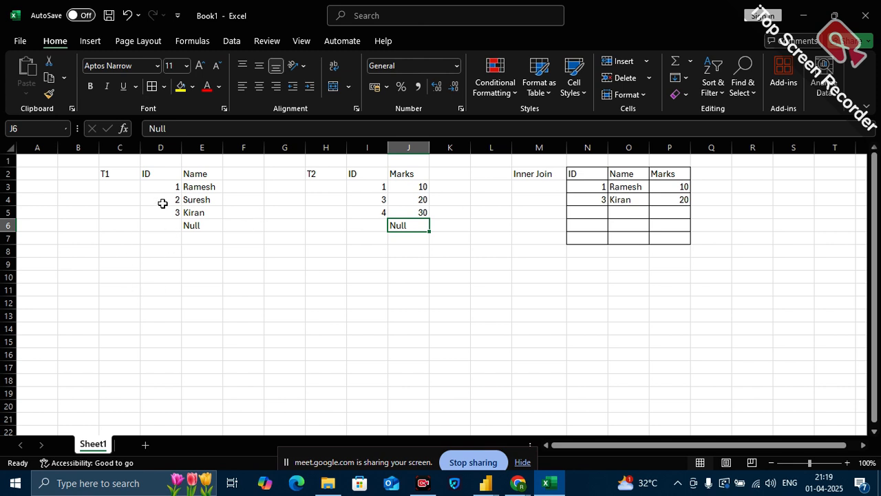
Copy T1's ID column D2:D6 to the cells starting at F11 and enter Null in F15.
left_click_drag(147, 173, 151, 222)
key("ctrl+c")
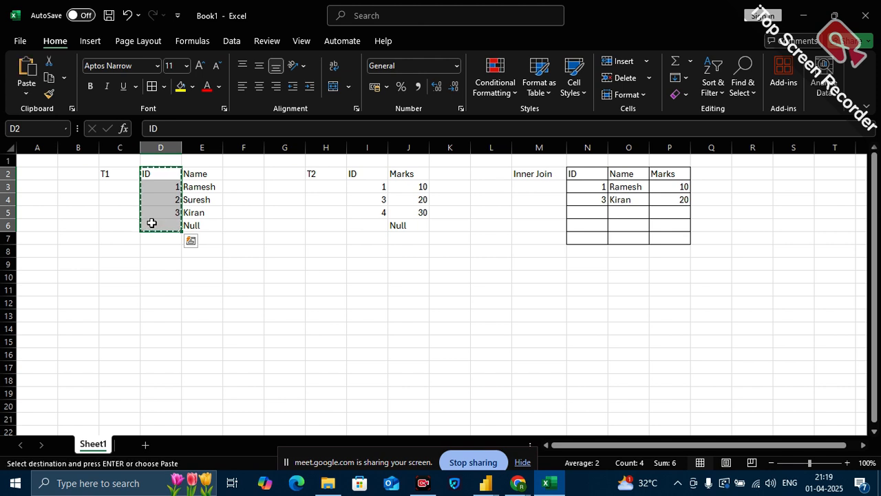
left_click(243, 290)
left_click_drag(244, 290, 244, 348)
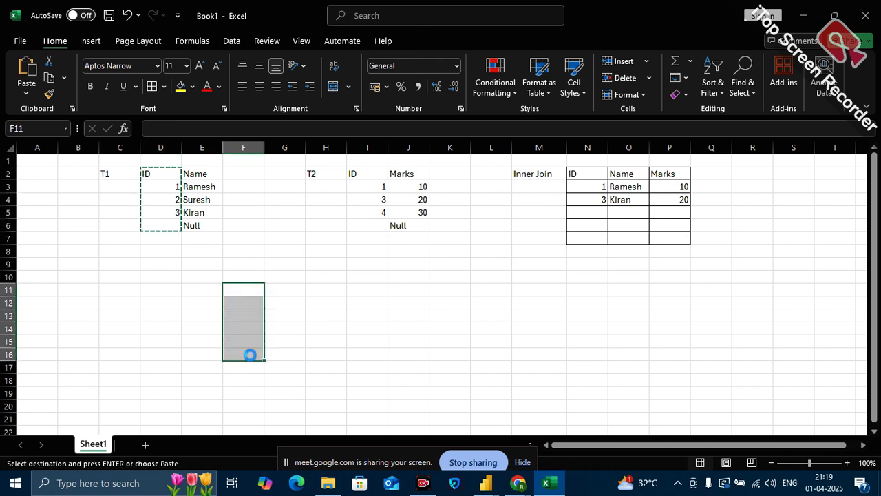
key("ctrl+v")
left_click(250, 343)
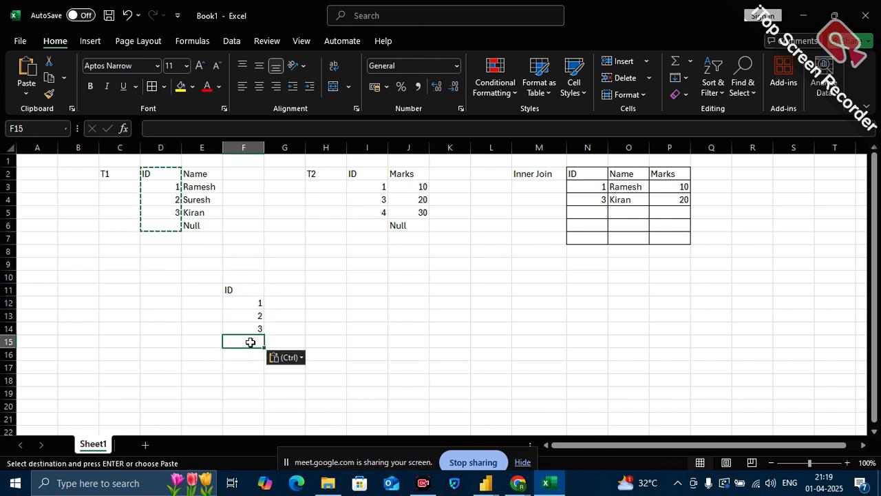
type("Nul")
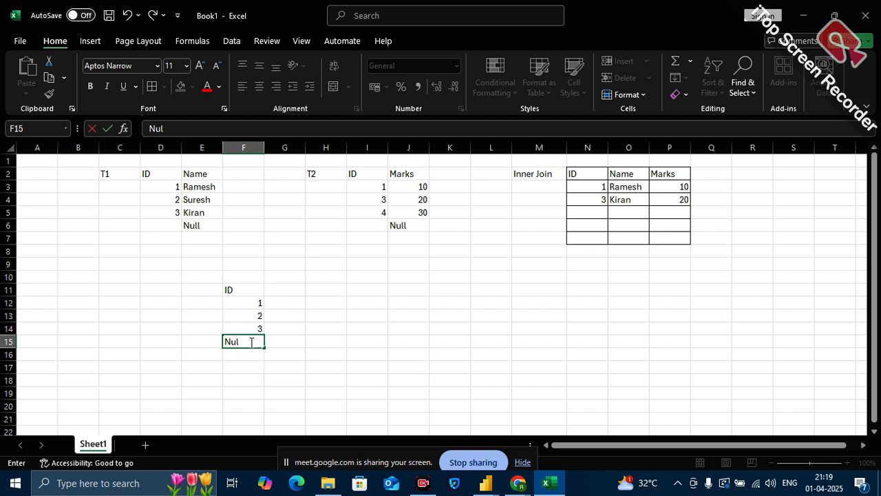
type("l")
Copy T2's ID column I2:I6 to the cells starting at I11 and enter Null in I15.
left_click_drag(365, 173, 376, 223)
key("ctrl+c")
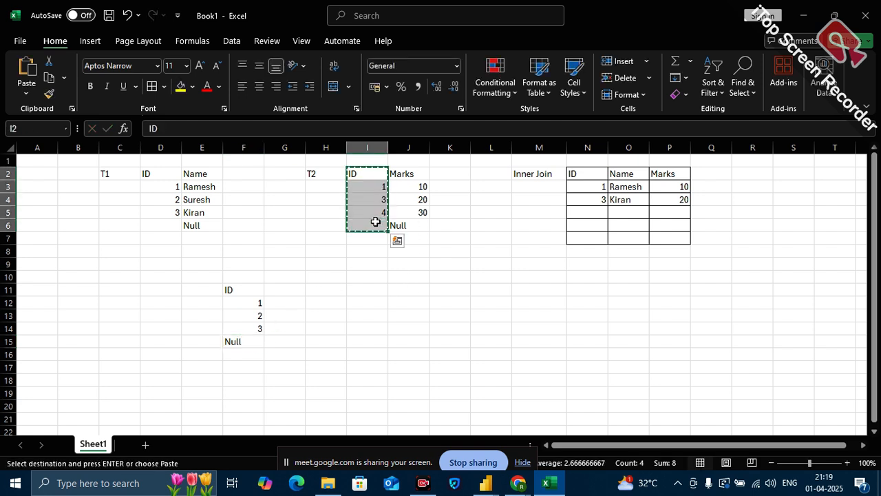
left_click(365, 291)
left_click_drag(365, 292, 354, 344)
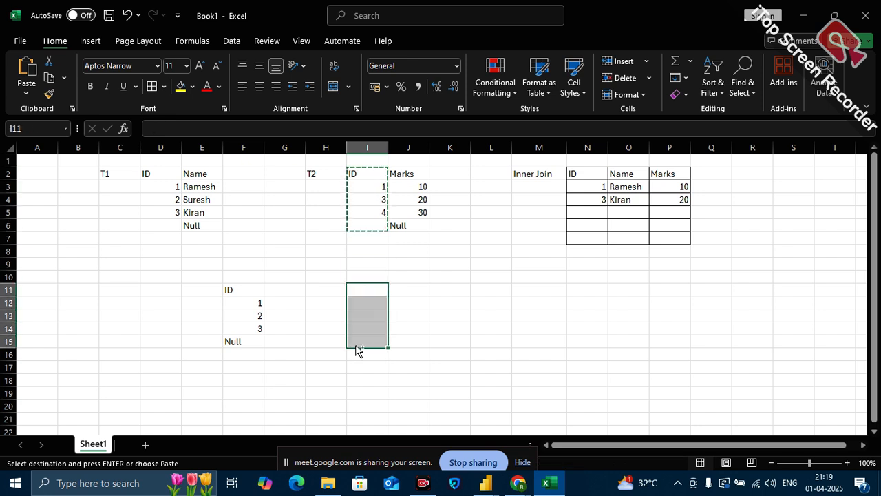
key("ctrl+v")
left_click(376, 341)
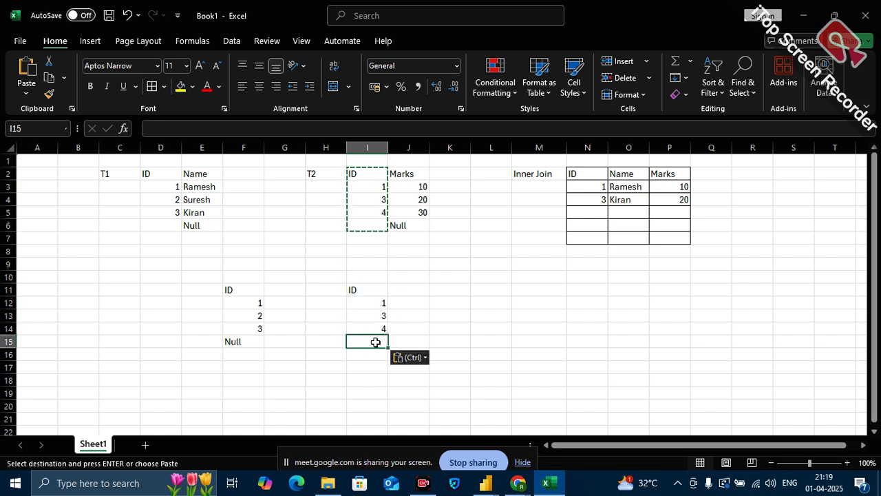
type("Null")
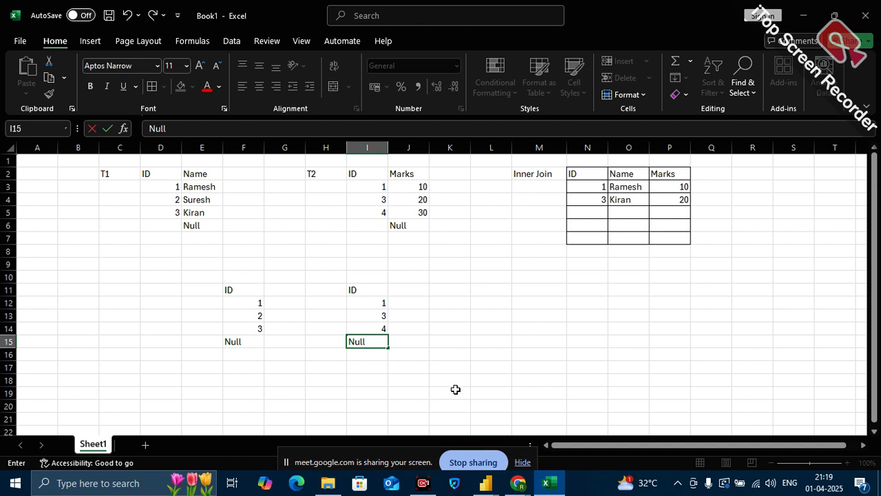
left_click(455, 390)
Highlight the copied ID lists F11:F15 and I11:I15 for comparison, and label cell M11 Inner join.
left_click_drag(243, 294, 364, 349)
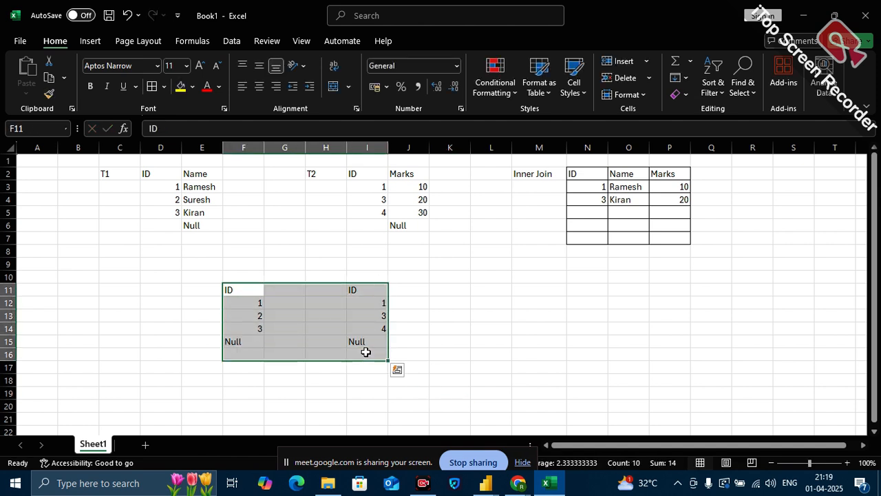
left_click(248, 314)
left_click_drag(246, 283, 234, 339)
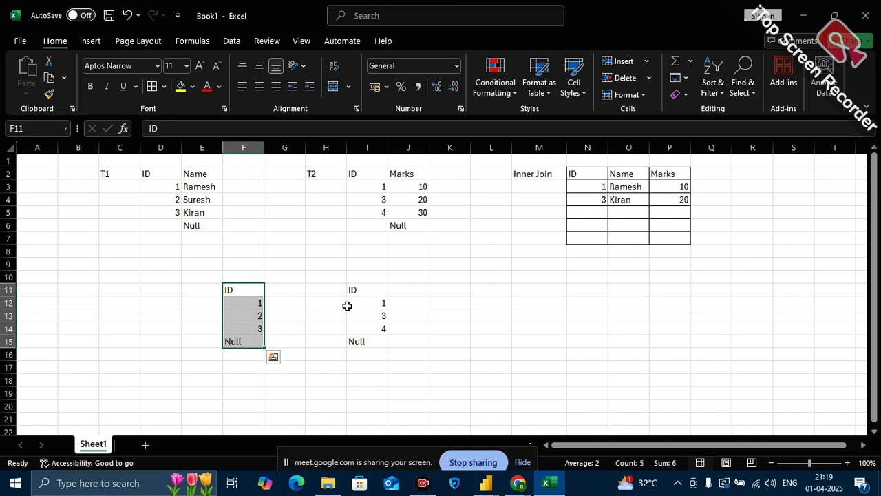
left_click_drag(356, 289, 360, 338)
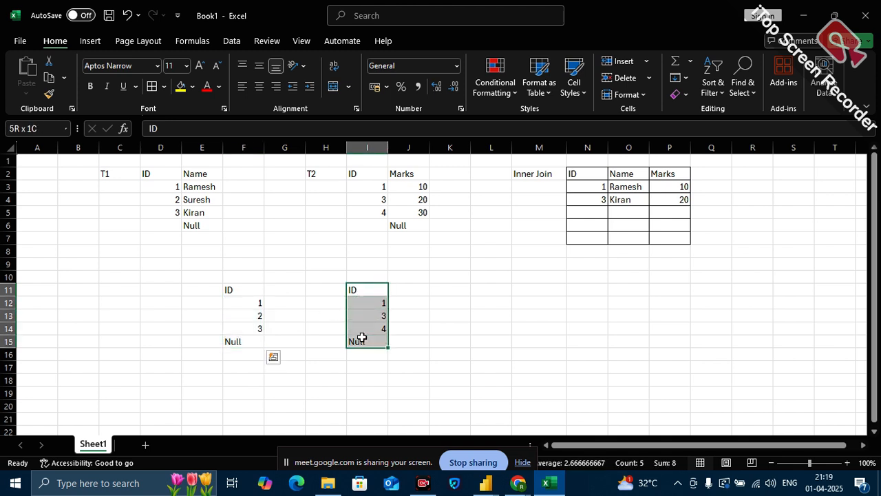
left_click(485, 319)
left_click(551, 293)
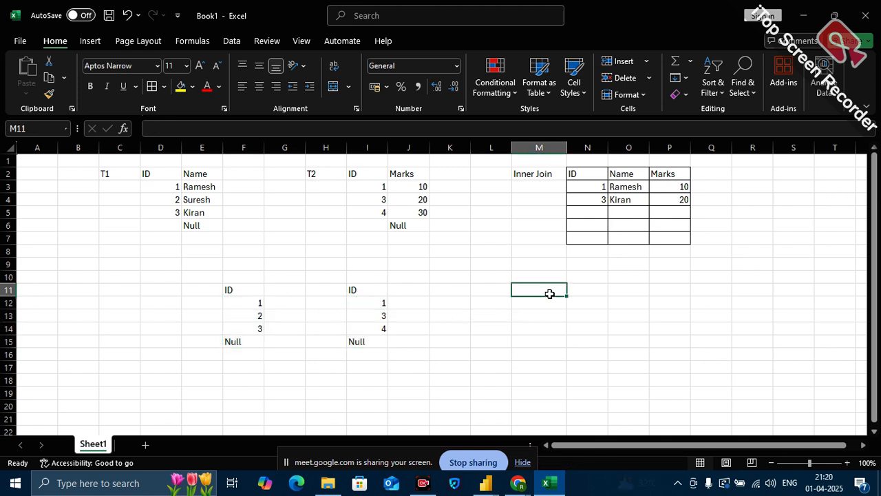
type("Inner join")
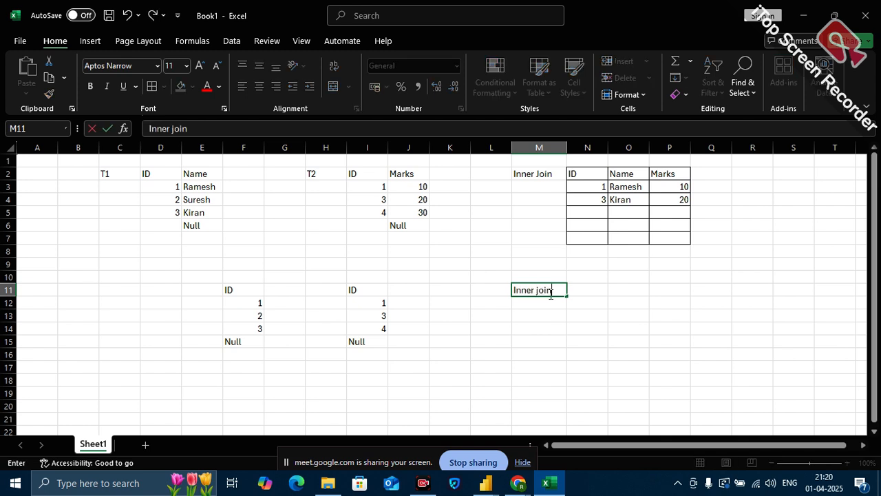
left_click(610, 348)
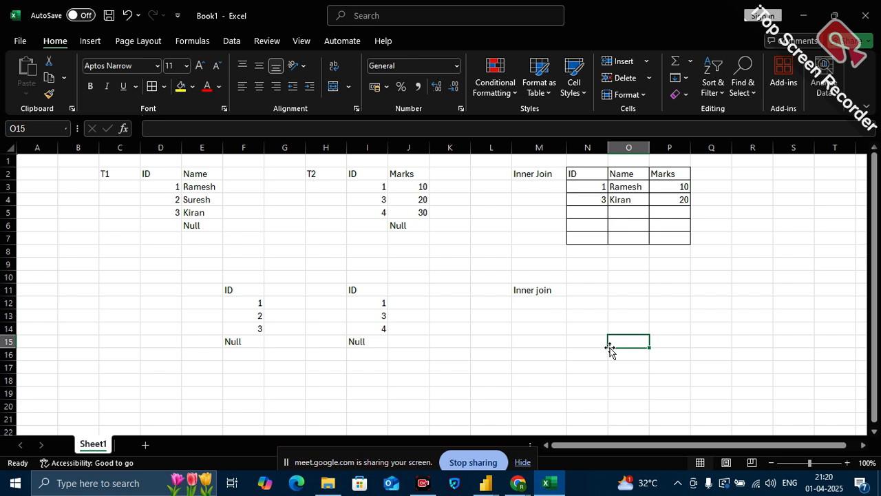
Enter the matching IDs 1 and 3 in cells N11 and N12 beside the Inner join label.
left_click(593, 288)
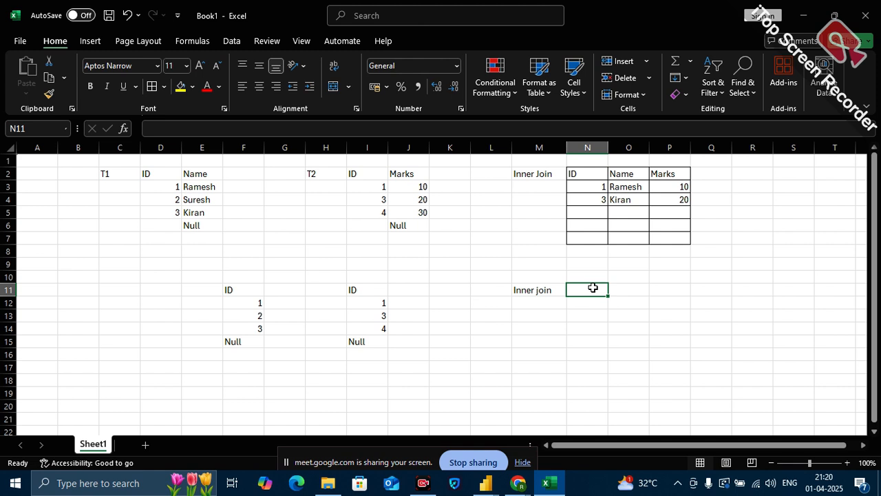
type("1")
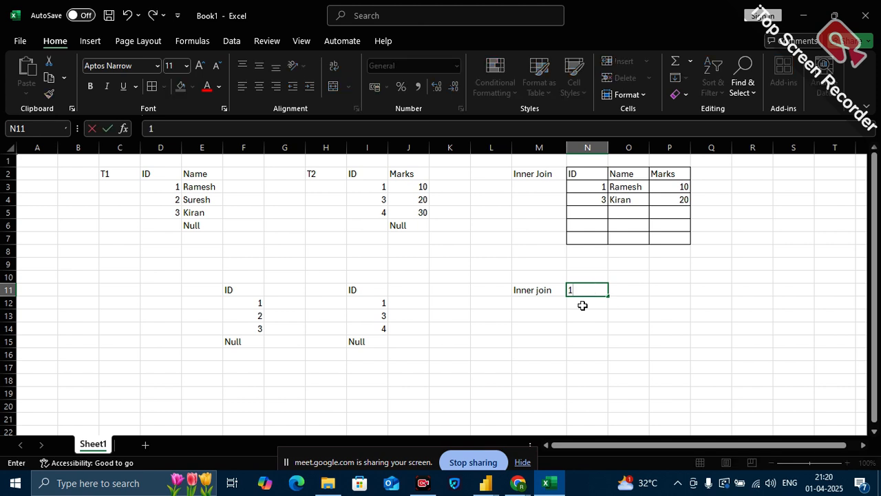
key("Return")
type("3")
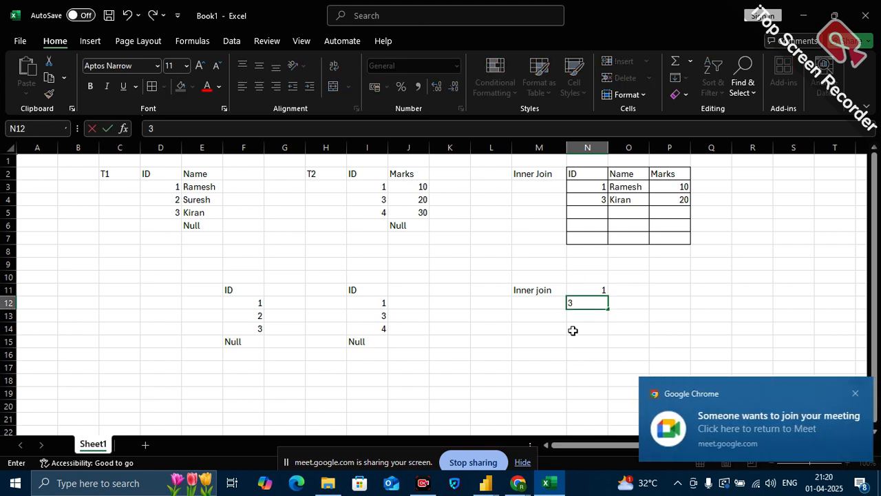
left_click(565, 366)
Switch to the Google Meet call, admit the participant waiting to join, and return to the join example in Excel.
left_click(729, 422)
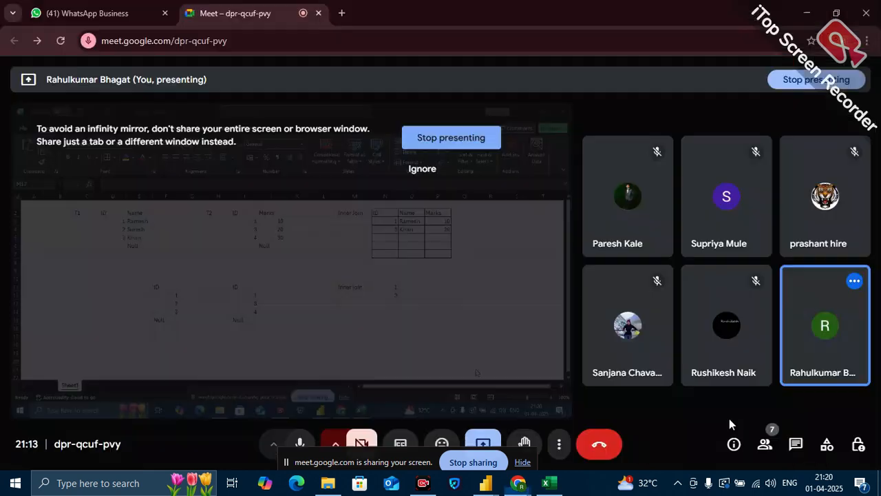
left_click(836, 399)
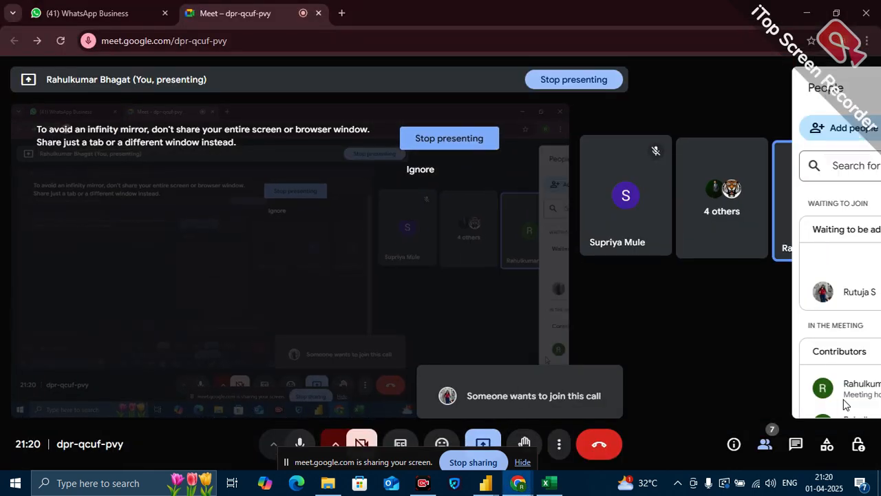
left_click(801, 292)
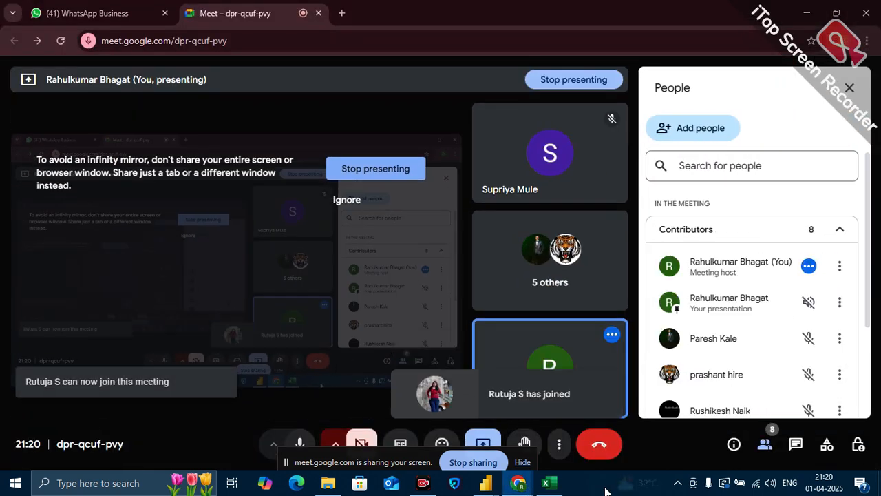
mouse_move(489, 490)
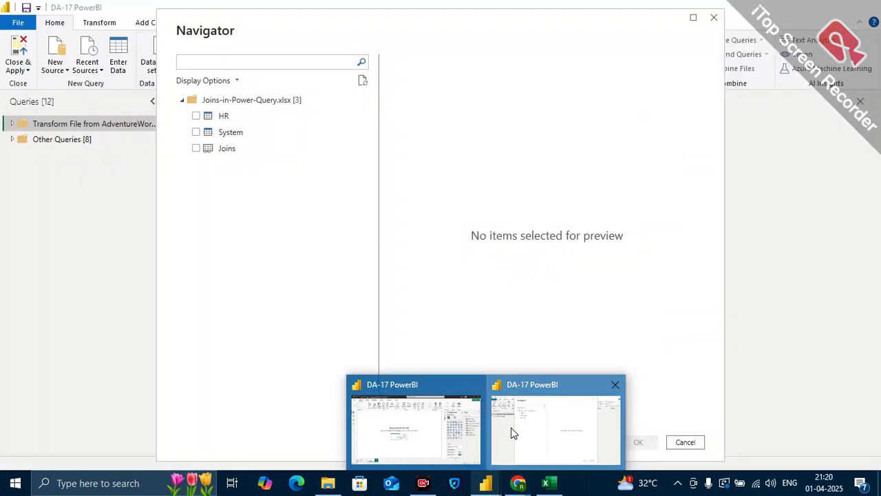
left_click(511, 432)
left_click(549, 483)
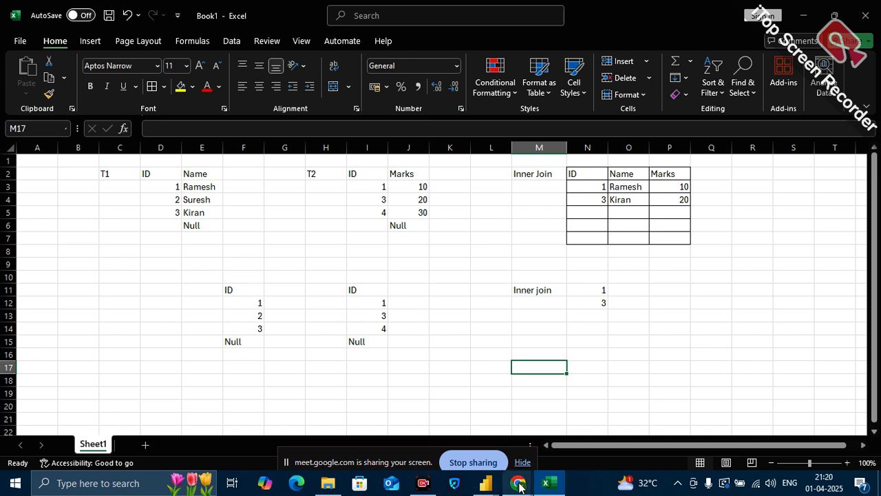
Switch to the Power Query window of DA-17 PowerBI and import the HR and System tables from Joins-in-Power-Query.xlsx.
mouse_move(486, 483)
mouse_move(461, 433)
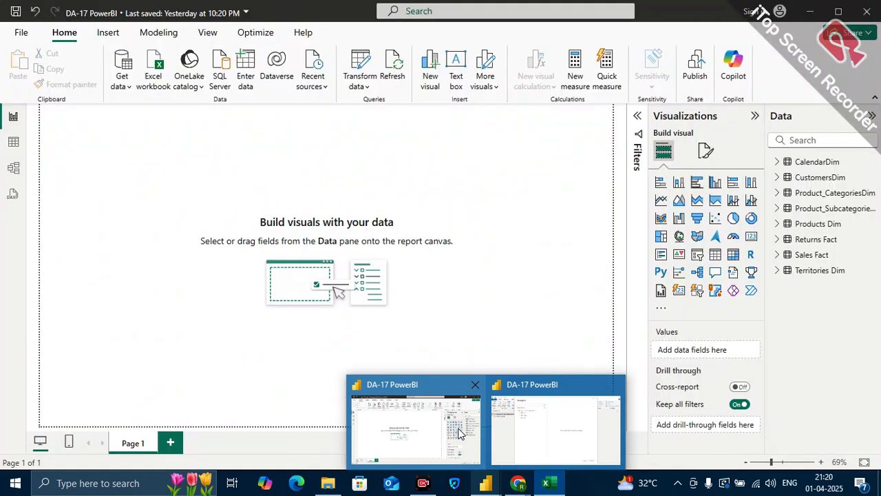
left_click(498, 423)
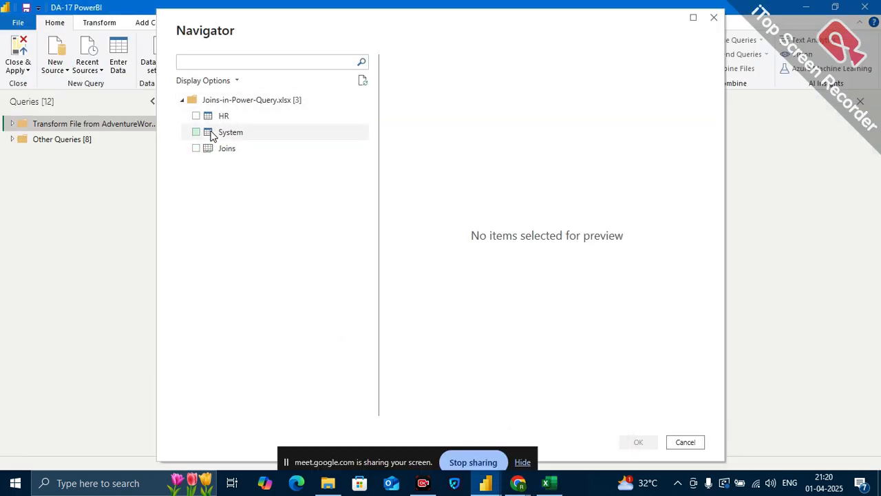
left_click(196, 116)
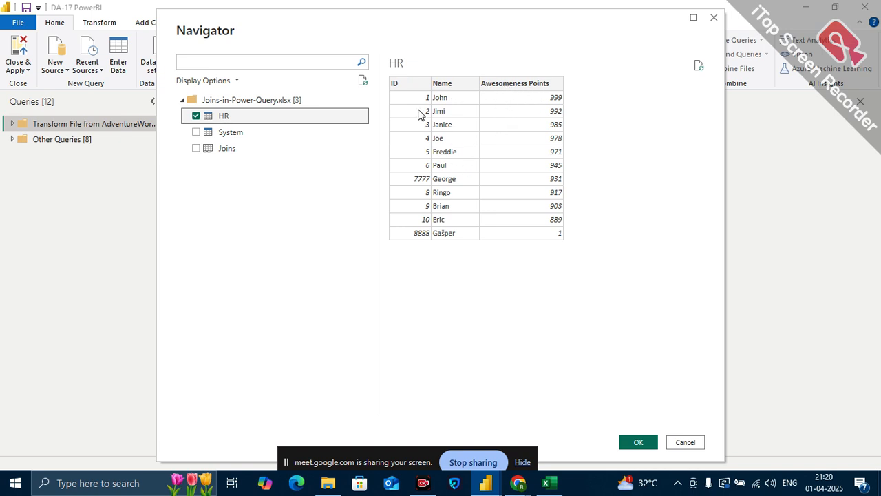
left_click(197, 132)
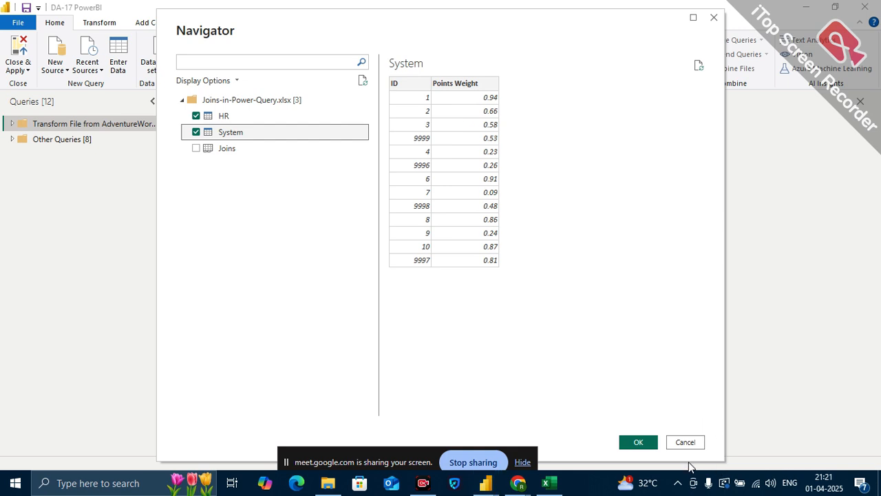
left_click(637, 443)
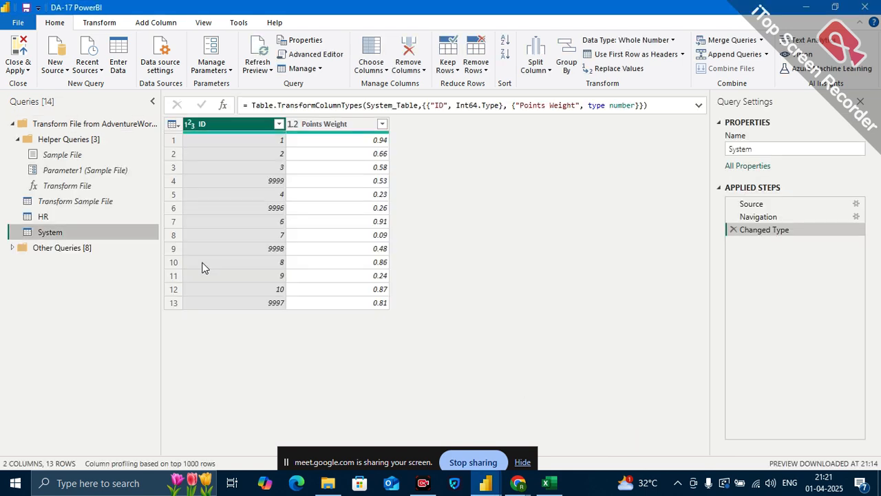
Examine the imported HR and System queries, comparing their ID columns and their Awesomeness Points and Points Weight columns.
left_click(43, 217)
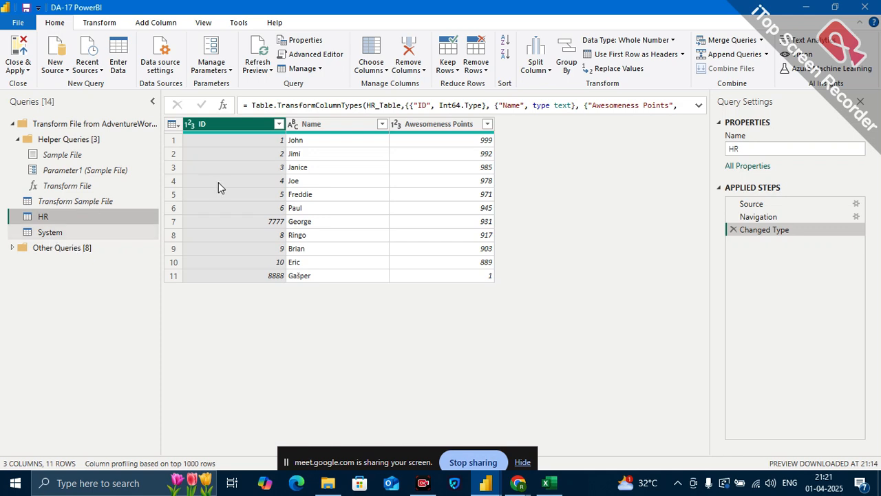
left_click(61, 247)
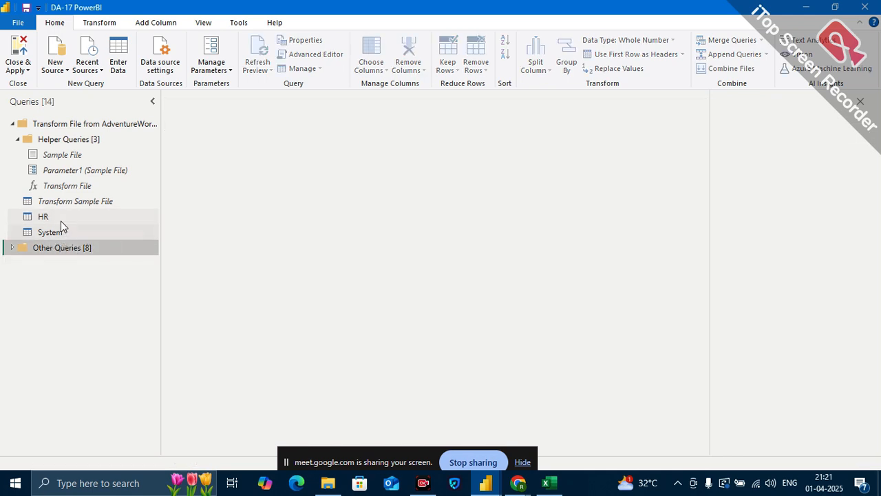
left_click(61, 222)
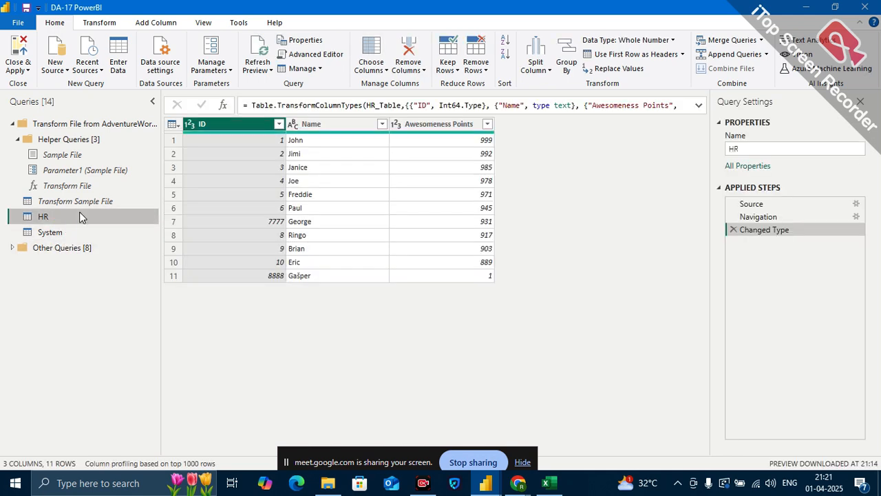
left_click(73, 233)
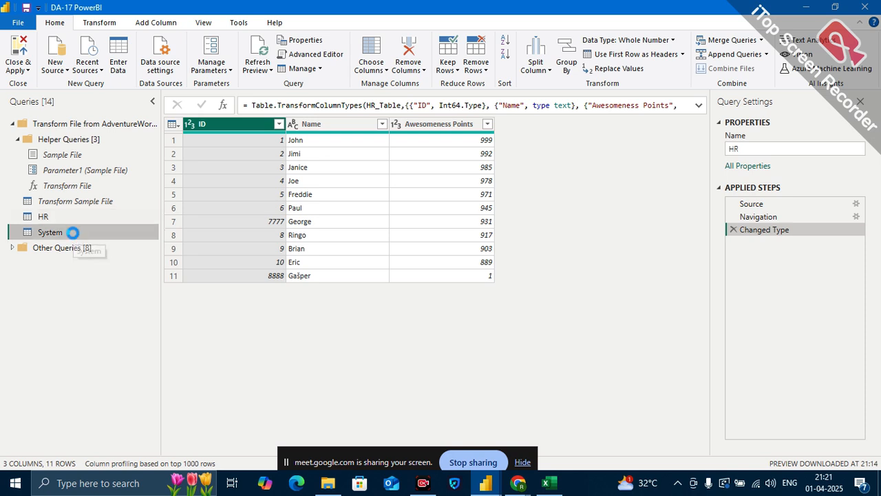
left_click(72, 215)
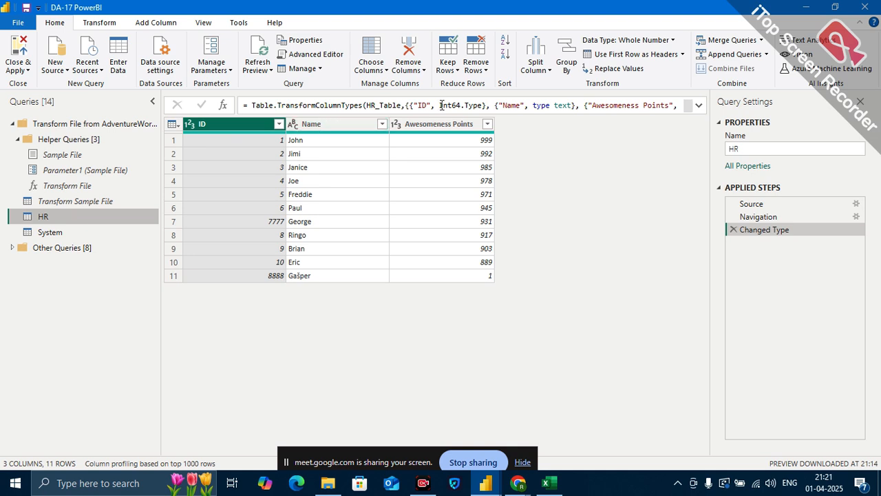
left_click(61, 234)
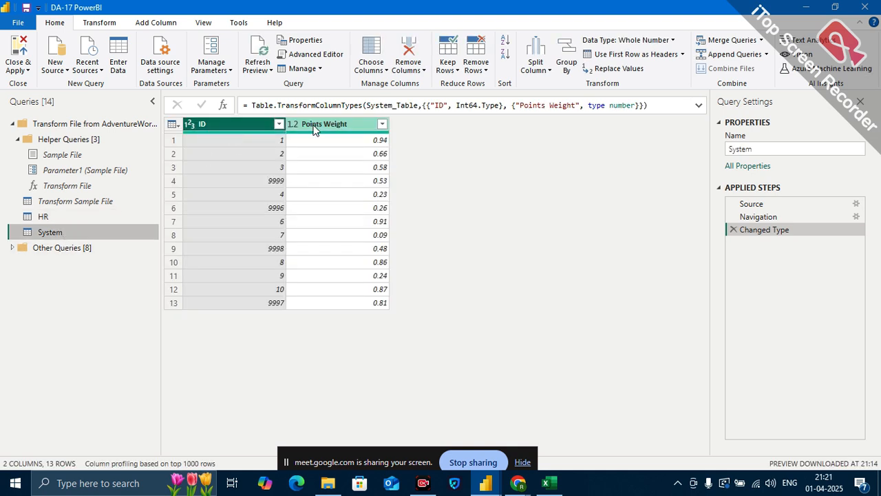
left_click(49, 220)
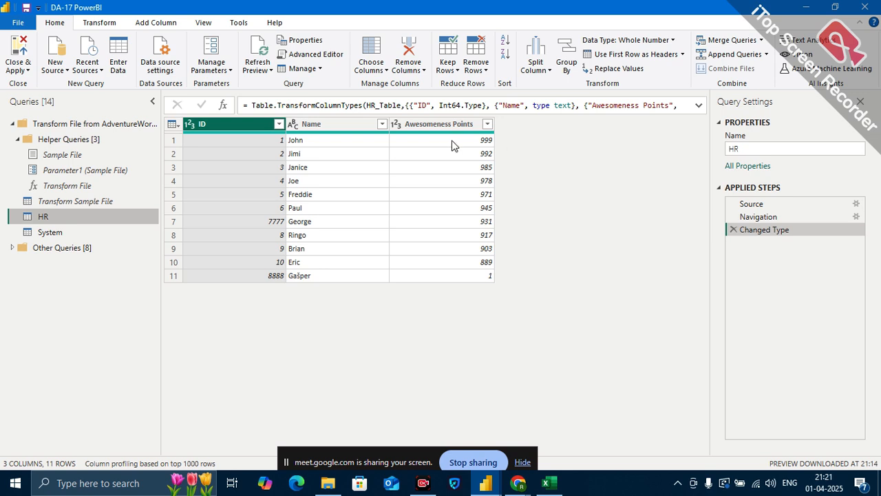
left_click(63, 232)
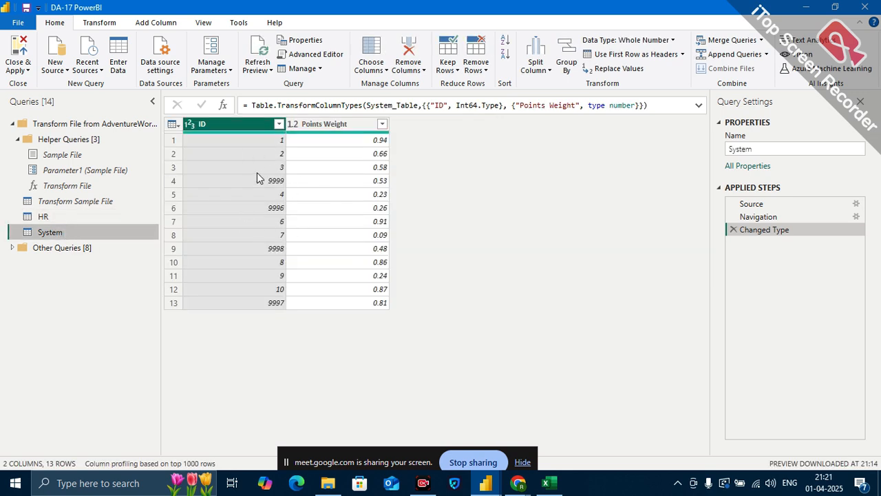
Merge the HR and System queries into a new query, matching on the ID columns with an Inner (only matching rows) join.
left_click(81, 218)
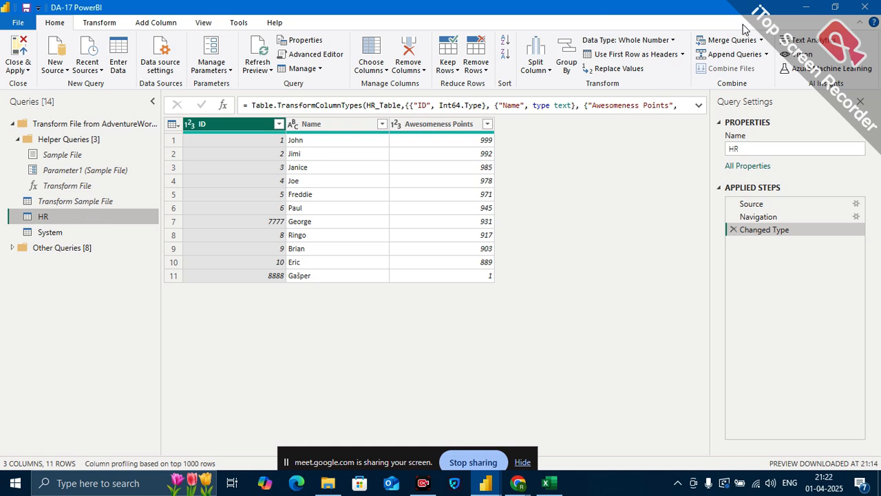
left_click(761, 40)
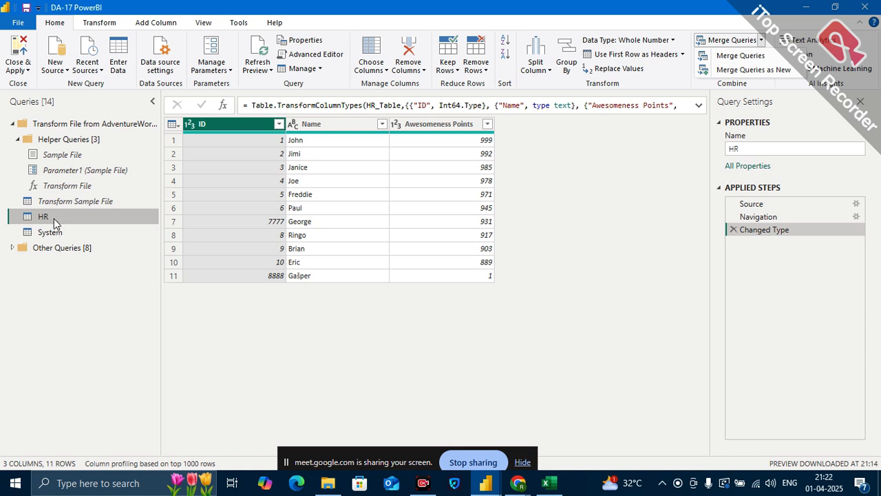
left_click(736, 70)
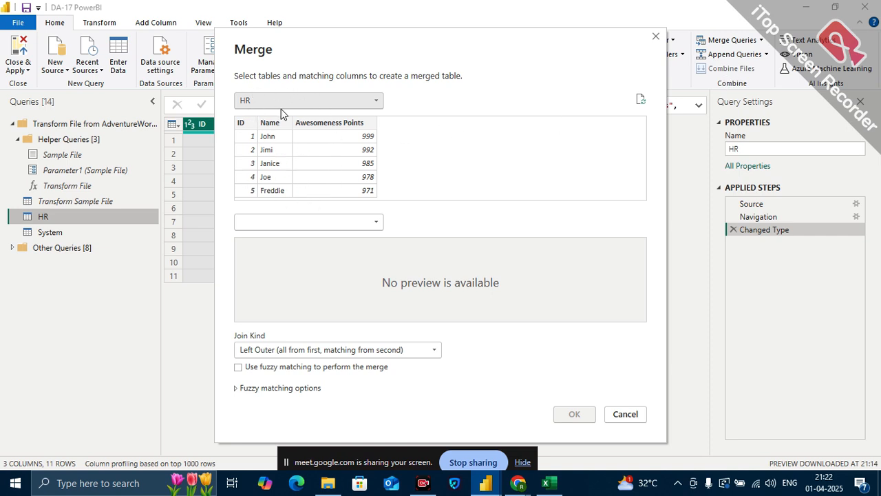
left_click(376, 222)
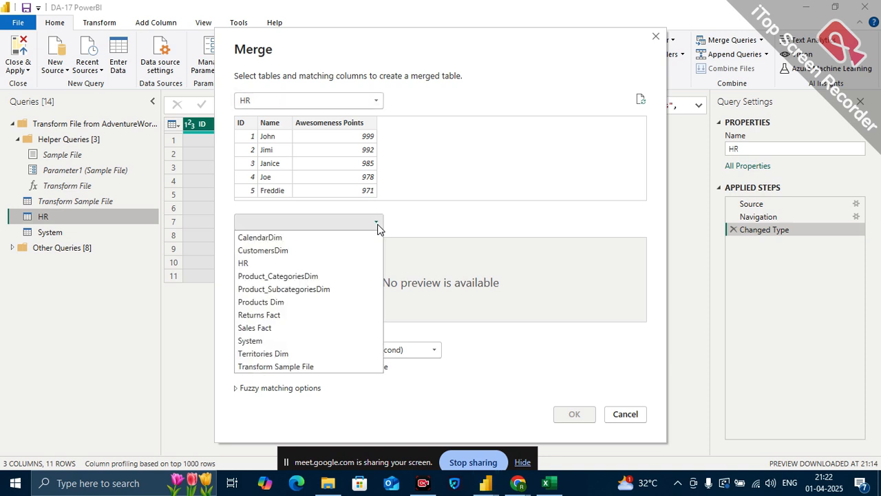
left_click(251, 340)
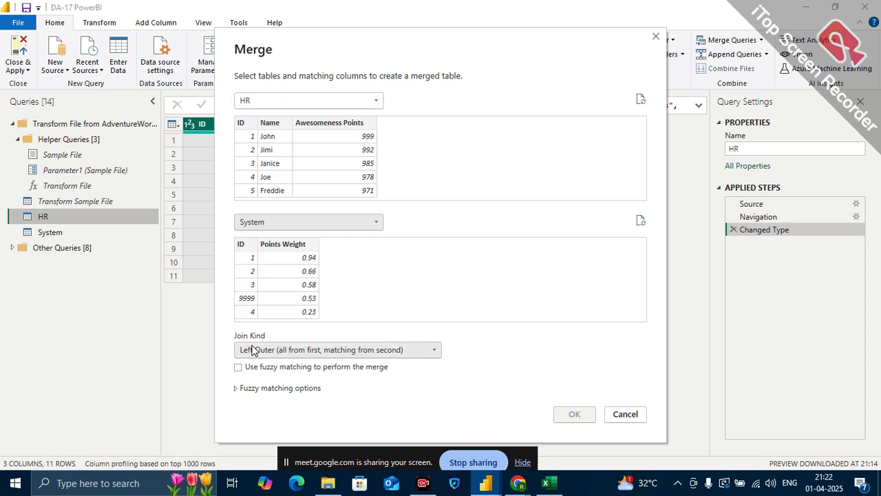
left_click(248, 126)
left_click(243, 244)
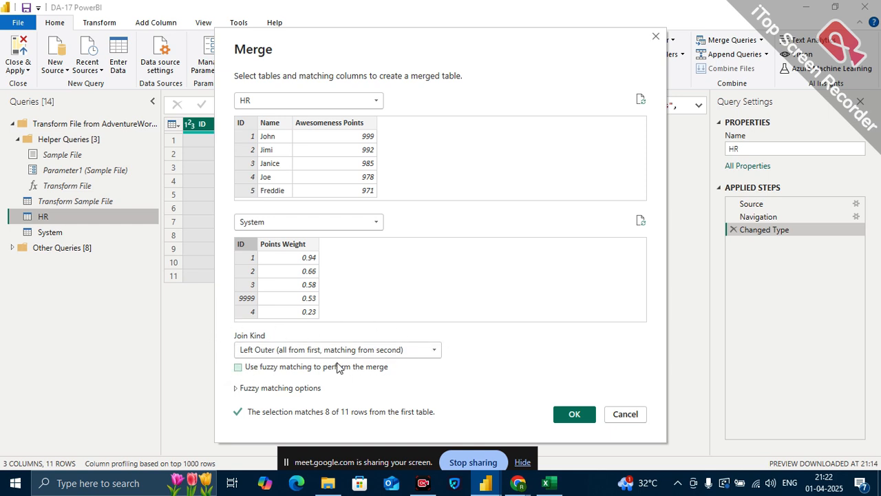
left_click(432, 351)
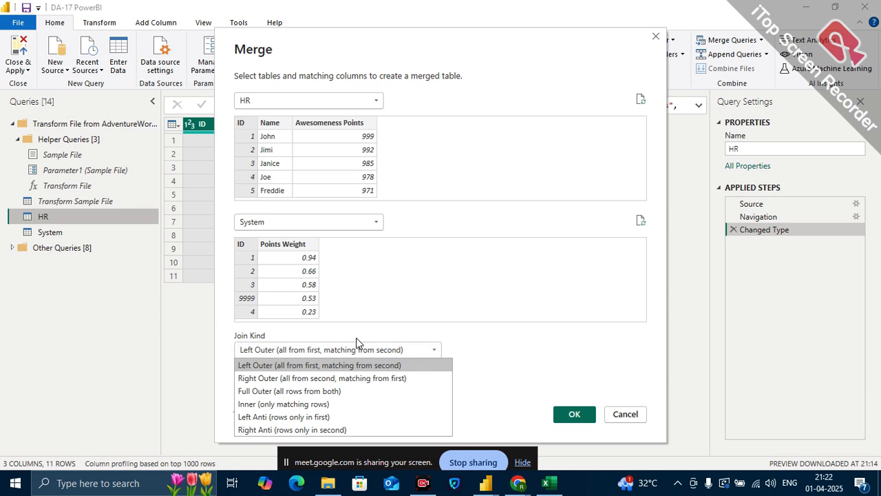
left_click(278, 406)
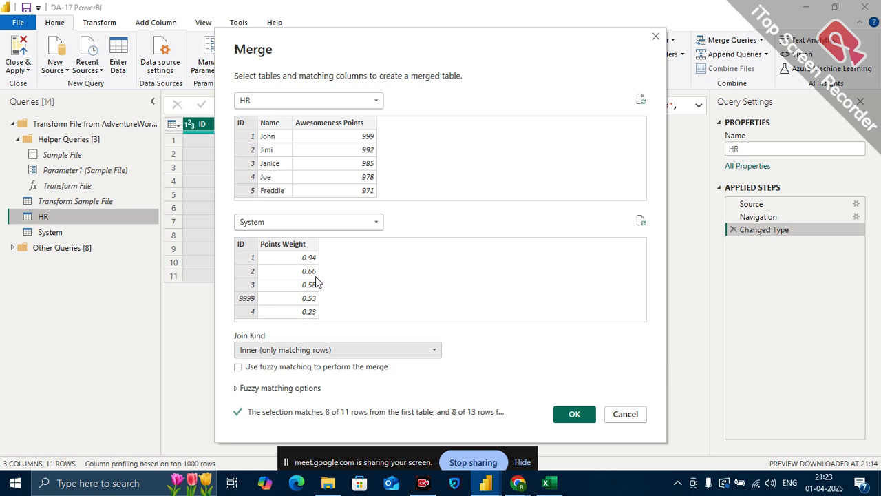
left_click(576, 413)
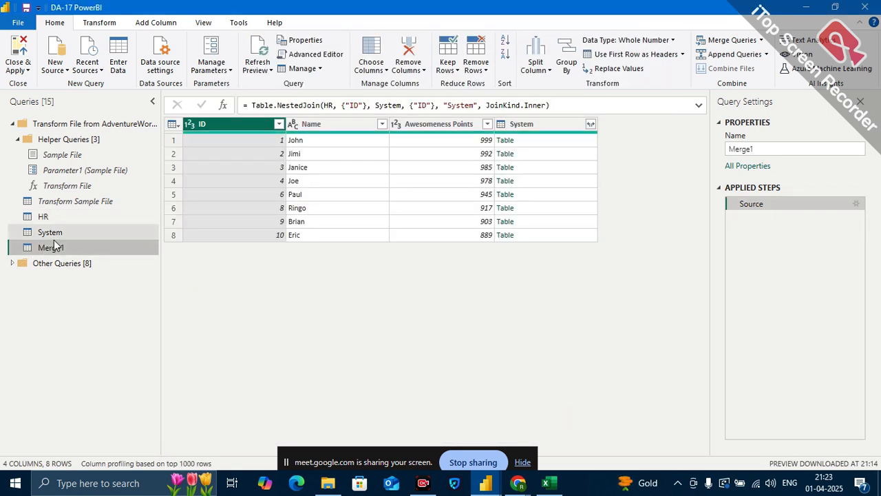
Rename the new merged query as Inner Join.
double_click(61, 246)
key("BackSpace")
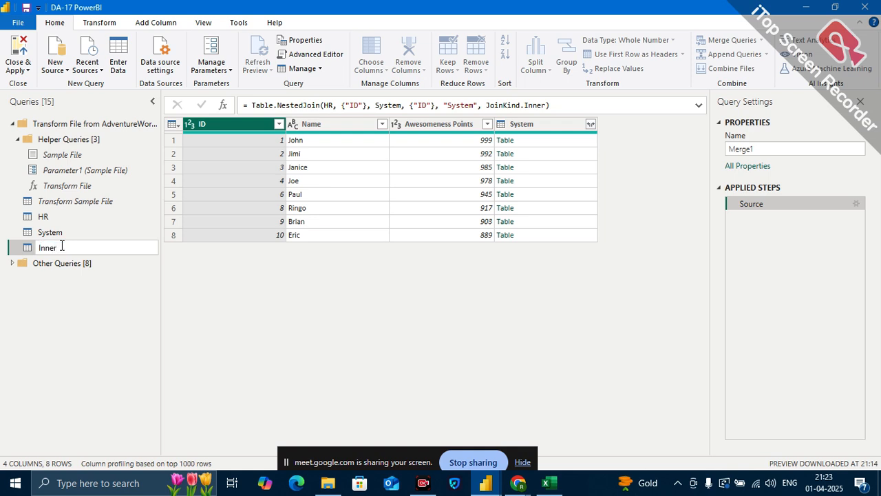
type("Inner Join")
key("Return")
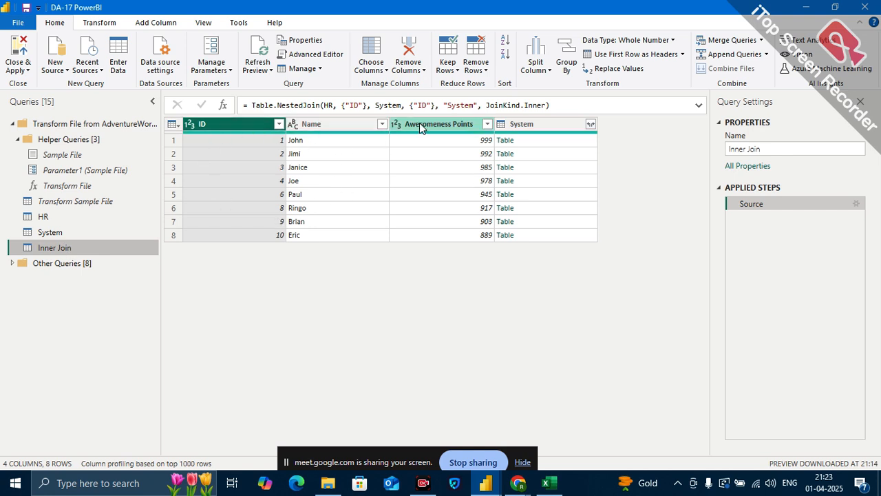
Check the HR query's columns, and in the Inner Join query exclude ID from the System columns to expand, keeping Points Weight.
left_click(86, 217)
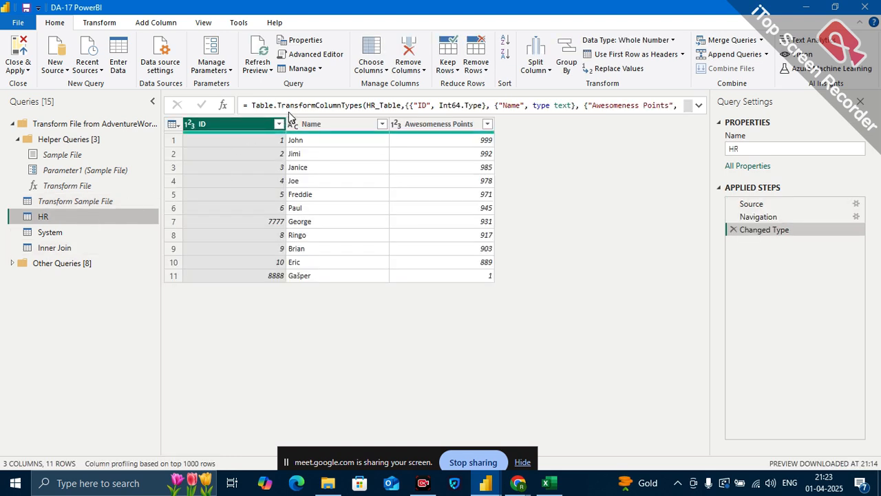
left_click(66, 252)
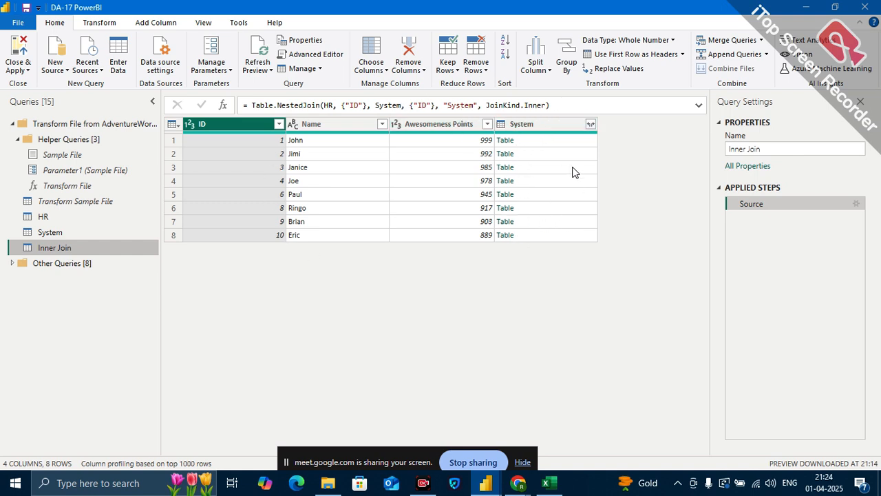
left_click(593, 120)
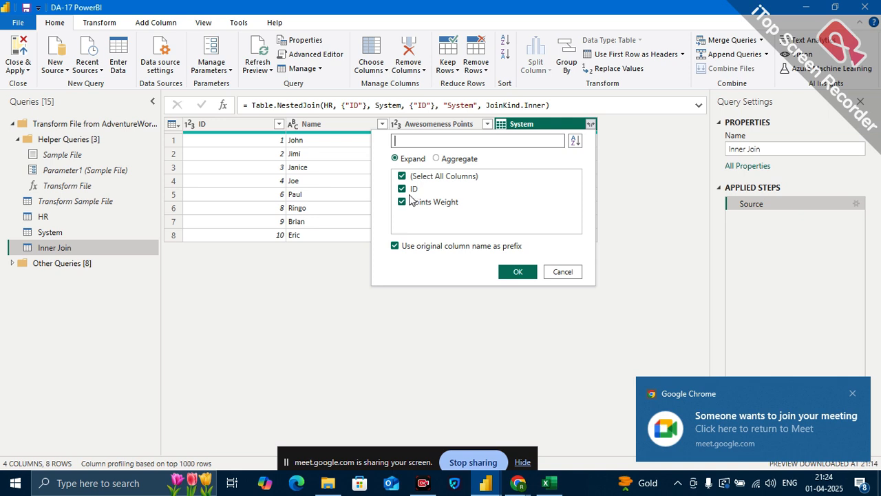
left_click(405, 189)
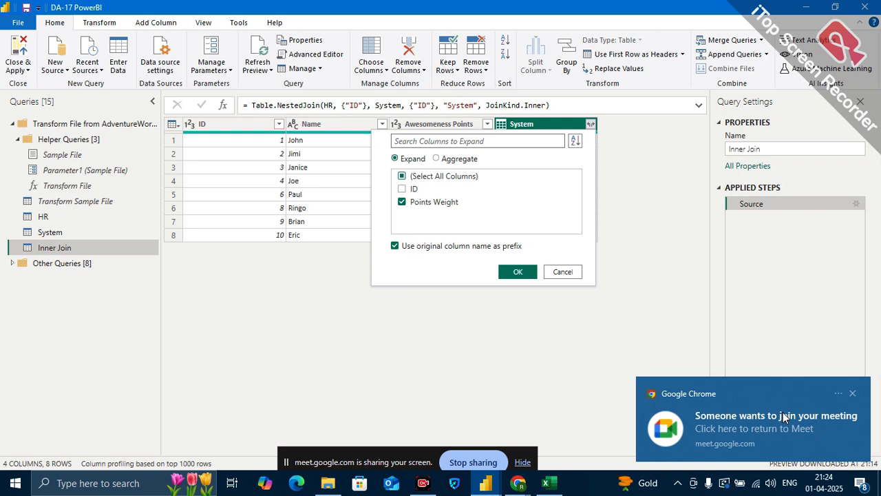
Switch to the Google Meet call, admit the participant waiting to join, and return to the Power Query window.
left_click(760, 425)
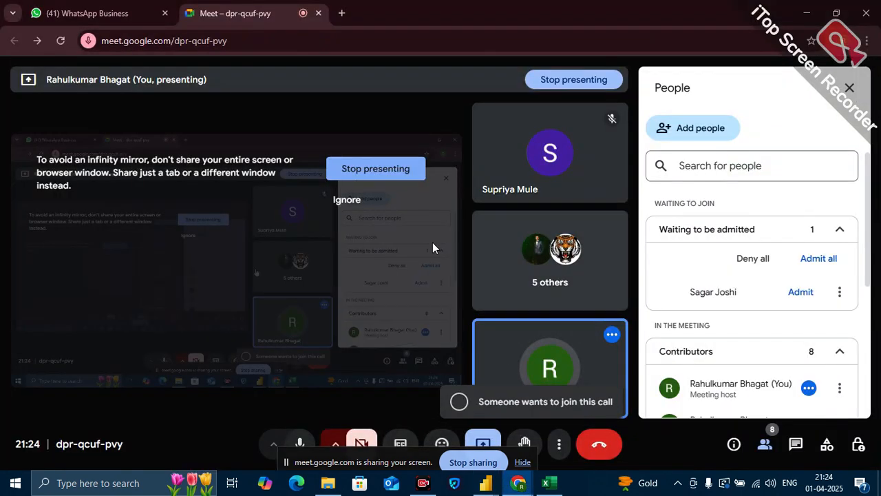
left_click(801, 292)
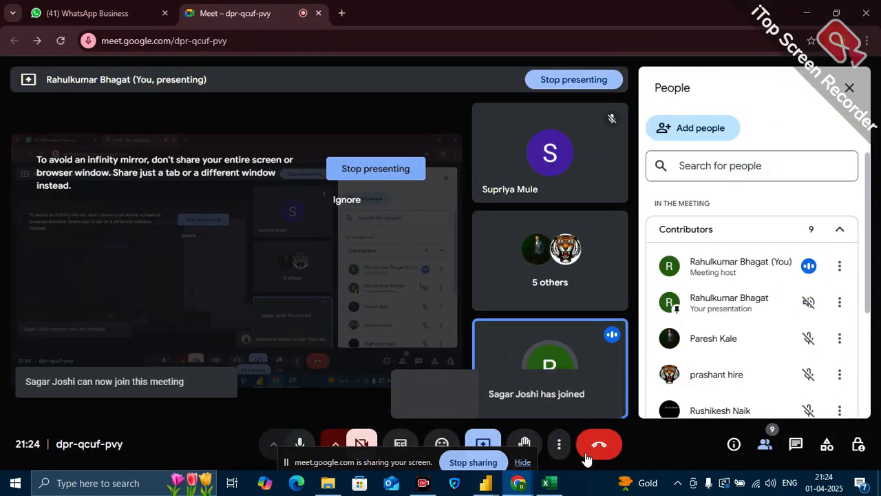
mouse_move(486, 482)
left_click(522, 430)
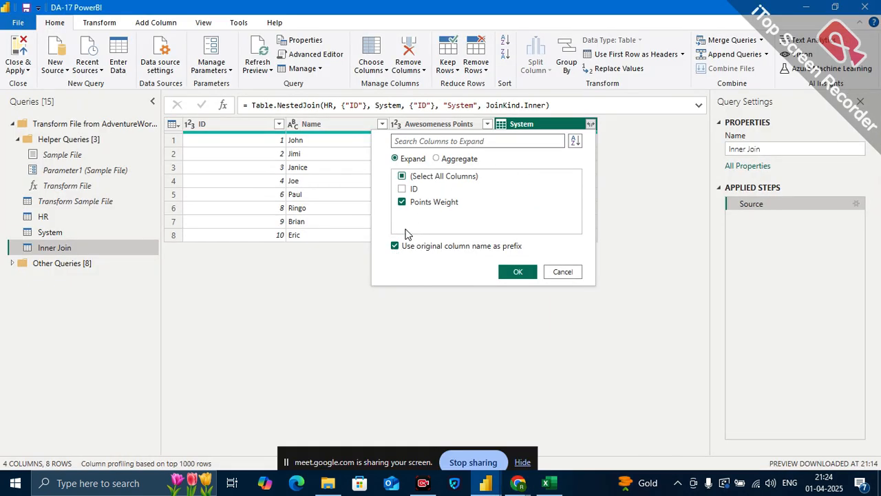
Expand Points Weight from the System column and clear the default column name prefix in the Expanded System step.
left_click(516, 272)
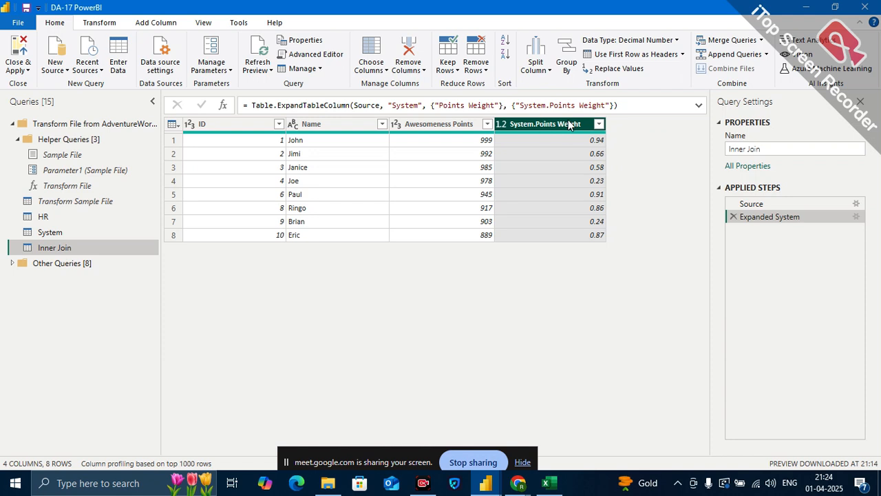
left_click(856, 217)
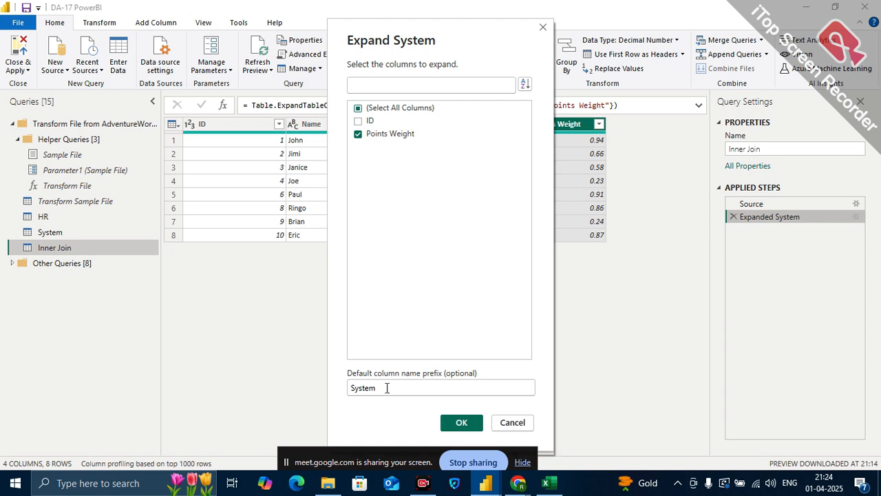
double_click(387, 388)
key("BackSpace")
left_click(463, 427)
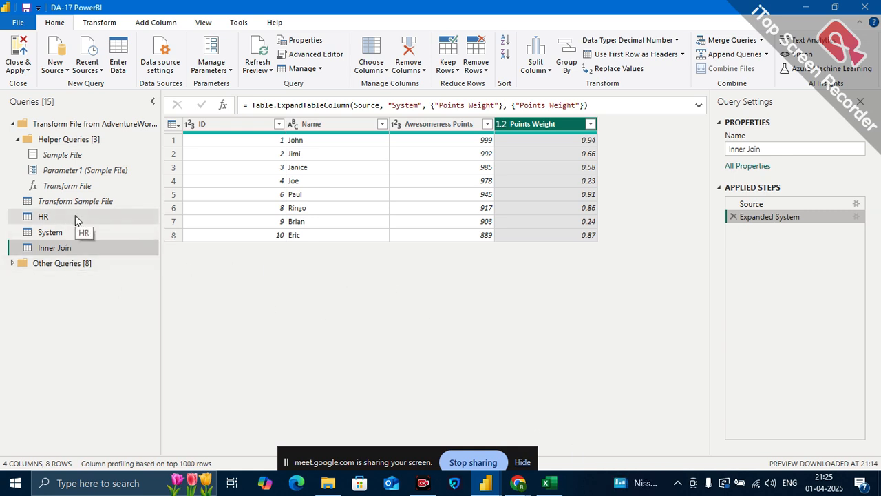
Examine the Inner Join columns and compare its ID rows with those in the System and HR queries.
left_click(231, 126)
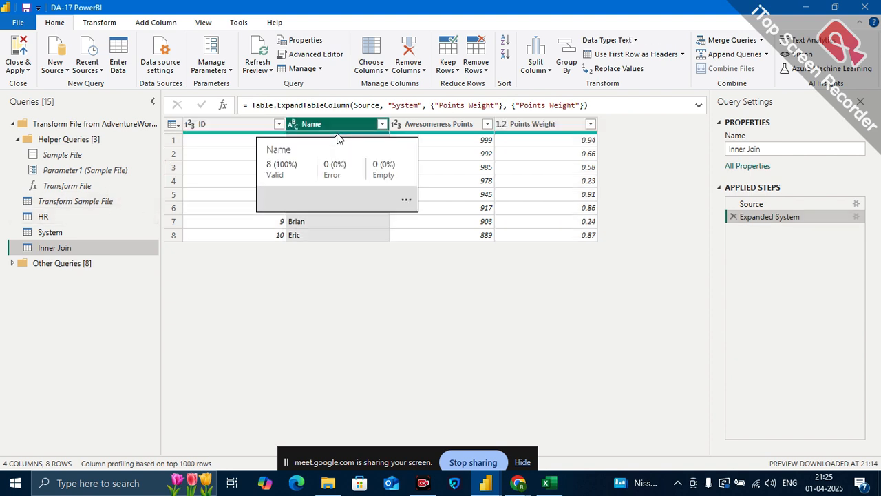
left_click(337, 134)
left_click(454, 134)
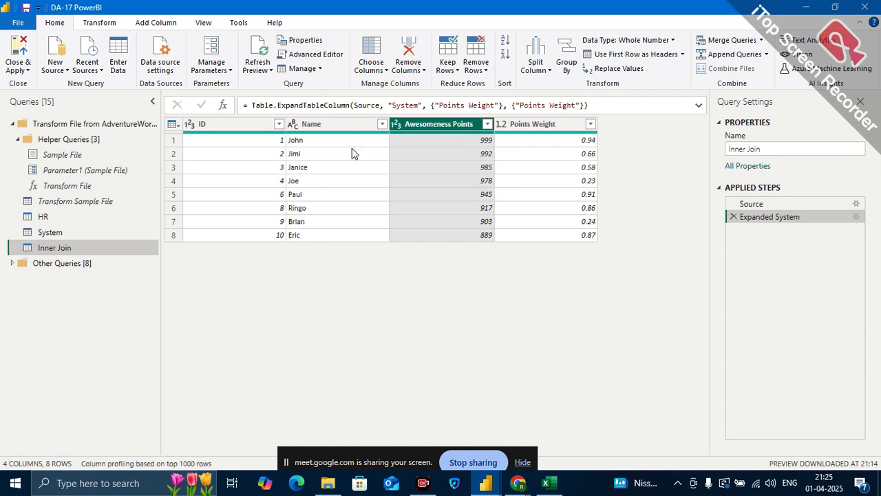
left_click(224, 120)
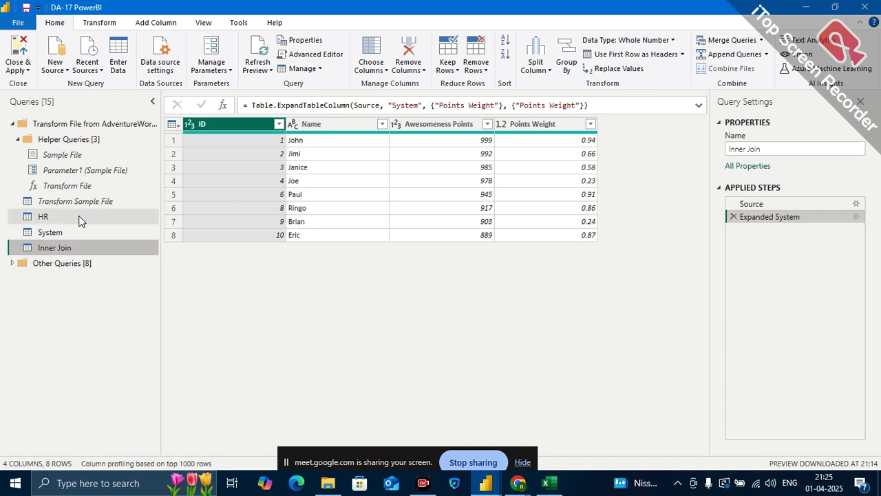
left_click(66, 231)
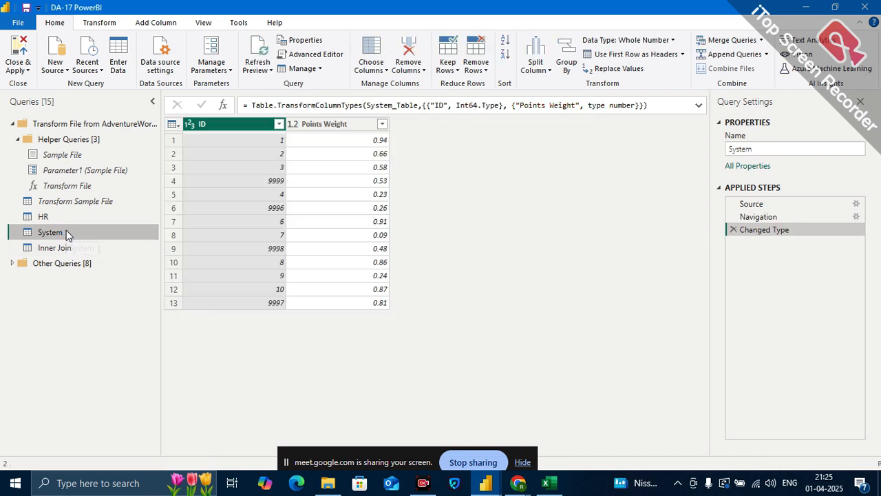
left_click(82, 219)
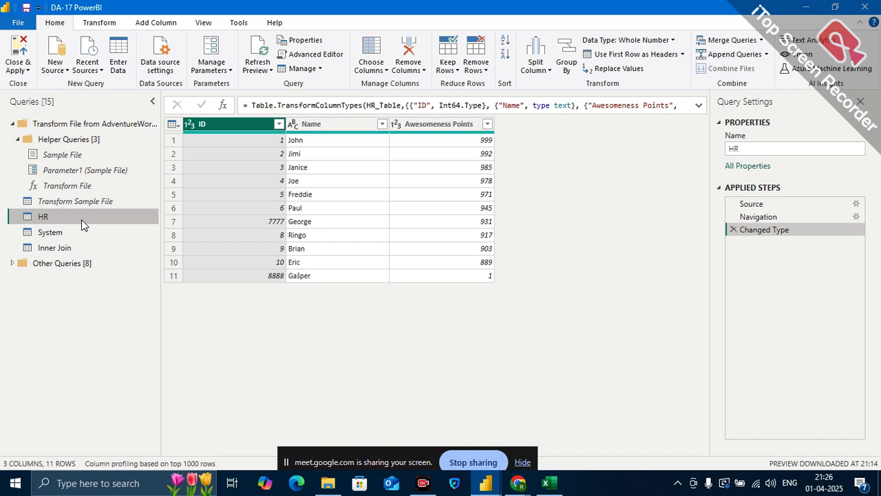
left_click(48, 248)
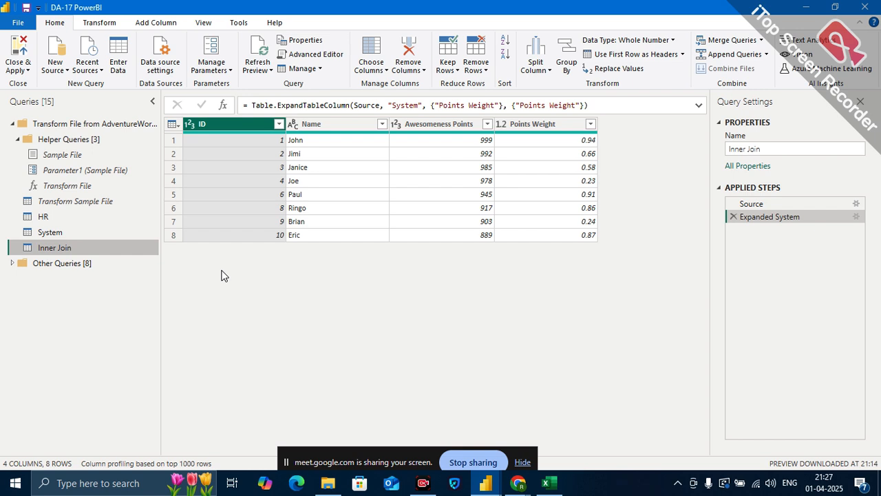
Merge the HR and System queries into another new query, matching on the ID columns with a Left Outer join.
left_click(60, 216)
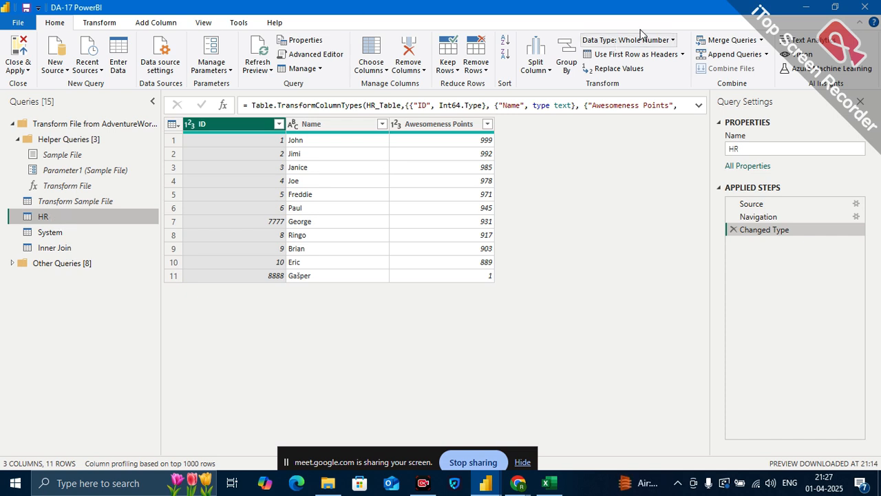
left_click(762, 42)
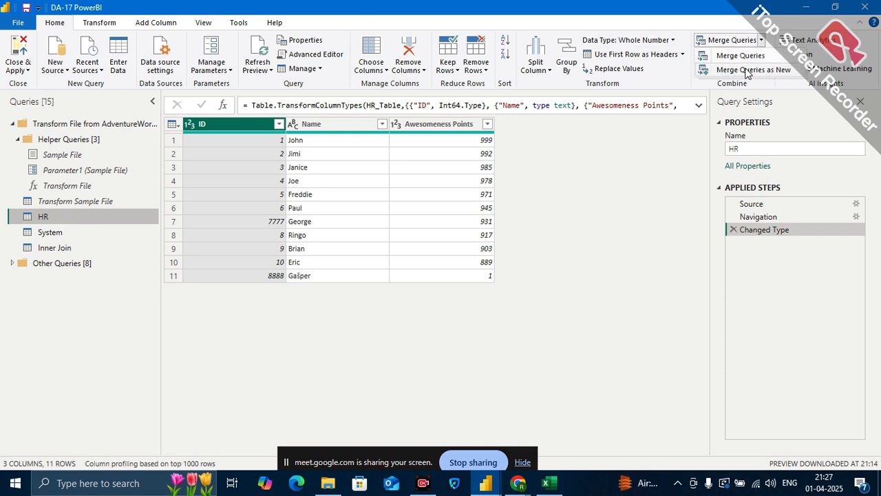
left_click(751, 69)
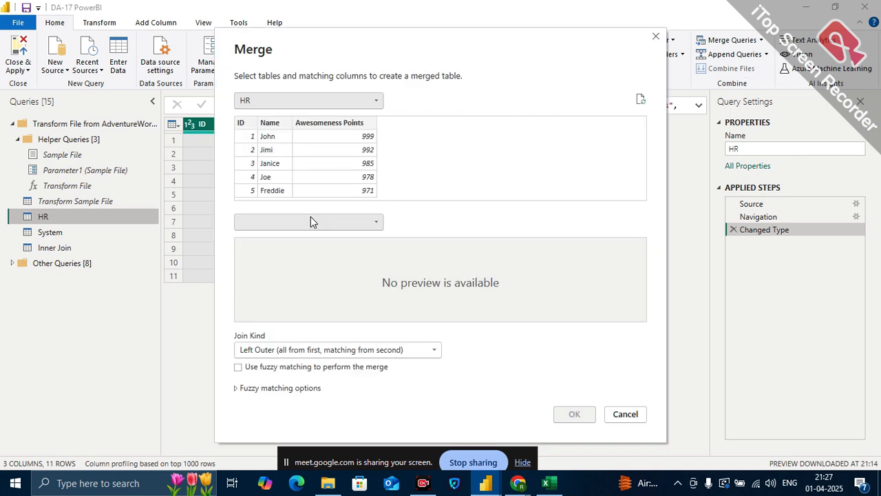
left_click(327, 222)
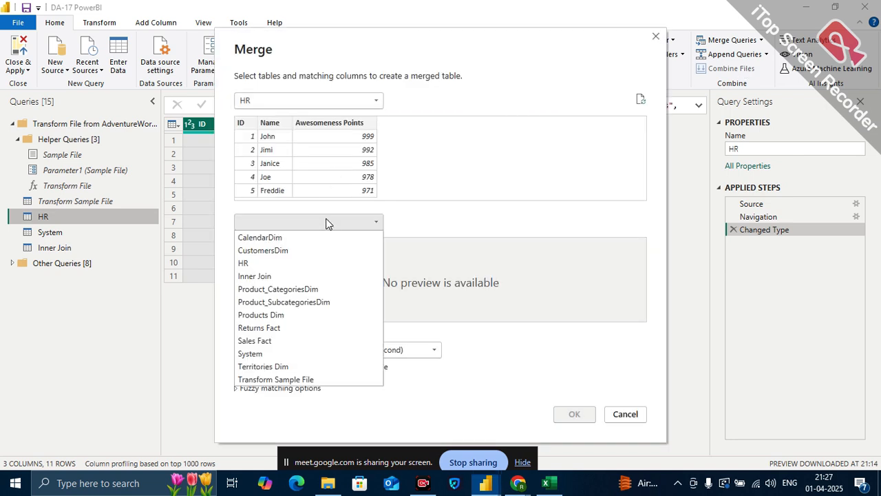
left_click(269, 355)
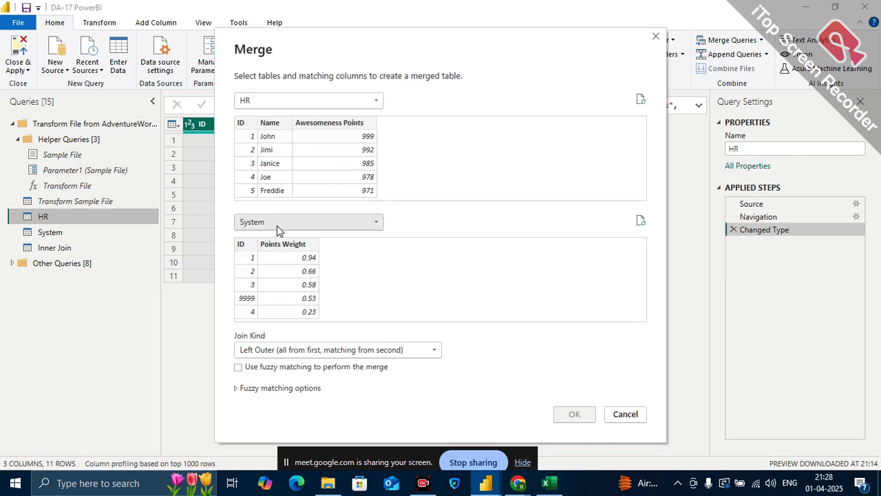
left_click(244, 129)
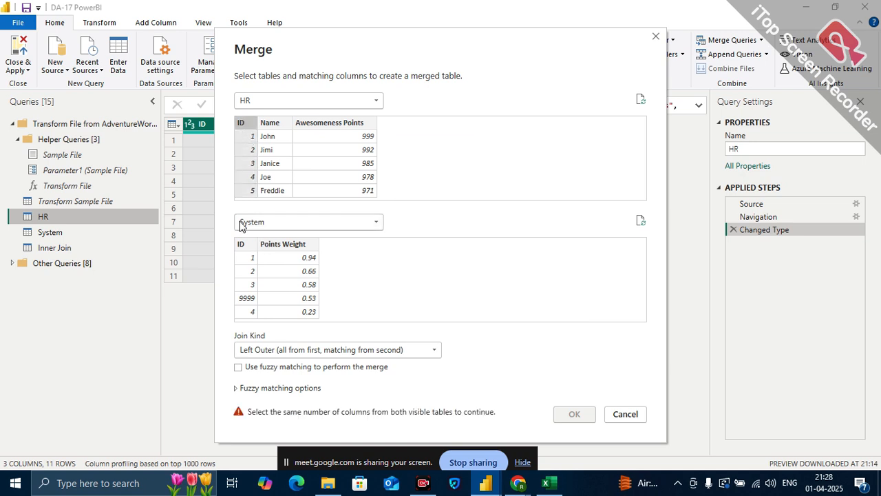
left_click(241, 243)
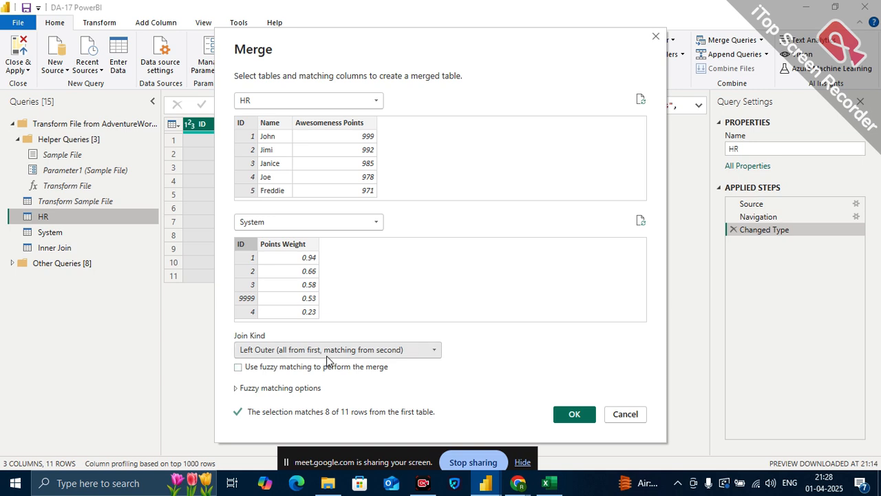
left_click(585, 413)
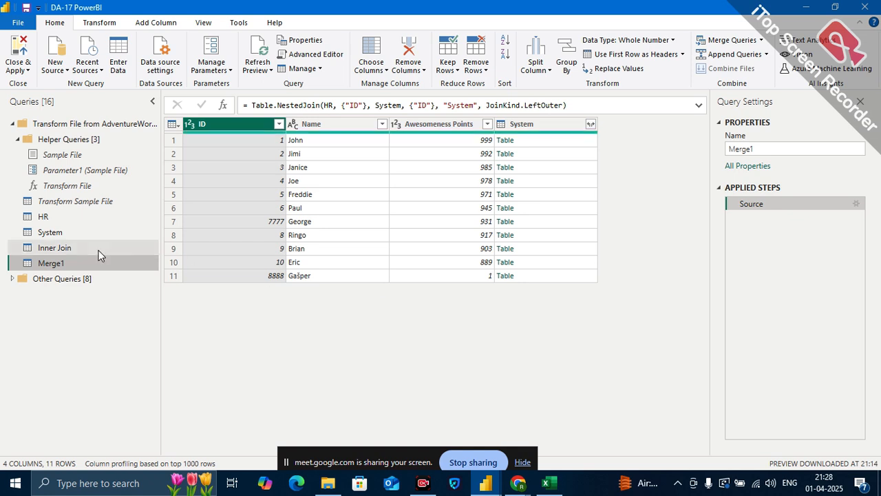
Rename the new left outer merge query as Left Join.
double_click(74, 261)
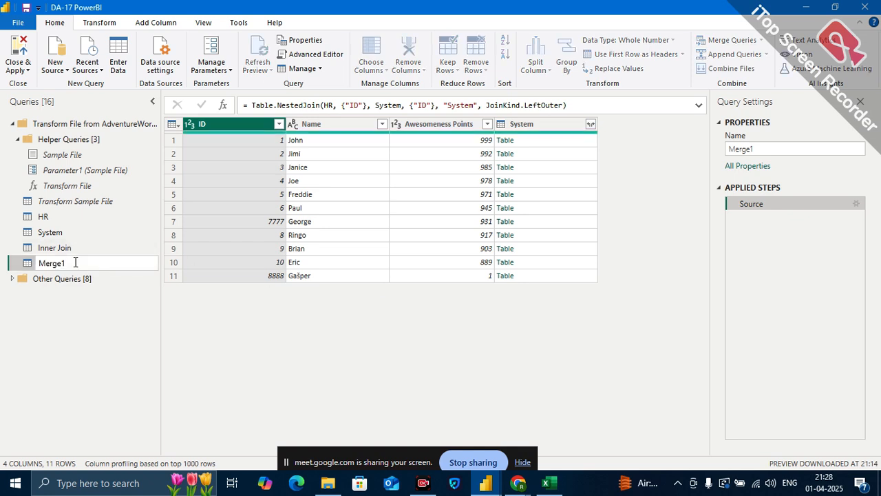
key("BackSpace")
key("BackSpace")
key("BackSpace")
key("BackSpace")
key("BackSpace")
key("BackSpace")
type("Left Join")
key("Return")
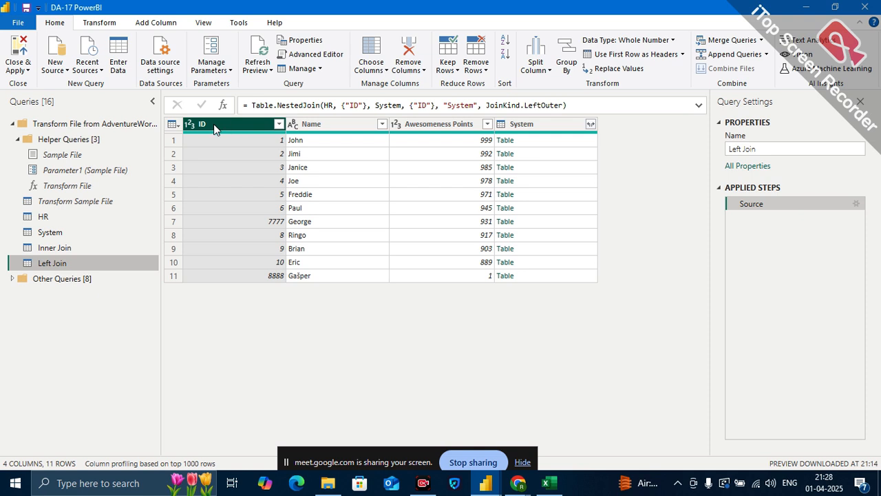
Review the HR query's rows, and expand ID and Points Weight from Left Join's System column, keeping the original column name as prefix.
left_click(66, 219)
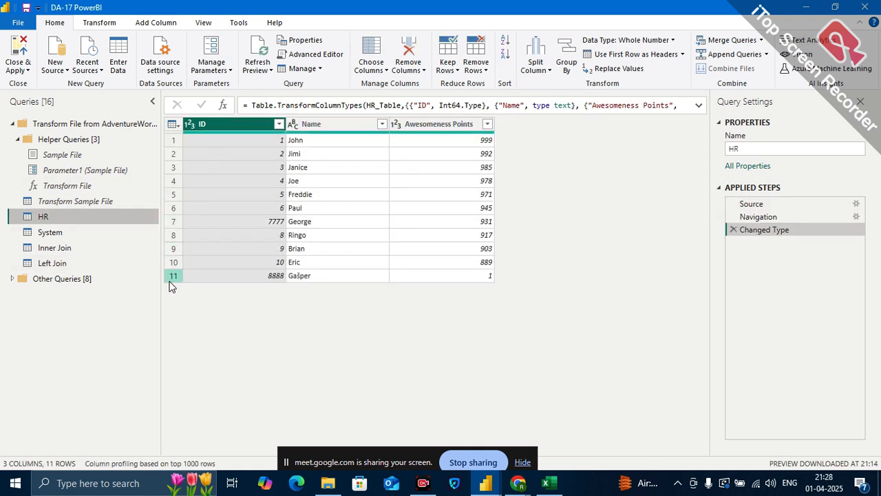
left_click(99, 266)
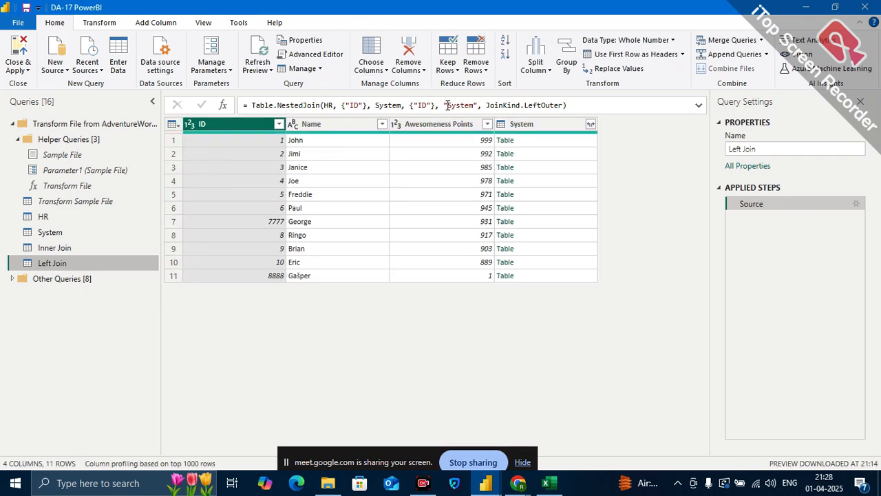
left_click(591, 124)
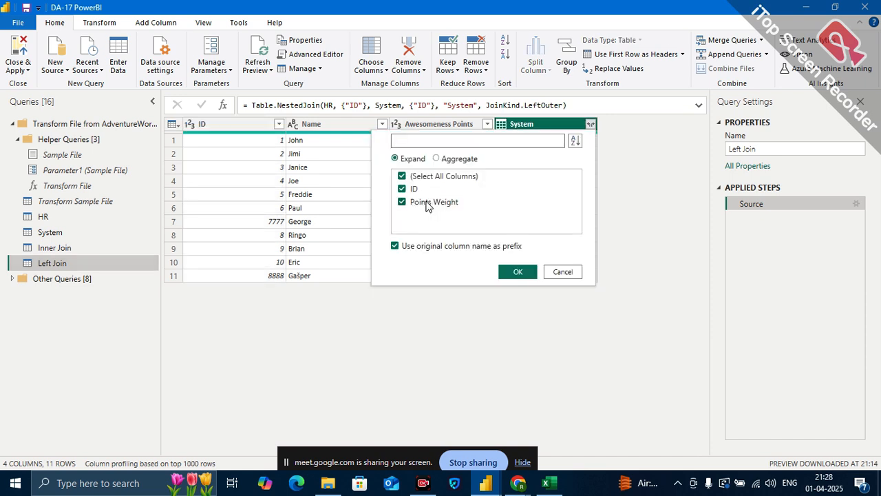
left_click(402, 176)
left_click(402, 189)
left_click(403, 202)
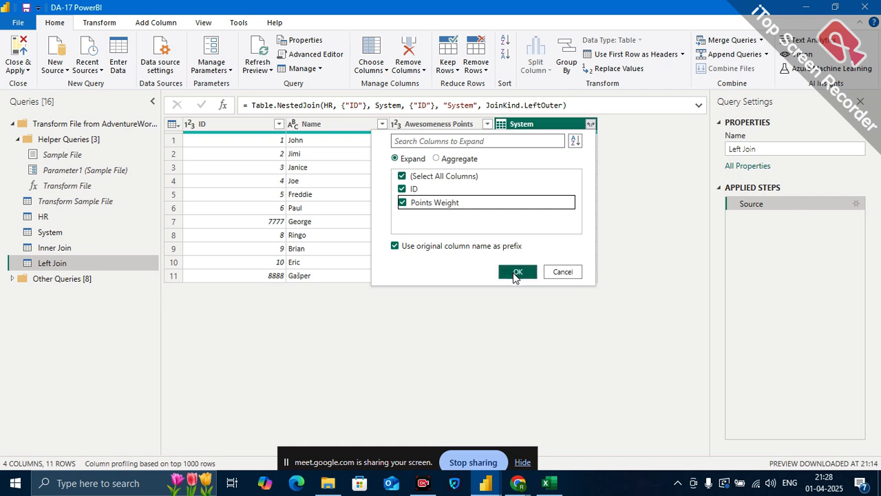
left_click(517, 272)
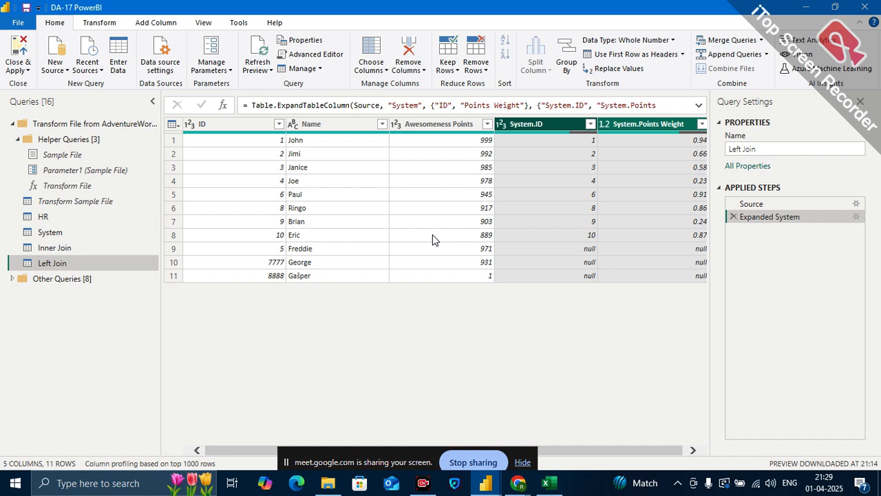
Merge the HR and System queries into a new query, matching on the ID columns with a Right Outer join and no fuzzy matching.
left_click(104, 217)
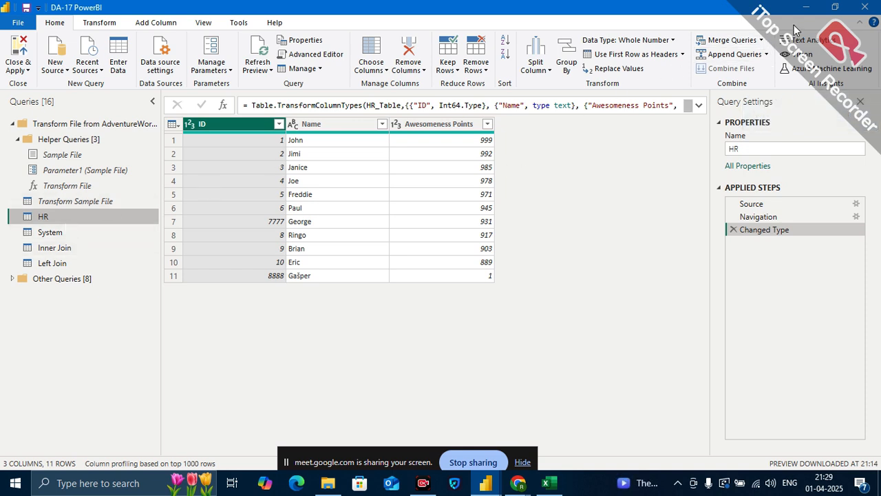
left_click(762, 40)
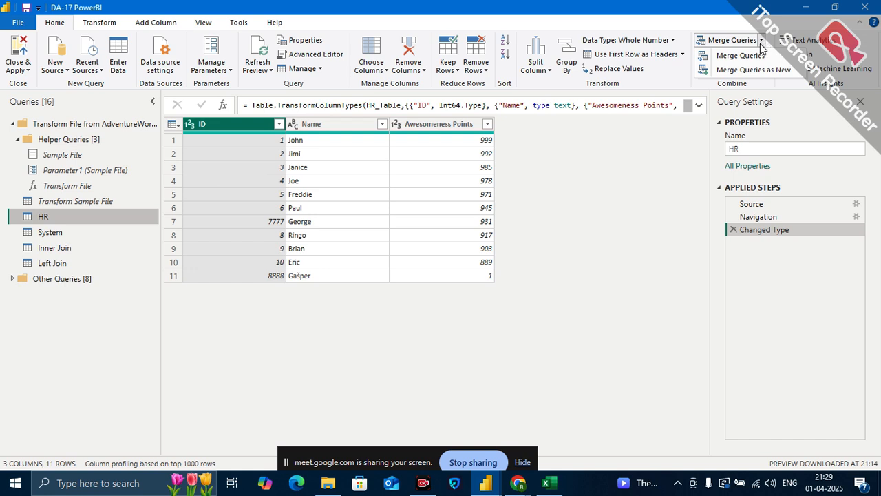
left_click(763, 70)
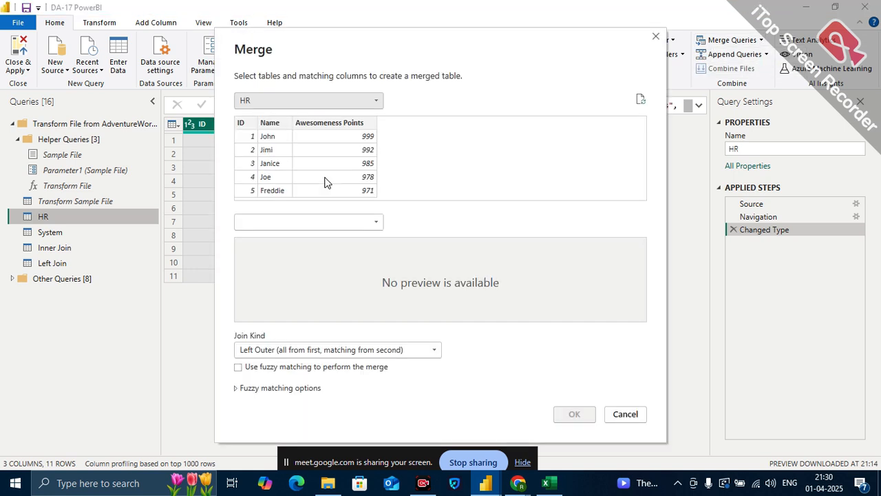
left_click(312, 220)
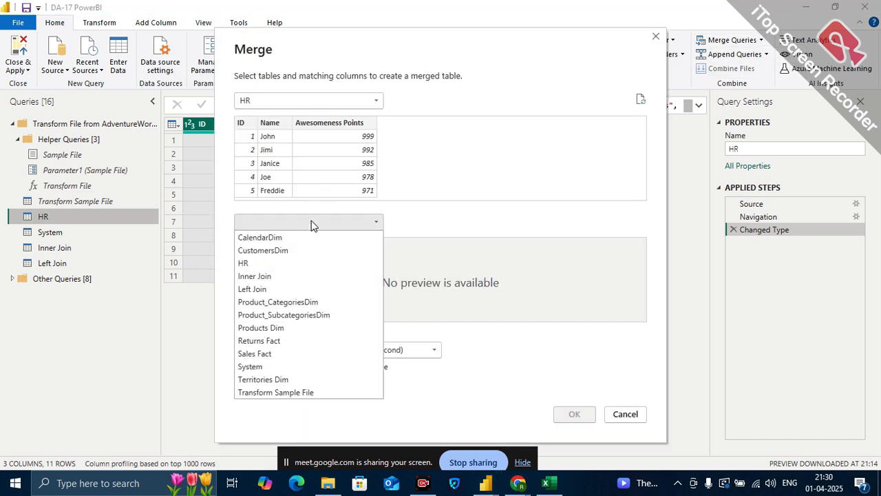
left_click(266, 367)
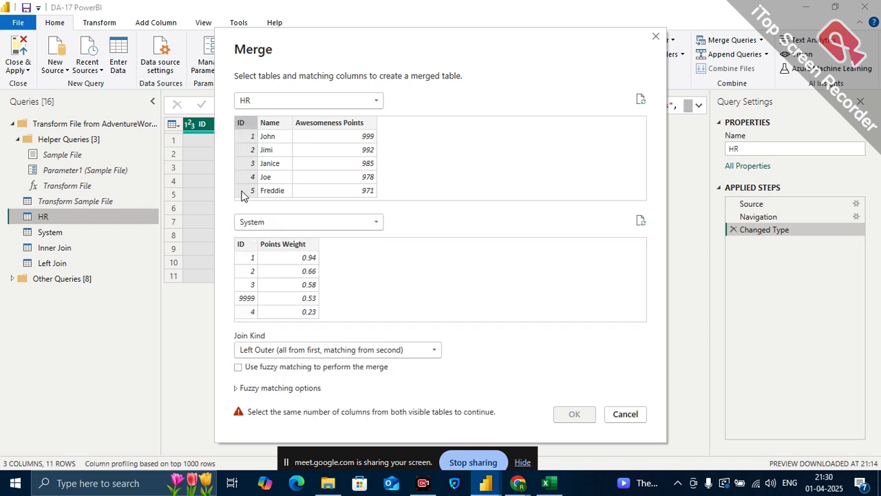
left_click(244, 249)
left_click(288, 367)
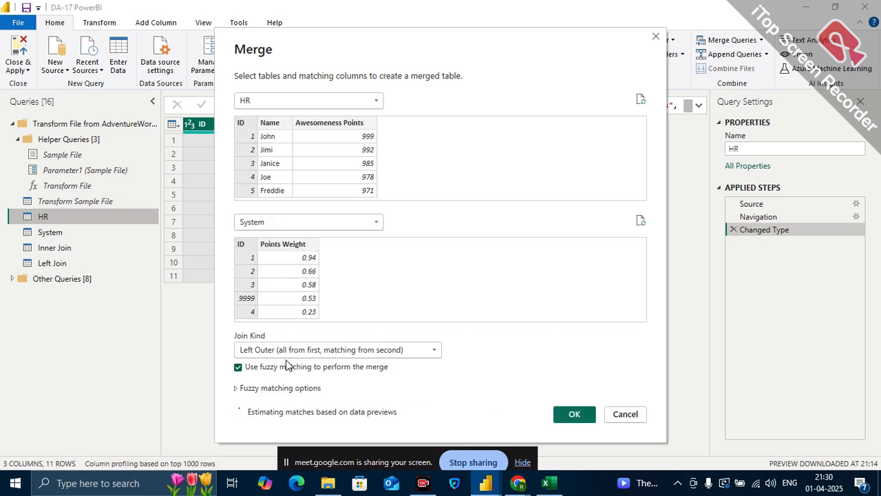
left_click(289, 366)
left_click(290, 351)
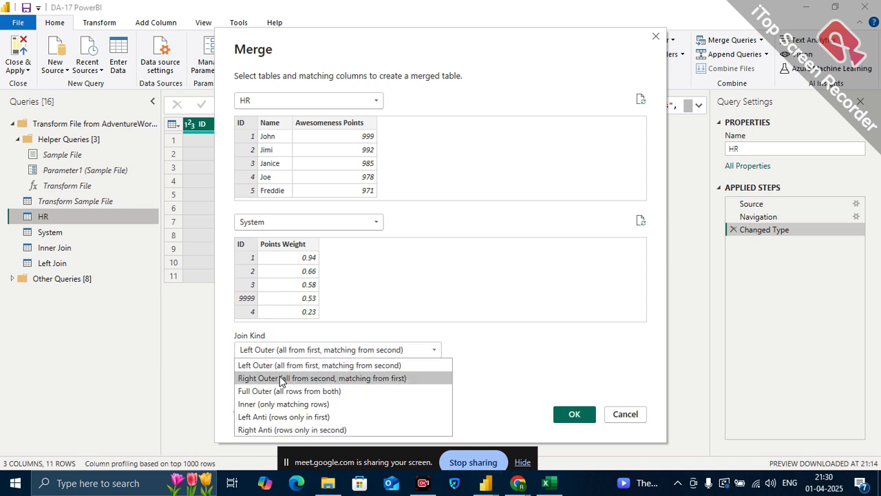
left_click(282, 379)
left_click(570, 415)
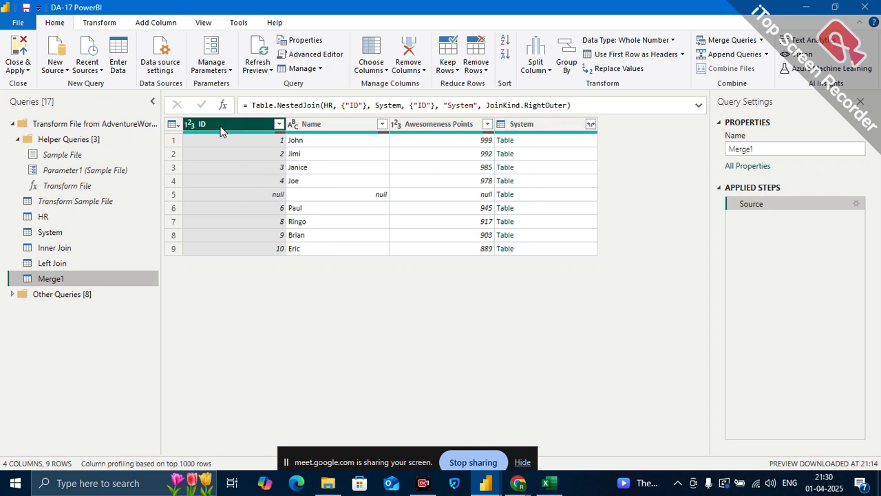
Expand ID and Points Weight from the right outer merge's System column, and review the HR, System and Left Join rows for comparison.
left_click(590, 124)
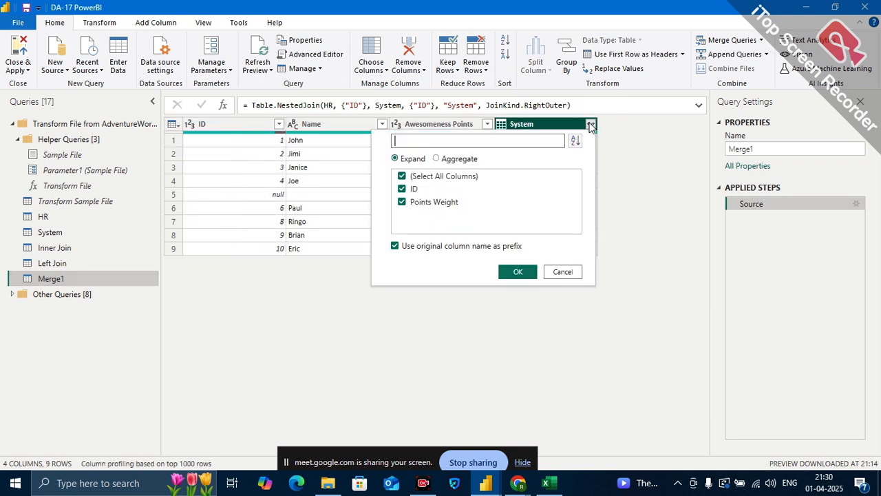
left_click(516, 271)
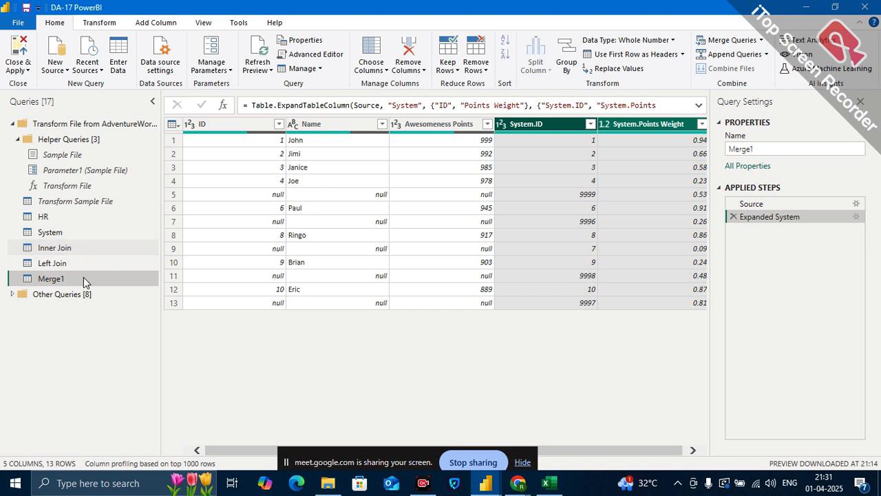
left_click(60, 217)
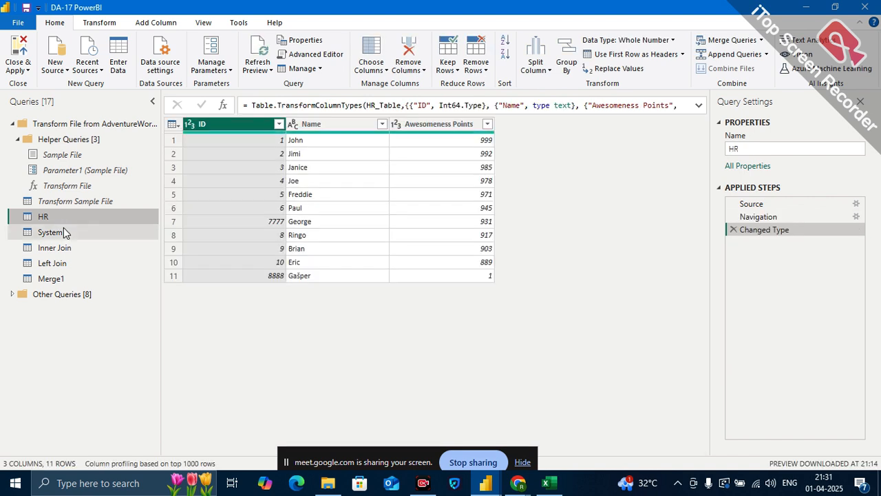
left_click(63, 233)
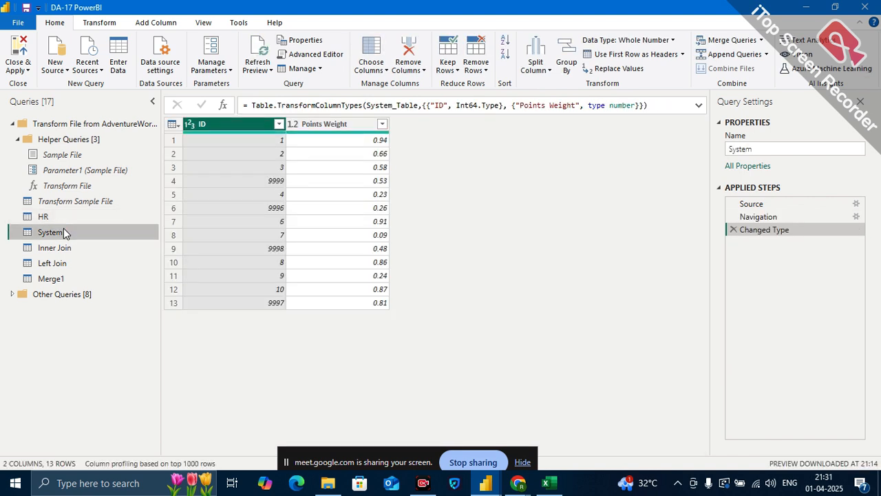
left_click(63, 262)
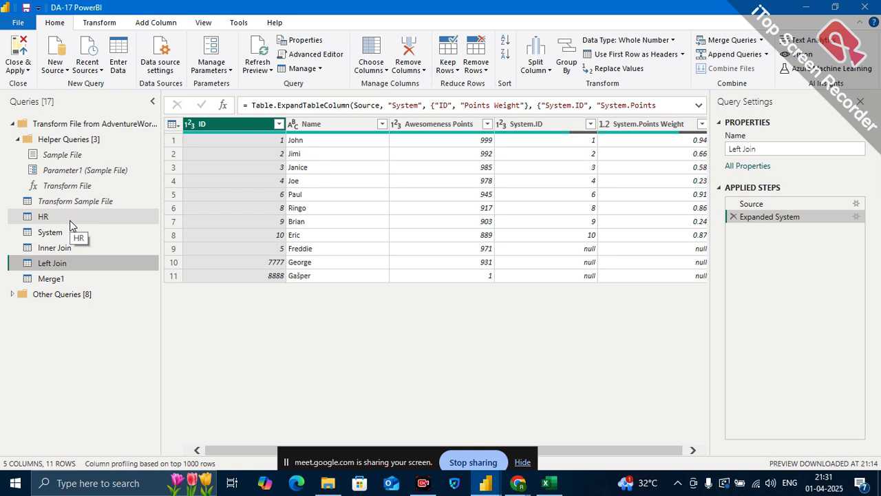
left_click(54, 235)
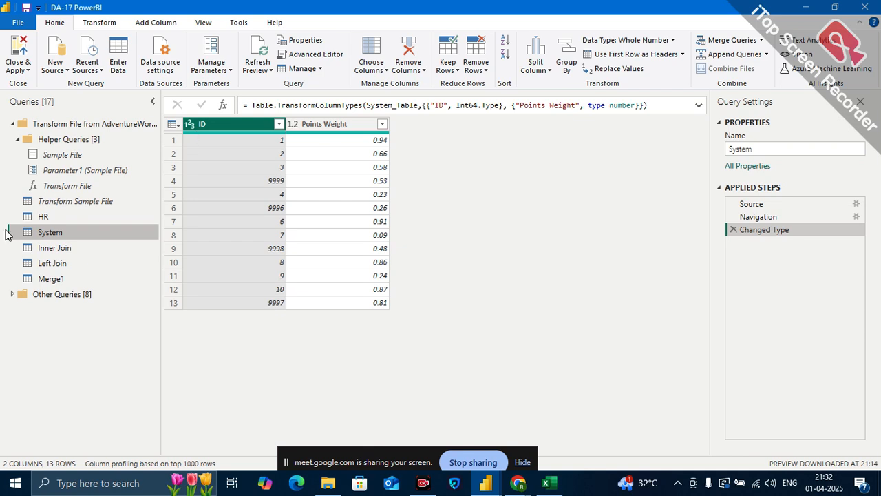
Merge the HR and System queries into another new query, matching on the ID columns with a Full Outer join.
left_click(58, 215)
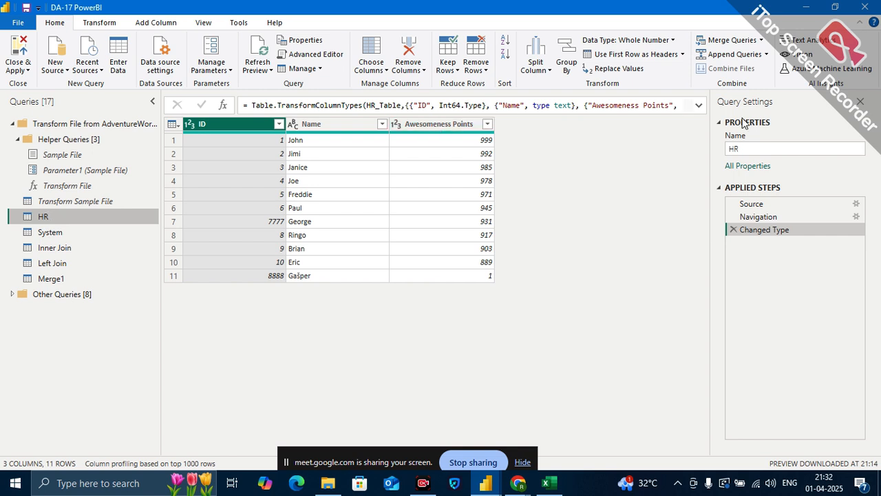
left_click(761, 40)
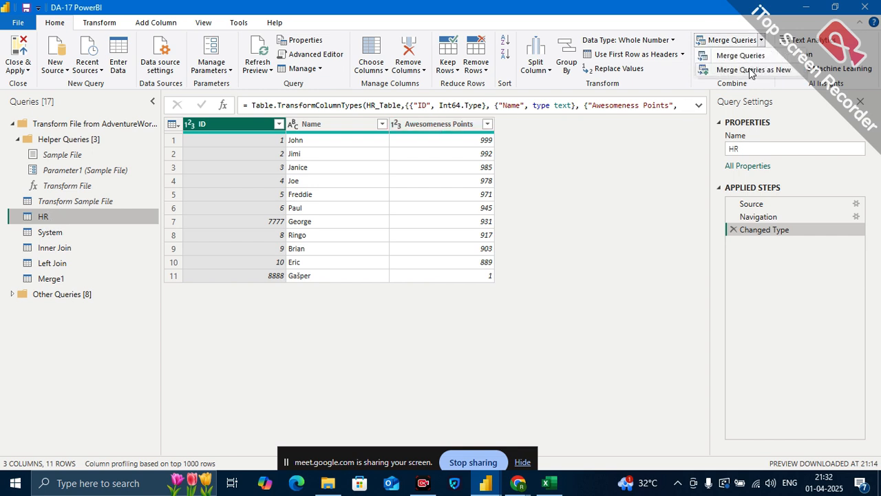
left_click(751, 72)
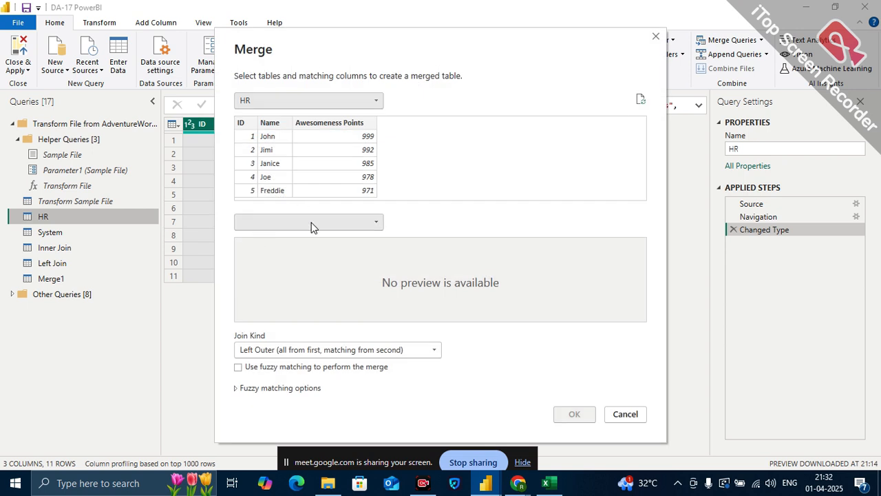
left_click(311, 222)
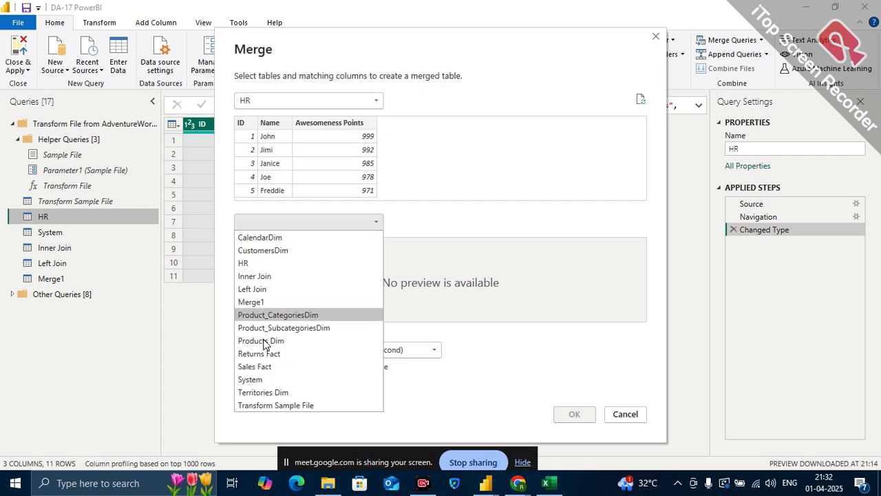
left_click(258, 380)
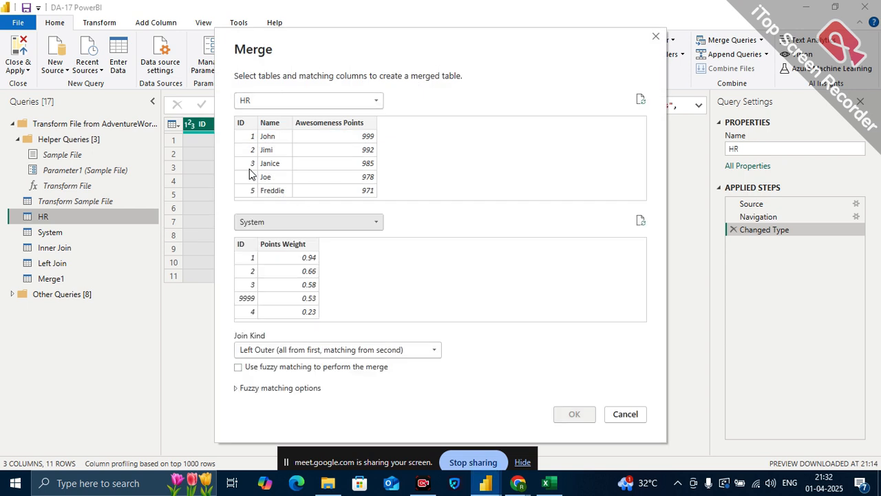
left_click(242, 124)
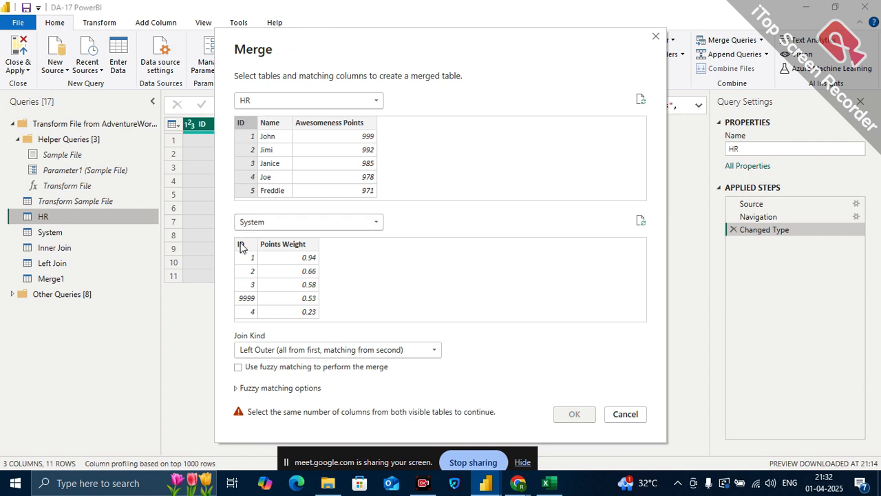
left_click(242, 245)
left_click(353, 353)
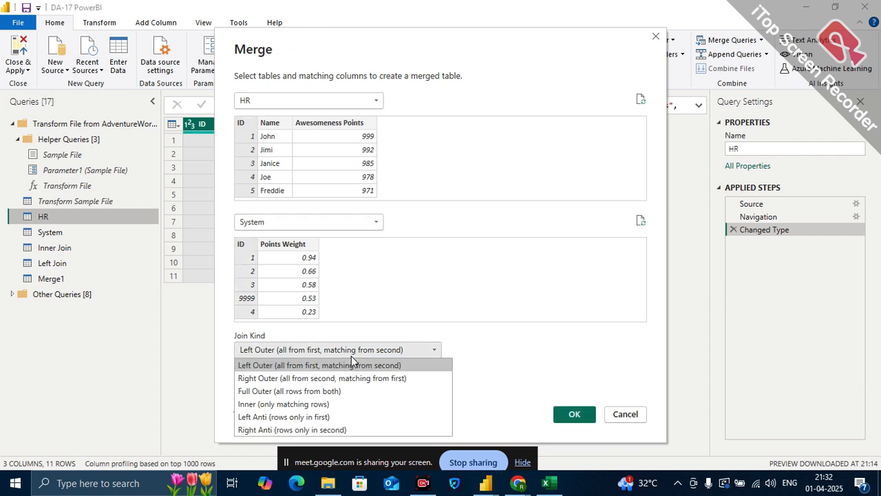
left_click(277, 392)
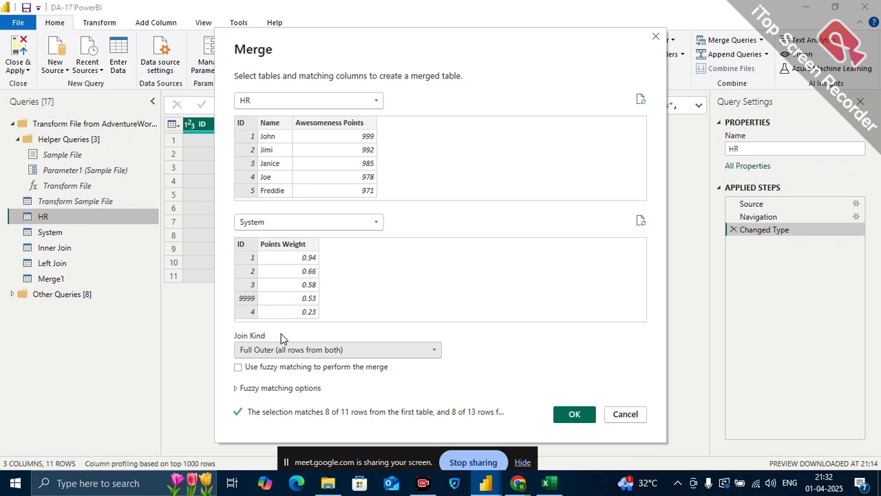
left_click(574, 415)
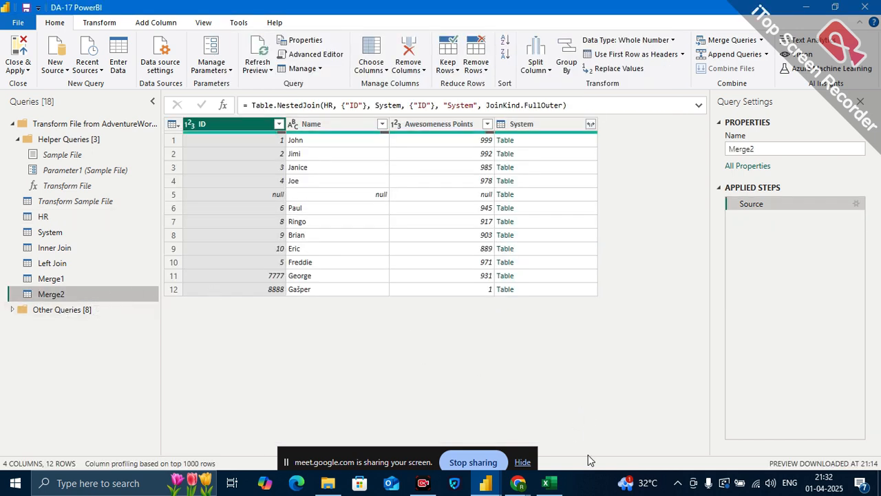
Switch to the Book1 workbook in Excel and clear the Null entries below T1's Name column and T2's Marks column.
left_click(551, 490)
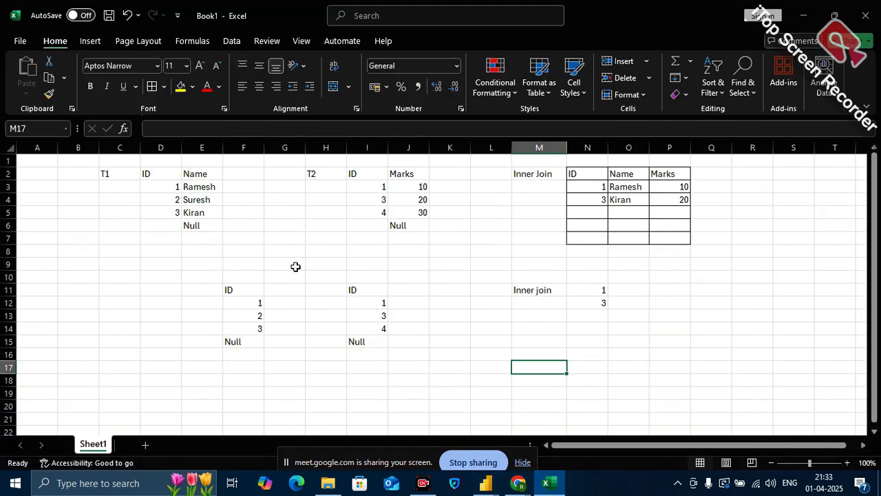
left_click_drag(106, 173, 211, 199)
left_click(199, 225)
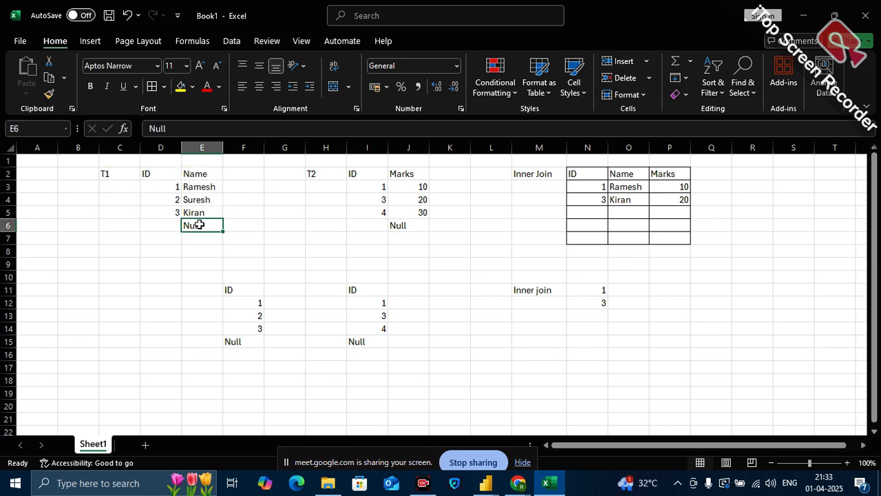
key("BackSpace")
left_click(404, 226)
key("BackSpace")
left_click(442, 314)
Highlight the T1 and T2 example tables and their data rows to compare the records being joined.
left_click_drag(133, 172, 207, 213)
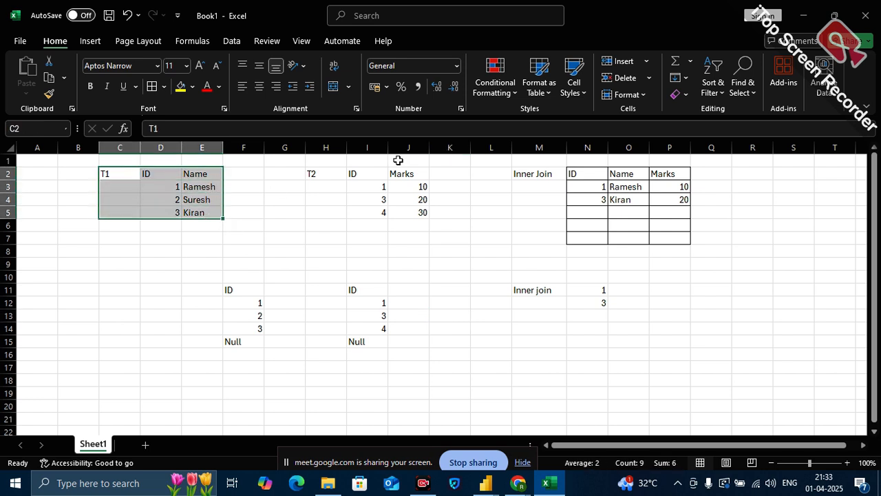
left_click_drag(325, 177, 411, 207)
left_click(456, 247)
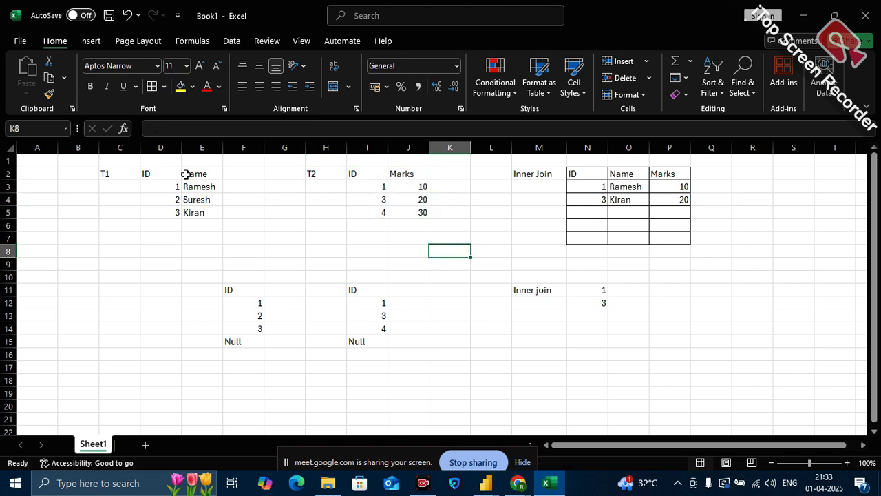
left_click_drag(177, 186, 400, 208)
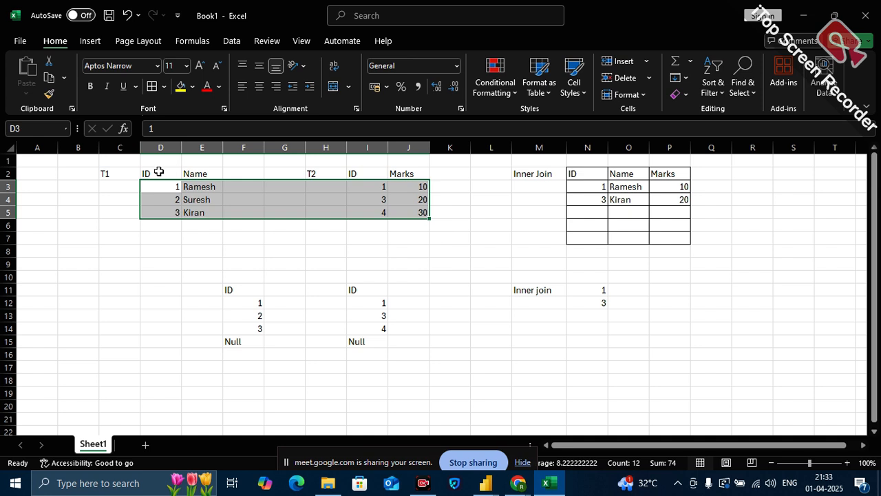
Highlight the ID columns of T1, T2 and the Inner Join table to compare their records.
left_click_drag(158, 170, 154, 211)
left_click_drag(365, 177, 368, 212)
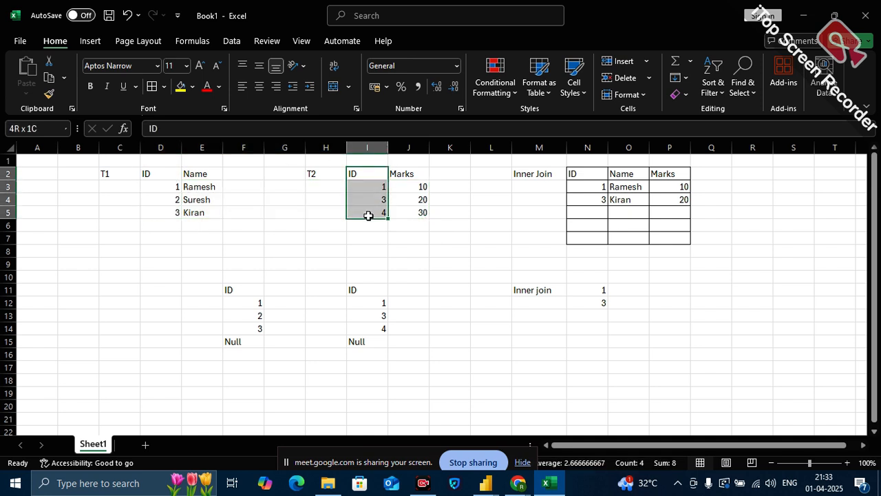
left_click_drag(593, 174, 589, 237)
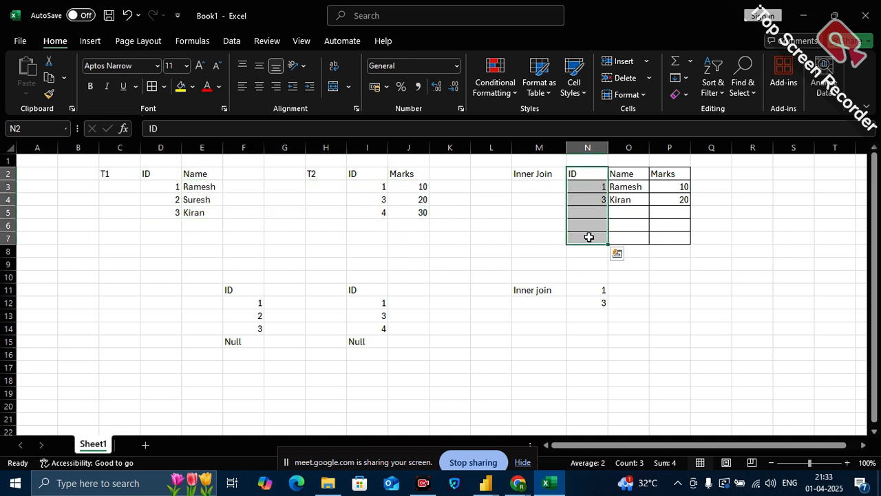
left_click(591, 208)
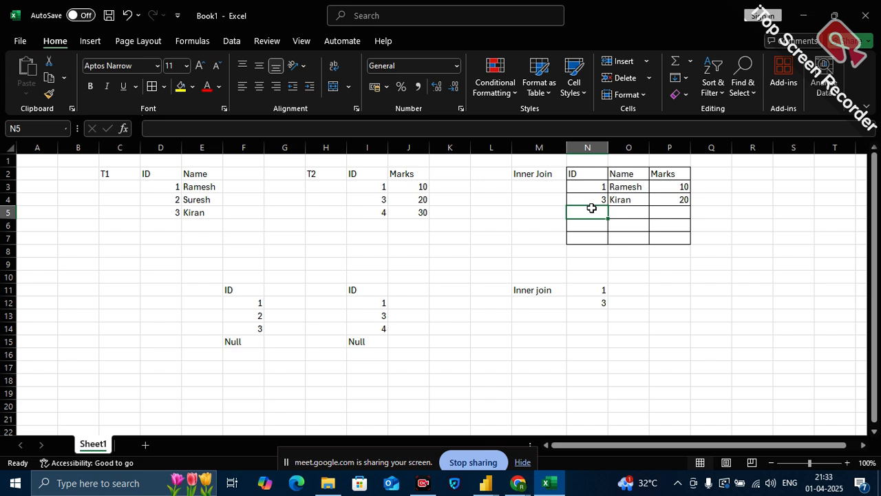
List the IDs 1, 2, 3 and 4 in Q3:Q6 beside the Inner Join table.
left_click(722, 188)
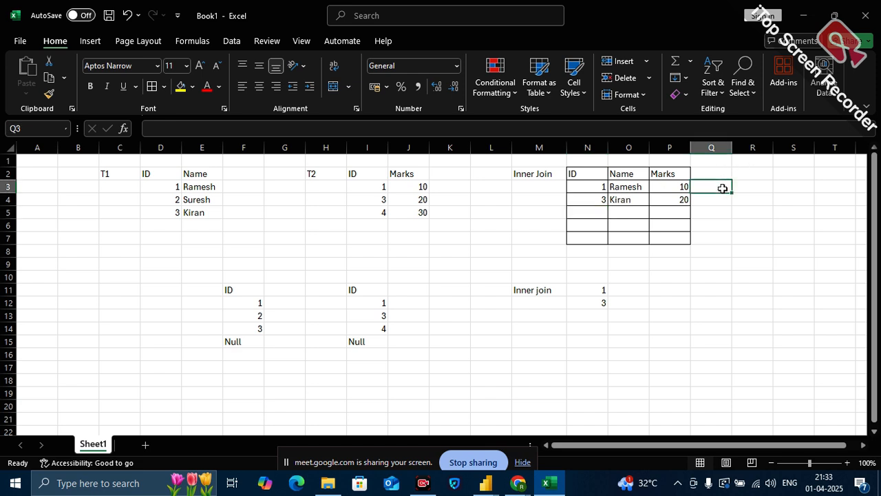
type("1")
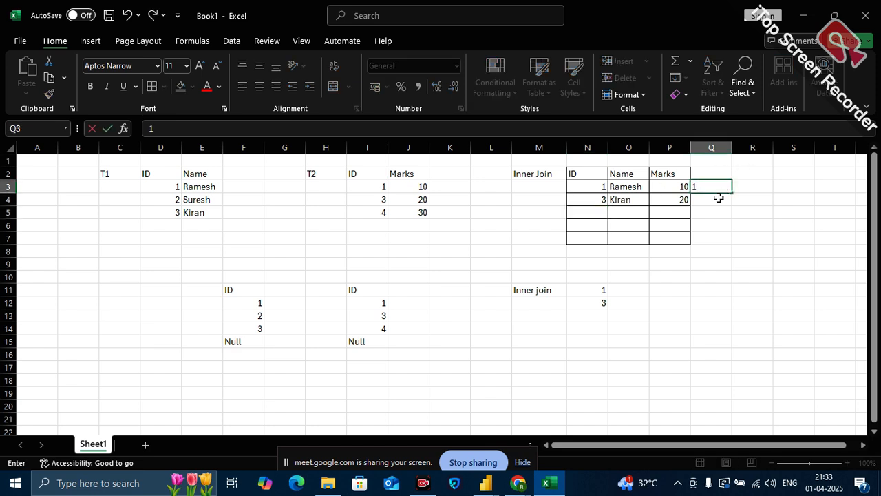
key("Return")
type("2")
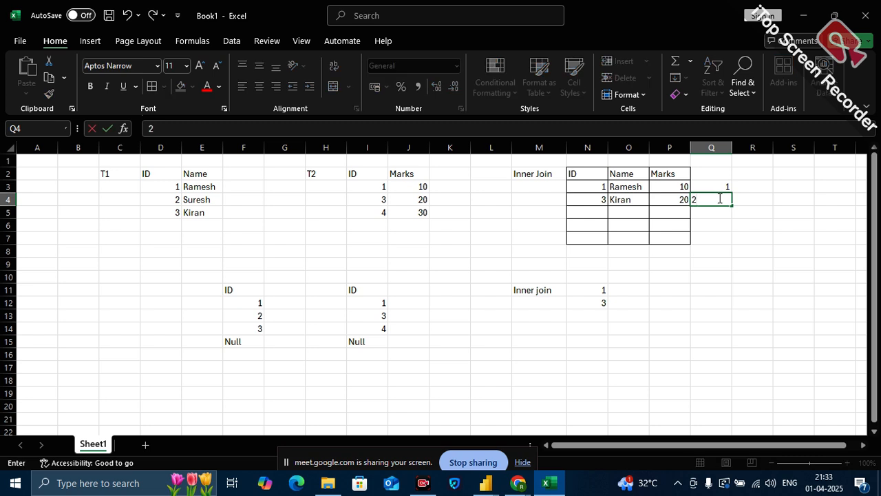
key("Return")
type("3")
key("Return")
type("4")
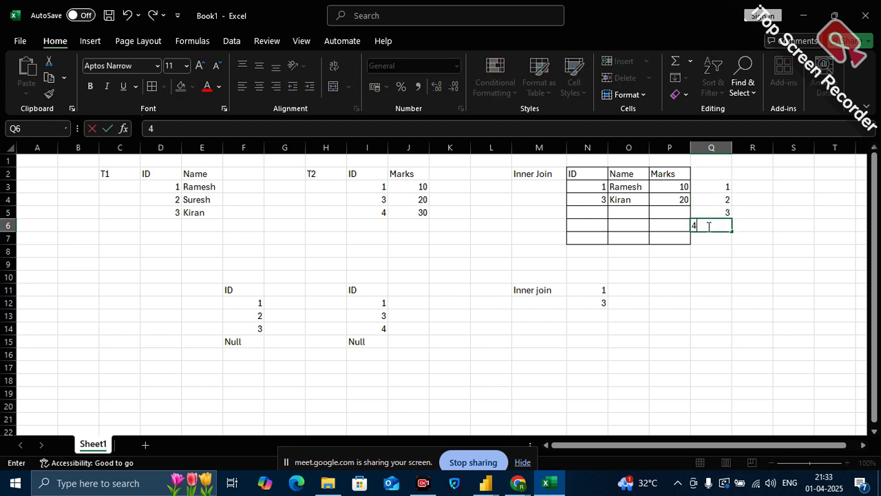
left_click(735, 276)
left_click_drag(721, 187, 721, 233)
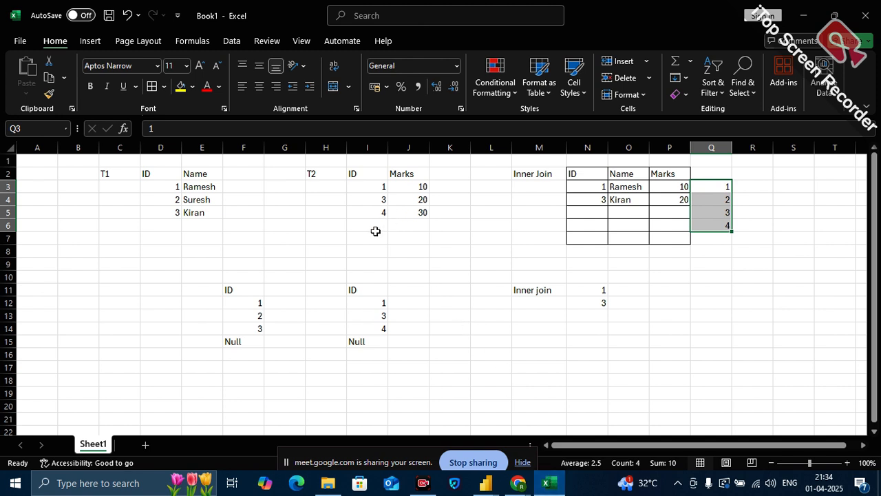
left_click(375, 229)
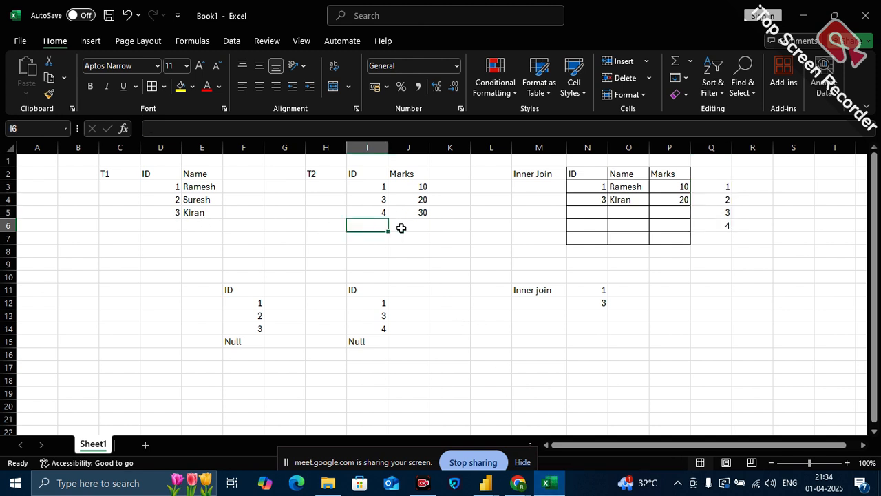
Add a duplicate ID of 1 below the Null entry in both lower ID lists, in F16 and I16.
left_click_drag(242, 289, 373, 381)
left_click(374, 382)
left_click(249, 352)
type("1")
left_click(376, 352)
type("1")
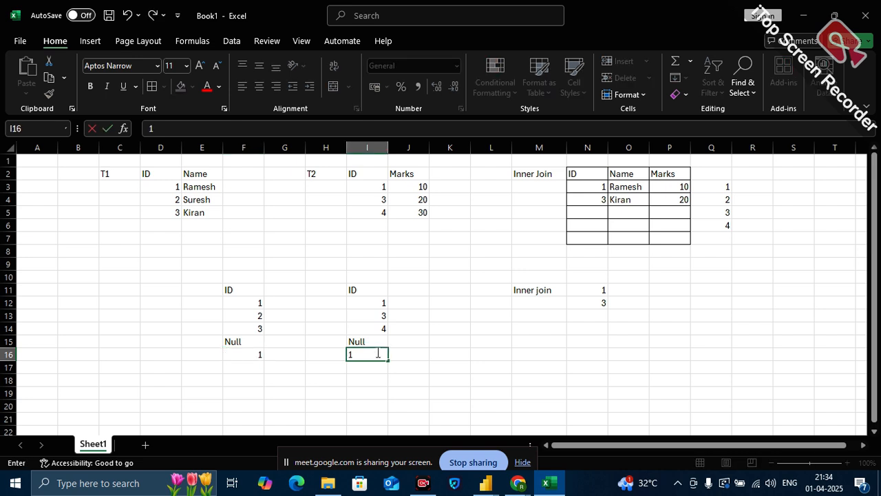
left_click(439, 359)
left_click(229, 290)
left_click_drag(228, 290, 369, 354)
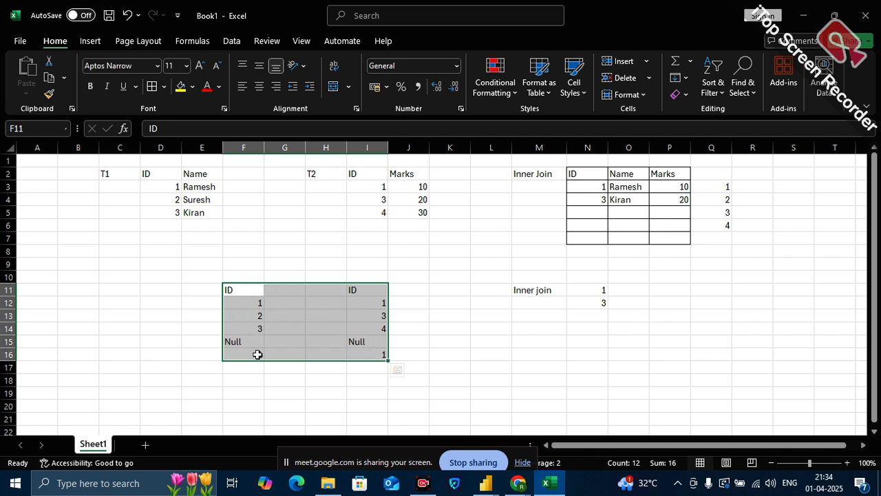
left_click(334, 403)
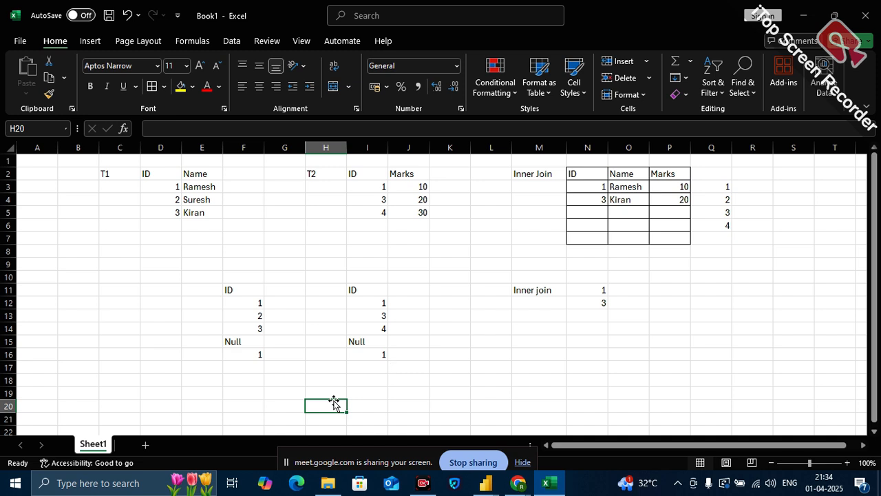
Clear the values in N11 and N12 for the lower Inner join example.
left_click(605, 291)
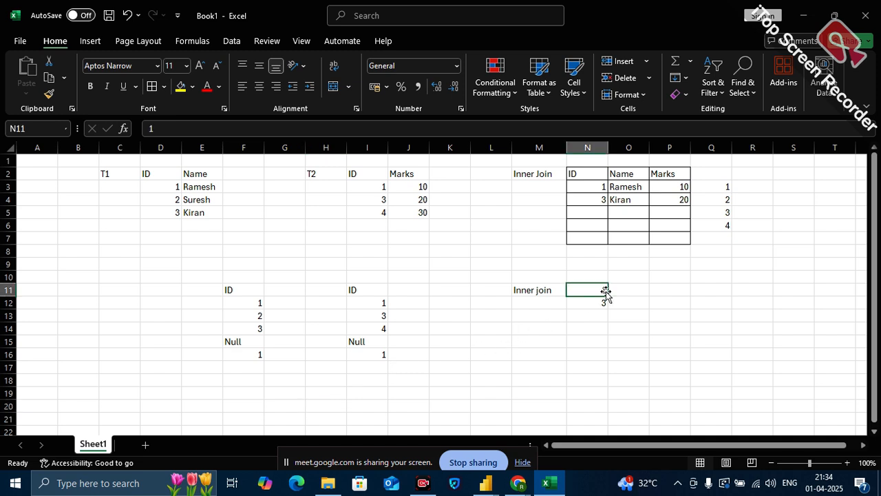
key("BackSpace")
key("Return")
key("BackSpace")
left_click(680, 332)
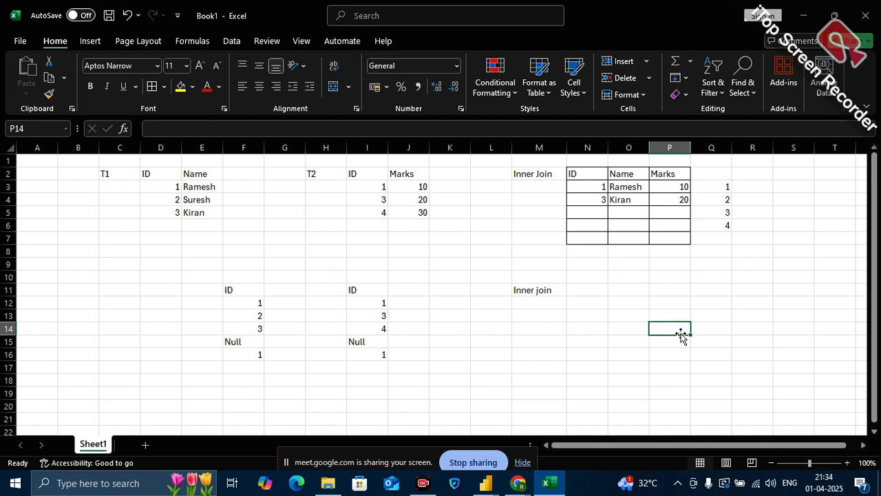
Highlight the two lower ID lists, together and individually, to compare their matching values.
left_click_drag(234, 288, 392, 343)
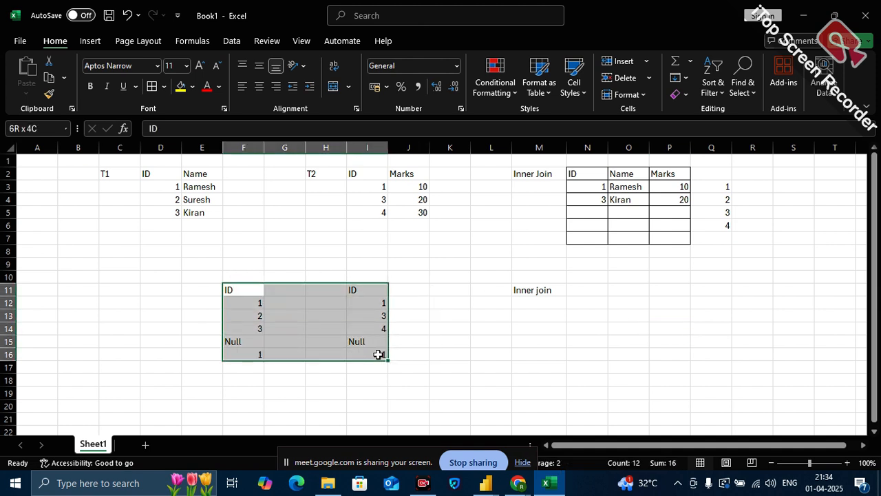
left_click(294, 327)
left_click_drag(244, 290, 244, 367)
left_click_drag(363, 293, 372, 350)
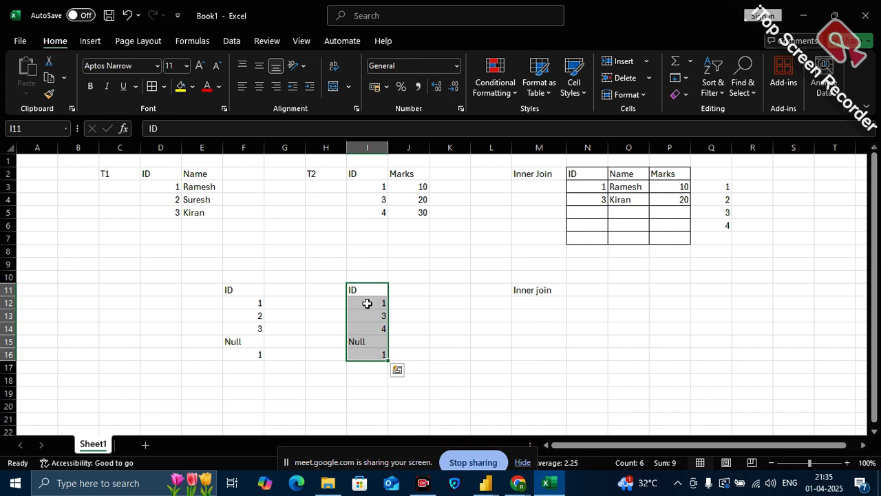
left_click_drag(242, 289, 245, 349)
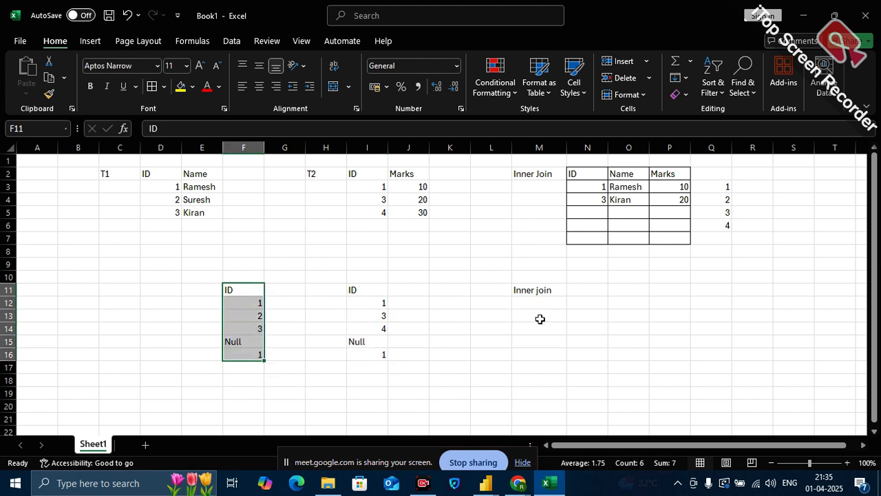
Enter 5 in N11 as the answer for the lower Inner join example.
left_click(582, 290)
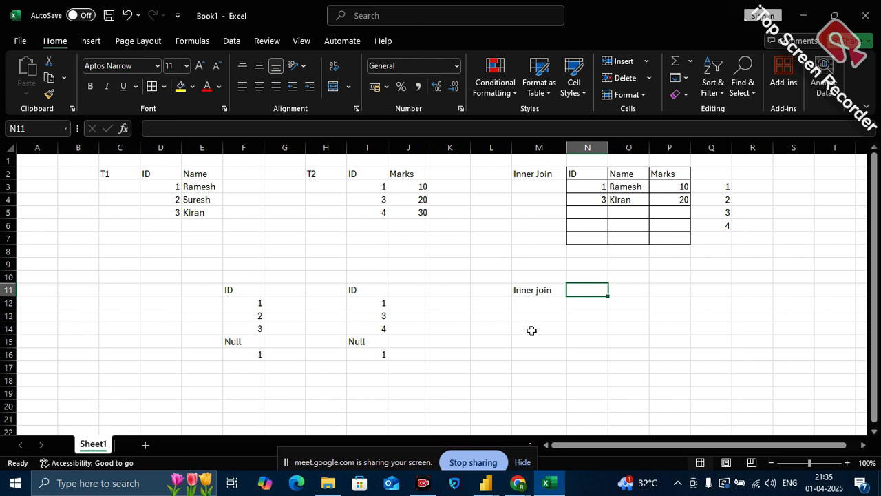
left_click(553, 317)
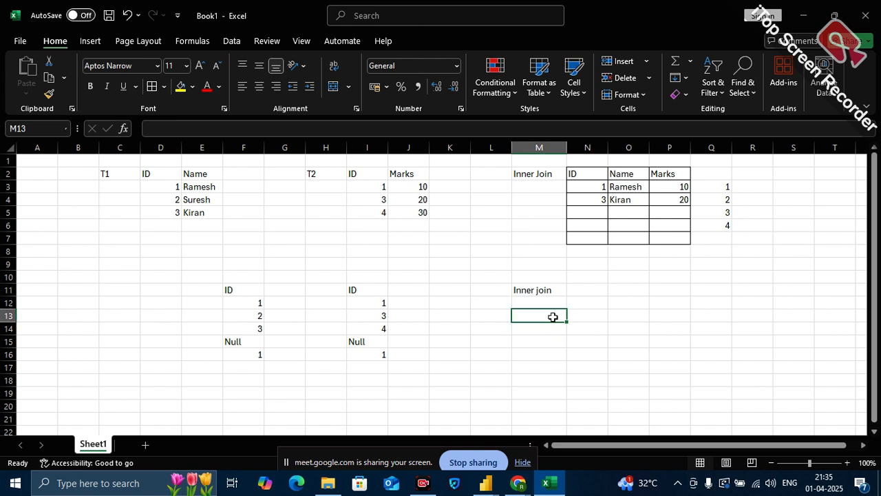
left_click(575, 286)
type("5")
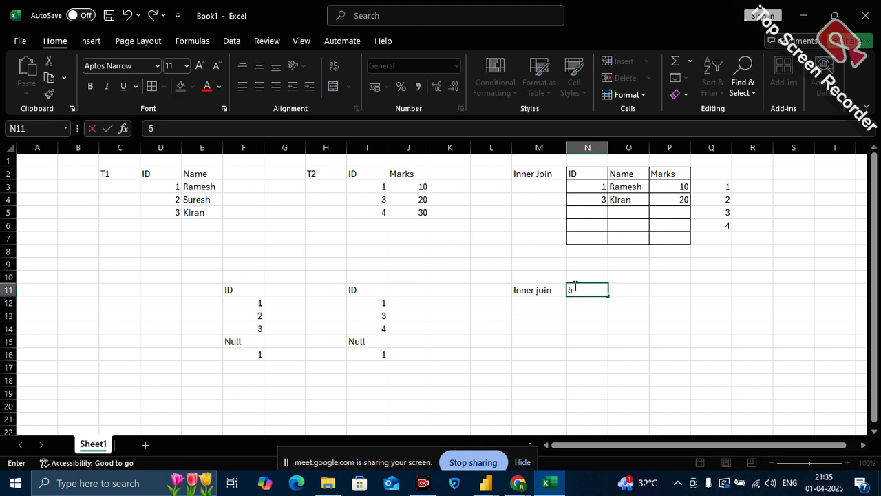
left_click(643, 363)
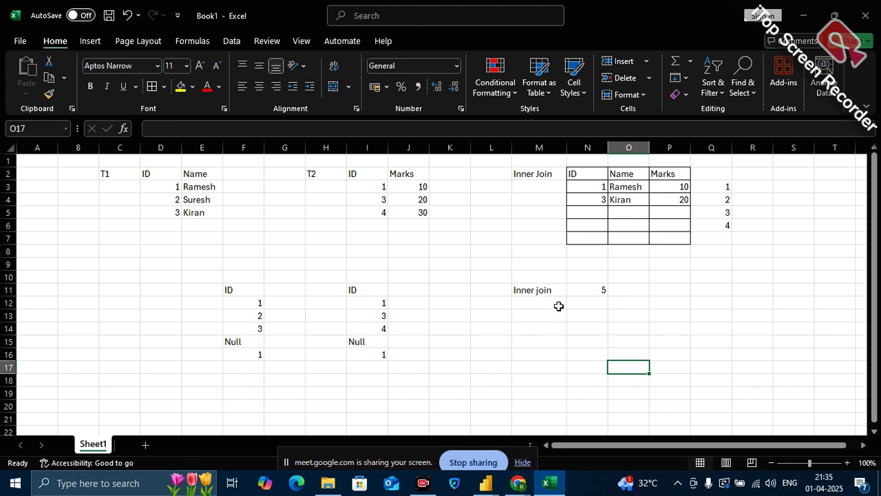
Set the Inner join answer in N11 to 3.
left_click(603, 292)
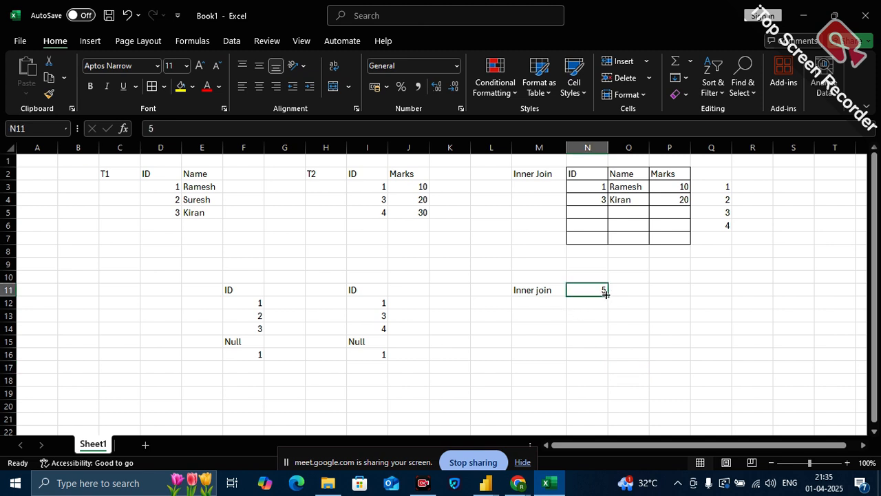
type("3")
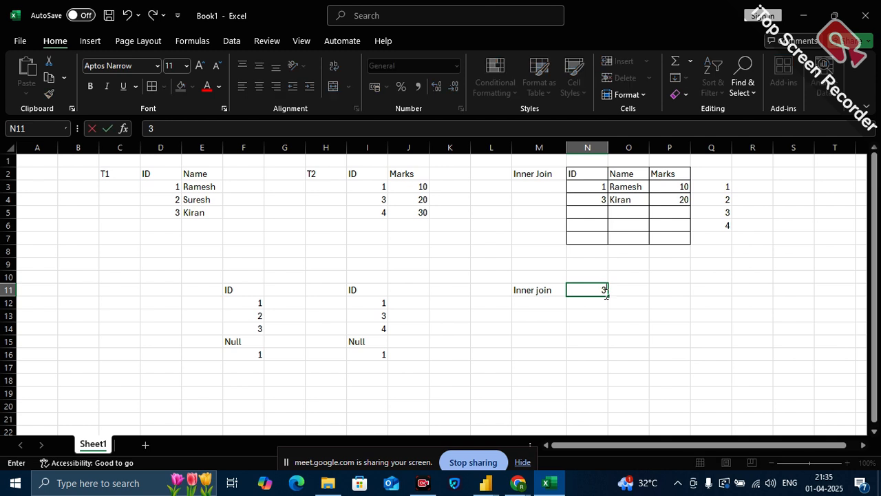
left_click(591, 351)
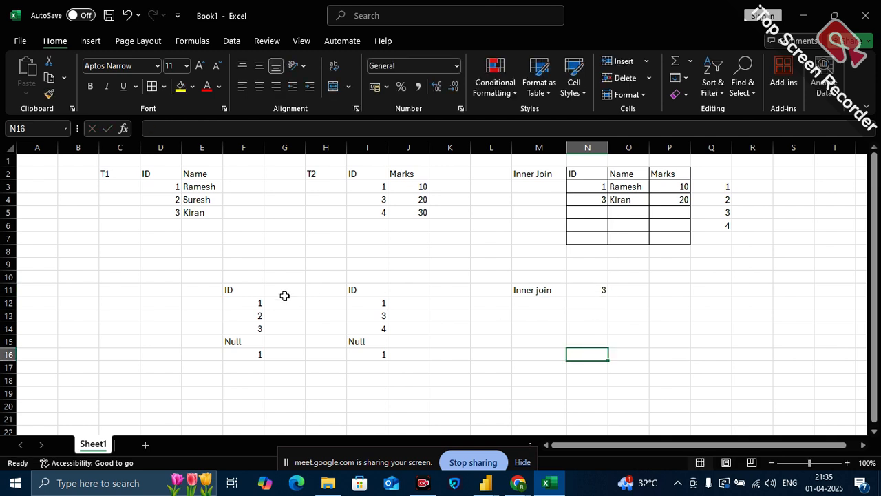
Calculate the Inner join row count in P11 with the formula =1*2+1*1.
left_click(678, 293)
type("=")
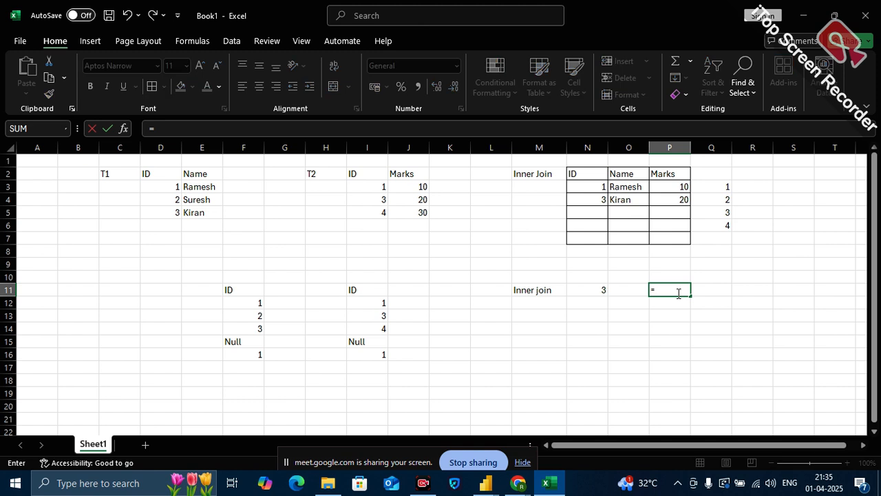
type("1*2+")
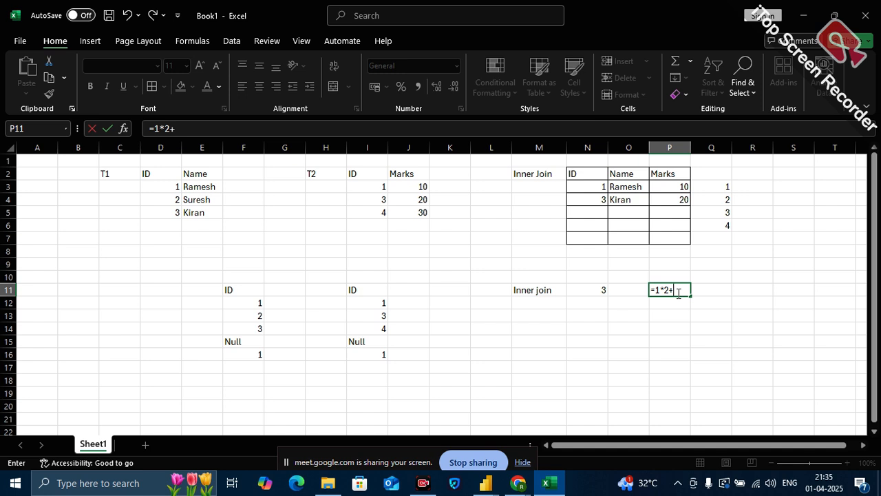
type("1*1+")
key("BackSpace")
key("BackSpace")
type("1")
key("Return")
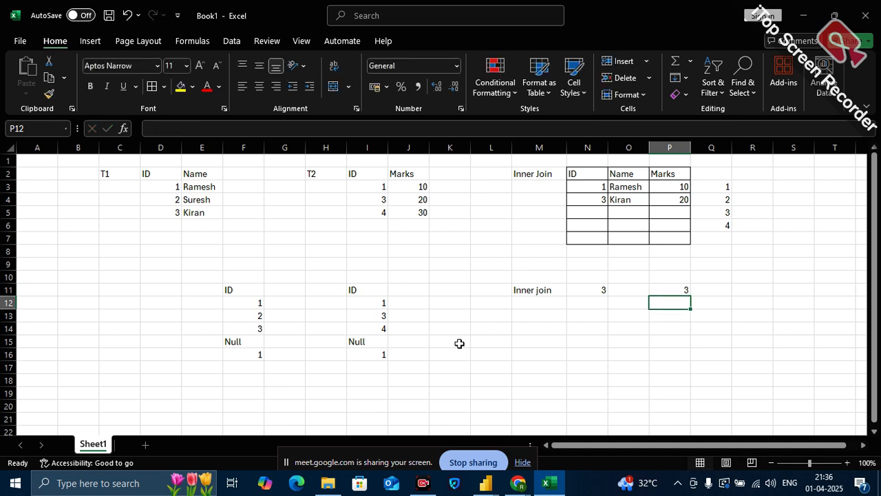
left_click(669, 290)
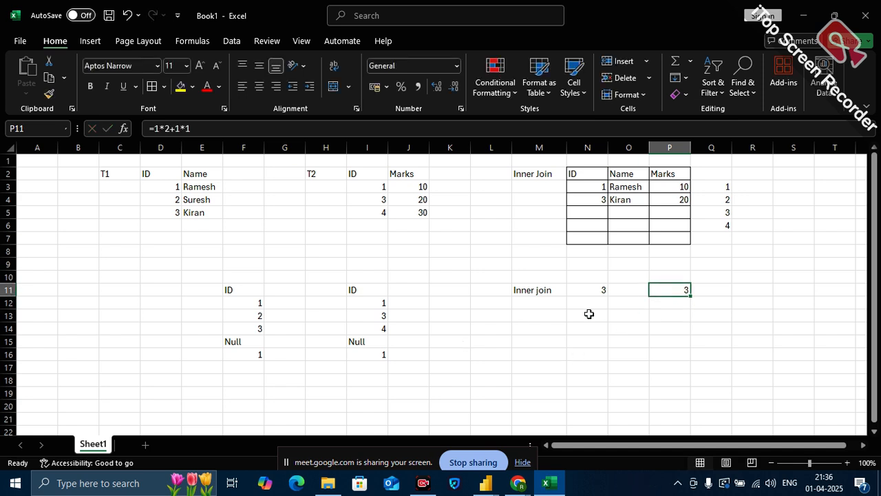
Add the label "left Join" in M12 below the Inner join label.
left_click(542, 304)
type("left")
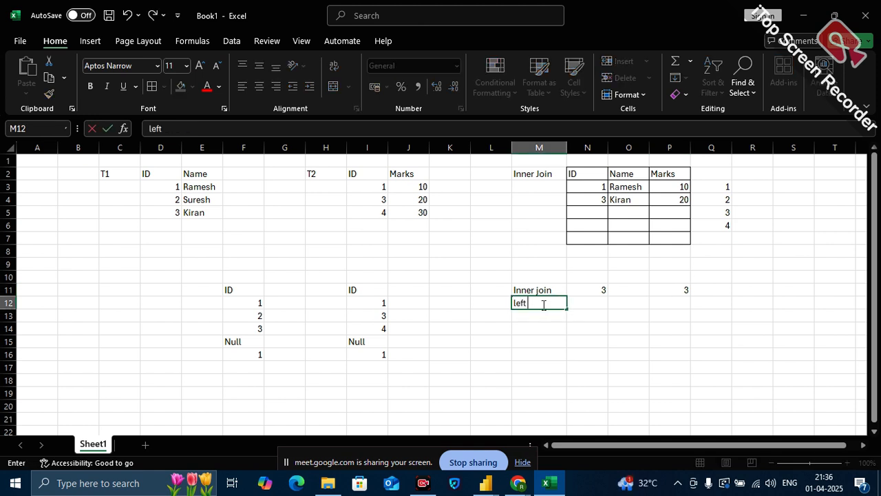
type(" Join")
key("Return")
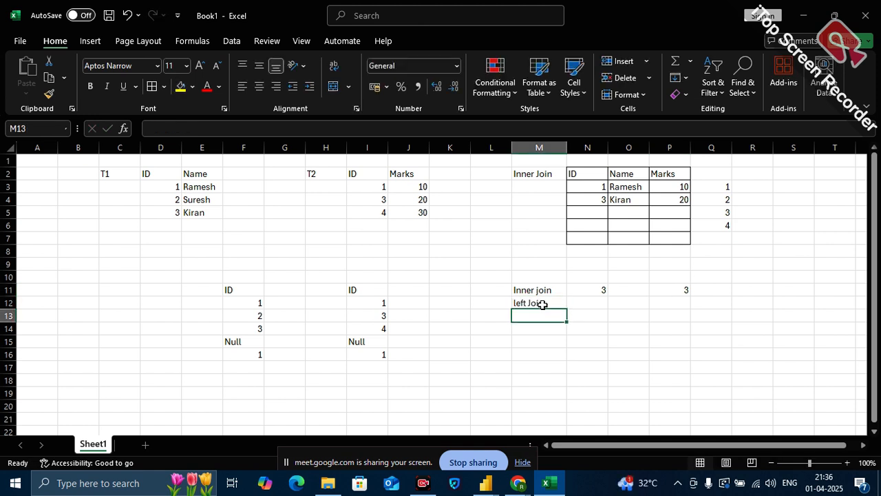
Enter 3 in N12 and 4 in P12 as the answers for the left Join row.
left_click(593, 301)
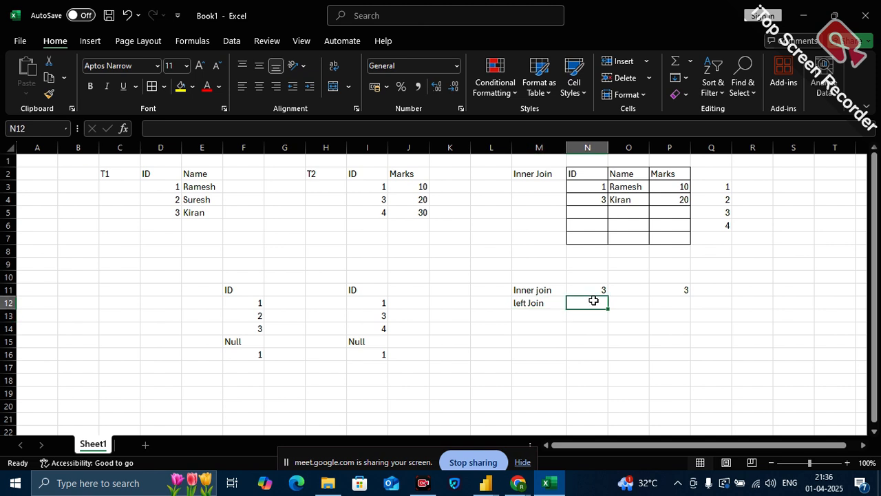
type("3")
left_click(634, 340)
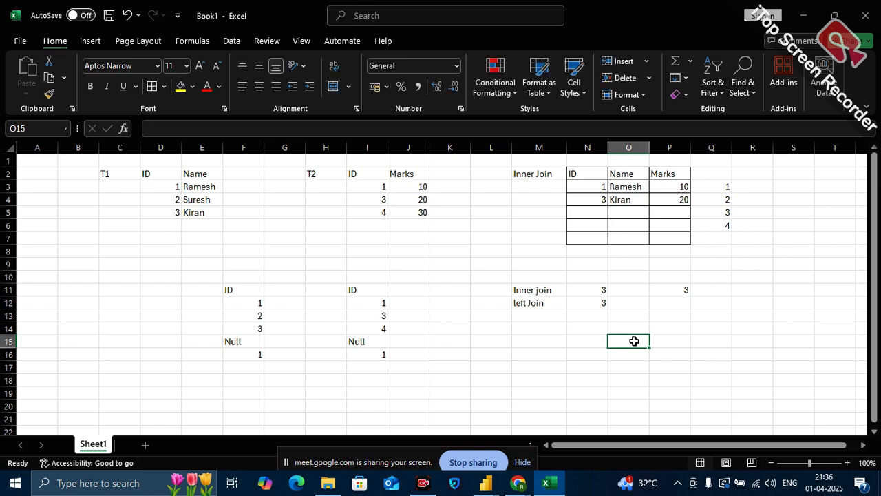
left_click(680, 305)
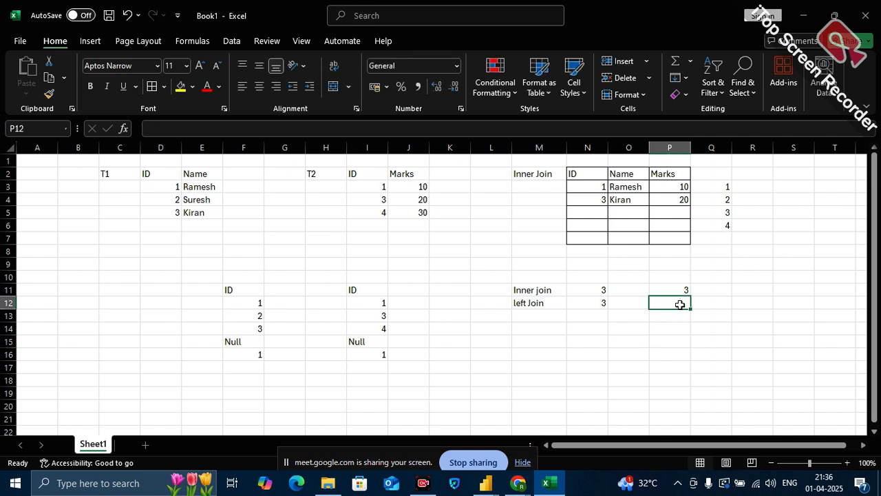
type("4")
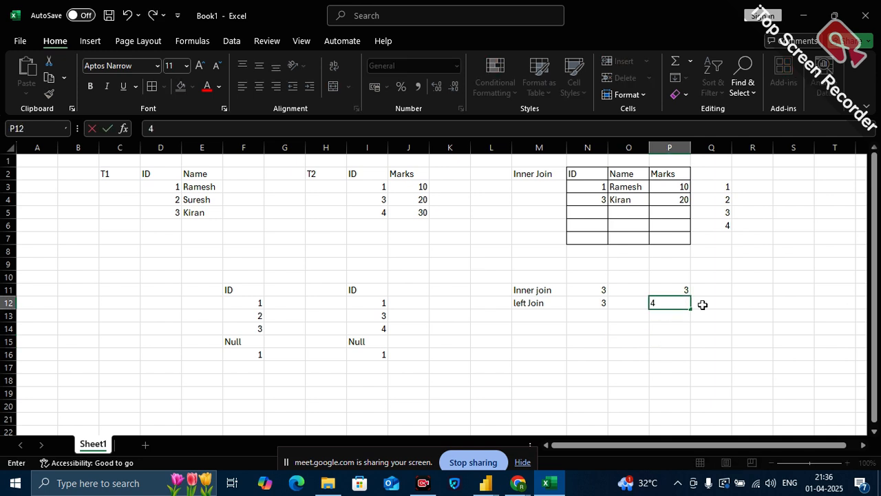
left_click(708, 304)
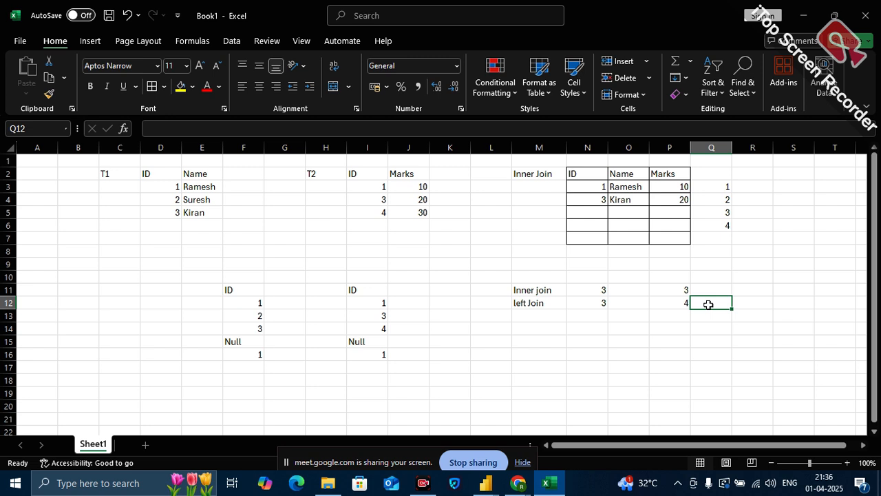
Add the label "right join" in M13 below the left Join label.
left_click(541, 319)
type("right join")
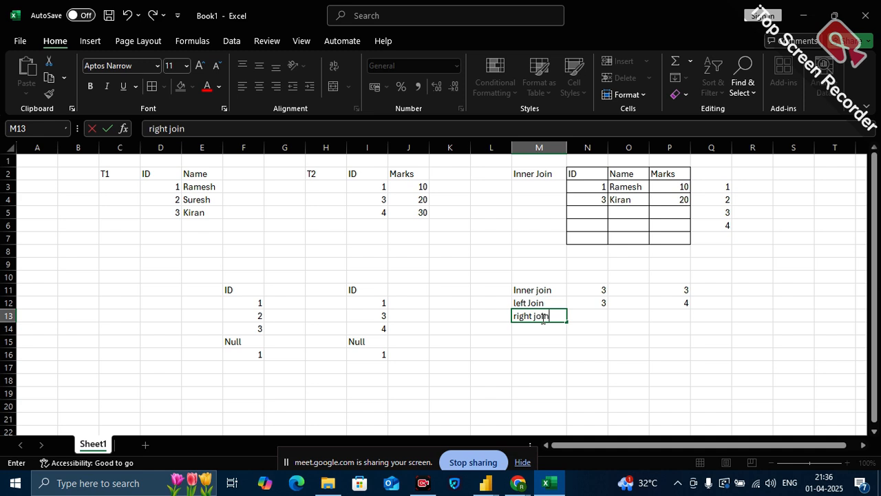
left_click(652, 379)
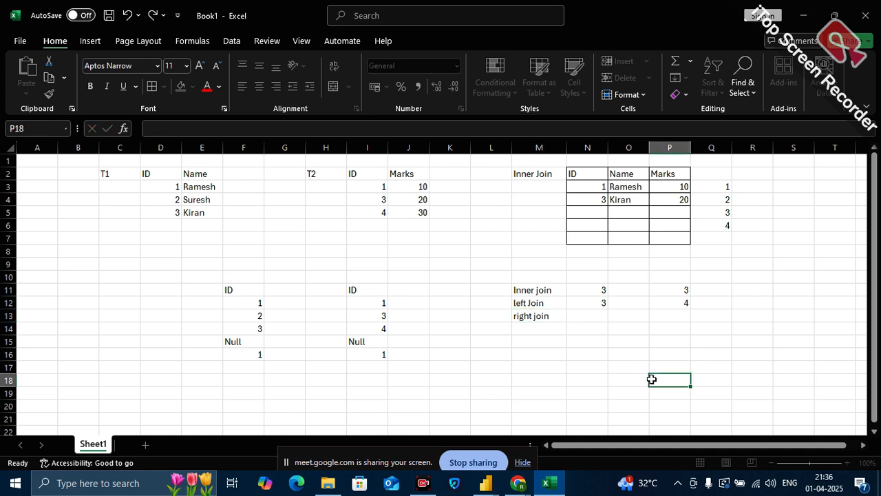
Set the left Join answer in N12 to 4.
left_click(598, 317)
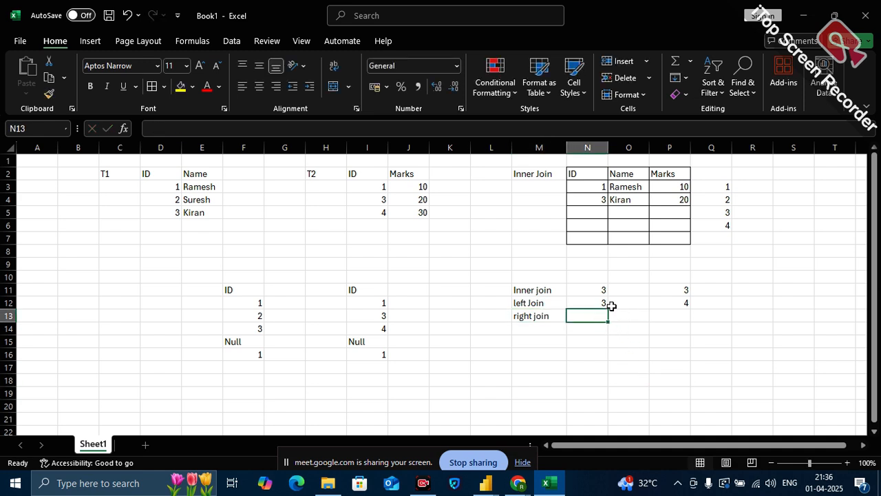
left_click(603, 303)
double_click(603, 303)
key("BackSpace")
type("4")
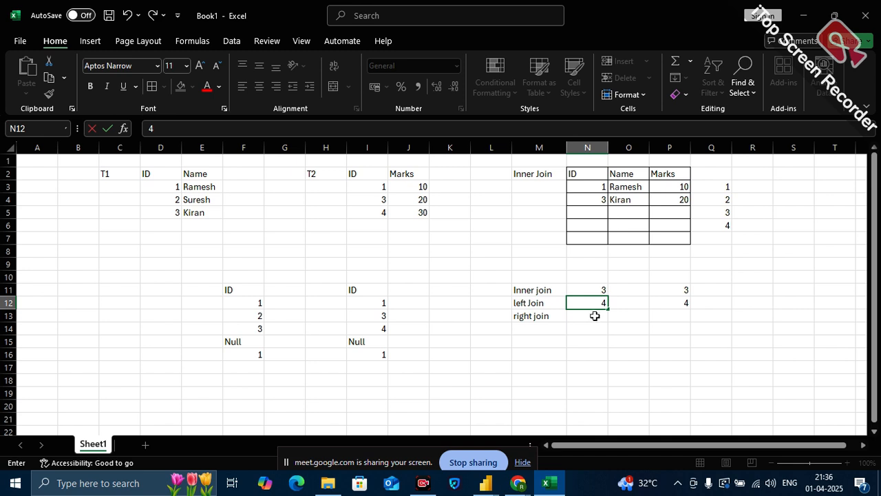
key("Return")
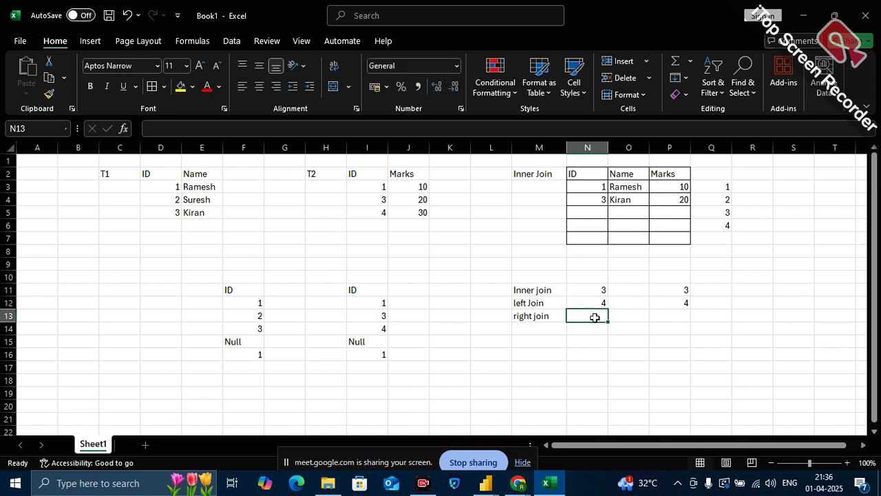
Enter 4 in N13 and 5 in P13 as the answers for the right join row.
type("4")
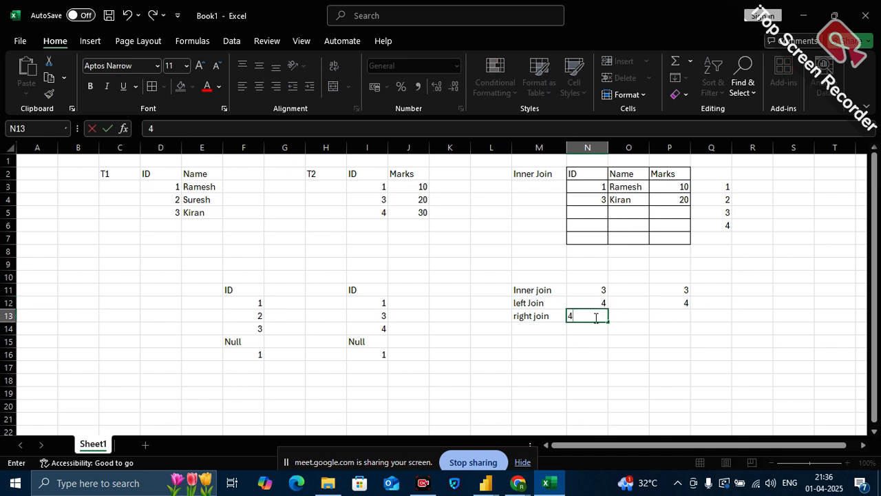
left_click(588, 379)
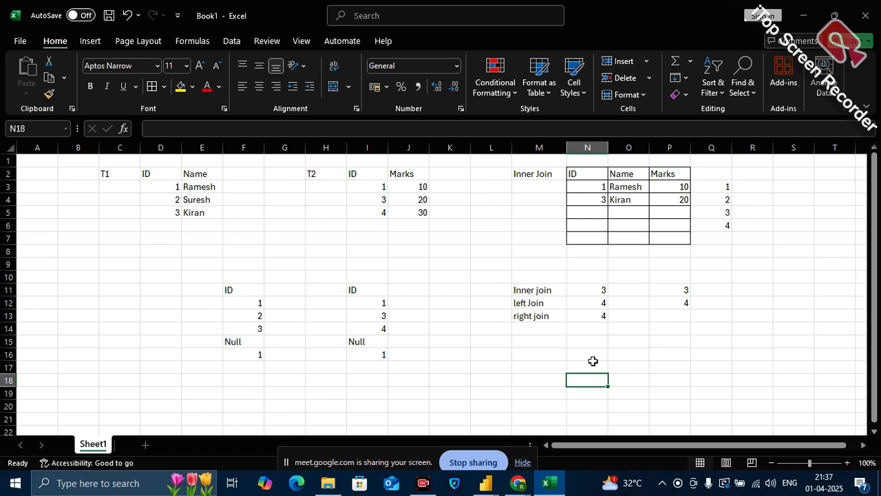
left_click(672, 316)
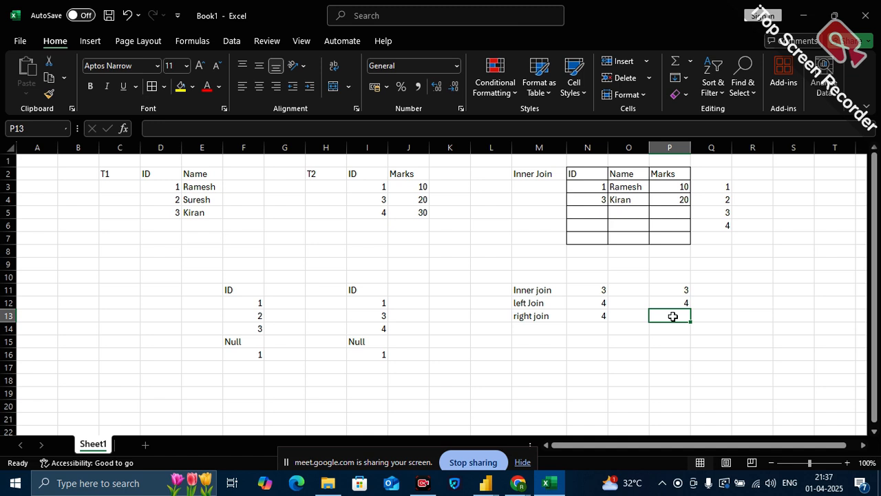
type("5")
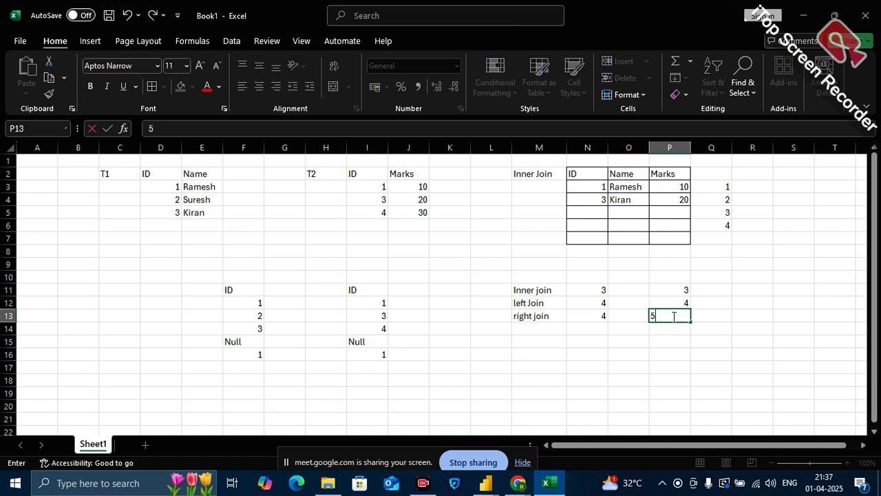
left_click(644, 376)
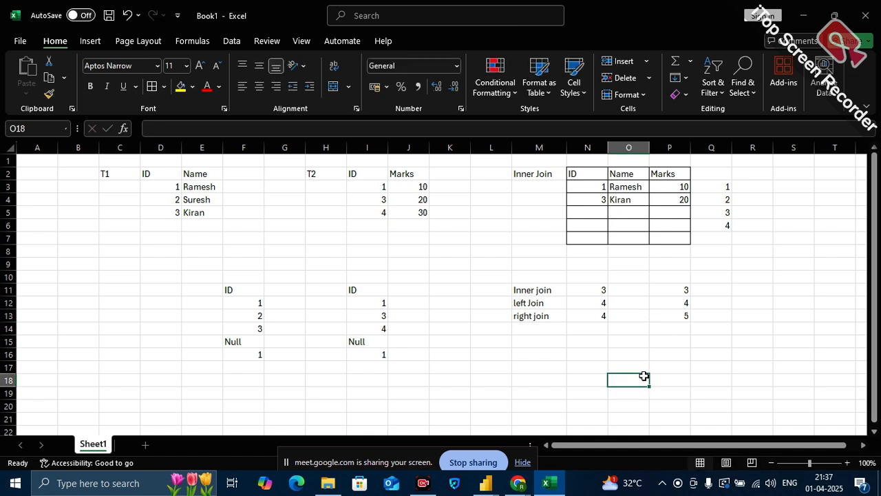
Set the left Join answer in P12 to 5.
left_click(682, 320)
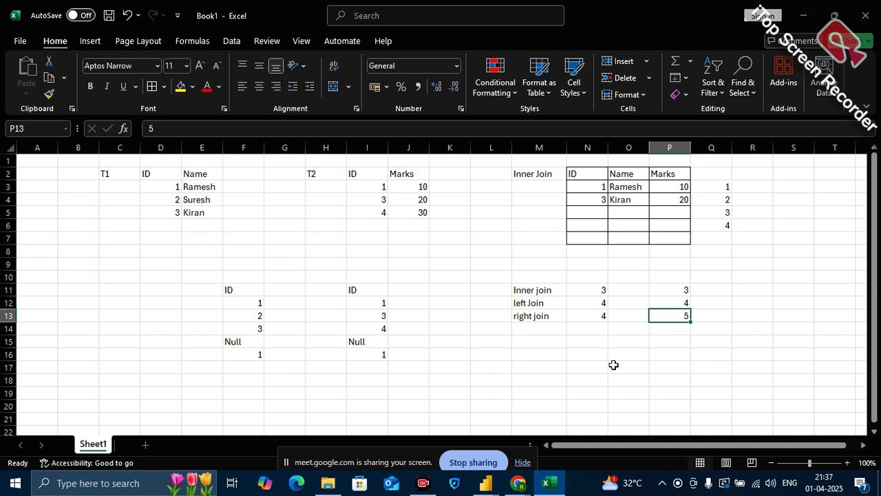
left_click(678, 303)
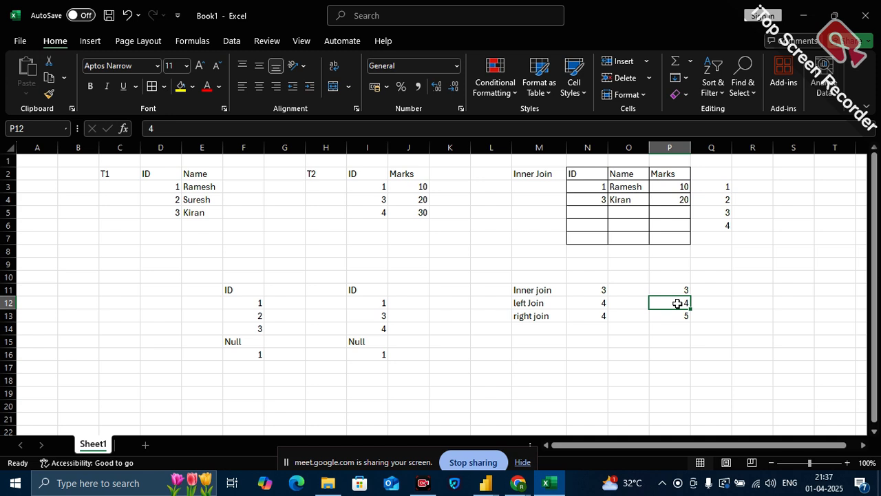
type("4")
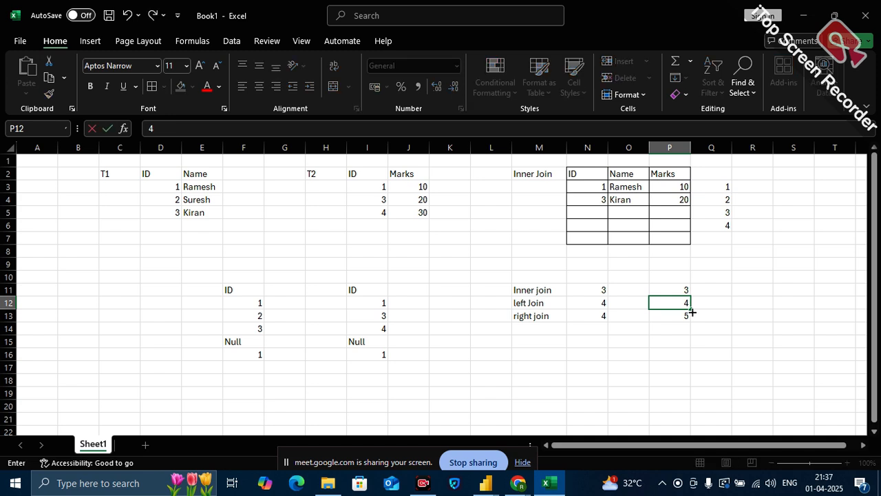
key("BackSpace")
type("5")
left_click(681, 330)
Add the label "Full join" in M14 below the right join label.
left_click(551, 333)
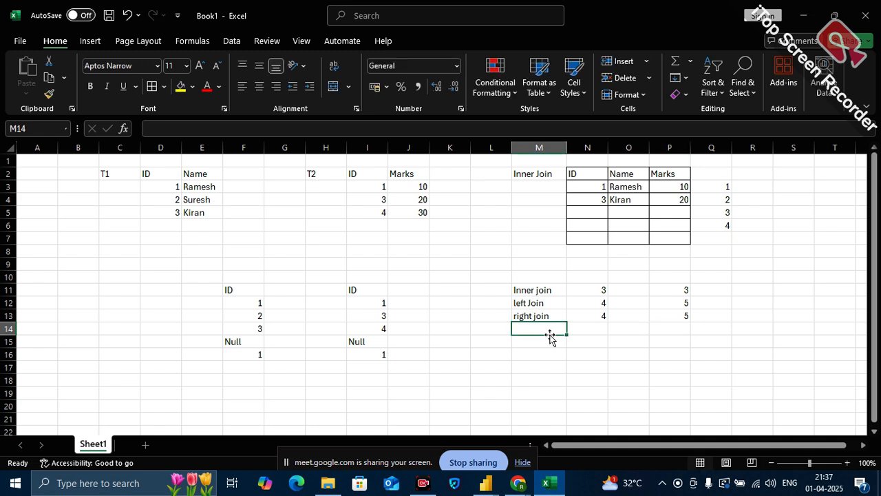
type("Ful")
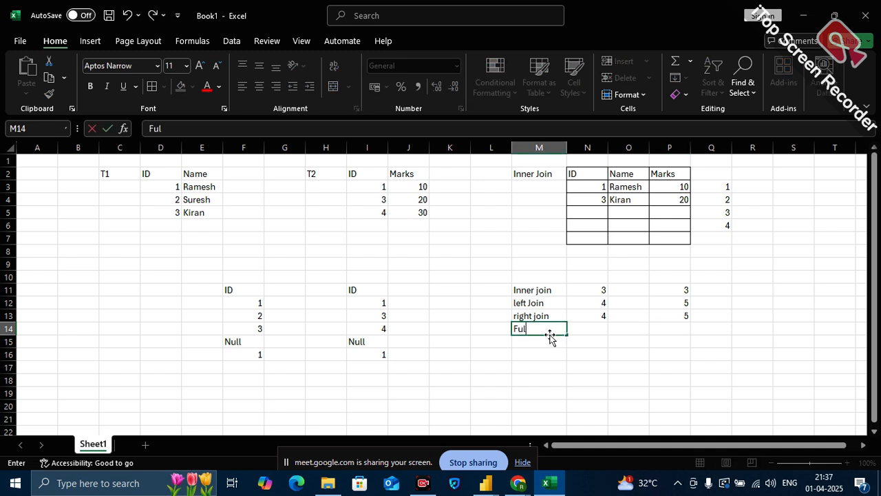
type("l join")
left_click(630, 405)
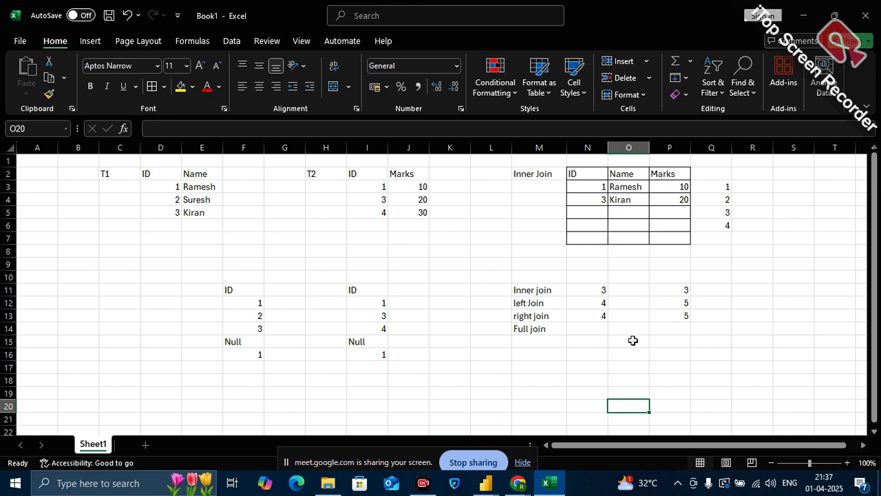
Enter 7 in P14 and 5 in N14 as the answers for the Full join row.
left_click(684, 327)
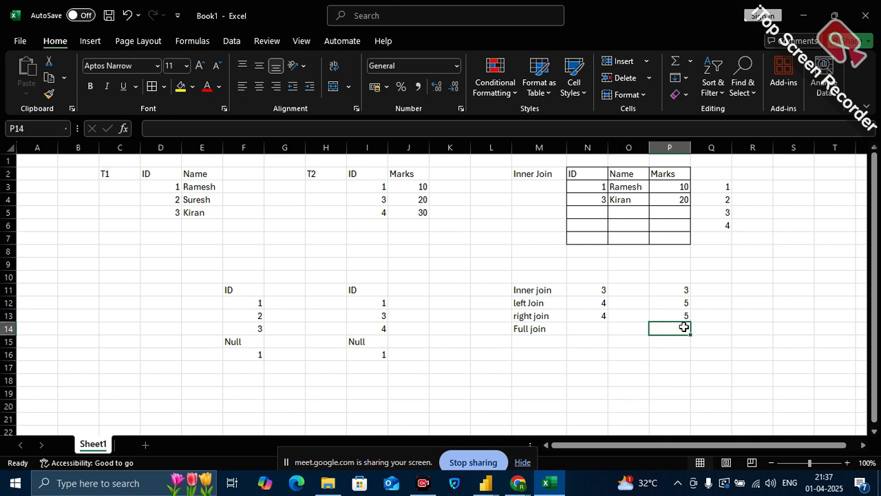
type("7")
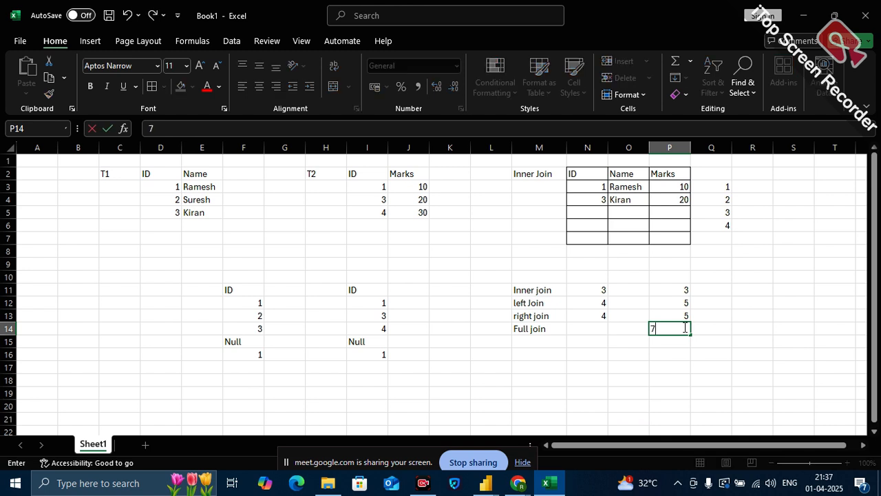
left_click(699, 380)
left_click(598, 329)
type("5")
left_click(592, 378)
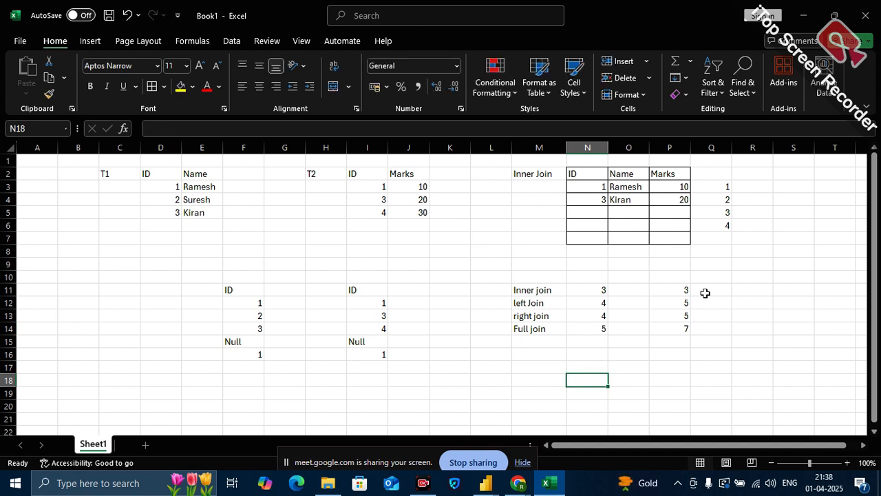
Review the Inner join and left Join answers against the first ID list in F11:F16, including its unmatched and Null rows.
left_click_drag(531, 291, 675, 290)
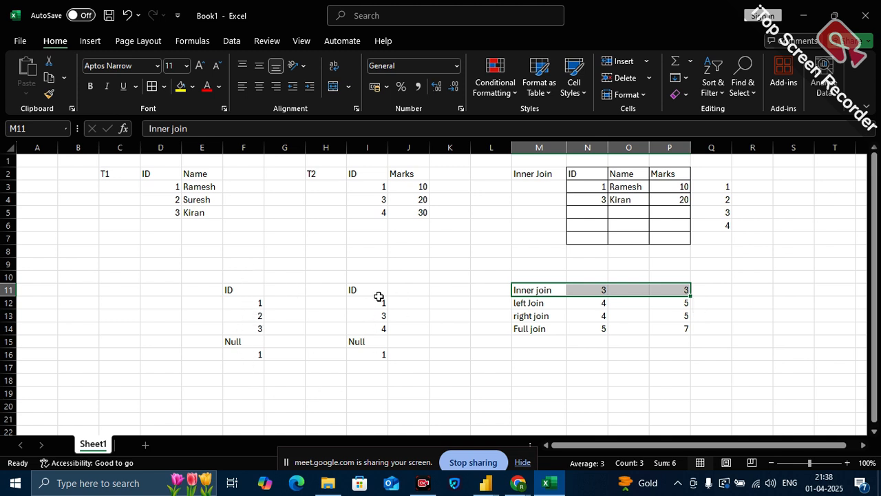
left_click(547, 303)
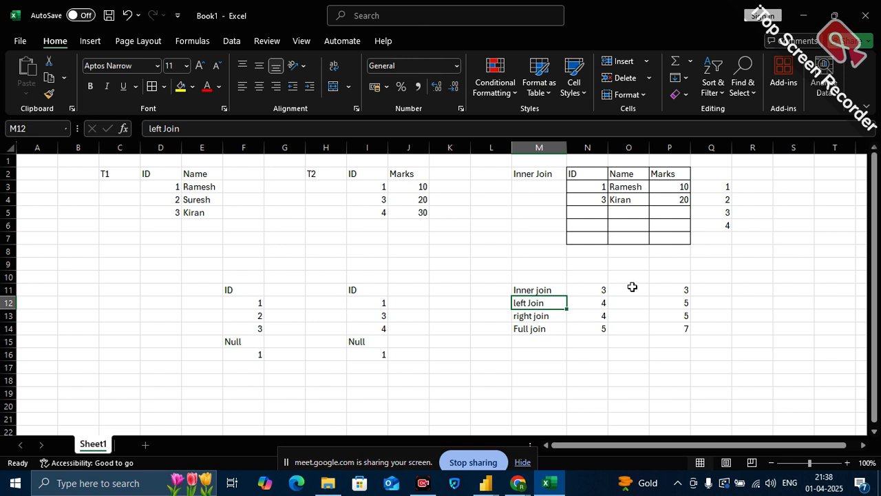
left_click(676, 289)
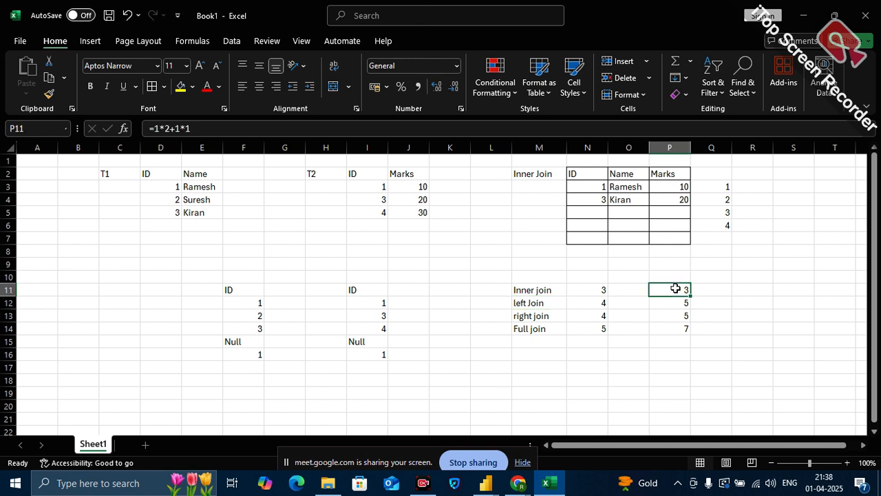
left_click_drag(531, 290, 671, 293)
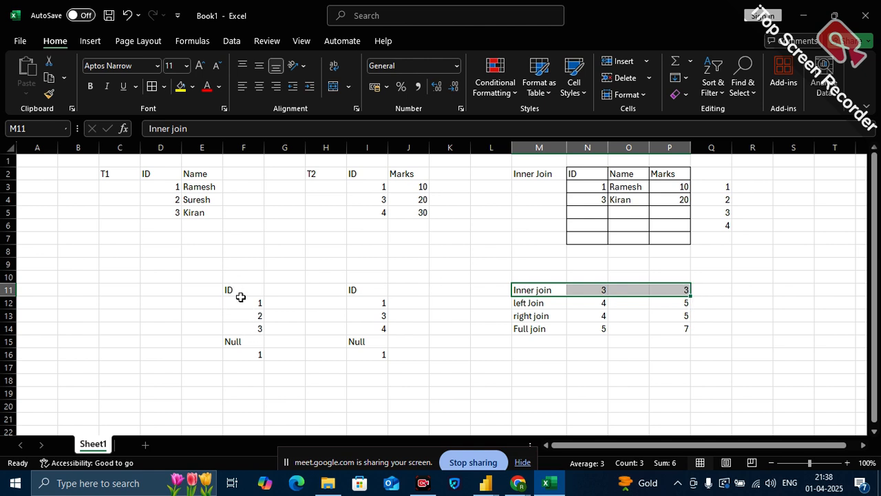
left_click_drag(235, 289, 240, 355)
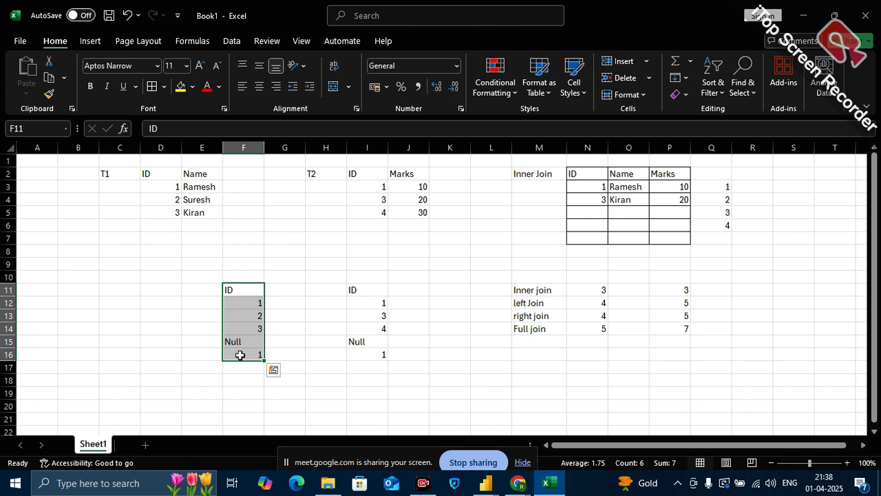
left_click(257, 316)
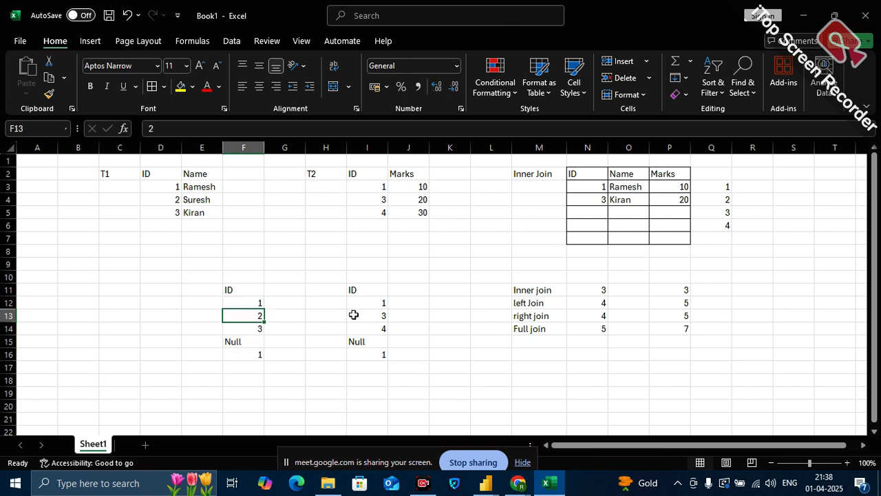
left_click(242, 344)
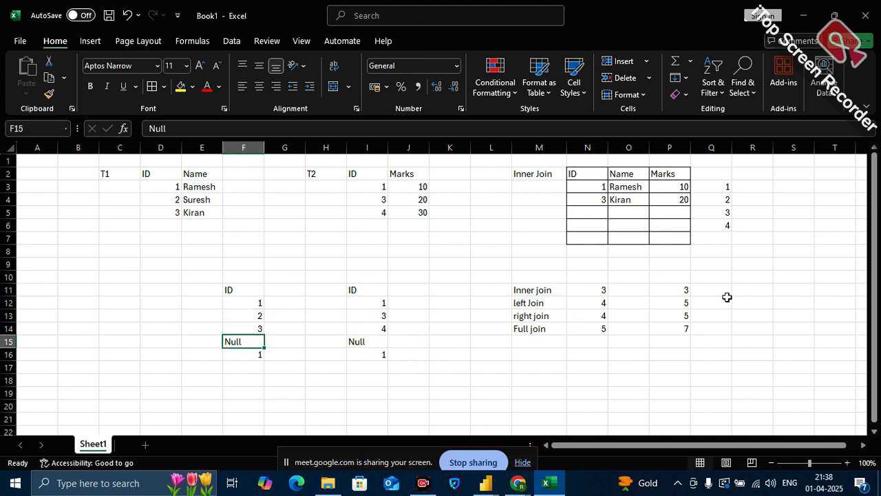
left_click(681, 303)
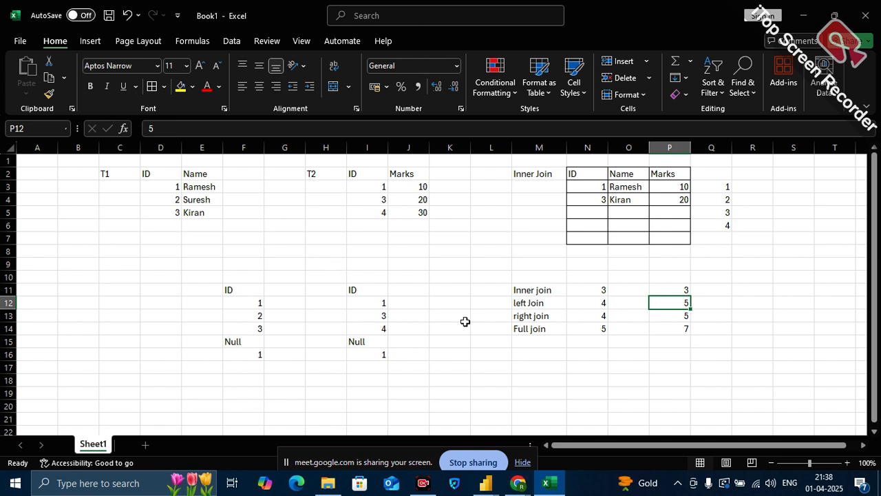
Check the right join and Full join answers in column P against the unmatched and Null rows of both ID lists.
left_click(682, 290)
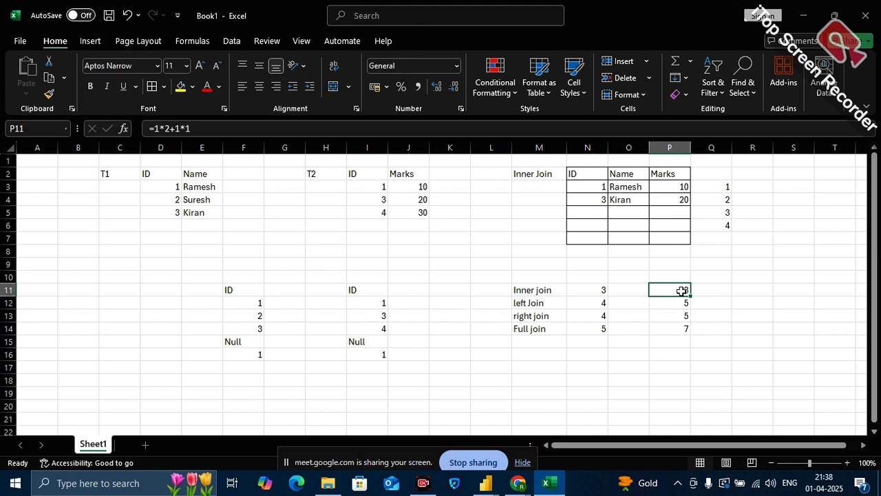
left_click_drag(352, 294, 364, 344)
left_click(365, 344)
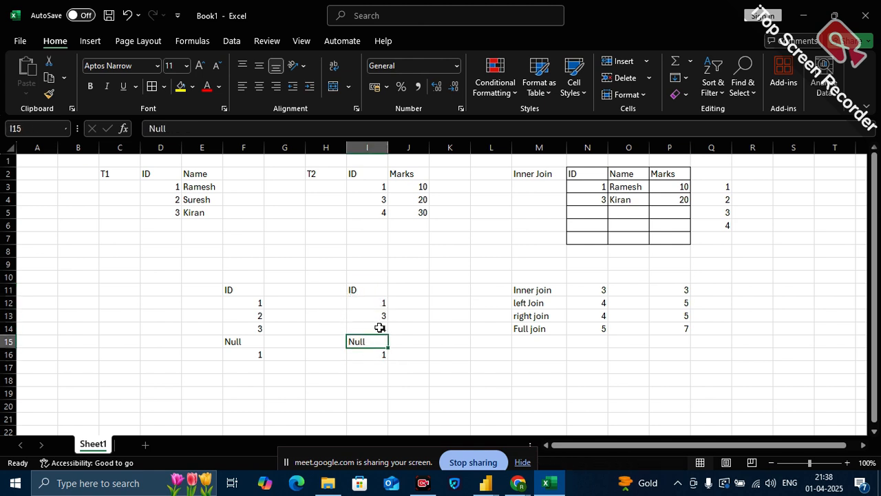
left_click(382, 326)
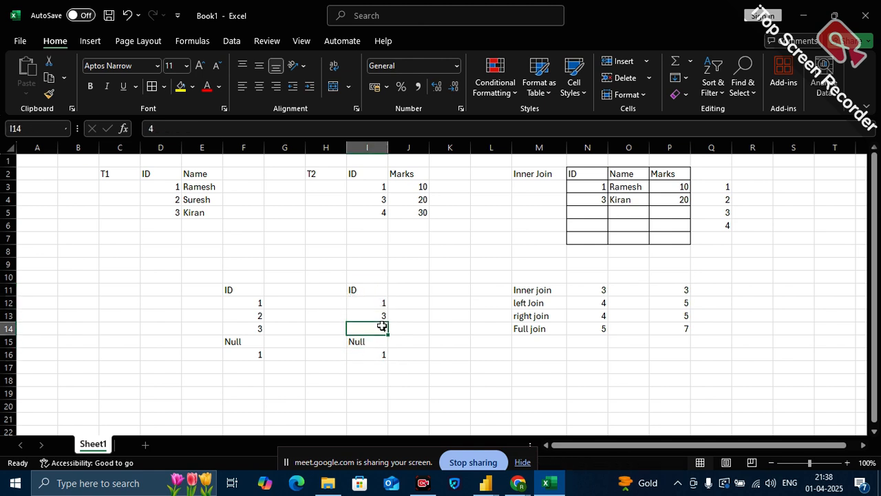
left_click(683, 318)
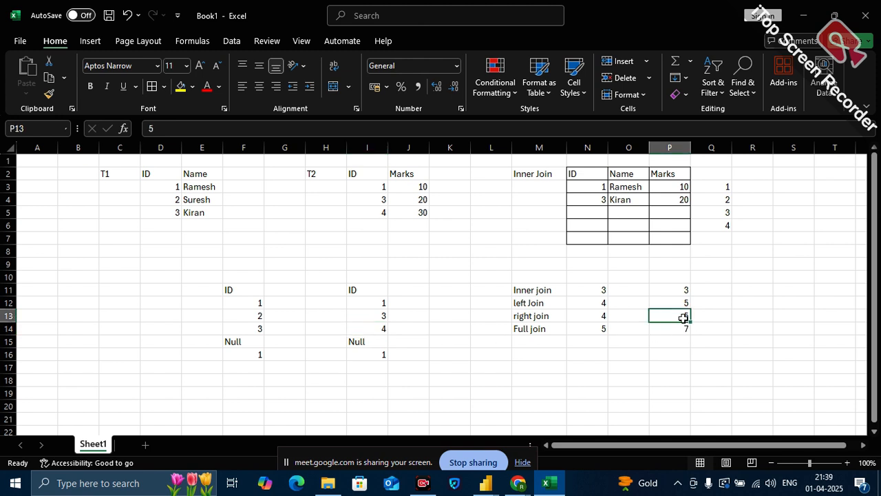
left_click(538, 326)
left_click(673, 326)
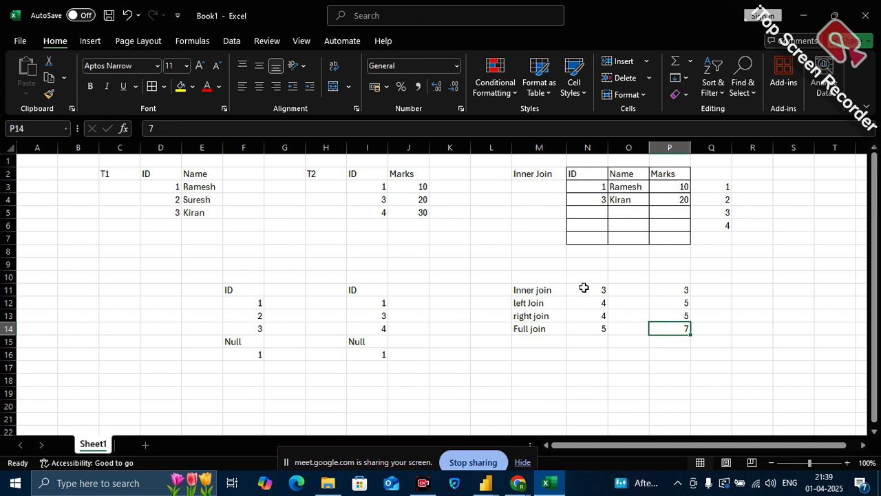
left_click(678, 292)
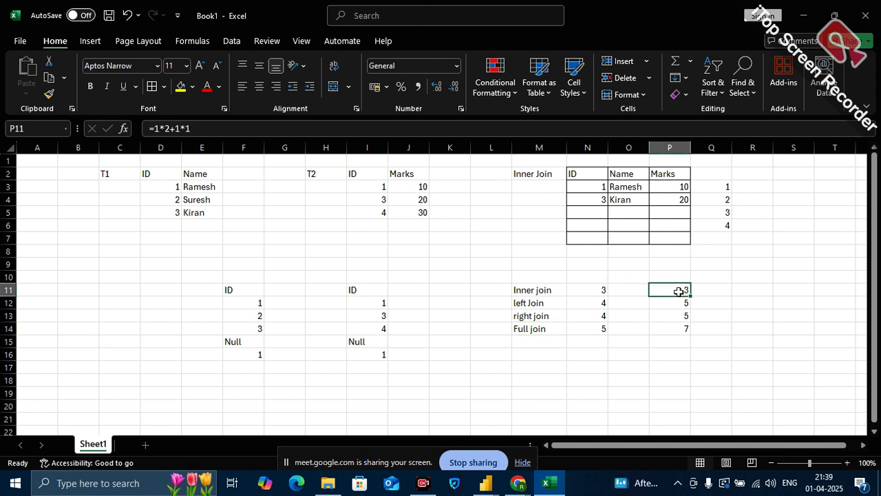
left_click_drag(233, 290, 231, 353)
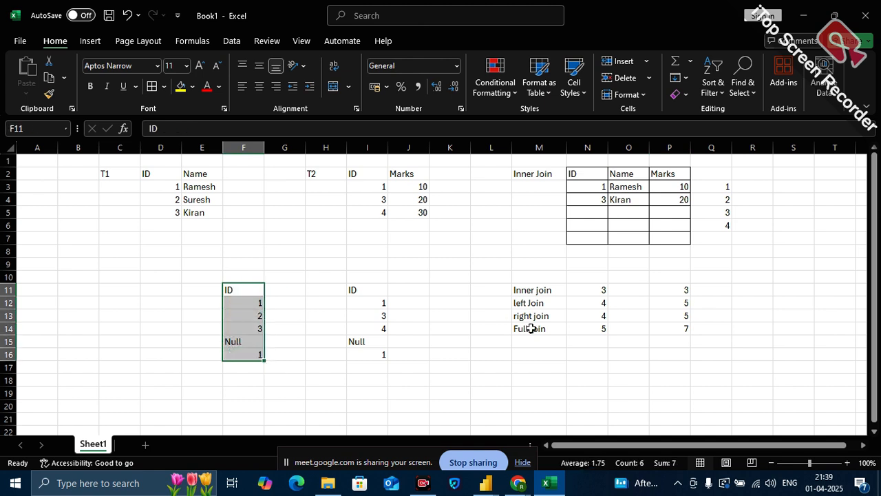
left_click_drag(372, 289, 372, 354)
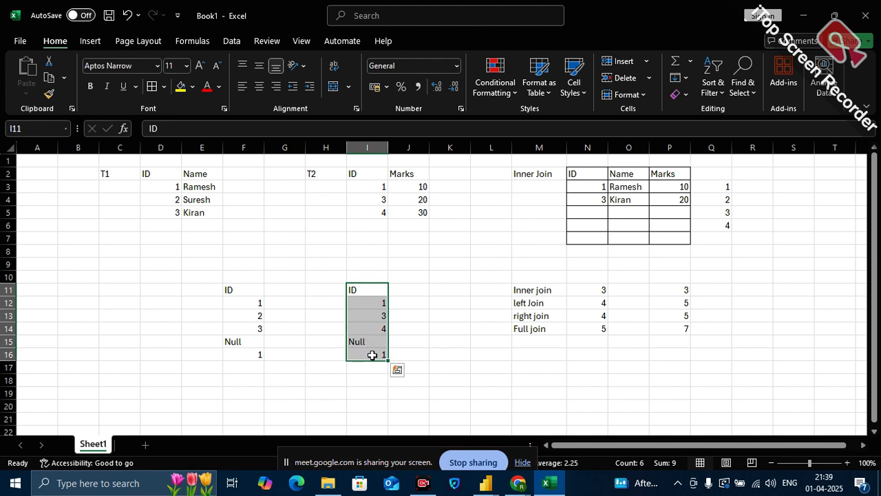
Review the second set of join row counts in P11:P14, from Inner join through Full join.
left_click(684, 340)
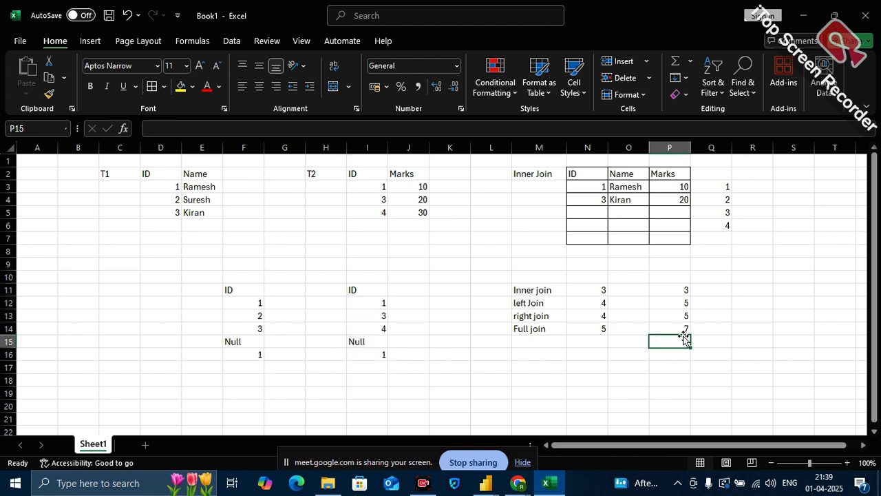
left_click(684, 330)
left_click(675, 281)
left_click_drag(673, 290, 670, 347)
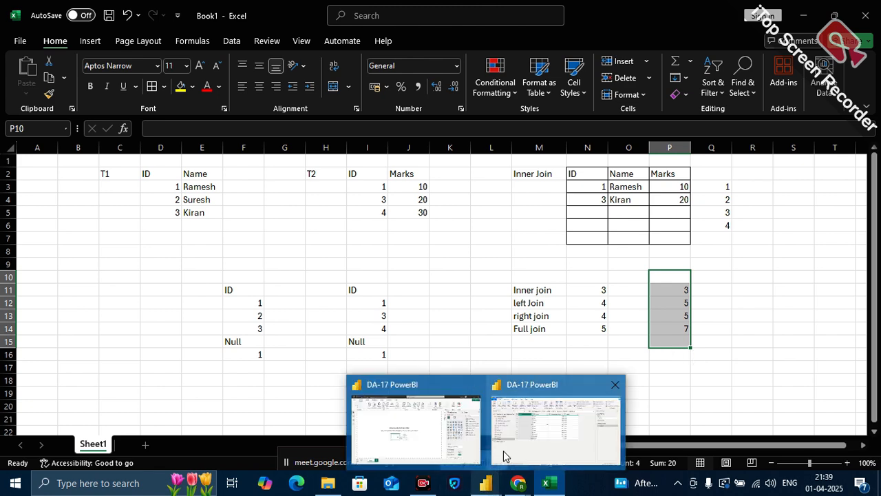
Switch to the Power Query Editor and compare the rows of the HR and System source queries with the Inner Join query.
left_click(503, 456)
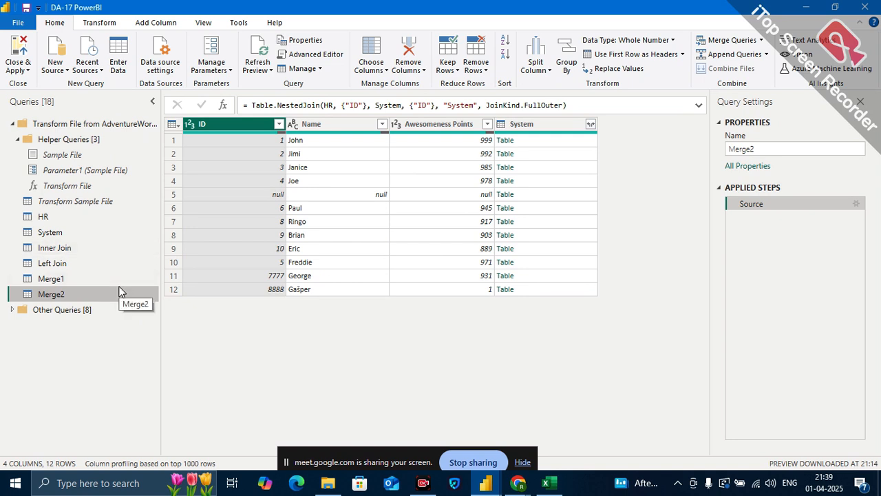
left_click(75, 217)
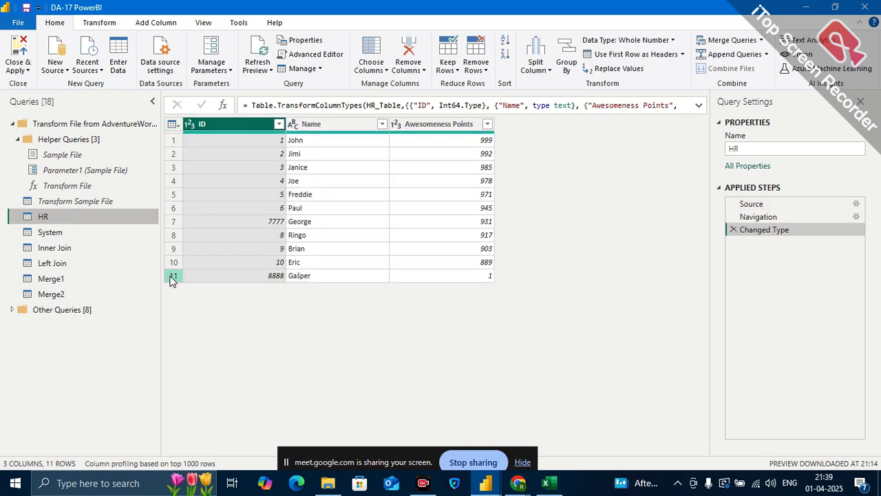
left_click(100, 232)
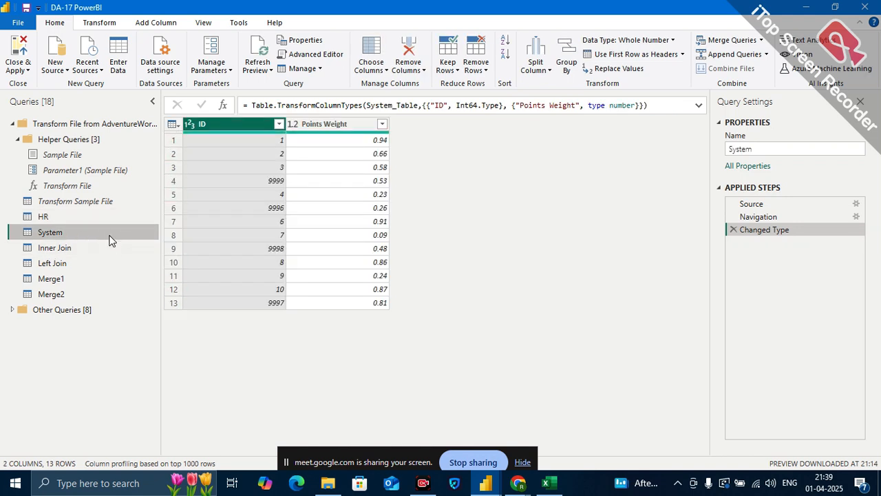
left_click(105, 221)
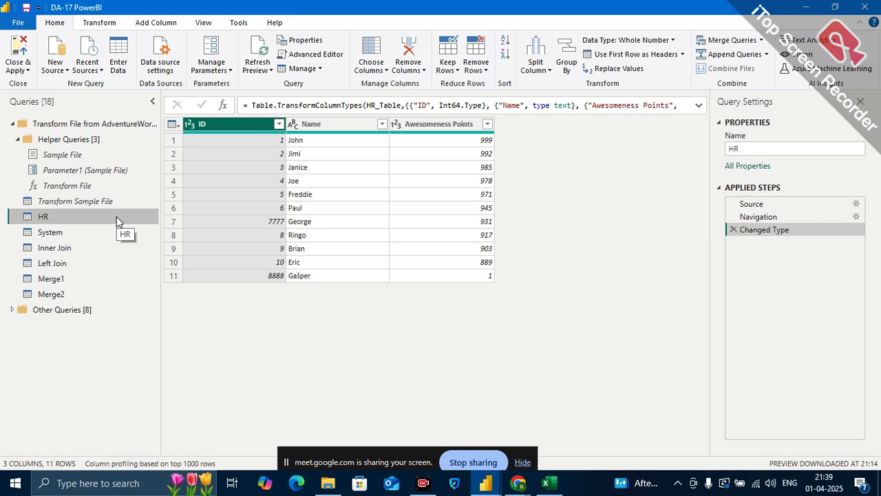
left_click(76, 250)
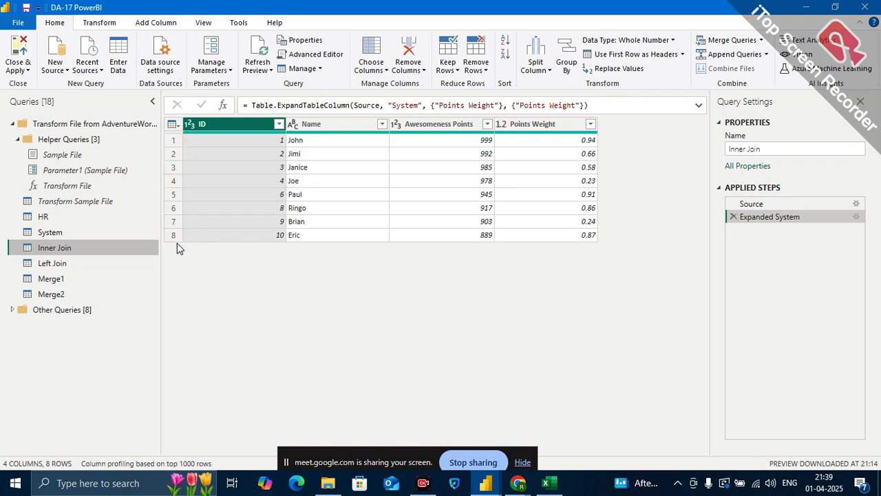
left_click(90, 219)
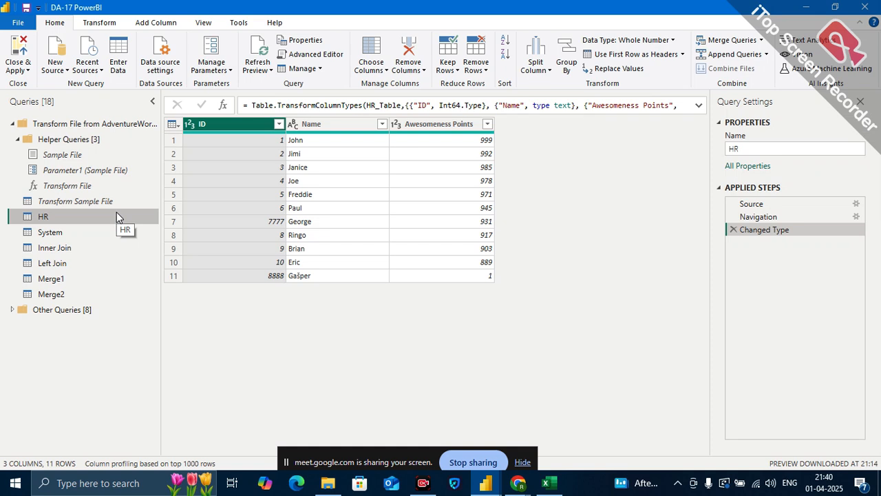
In the Merge2 query, expand the System column to include ID and Points Weight, keeping the original column name as prefix.
left_click(84, 231)
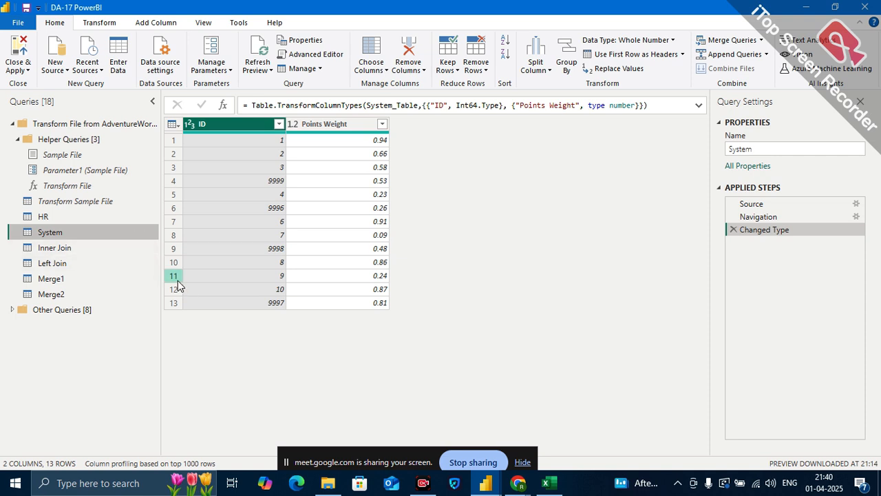
left_click(87, 294)
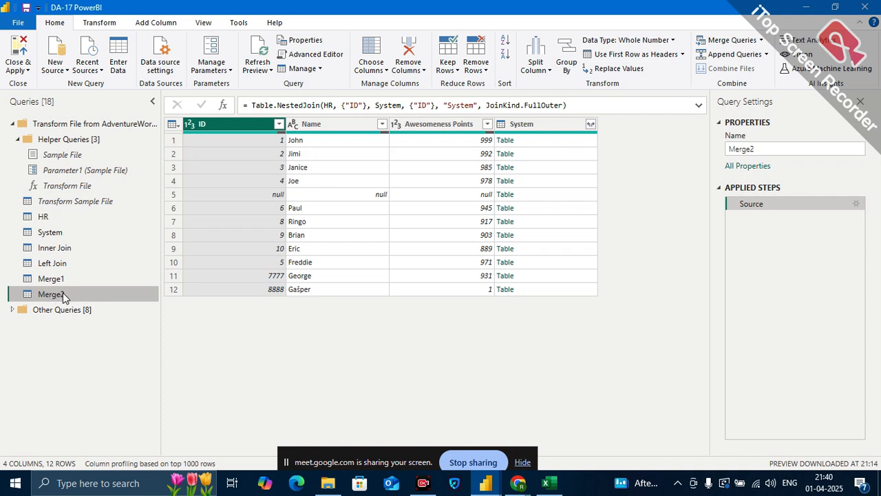
left_click(591, 123)
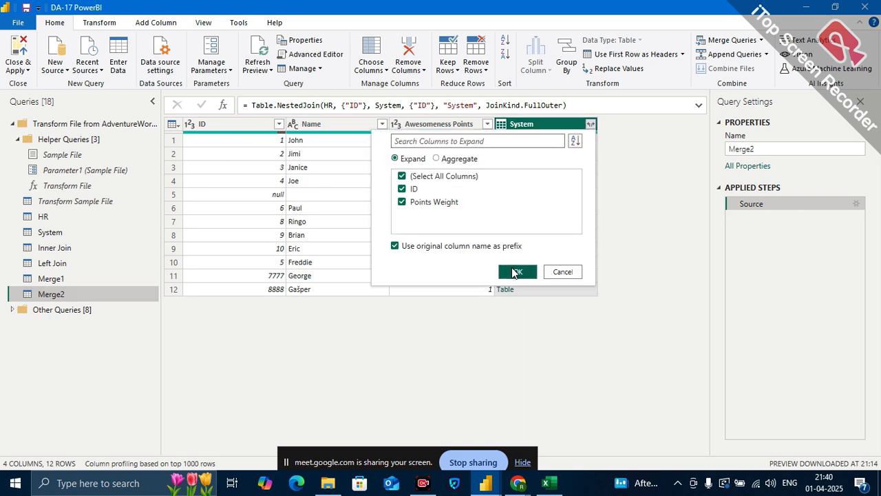
left_click(513, 270)
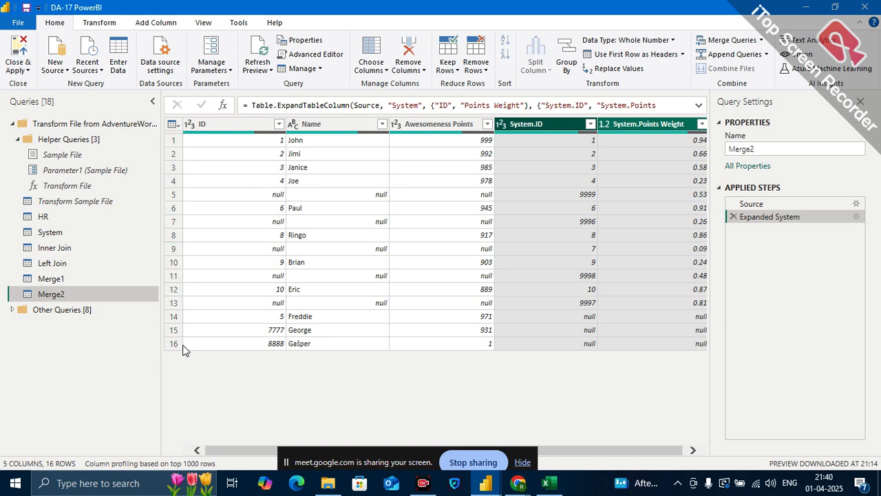
Switch to Excel's Book1 and examine the row counts for each join type against the two ID lists below the tables.
left_click(548, 483)
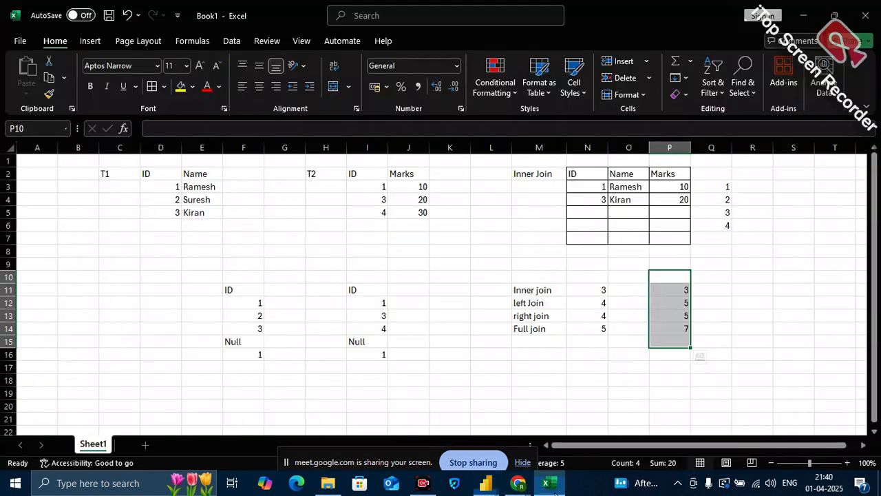
left_click(675, 292)
left_click_drag(675, 292, 670, 330)
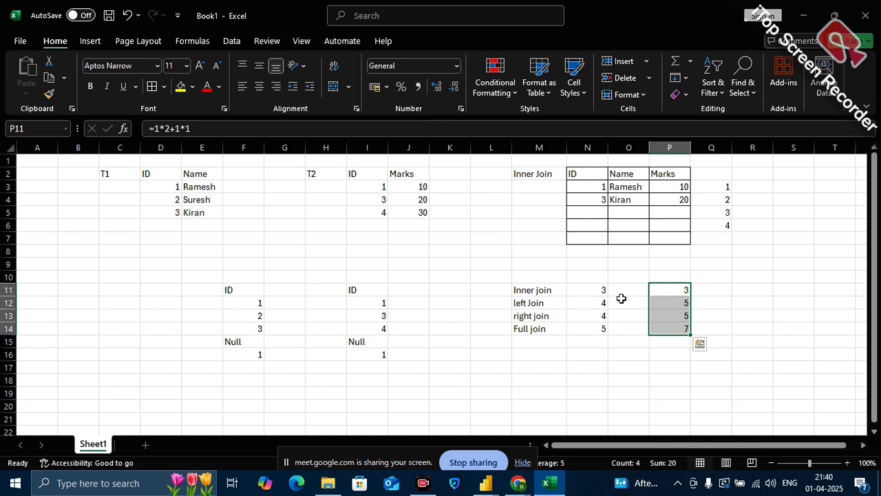
left_click(550, 290)
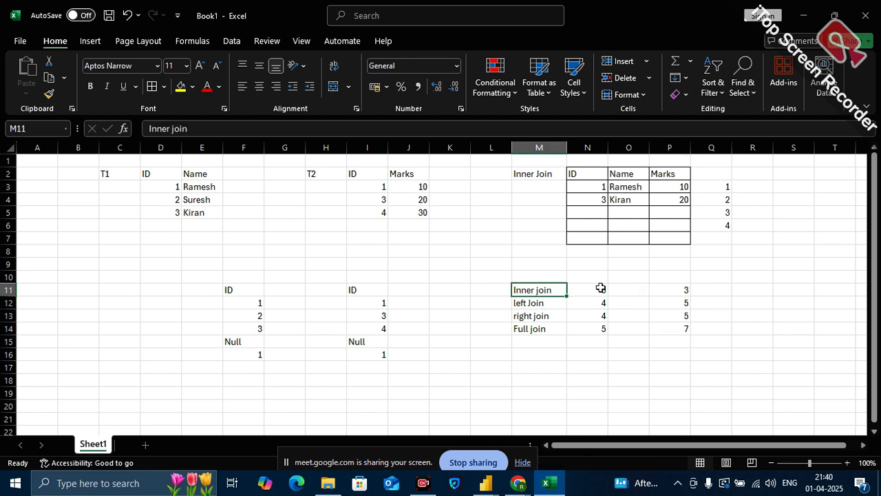
left_click(702, 316)
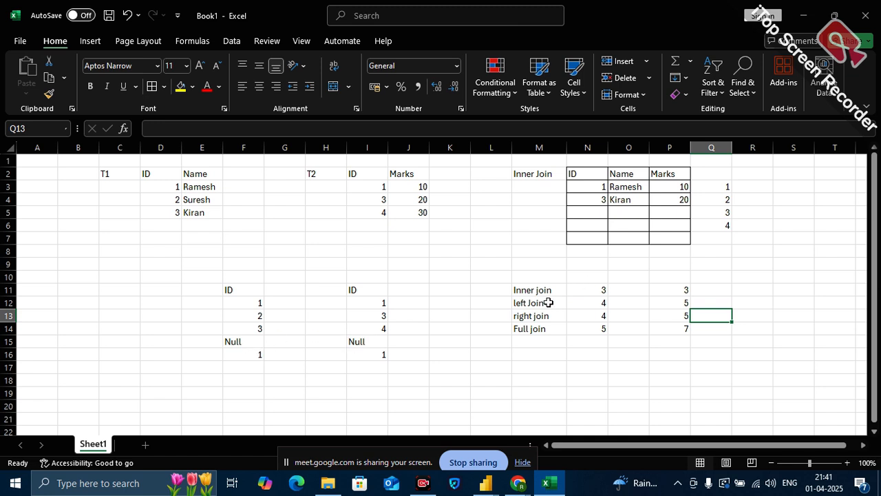
left_click(245, 342)
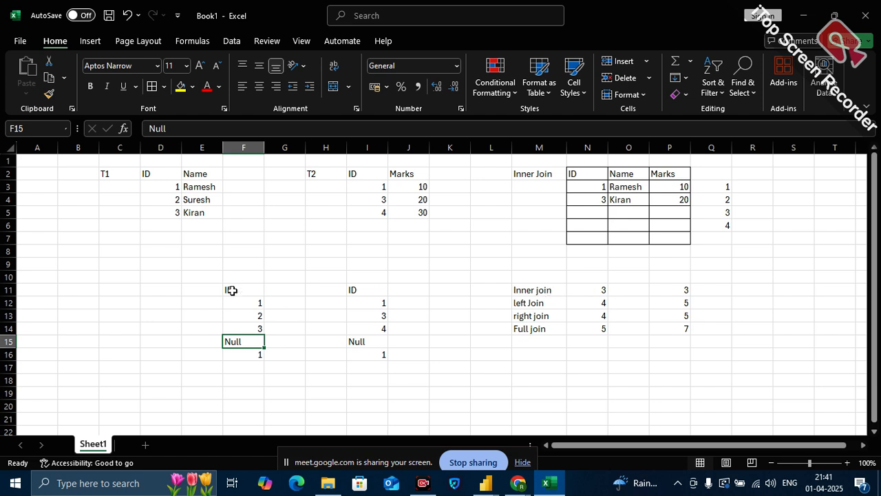
left_click_drag(232, 290, 363, 363)
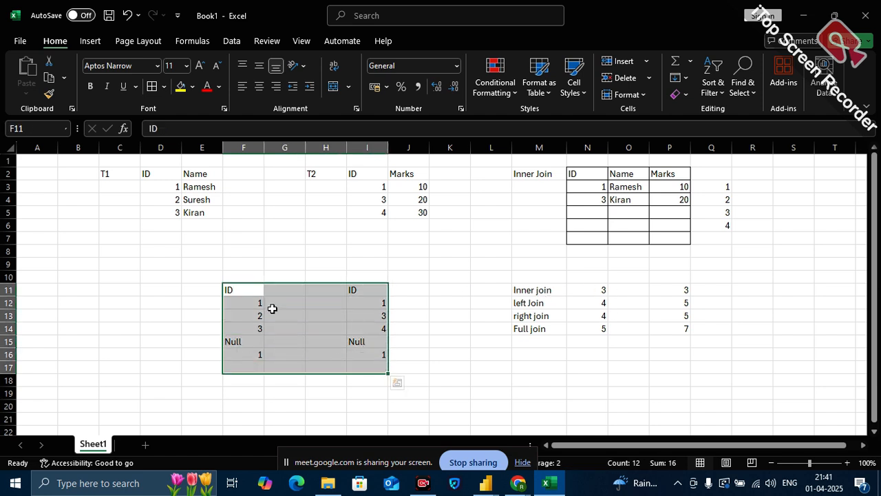
left_click(299, 402)
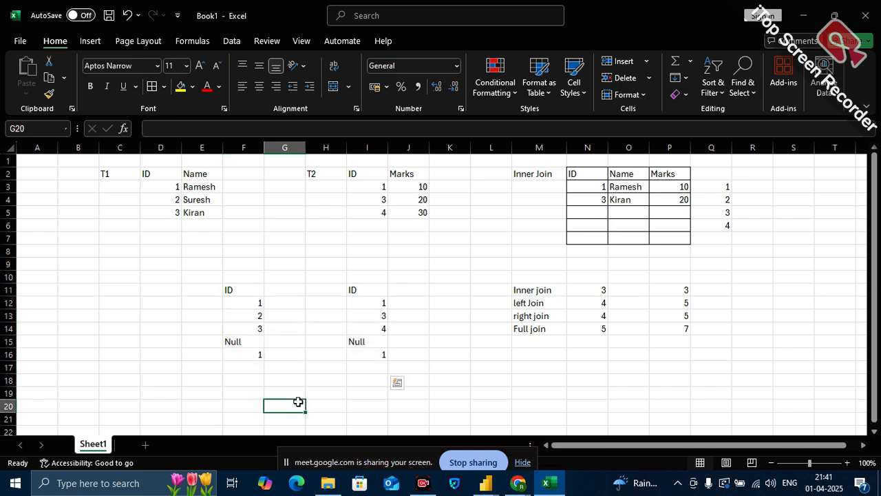
Extend the second ID list with the values 2, 1 and 1 in cells I17:I19.
left_click(376, 366)
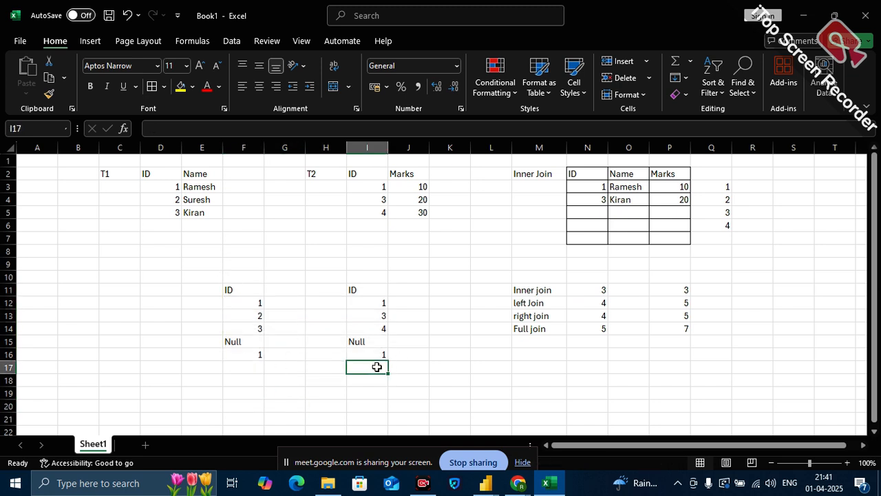
type("1")
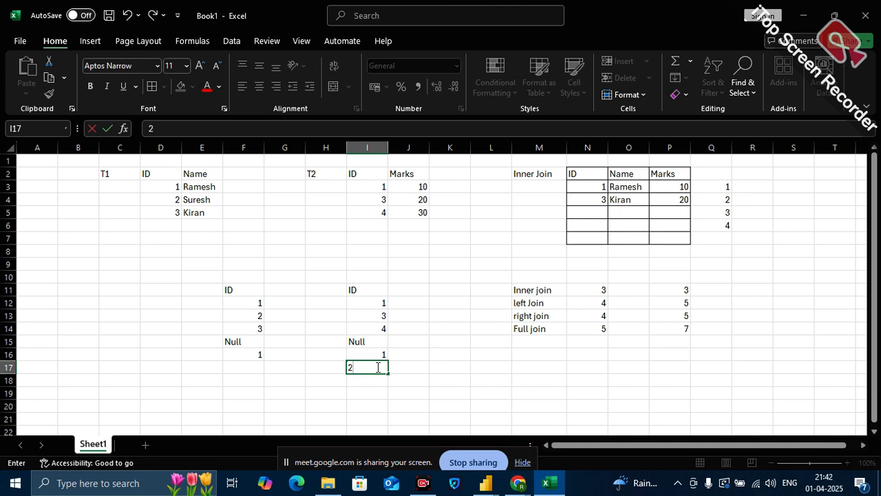
key("Return")
type("1")
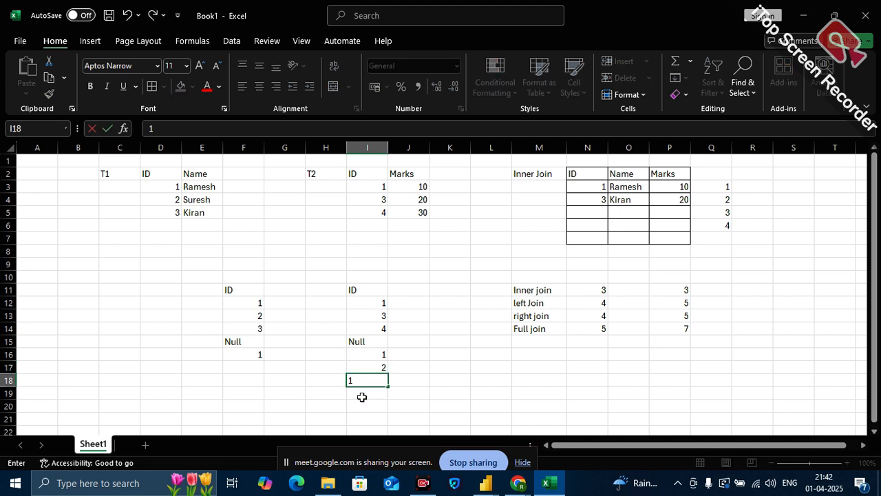
key("Return")
type("1")
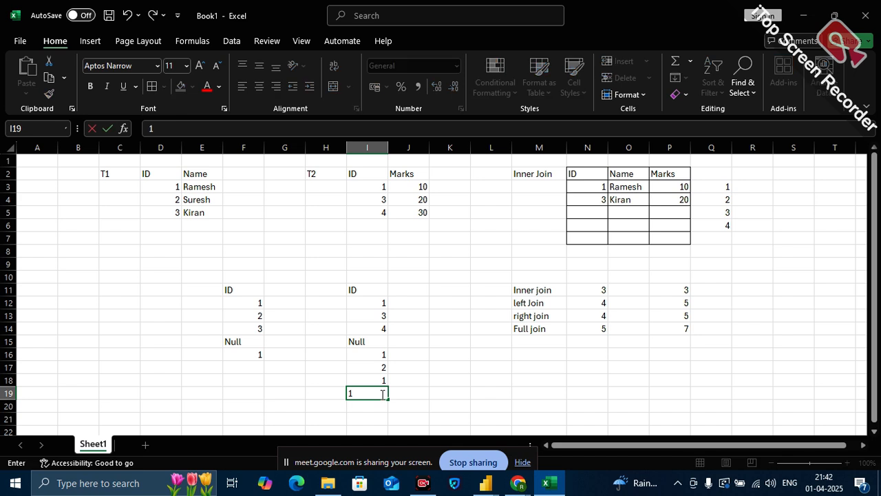
left_click(469, 382)
left_click(377, 301)
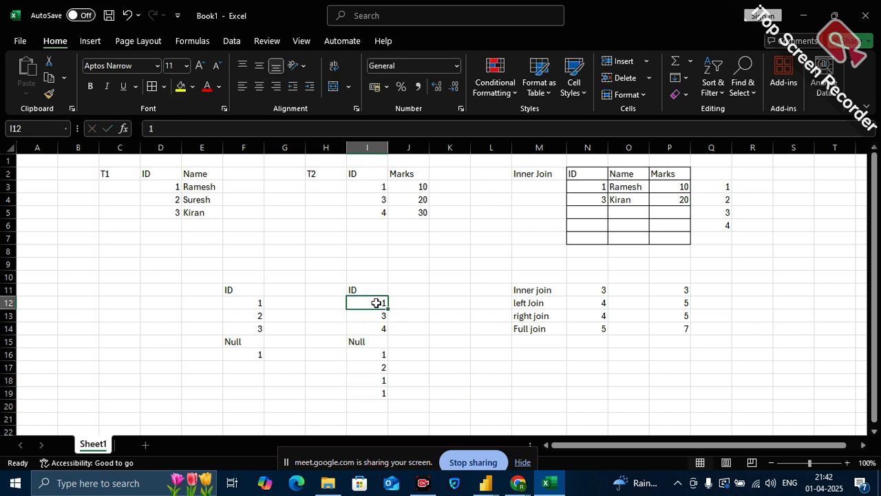
left_click_drag(377, 301, 369, 391)
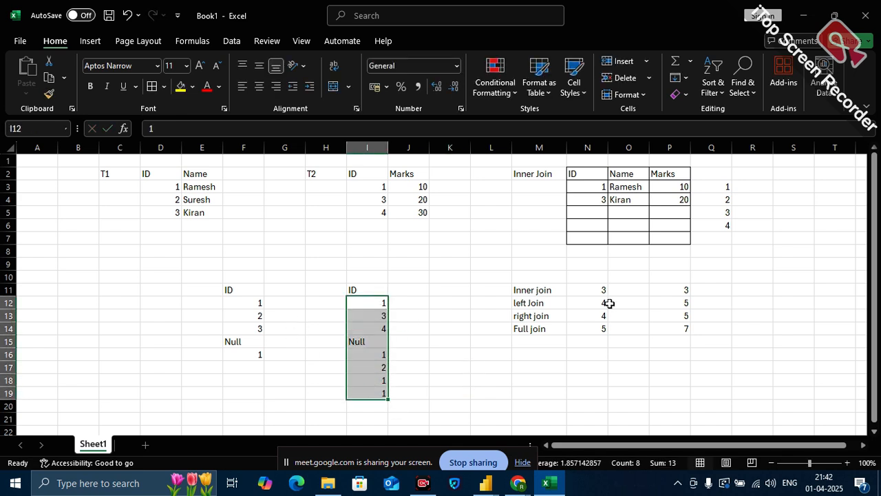
left_click(628, 384)
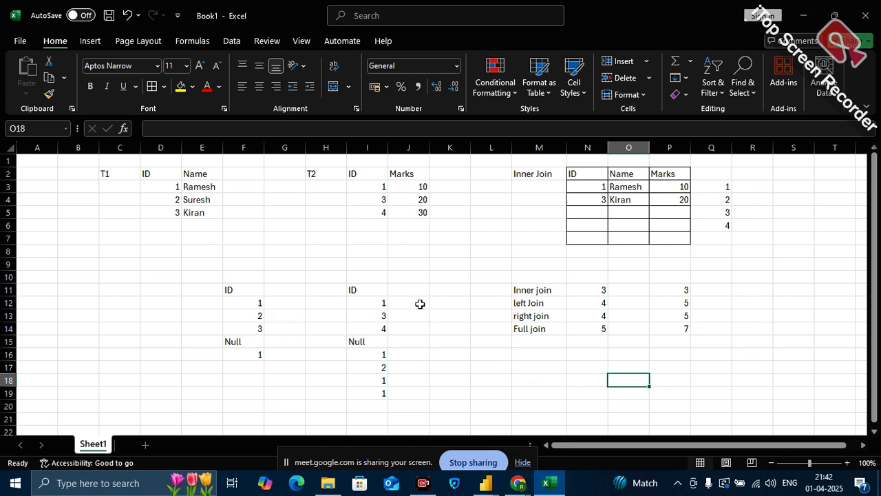
Enter the inner join row count for the extended ID lists in R11 as =1*4+1*1+1*1+1*4.
scroll(637, 325, "down", 1)
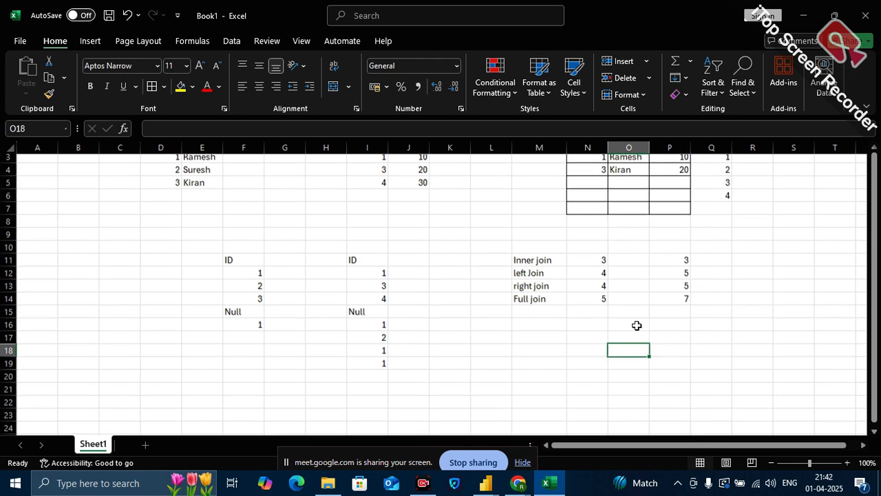
left_click(745, 259)
type("=")
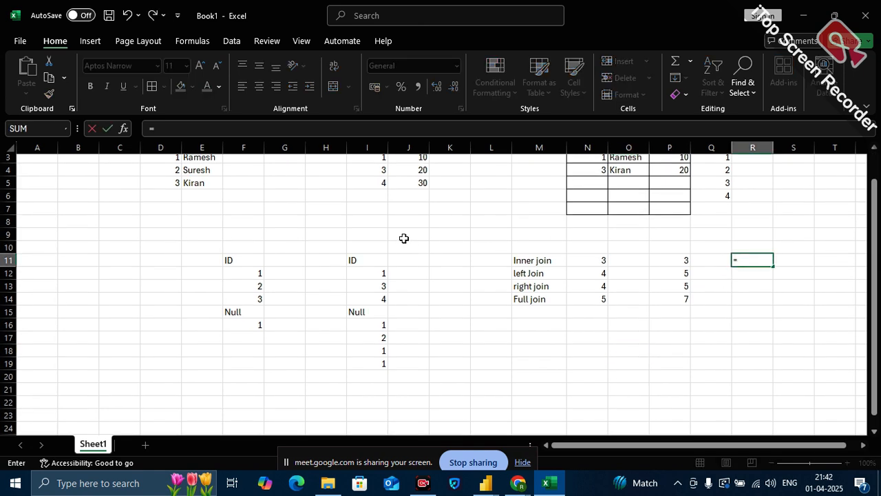
left_click(249, 273)
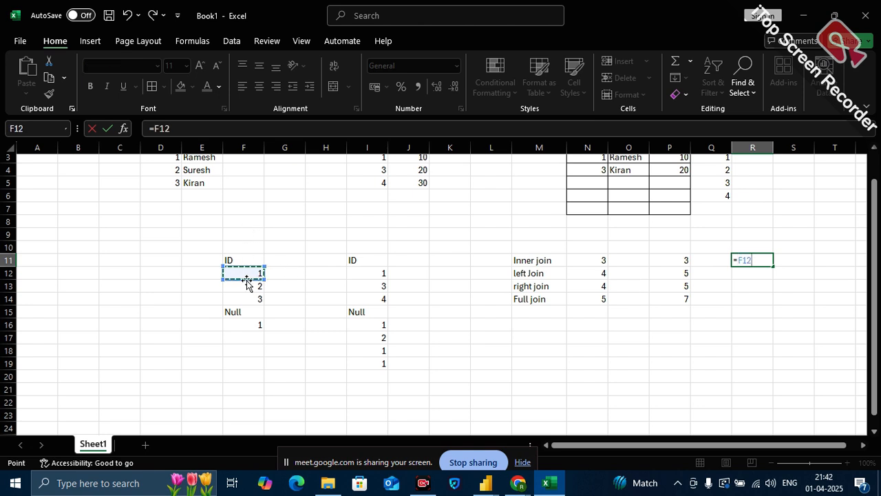
key("BackSpace")
key("BackSpace")
key("BackSpace")
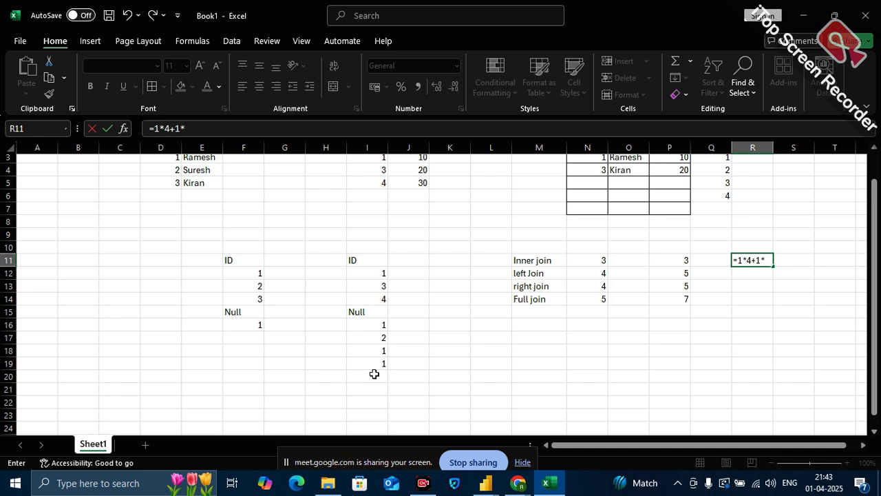
type("+1*1+")
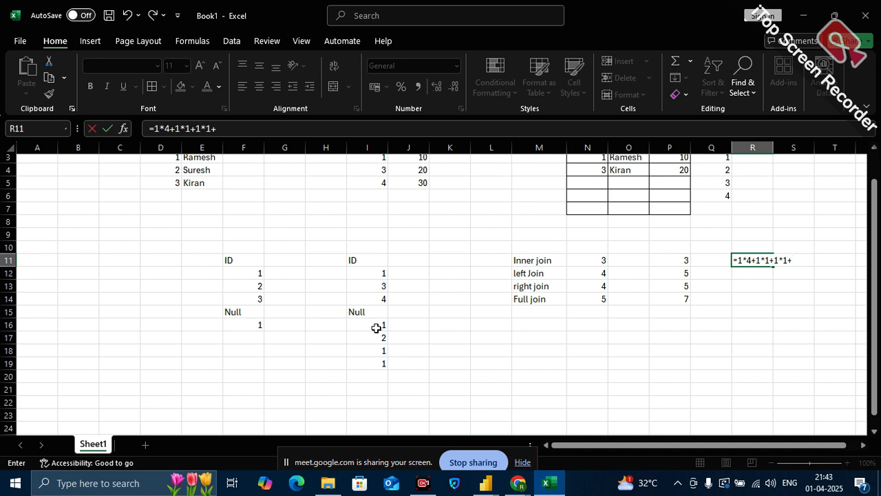
type("1")
type("*4")
key("Return")
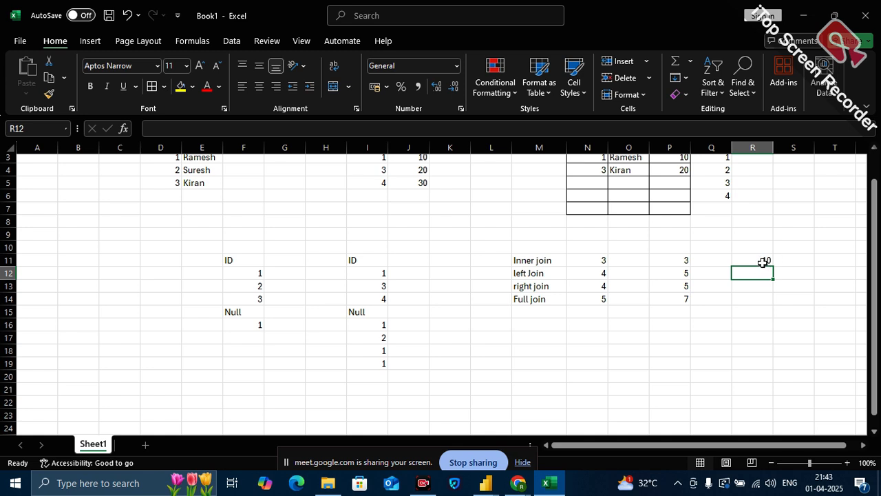
left_click(763, 259)
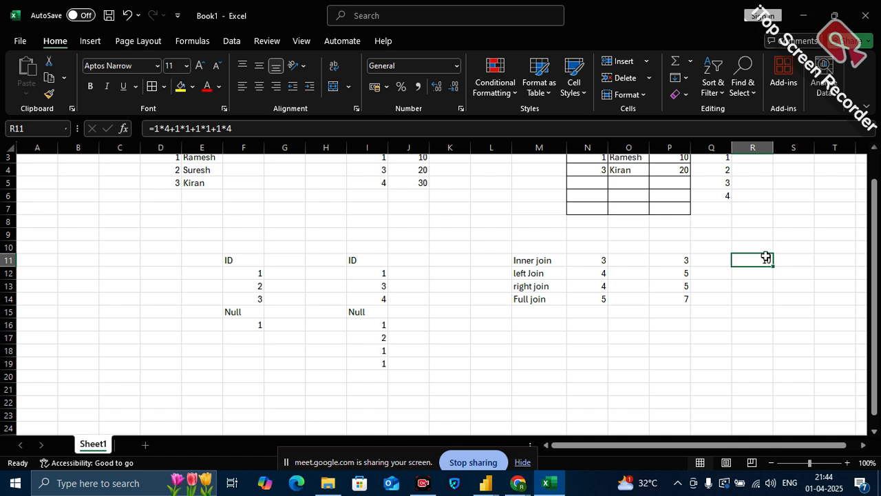
Enter the left, right and full join row counts 11, 12 and 13 in cells R12:R14.
left_click(250, 314)
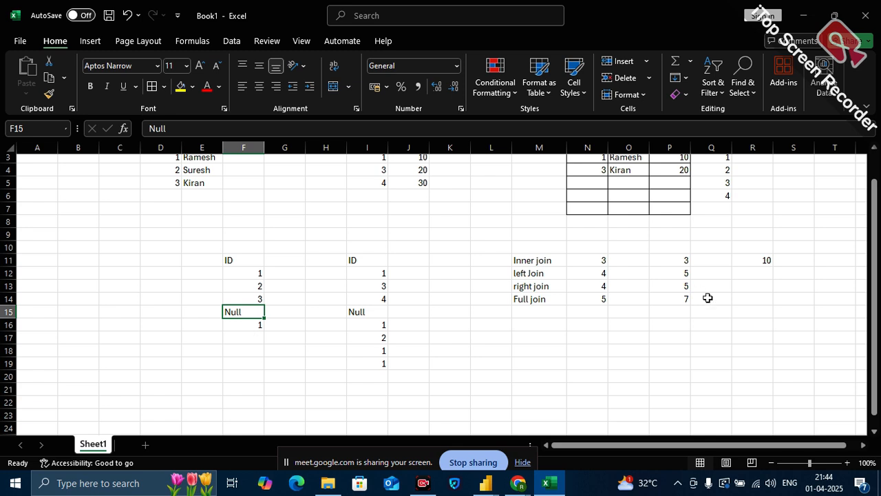
left_click(745, 274)
type("11")
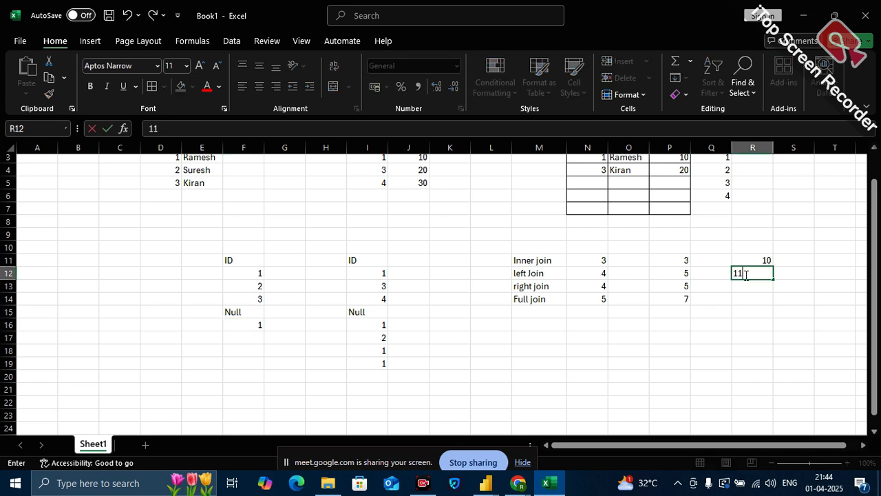
key("Return")
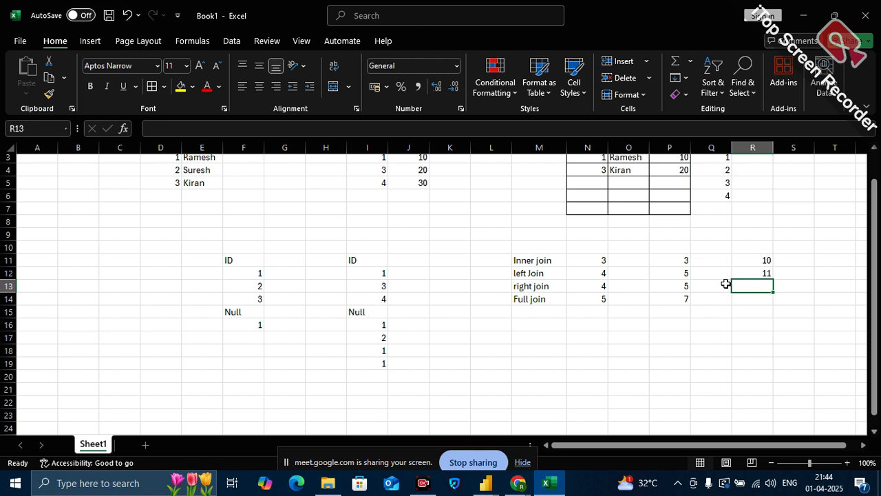
type("12")
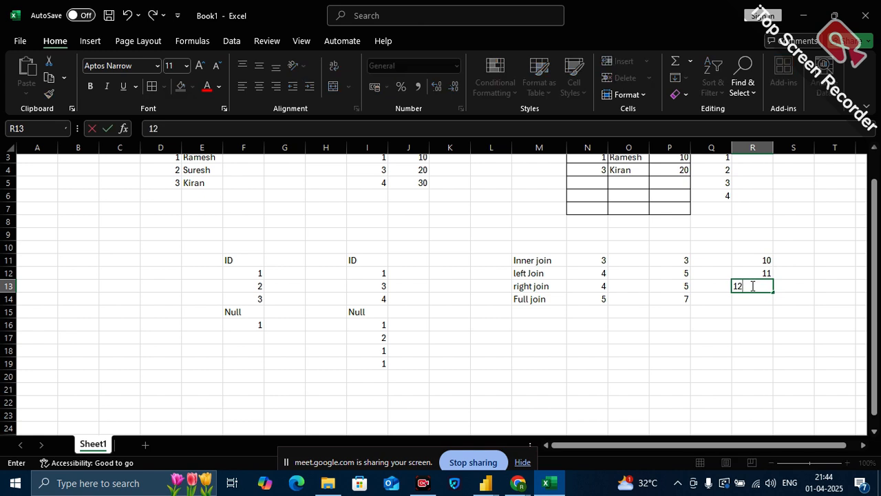
key("Return")
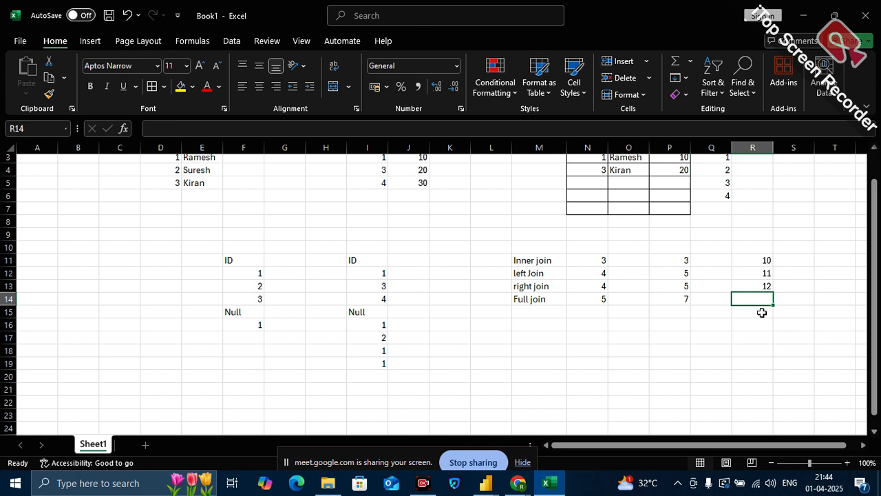
type("13")
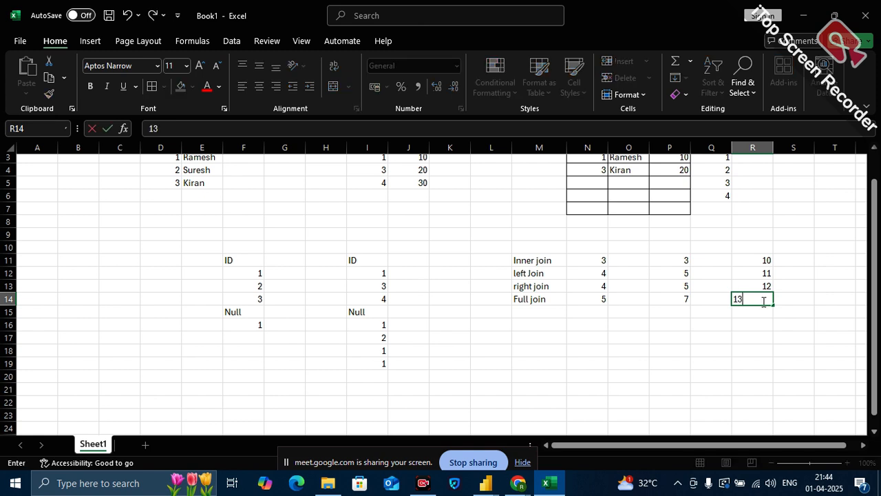
key("Return")
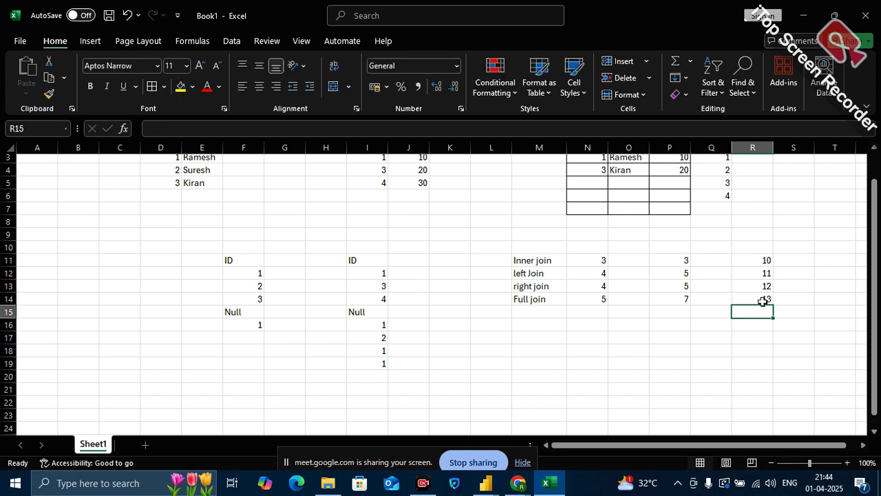
Review the ID lists together with the join row counts across the block E9:S18.
left_click(719, 368)
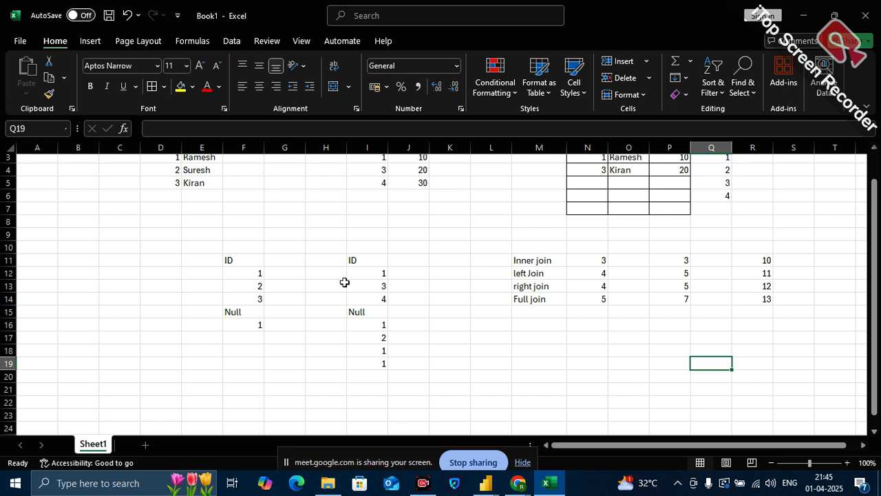
left_click(202, 232)
left_click_drag(203, 234, 785, 354)
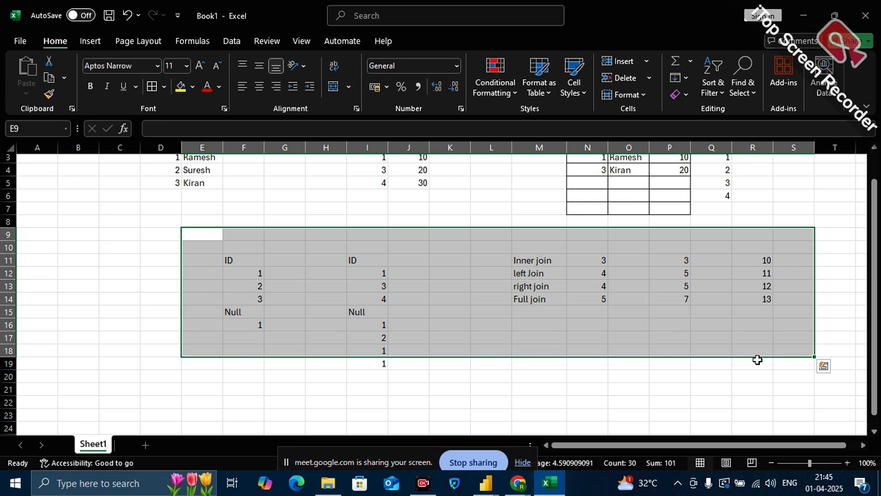
left_click(697, 401)
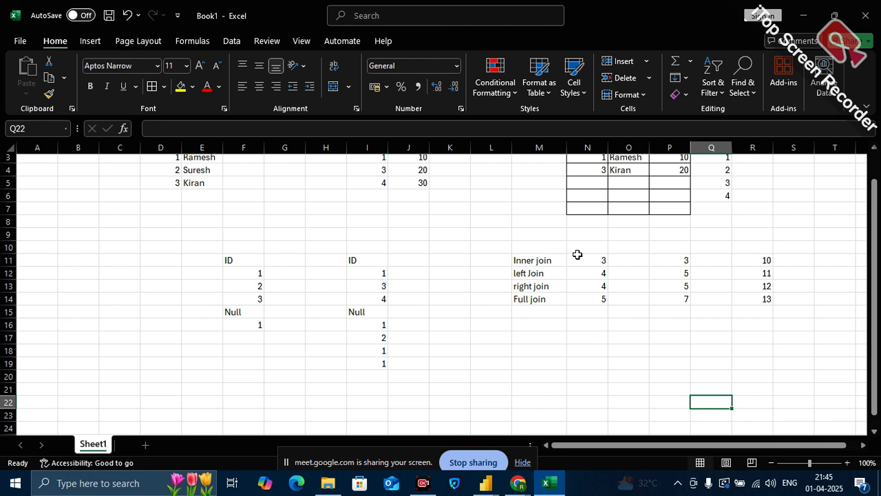
Switch to the Power Query Editor and compare the rows of the HR and System queries.
mouse_move(485, 483)
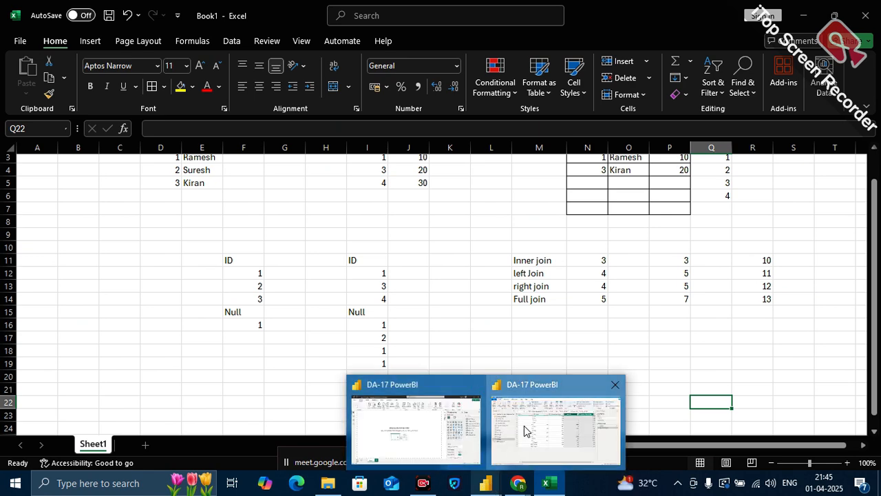
left_click(513, 431)
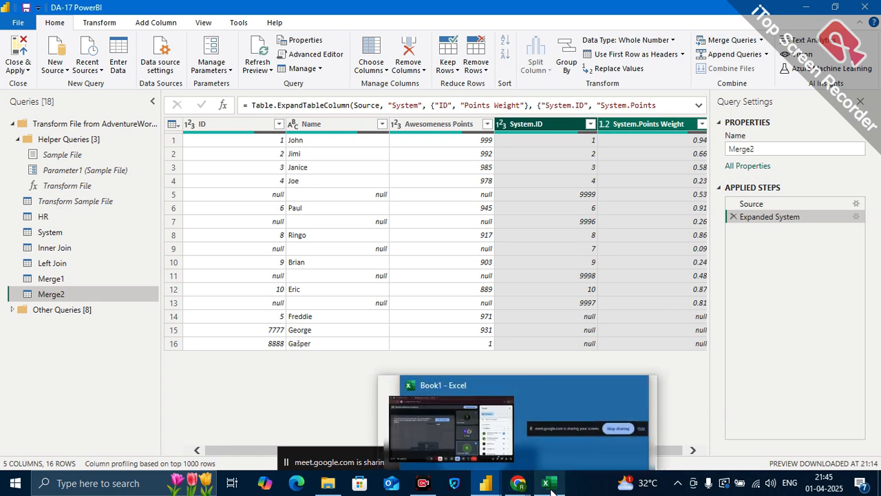
left_click(555, 454)
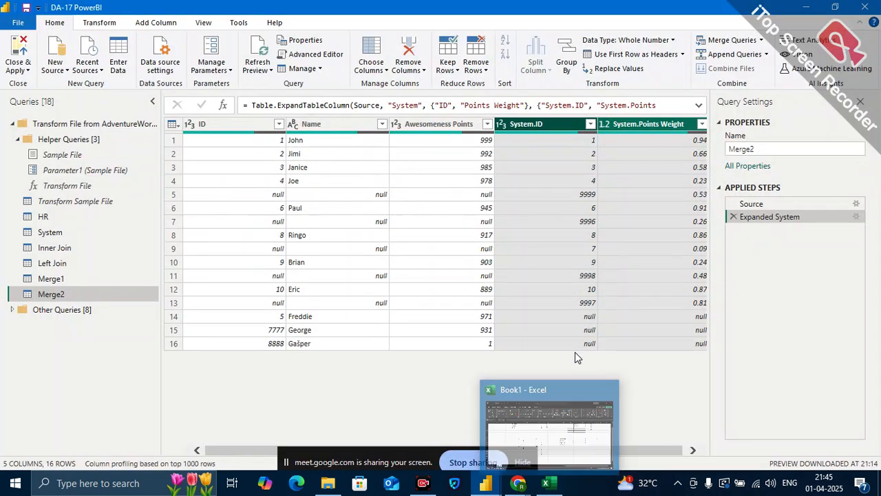
left_click(551, 484)
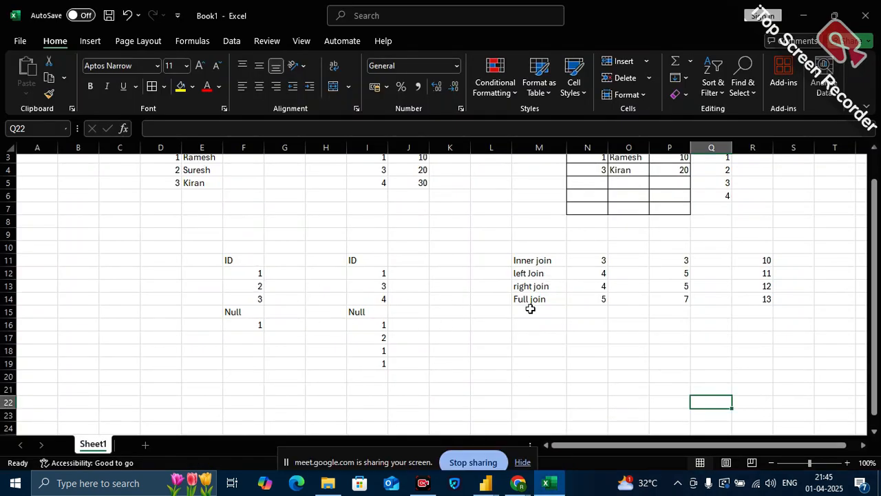
left_click(555, 486)
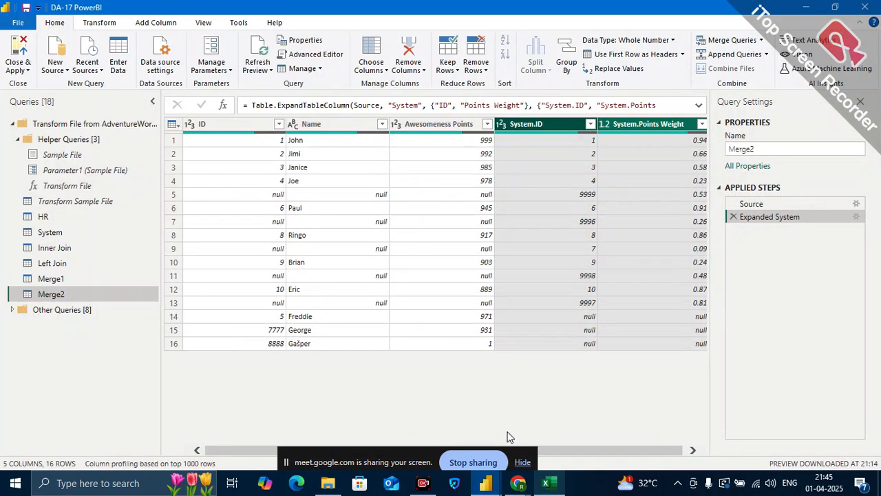
left_click(95, 217)
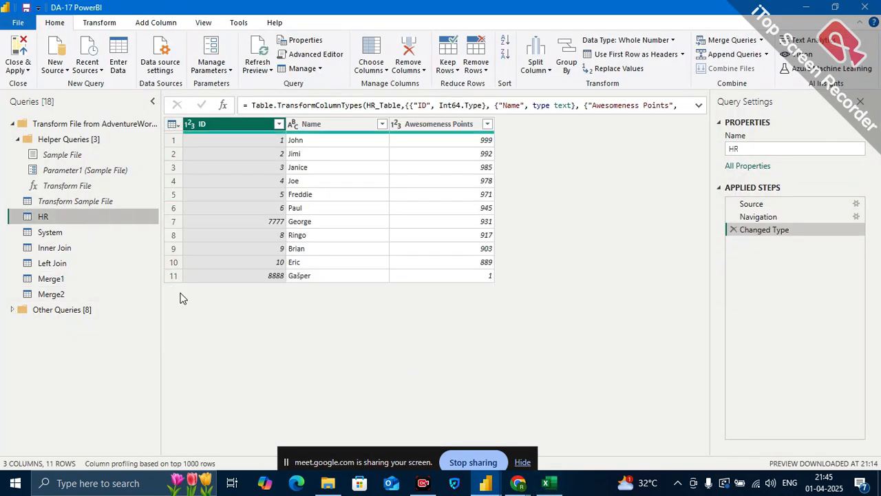
left_click(81, 234)
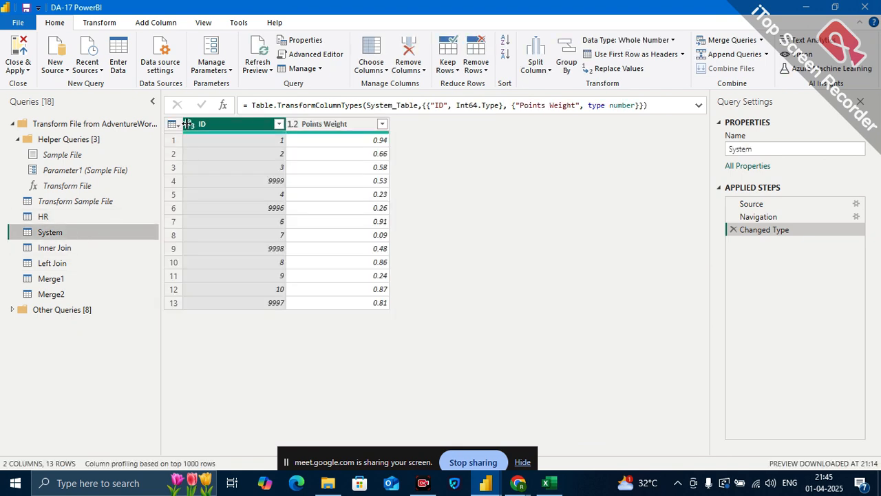
Merge the HR query with System as a new query, matching on the ID columns with a Left Anti join.
left_click(93, 216)
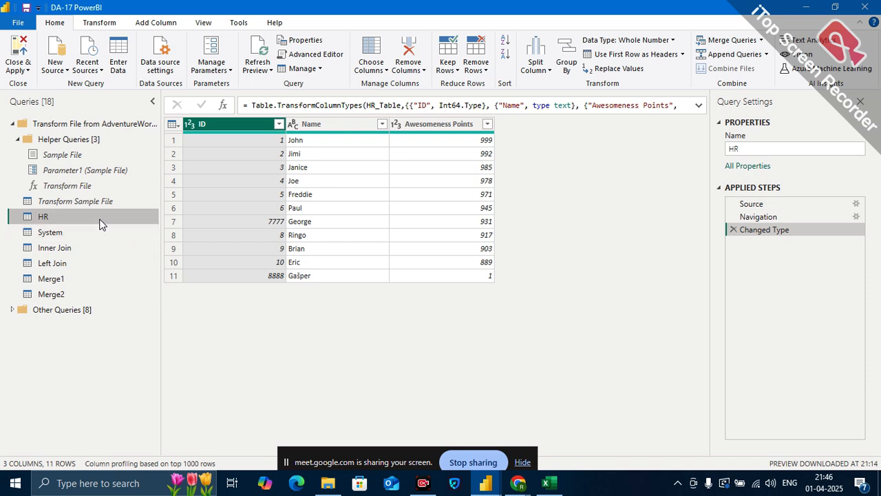
left_click(762, 40)
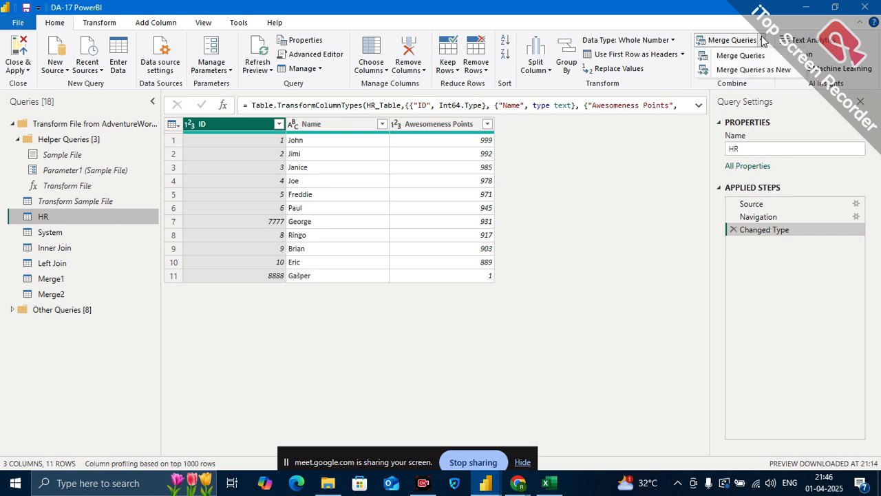
left_click(752, 70)
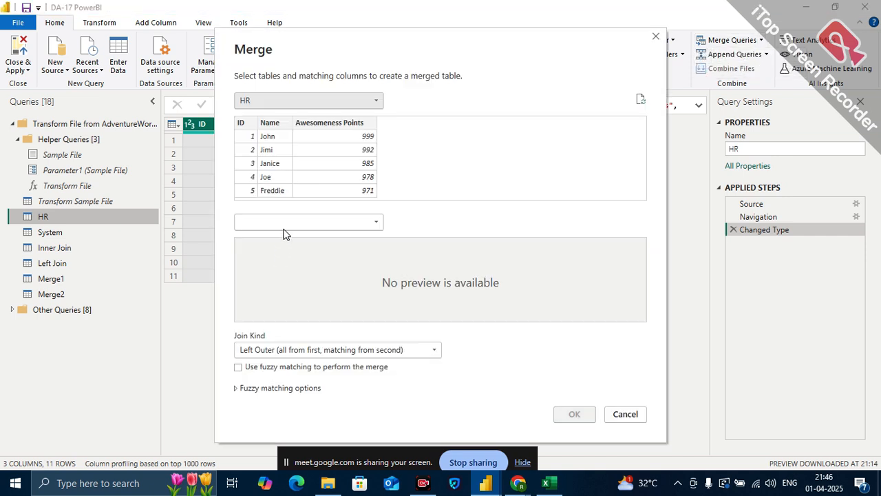
left_click(285, 224)
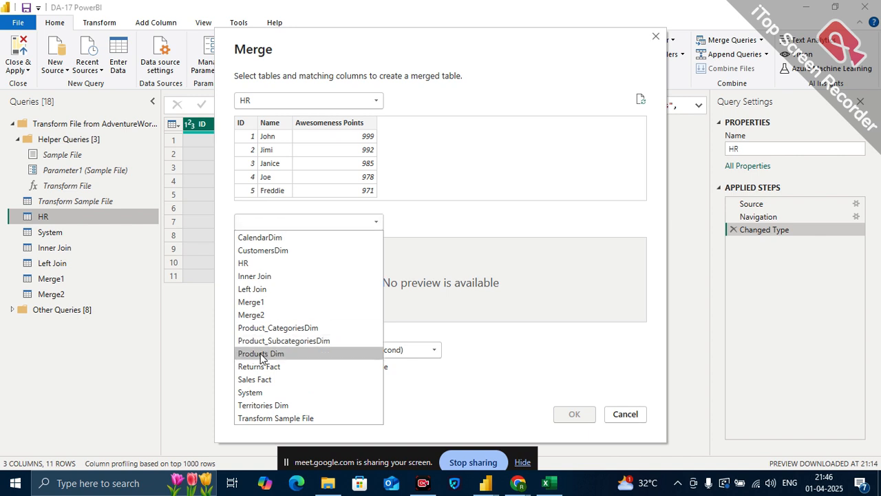
left_click(252, 393)
left_click(241, 124)
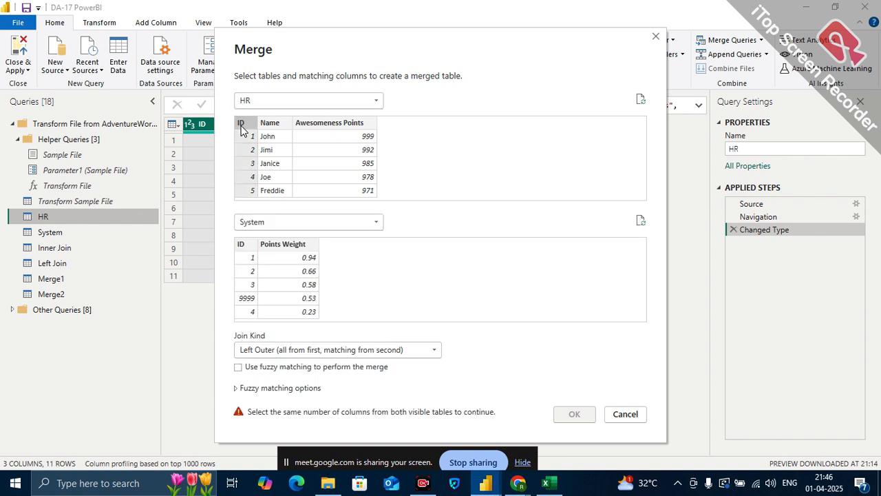
left_click(241, 244)
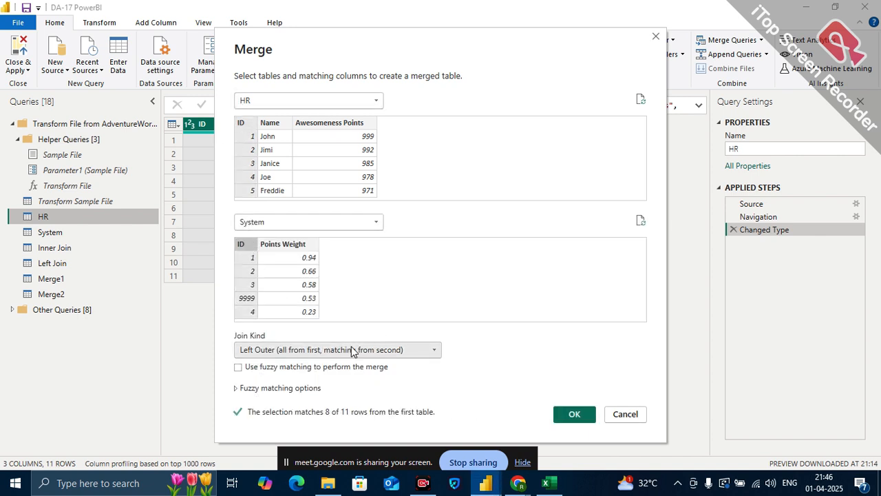
left_click(335, 350)
left_click(288, 412)
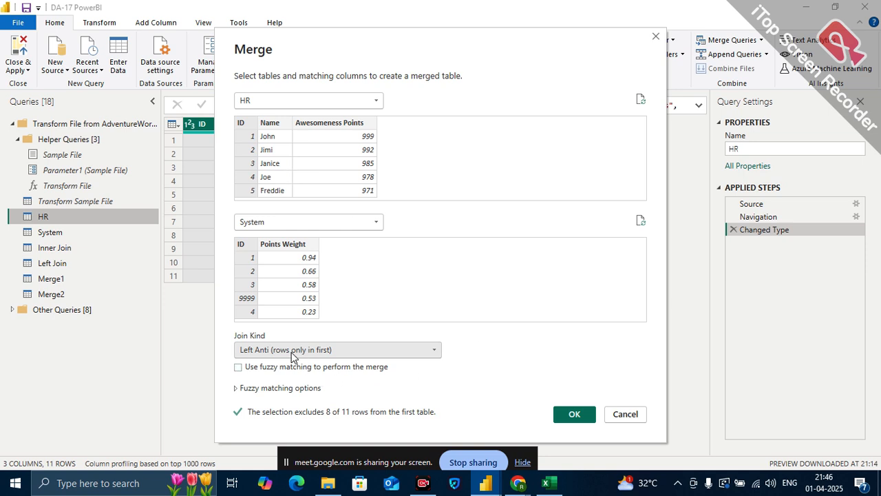
left_click(579, 414)
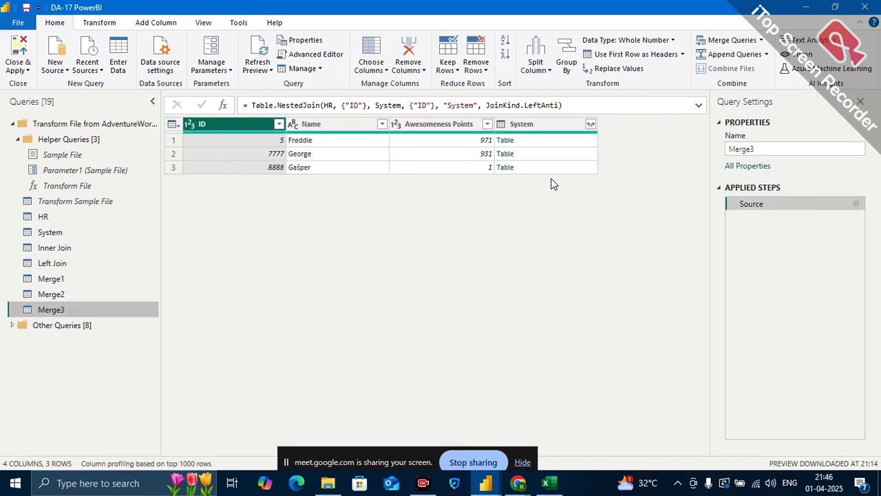
Expand the merged System column into ID and Points Weight with the original column name as prefix, and open the System query.
left_click(584, 125)
left_click(590, 125)
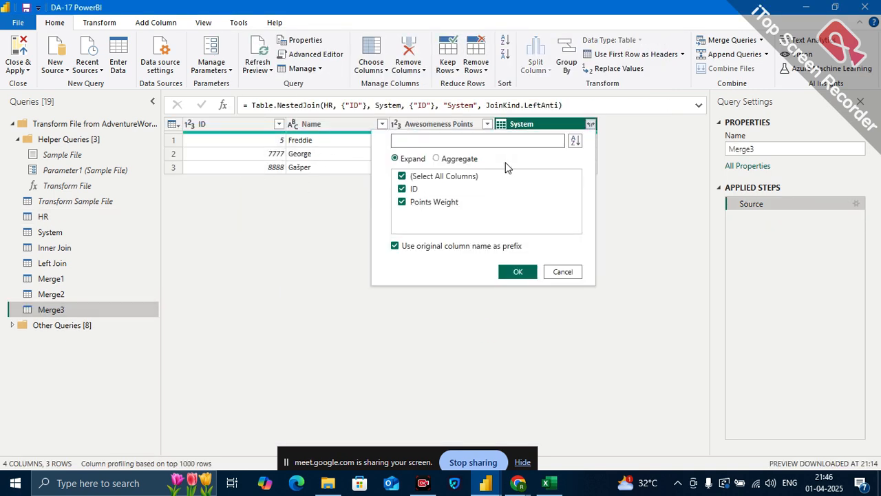
left_click(517, 272)
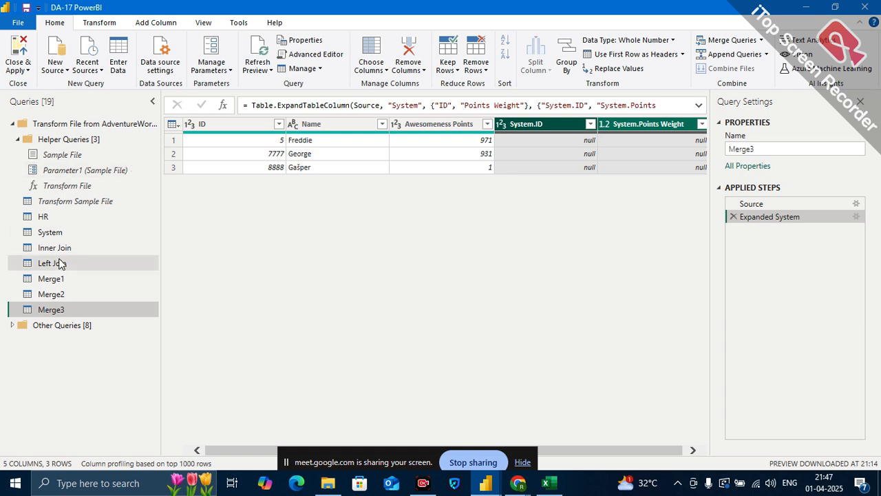
left_click(61, 232)
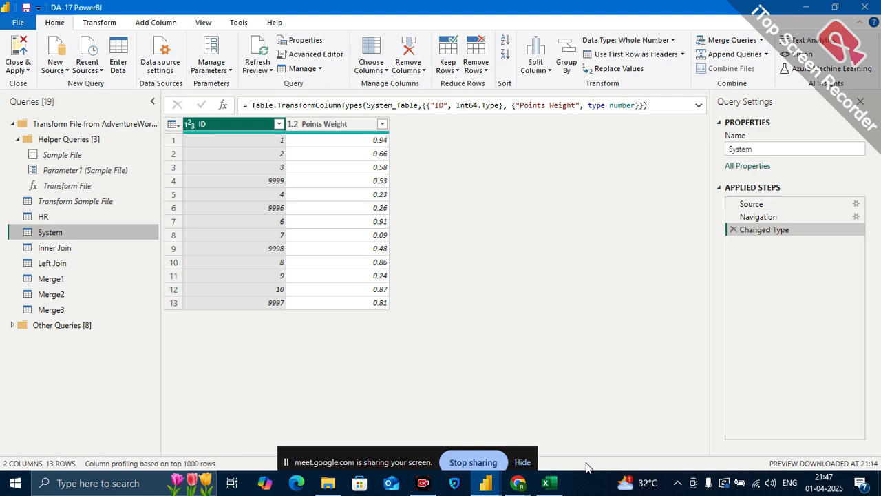
Switch to the Excel workbook and label cell M15 below the full join entry as cross join.
left_click(558, 488)
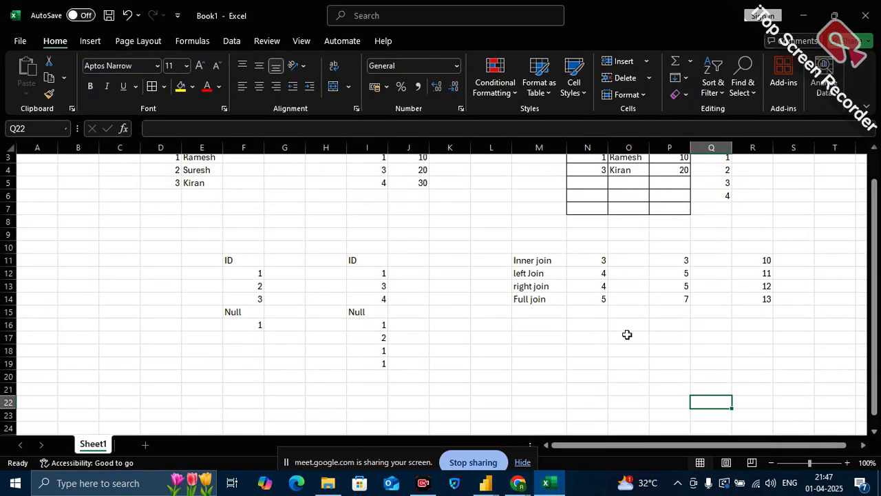
left_click(547, 311)
type("cross")
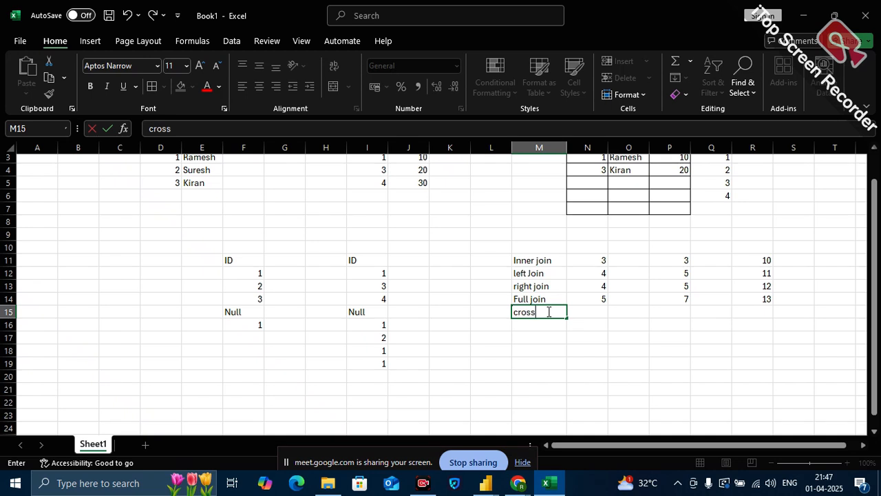
type(" join")
left_click(544, 379)
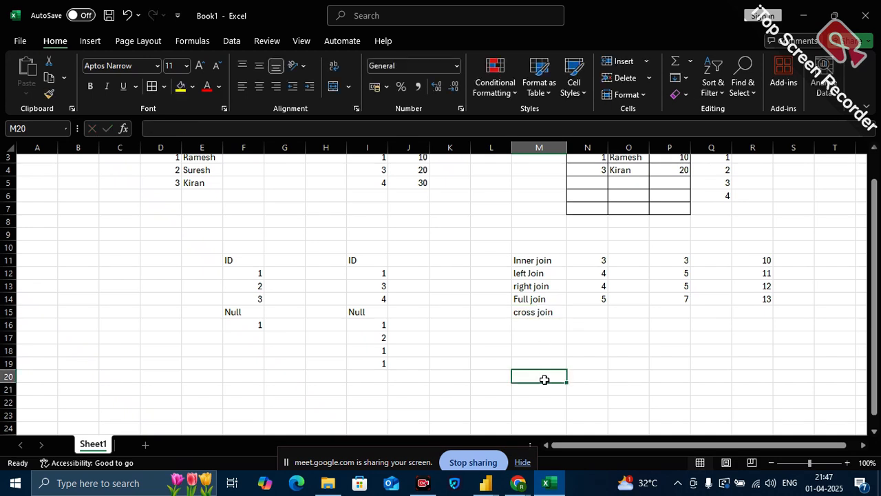
Review the T1 and T2 tables and enter their cross join row count 9 in cell N15.
left_click(544, 313)
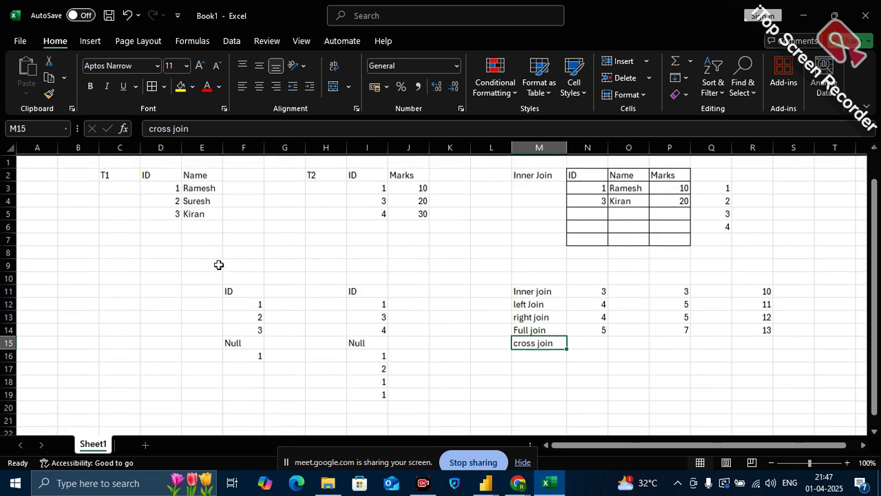
scroll(218, 263, "up", 1)
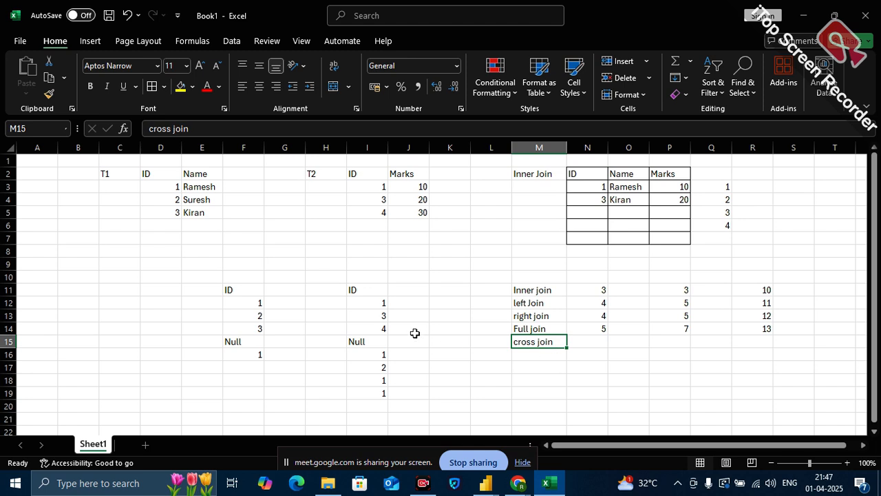
left_click(114, 173)
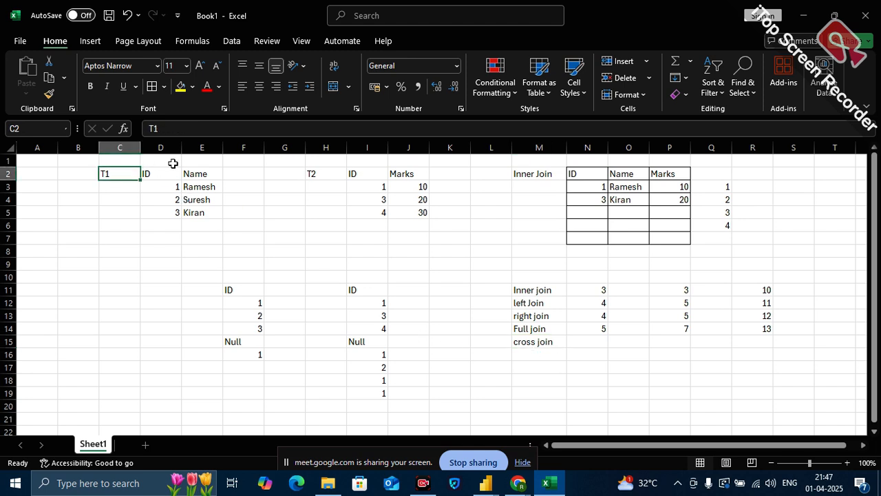
left_click(313, 173)
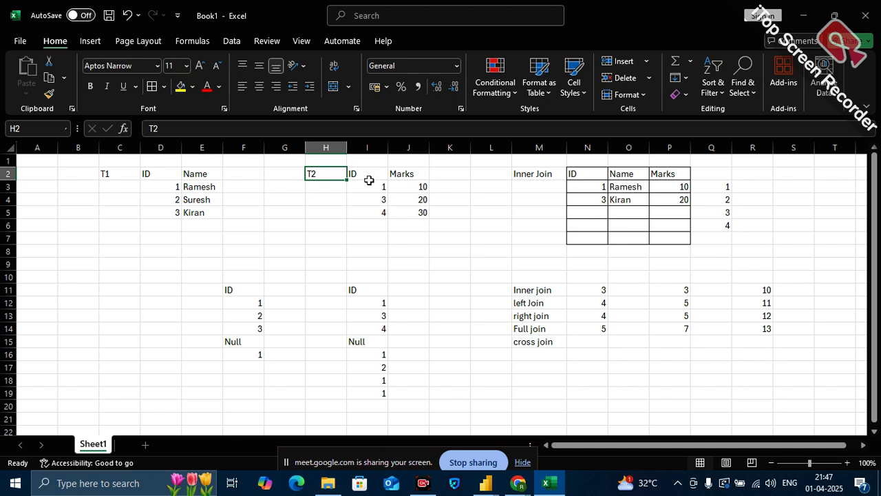
left_click_drag(162, 187, 194, 209)
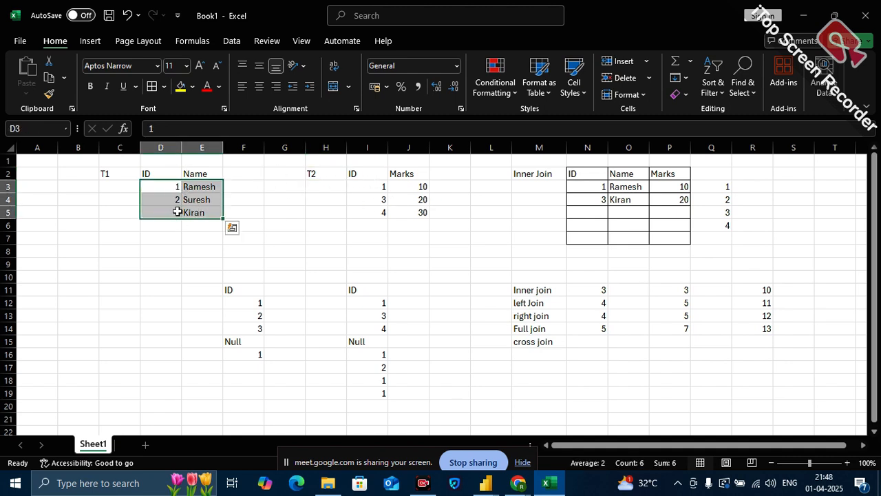
left_click(374, 190)
left_click_drag(374, 191, 404, 225)
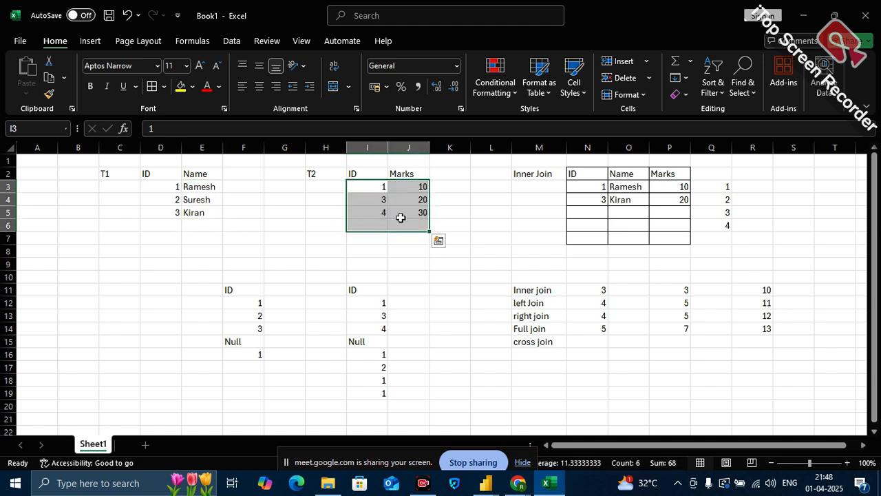
left_click(599, 343)
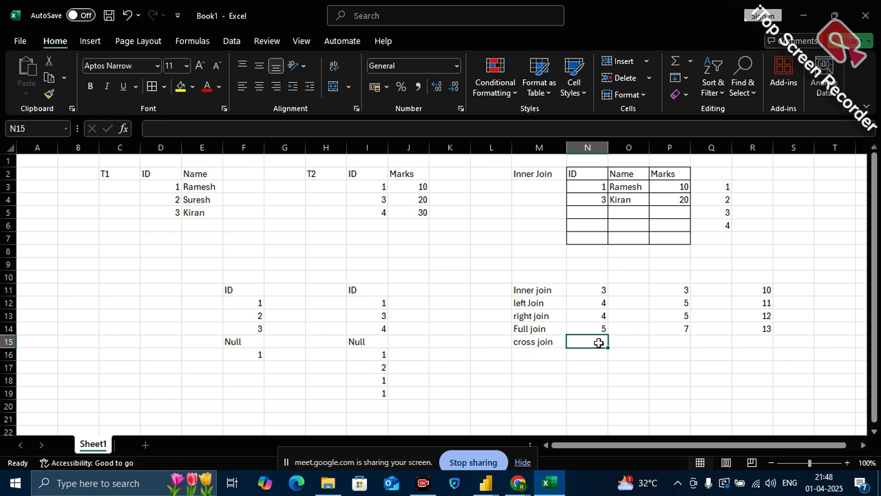
type("8")
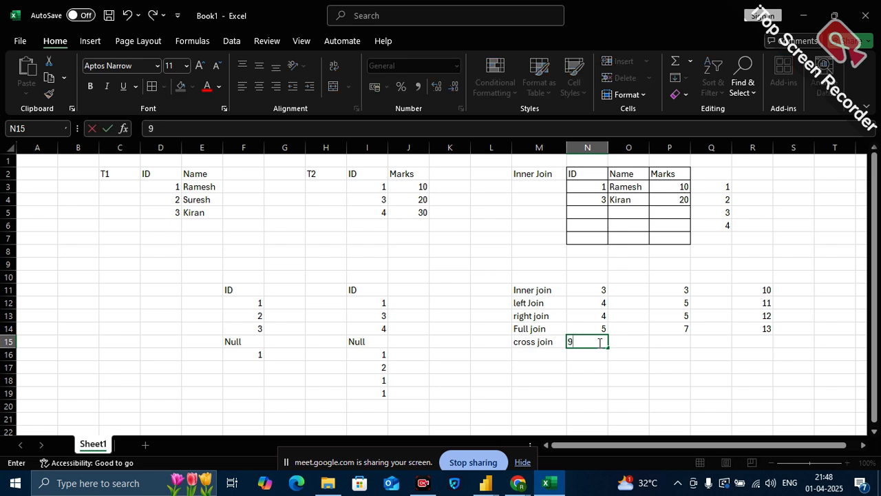
left_click(578, 417)
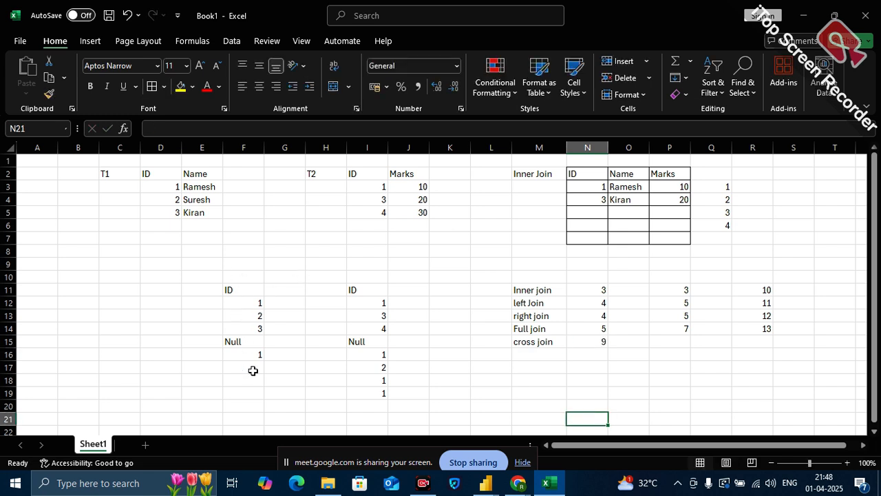
Review the ID lists in F12:F16 and I12:I19 and set the cross join row count in N15 to 50.
left_click_drag(250, 301, 248, 350)
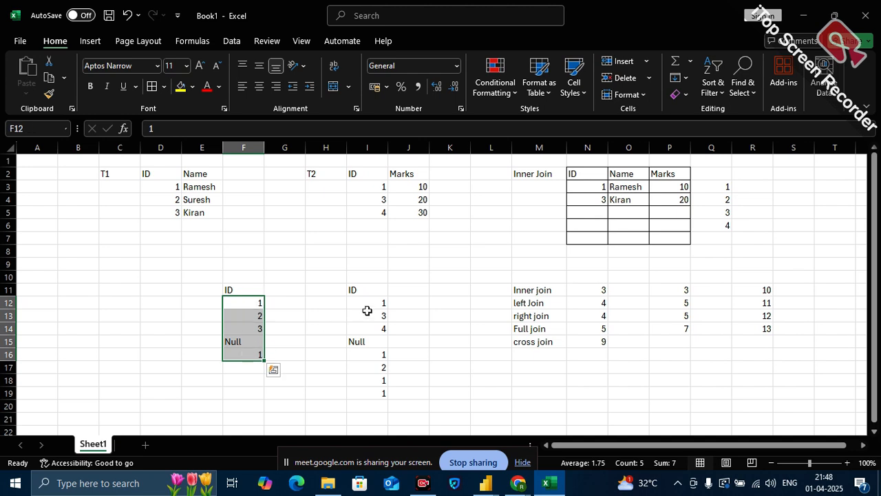
left_click_drag(368, 307, 371, 388)
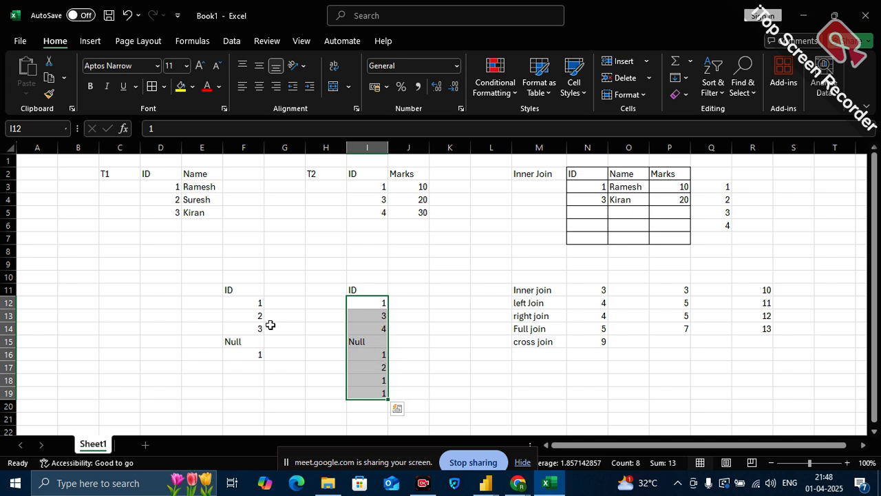
left_click(604, 344)
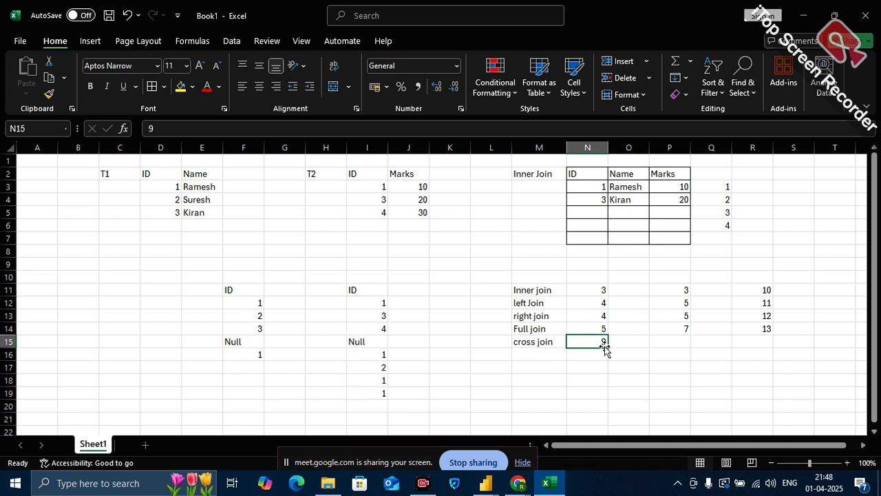
type("50")
left_click(626, 418)
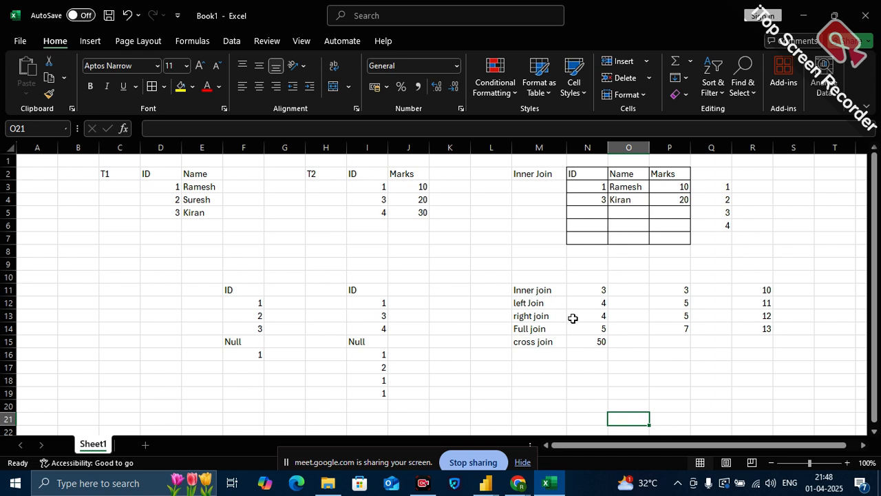
left_click(538, 342)
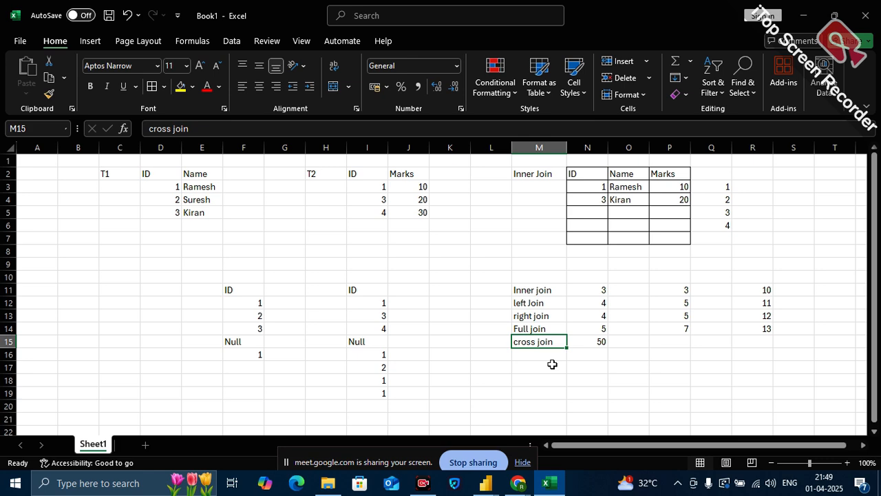
Switch to the Power Query Editor window and view the available merge query options for the System query.
mouse_move(485, 482)
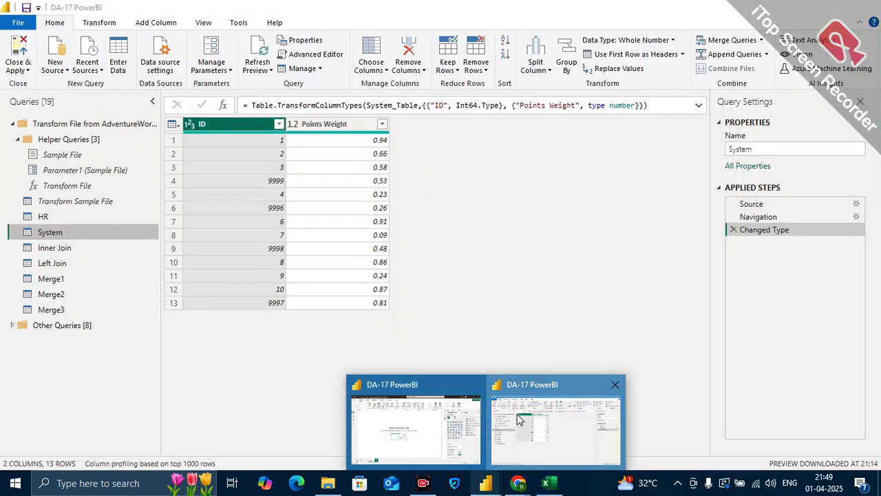
left_click(520, 420)
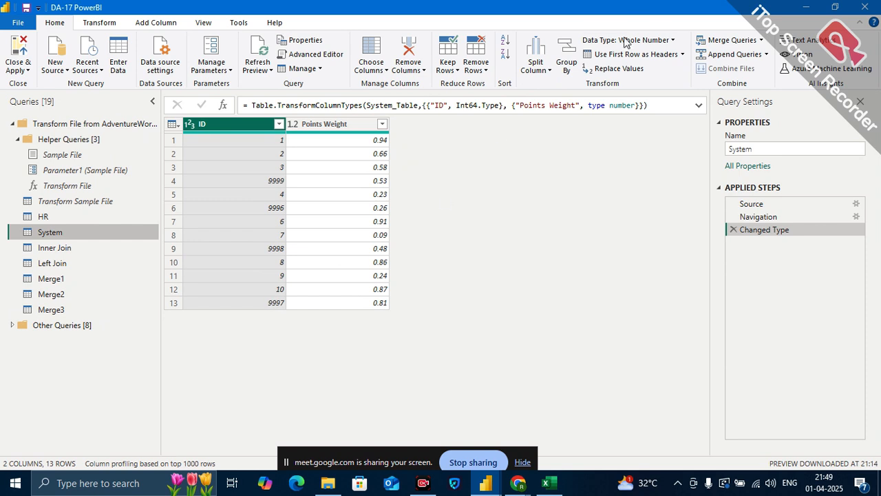
left_click(762, 41)
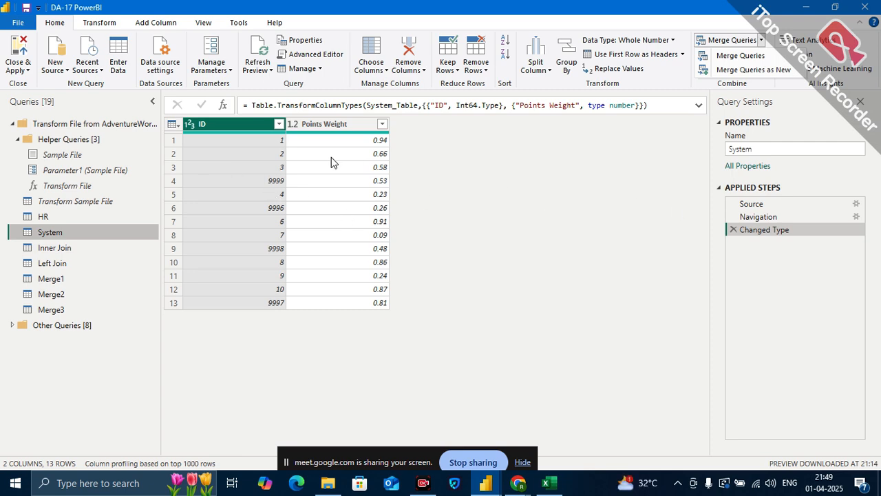
Switch back to the Excel workbook, add a new sheet, and enter the header ID in cells C2 and F2.
left_click(553, 487)
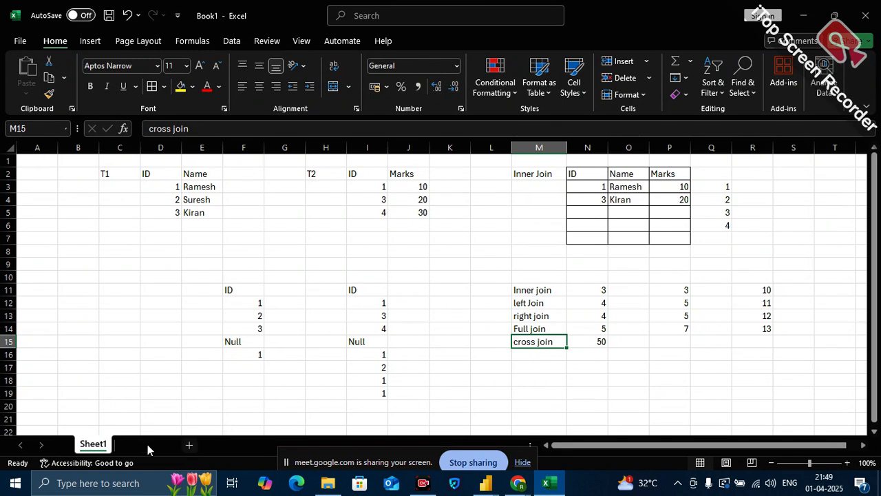
left_click(146, 447)
left_click(131, 173)
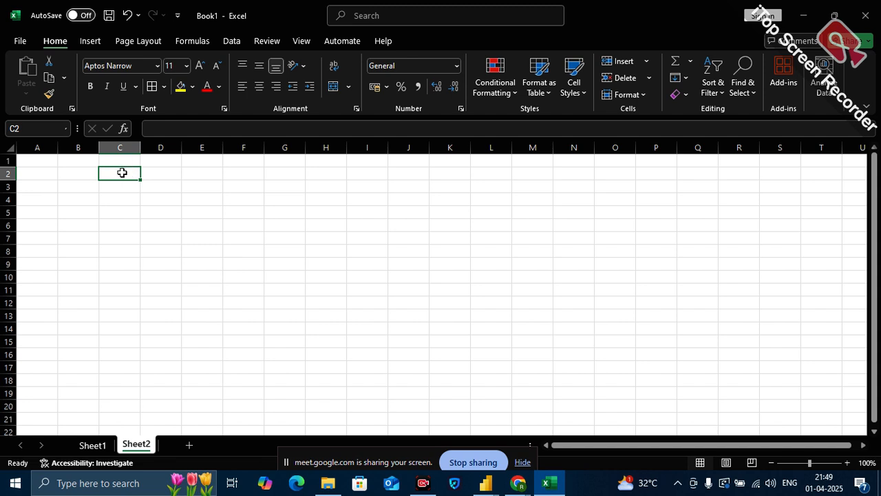
type("ID")
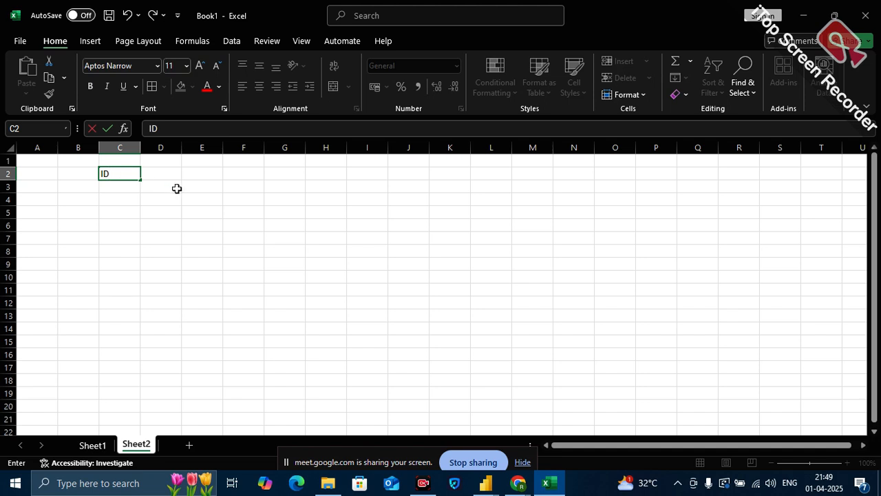
left_click(252, 176)
type("ID")
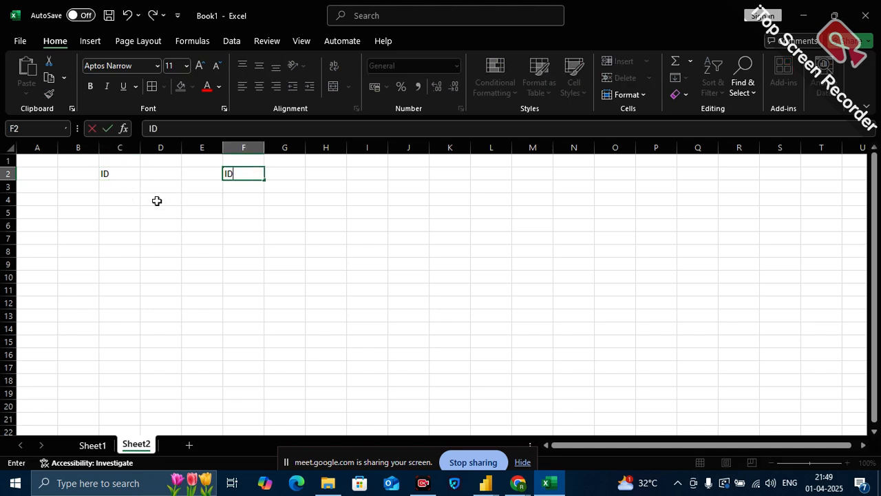
Fill the first ID list in C3:C7 with 1, NULL, NULL, 2 and 3.
left_click(128, 189)
type("1")
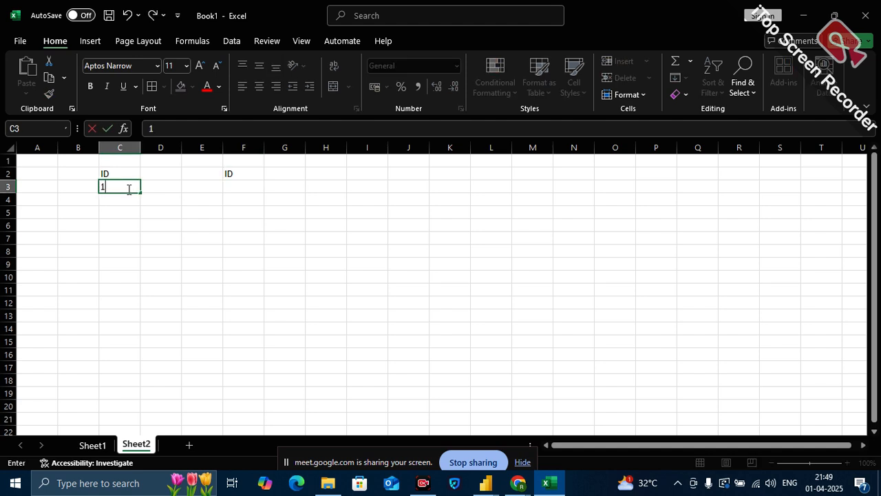
left_click(117, 197)
type("NULL")
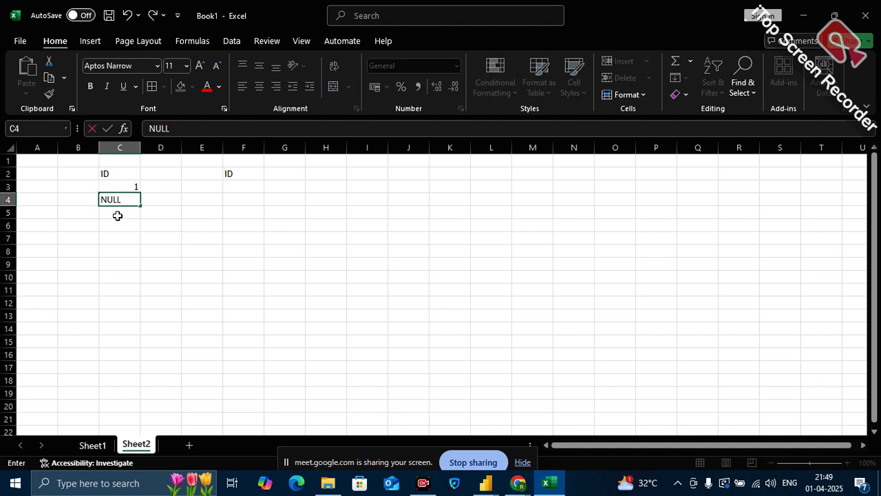
left_click(118, 216)
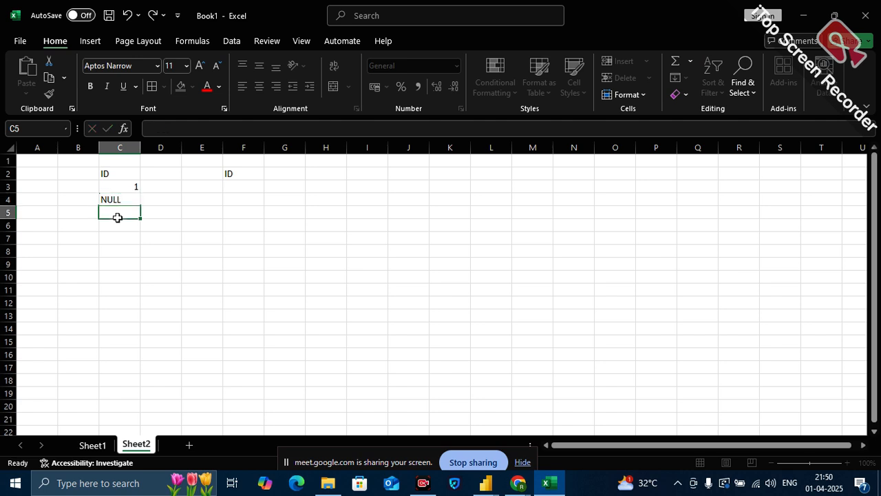
type("NULL")
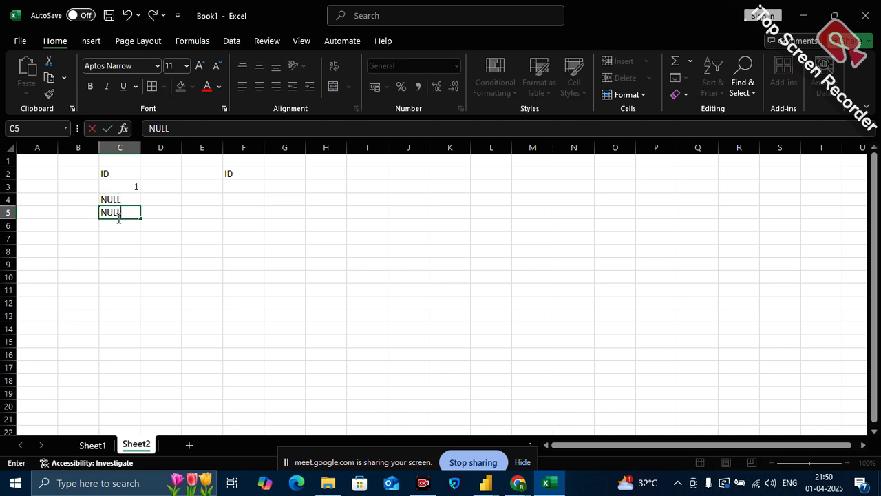
left_click(120, 231)
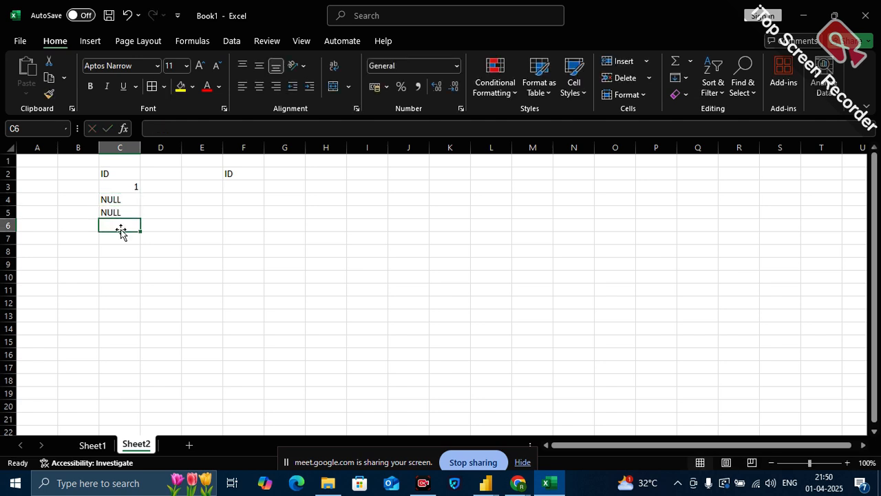
type("2")
left_click(121, 238)
type("3")
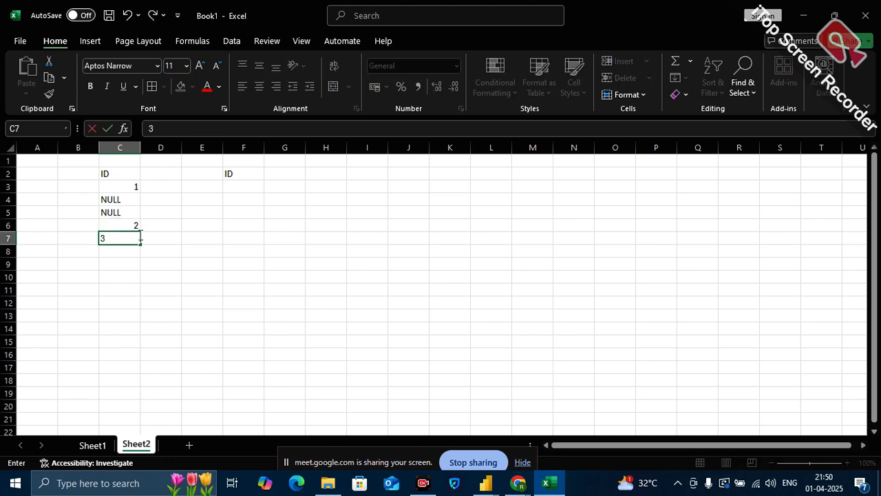
Fill the second ID list in F3:F7 with NULL, 1, 1, 3 and 2.
left_click(245, 189)
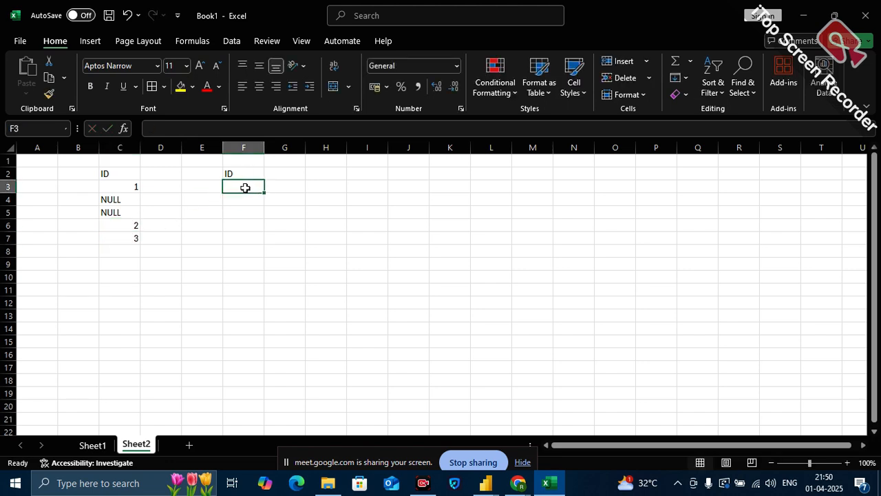
type("NULL")
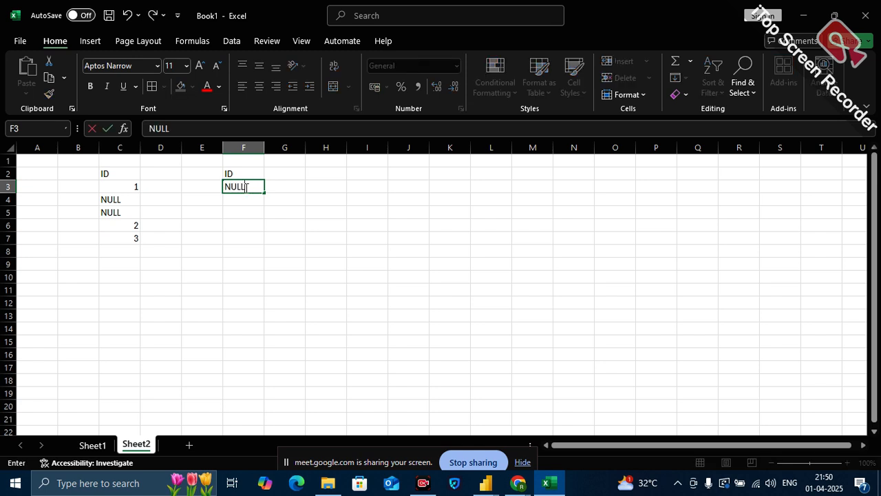
left_click(244, 201)
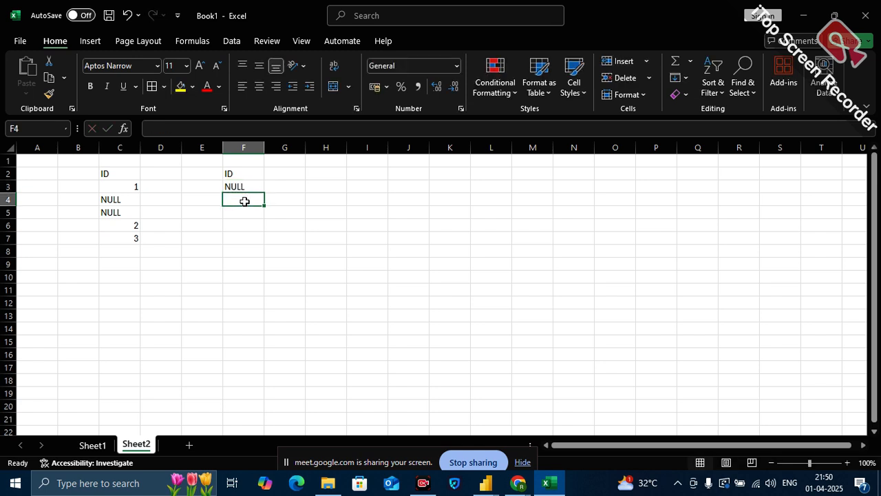
type("1")
left_click(242, 212)
type("1")
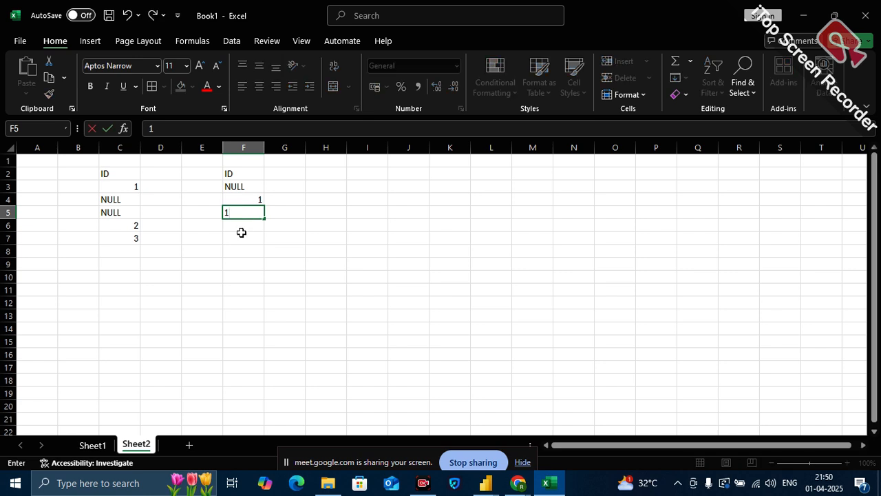
left_click(242, 225)
type("3")
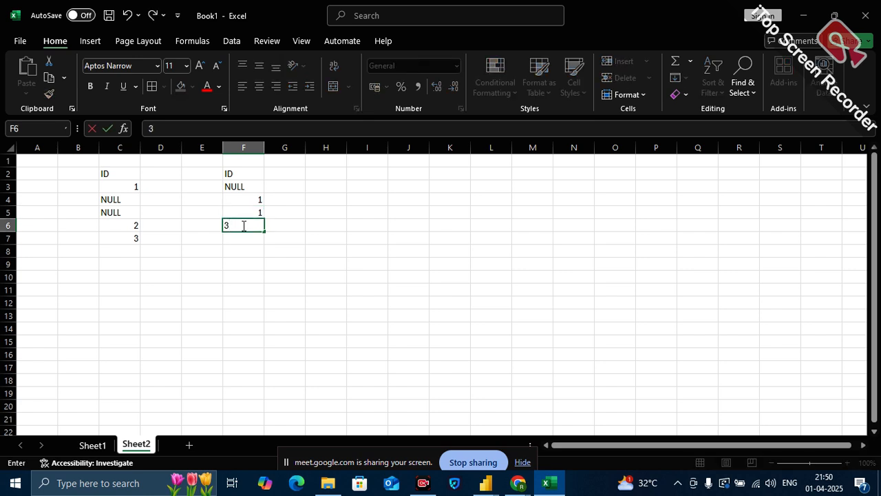
left_click(239, 235)
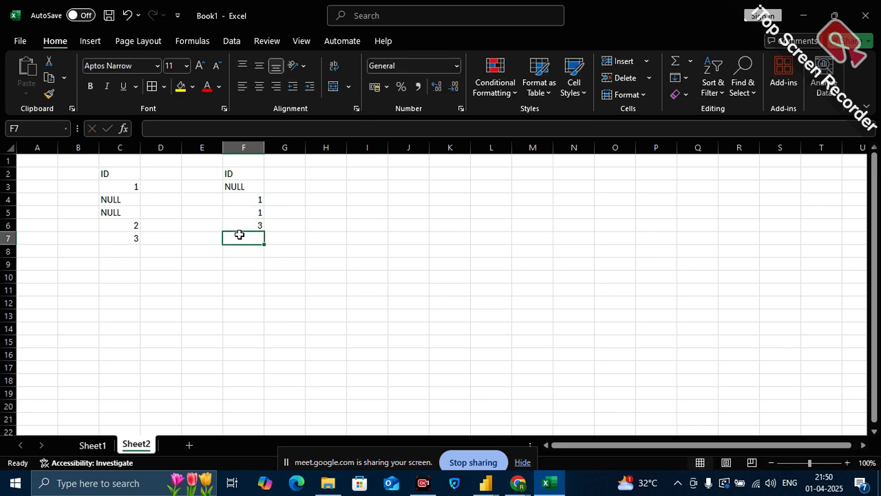
type("2")
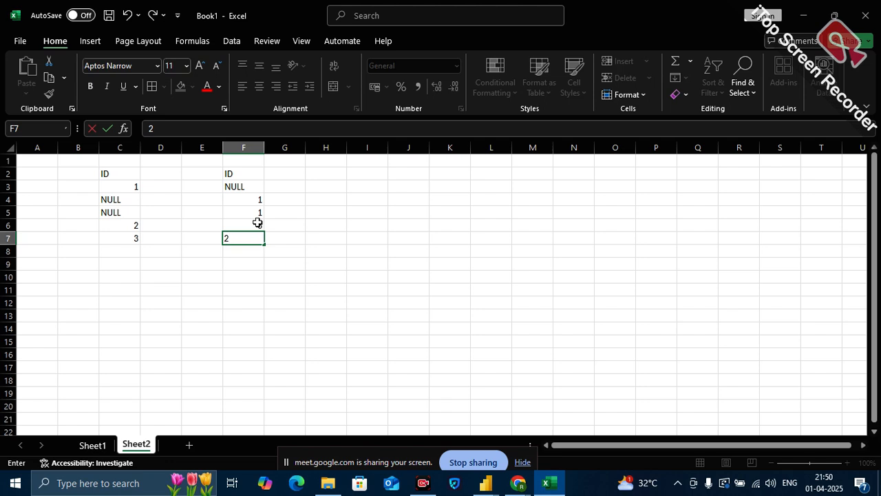
left_click(344, 225)
Label cell I3 as Inner Join and enter its row count 4 in cell J3.
left_click(375, 185)
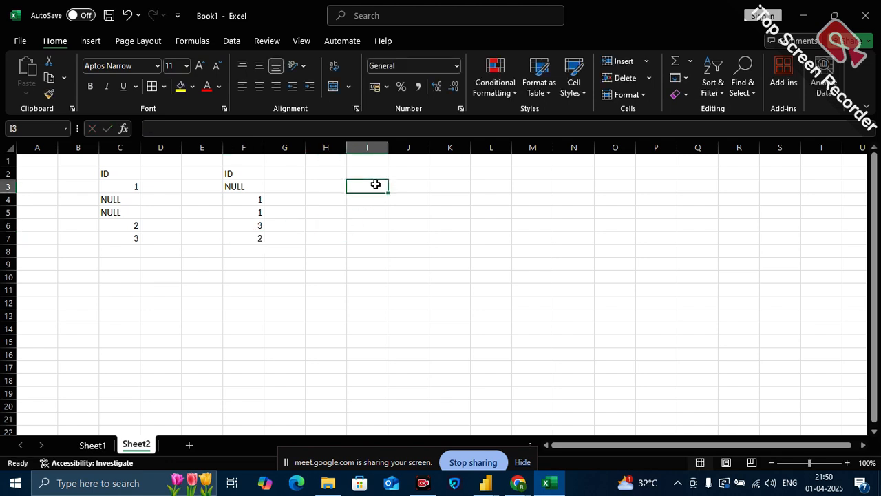
type("Inner")
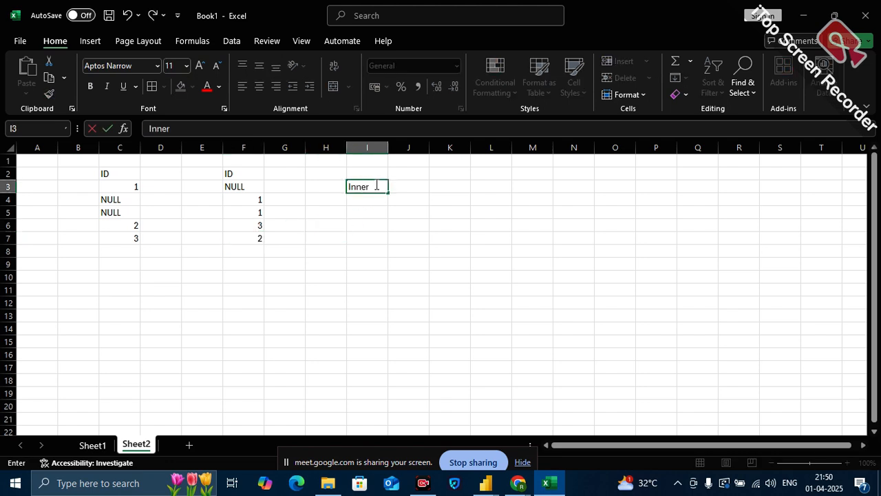
type(" Join")
left_click(437, 197)
left_click_drag(388, 147, 388, 148)
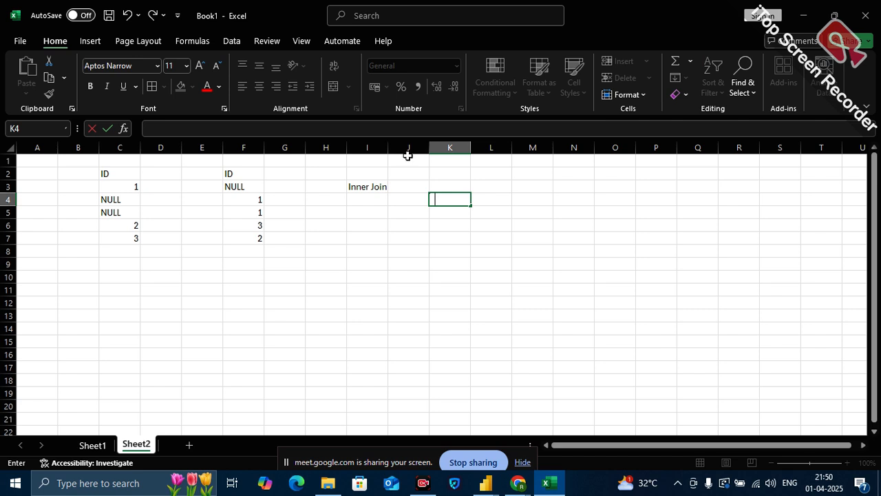
left_click(407, 187)
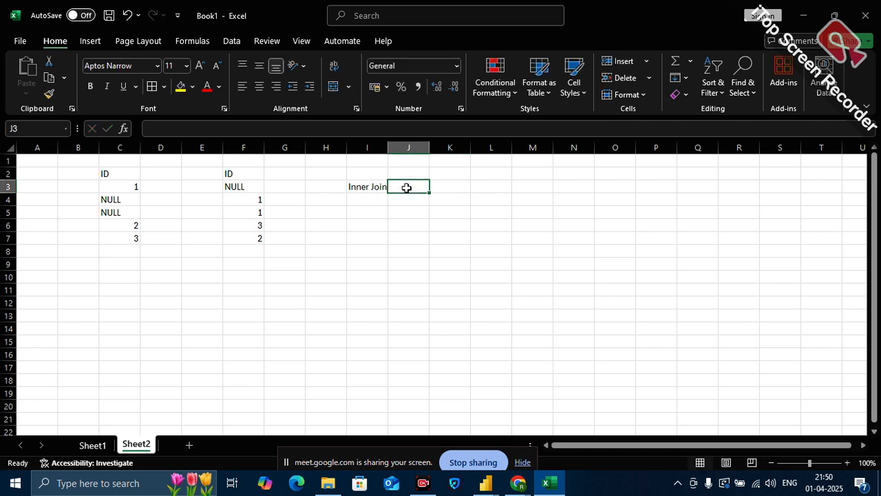
type("=")
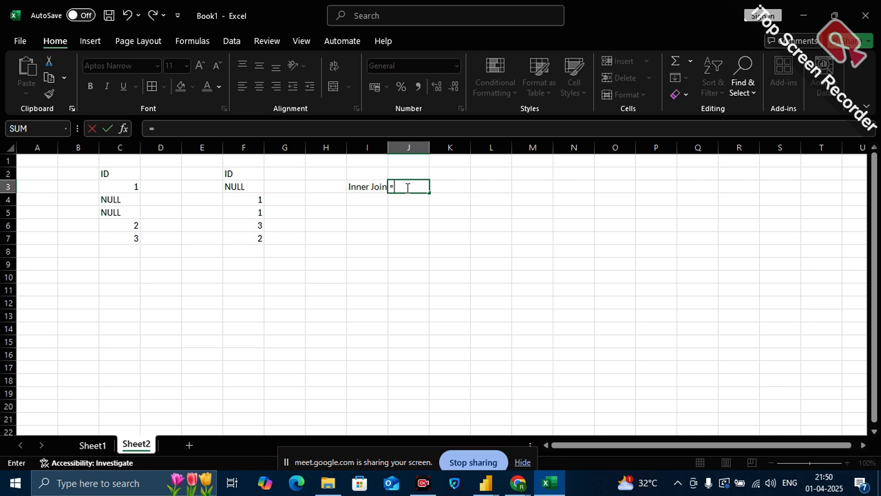
key("Escape")
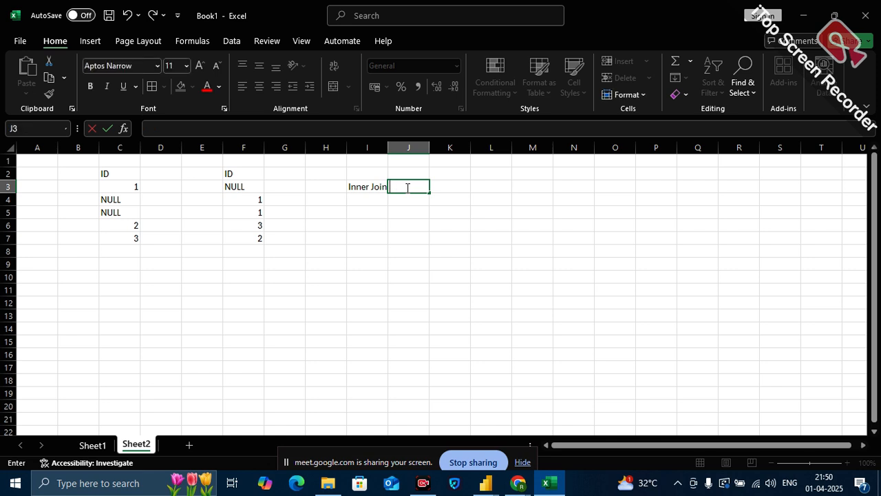
type("4")
left_click(404, 250)
Label cell I4 as Left and enter the left join row count 6 in cell J4.
left_click(377, 201)
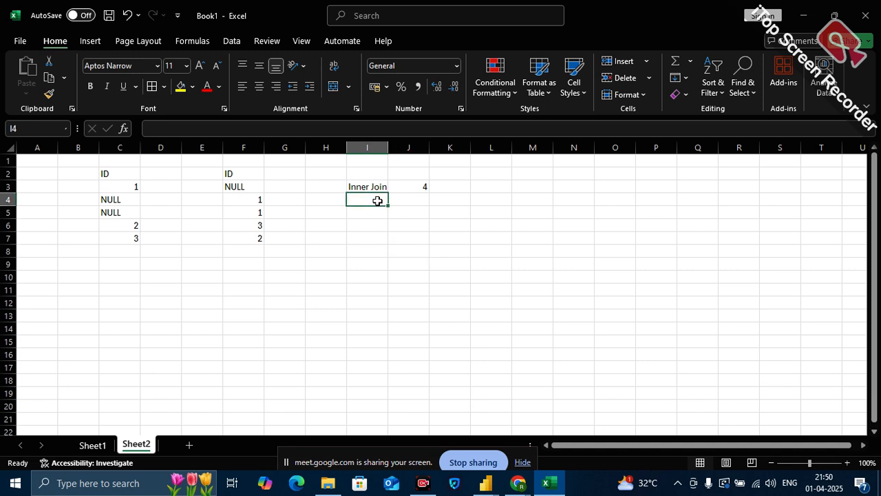
type("Left")
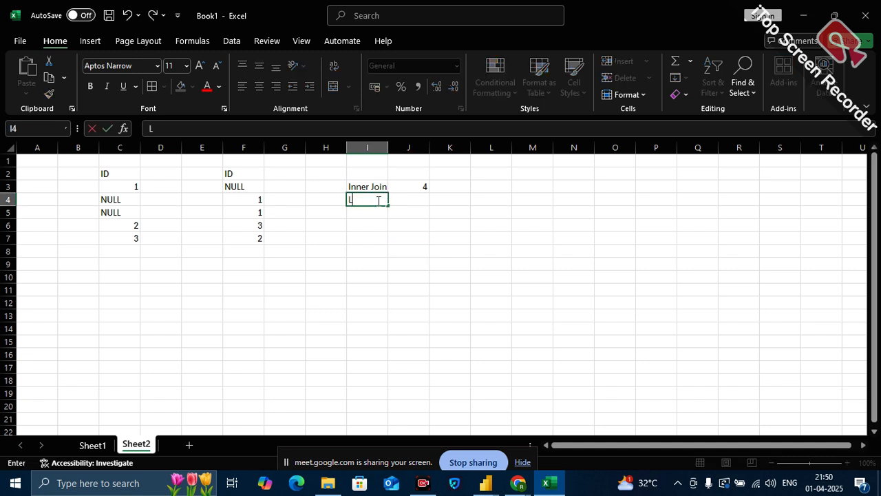
left_click(428, 200)
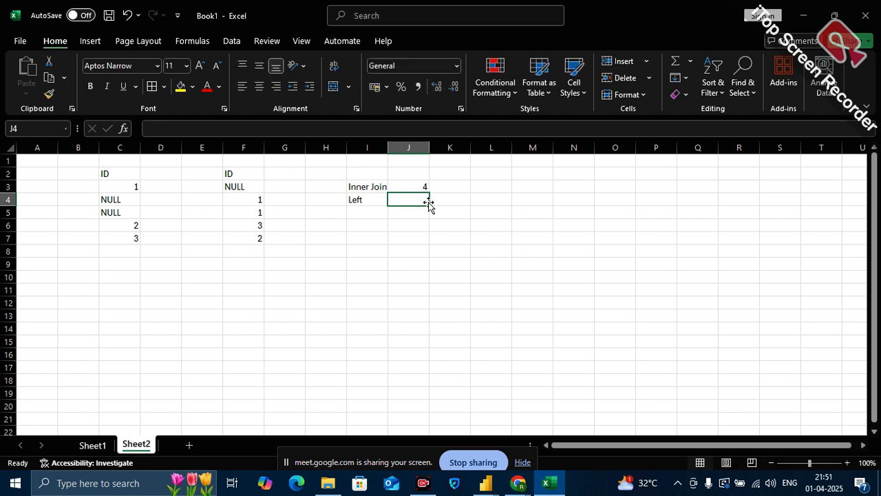
type("6")
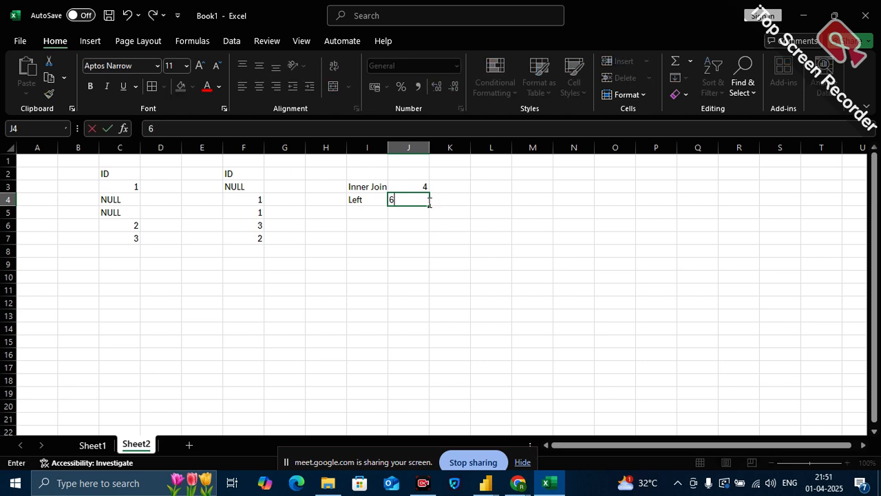
Label cell I5 as Right and enter the right join row count 5 in cell J5.
left_click(367, 212)
type("Right")
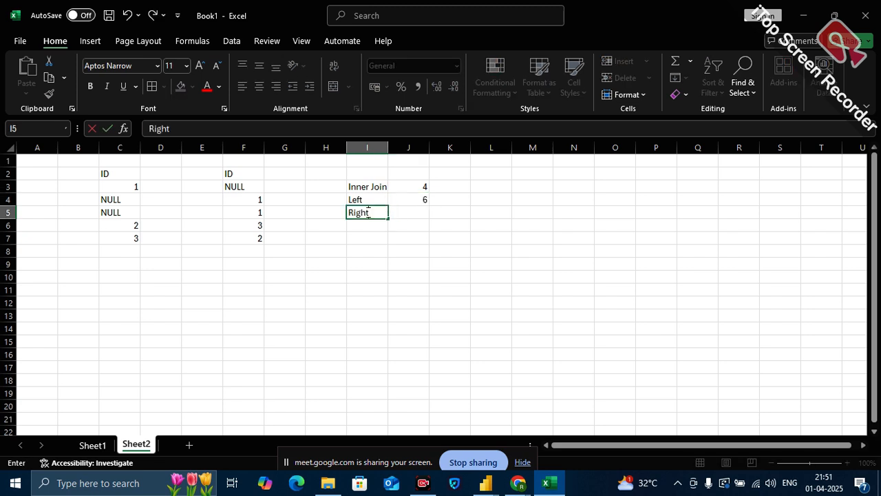
left_click(417, 213)
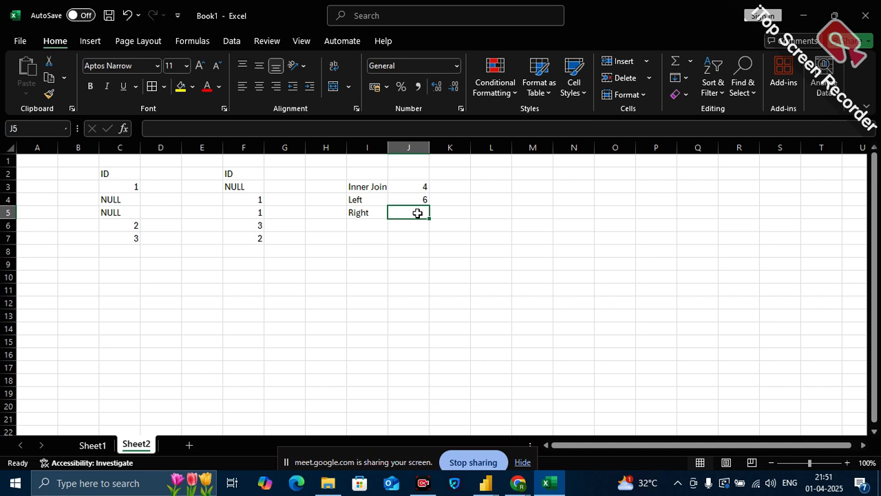
type("5")
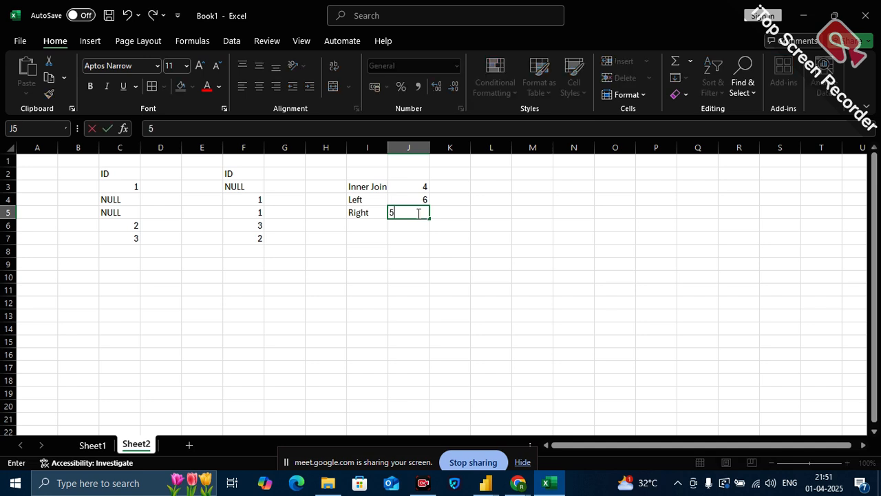
Label cell I6 as Cross and enter the cross join row count 25 in cell J6.
left_click(366, 227)
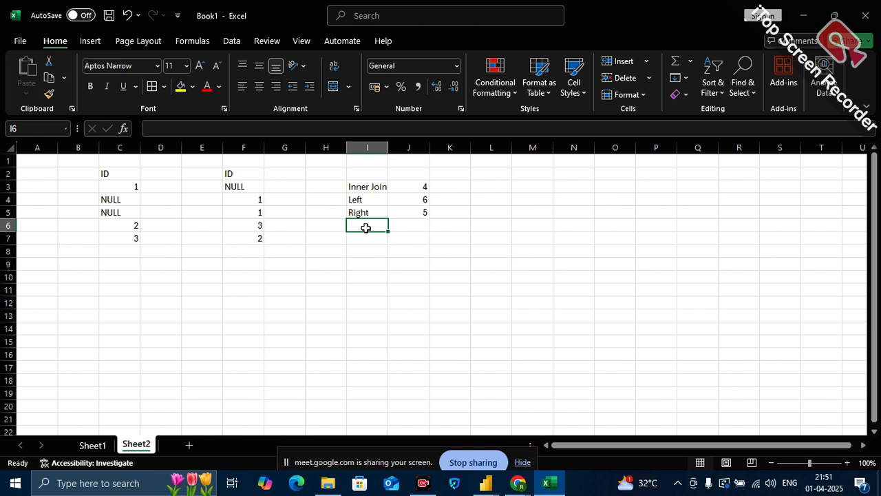
type("Cross")
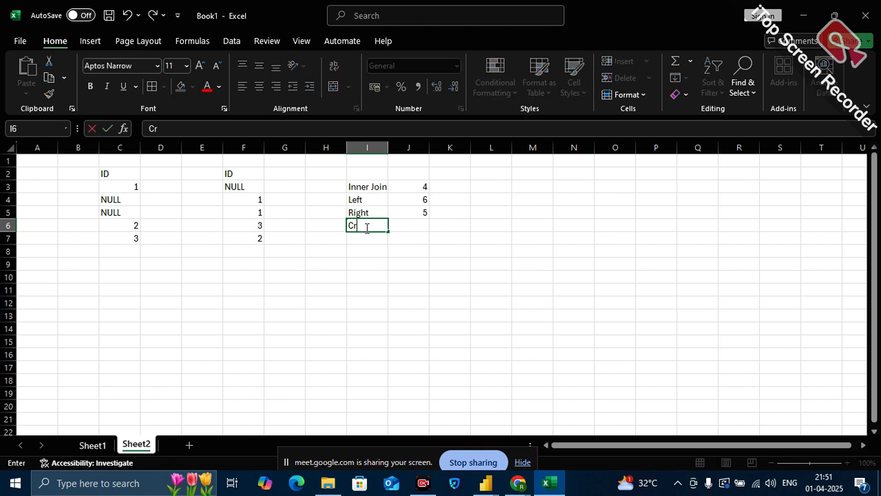
left_click(426, 225)
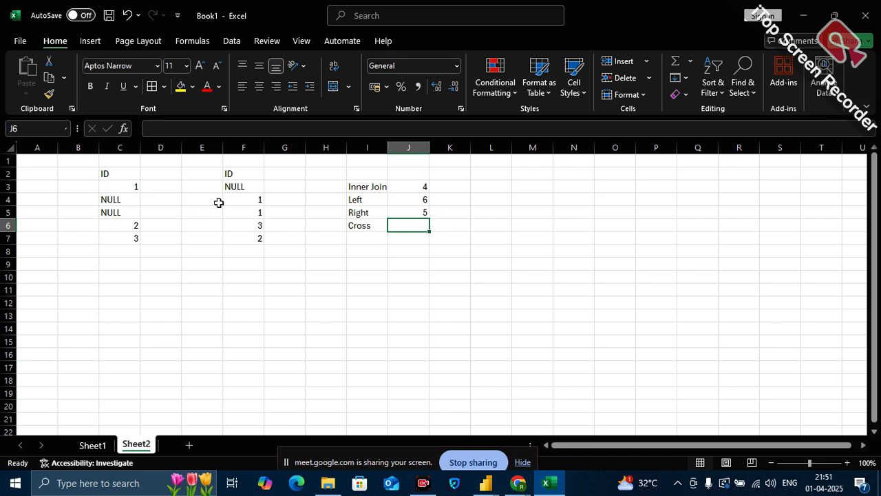
left_click(370, 229)
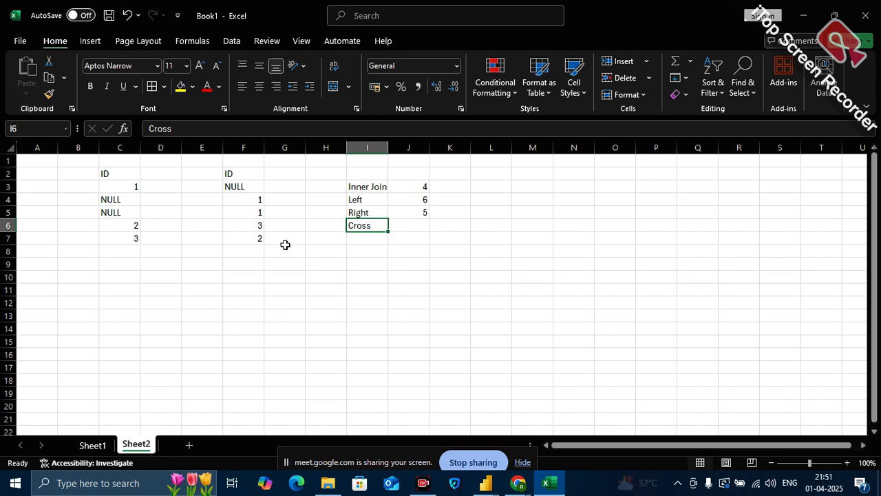
left_click(416, 224)
type("25")
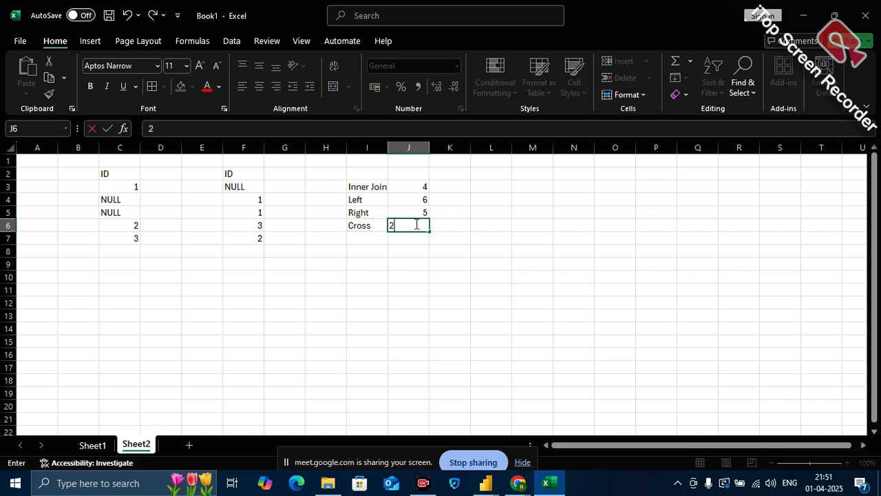
Label cell I7 as Full and enter the full join row count 7 in cell J7.
left_click(383, 238)
type("Ful")
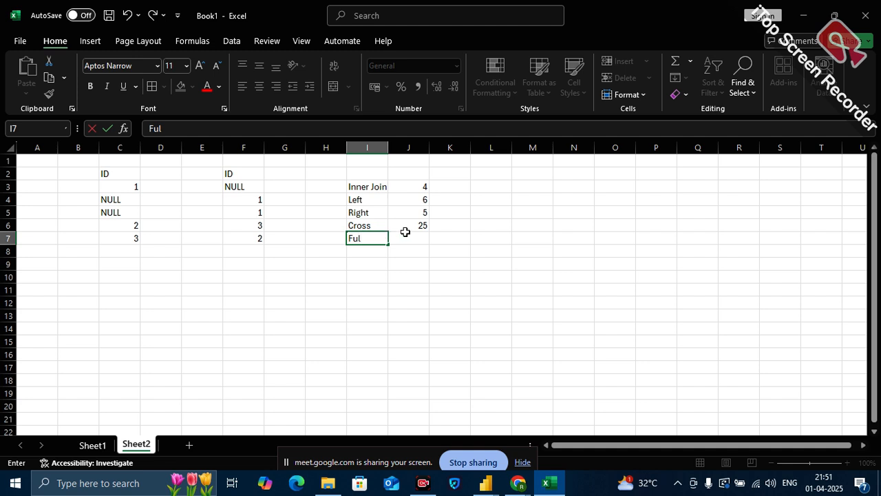
type("l")
left_click(419, 238)
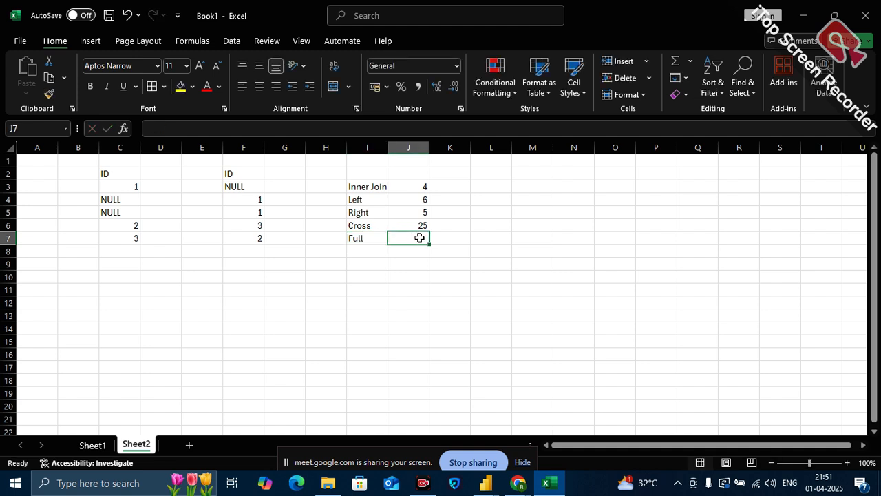
type("7")
left_click(431, 305)
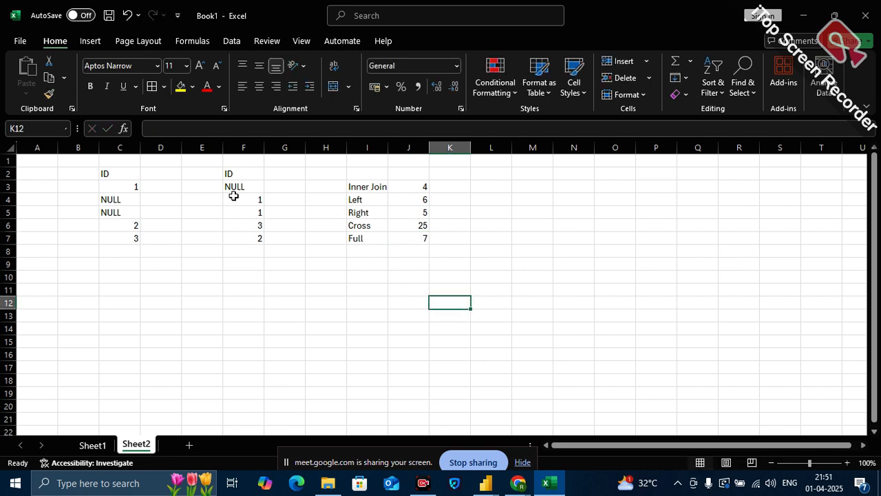
left_click_drag(374, 186, 411, 239)
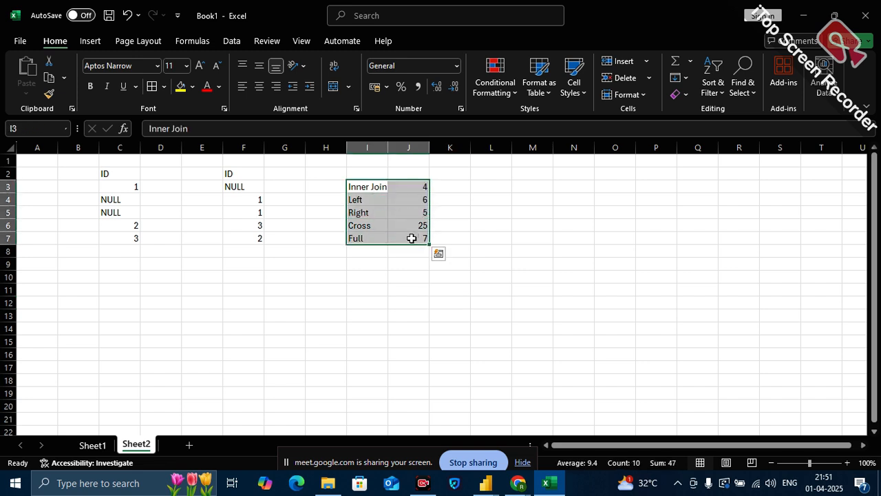
left_click(413, 289)
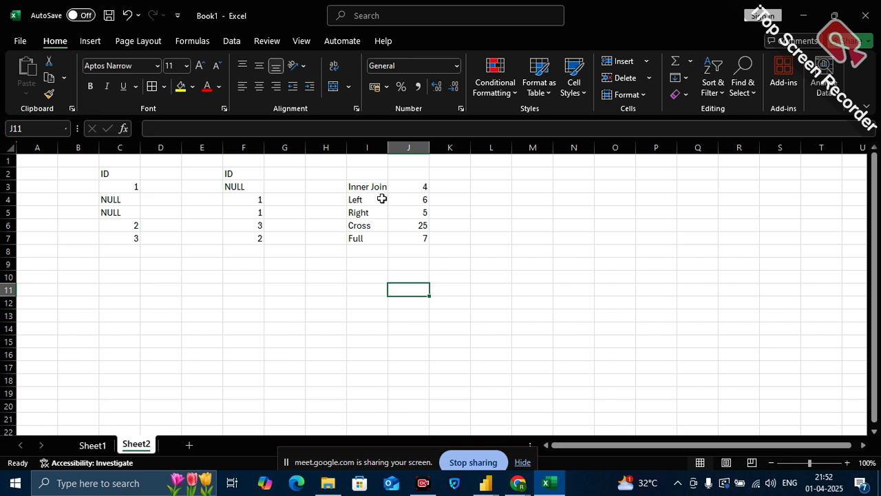
left_click_drag(128, 176, 243, 243)
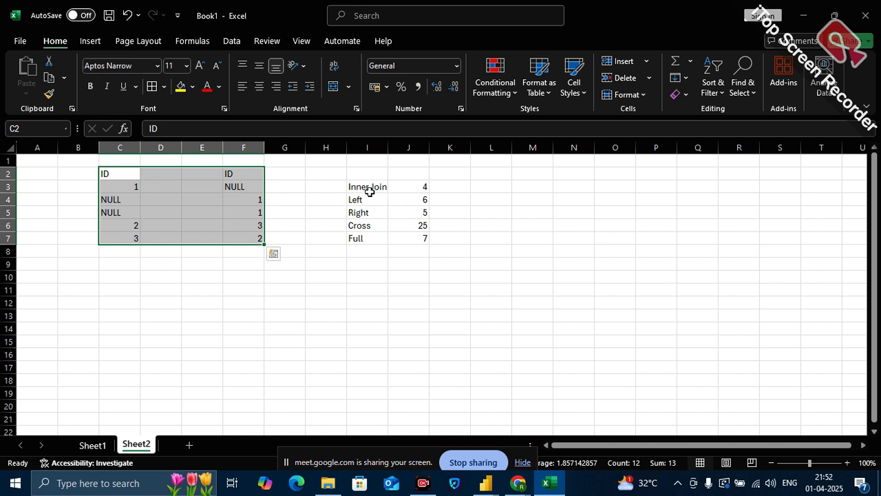
left_click(489, 288)
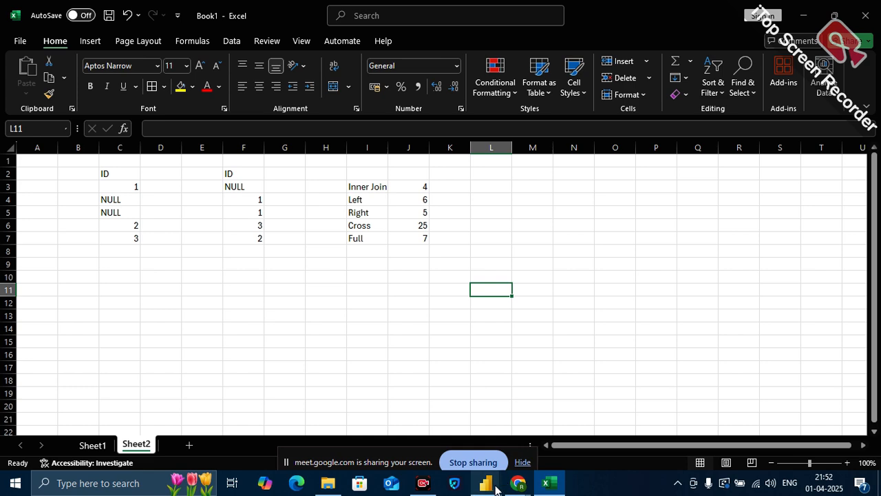
Switch to the Power Query Editor of DA-17 PowerBI and collapse the Transform File and Other Queries groups.
mouse_move(494, 491)
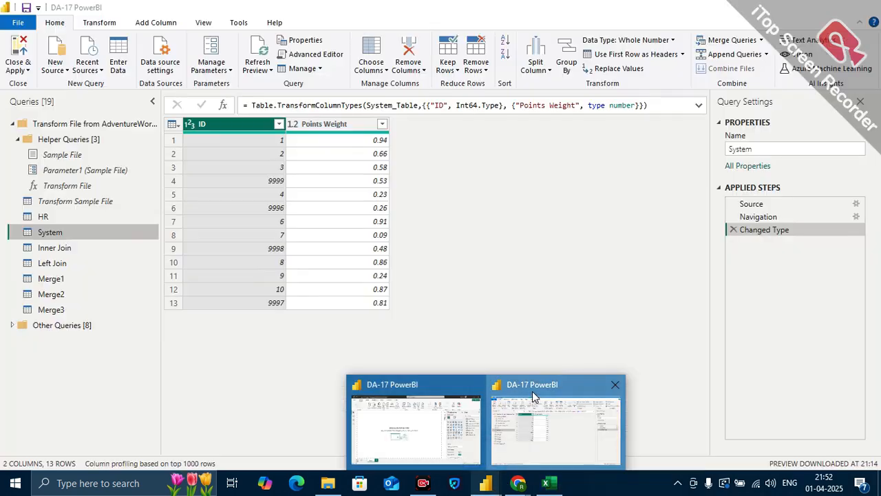
left_click(499, 383)
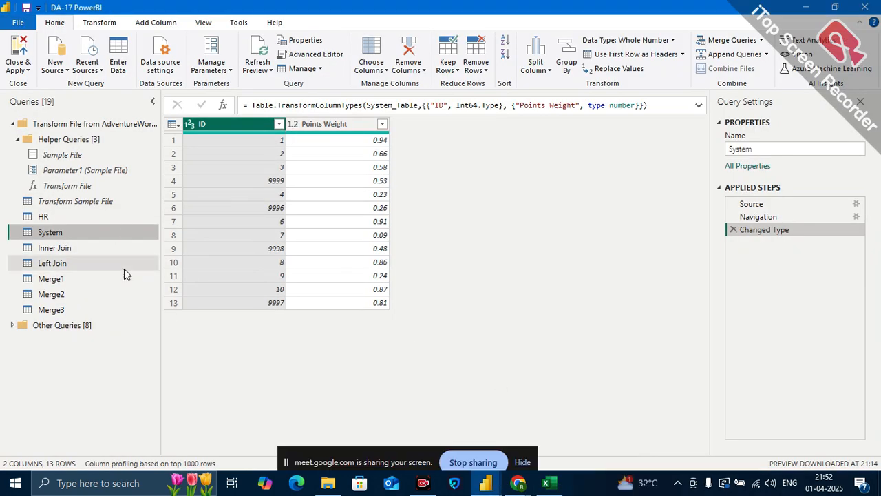
left_click(28, 124)
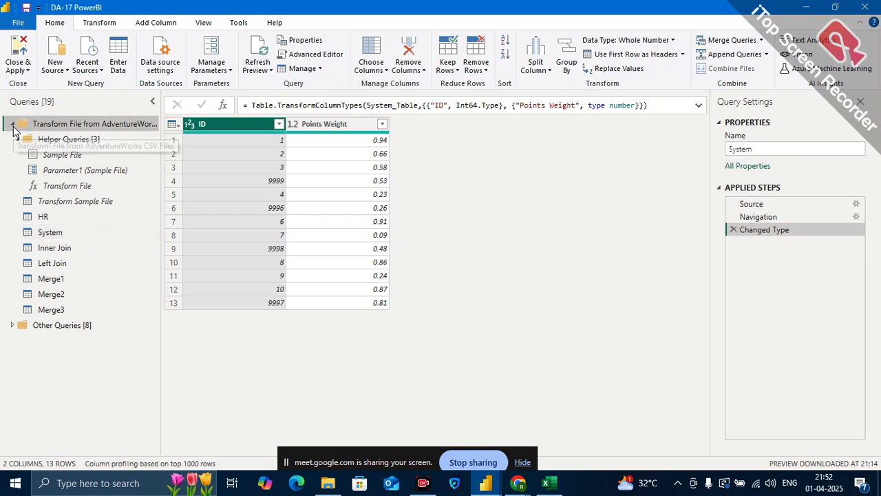
left_click(11, 123)
left_click(13, 139)
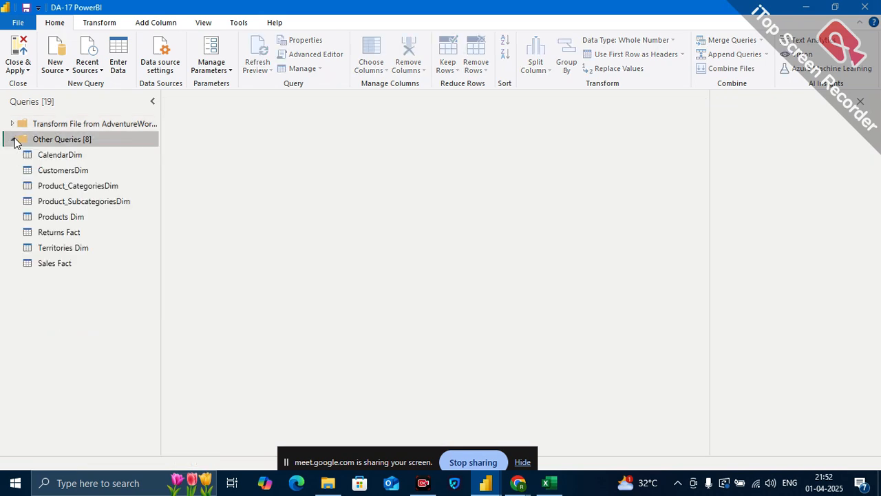
left_click(13, 139)
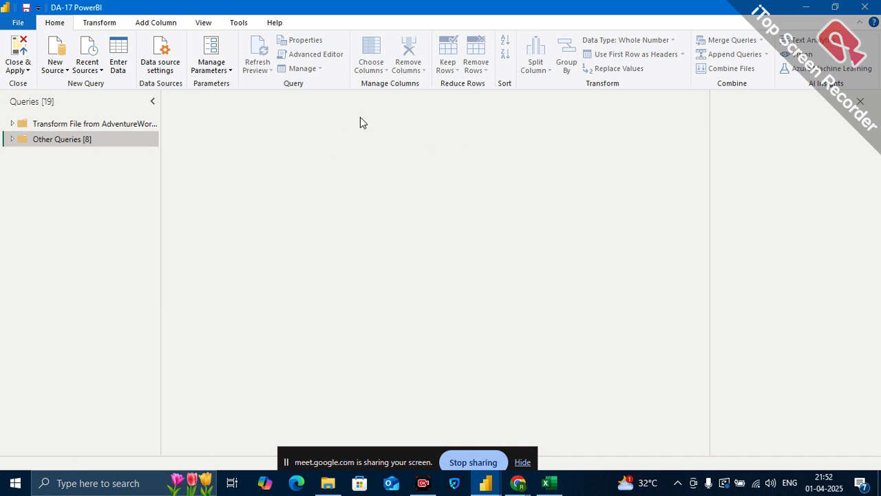
Expand the Other Queries group and open the Sales Fact query.
left_click(103, 24)
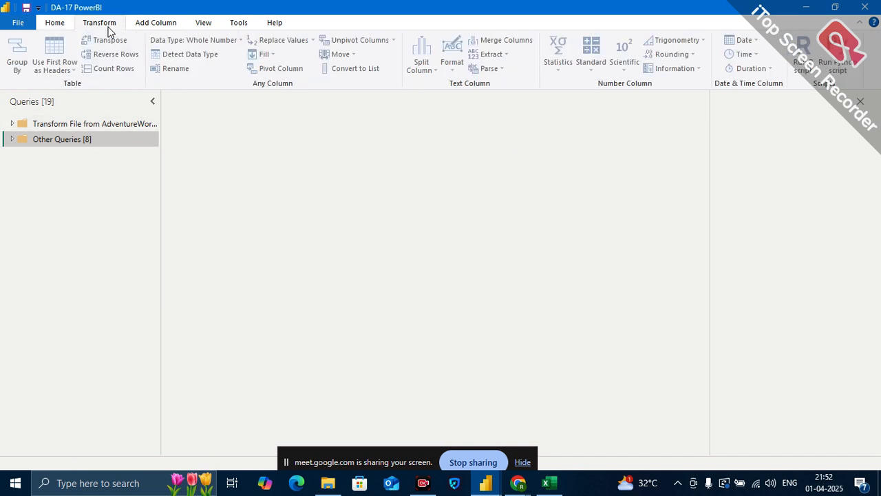
left_click(55, 22)
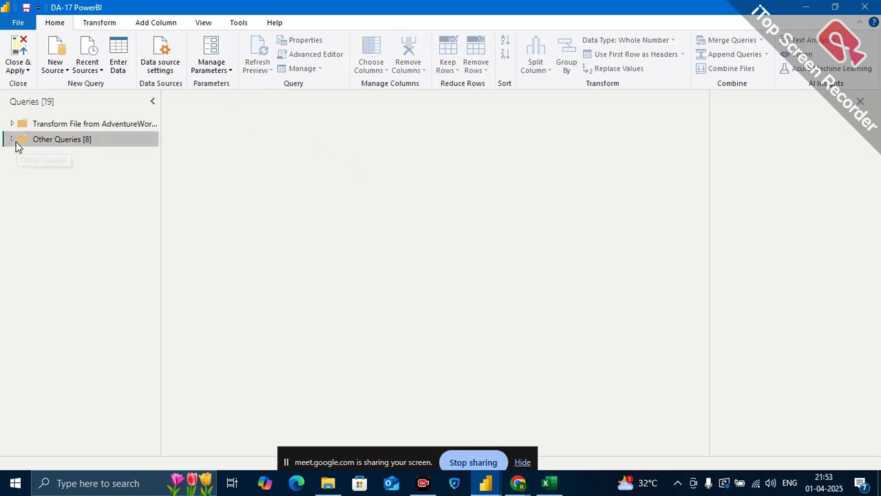
left_click(12, 139)
left_click(107, 23)
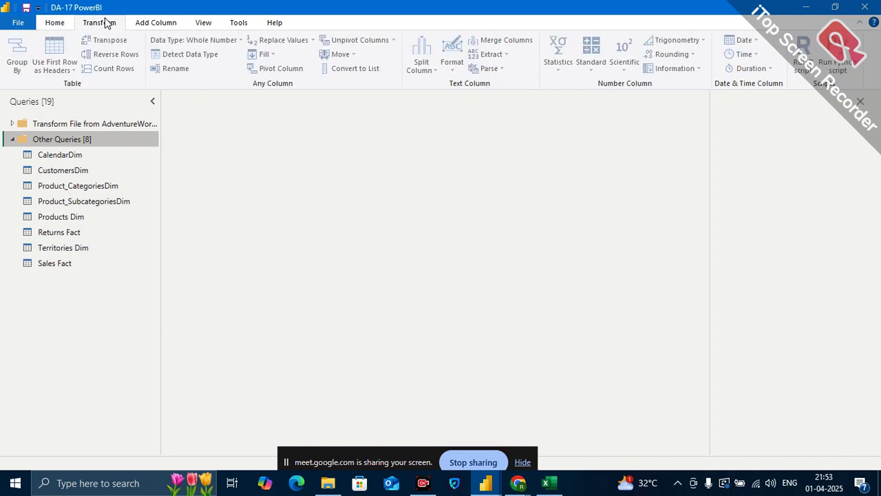
left_click(171, 23)
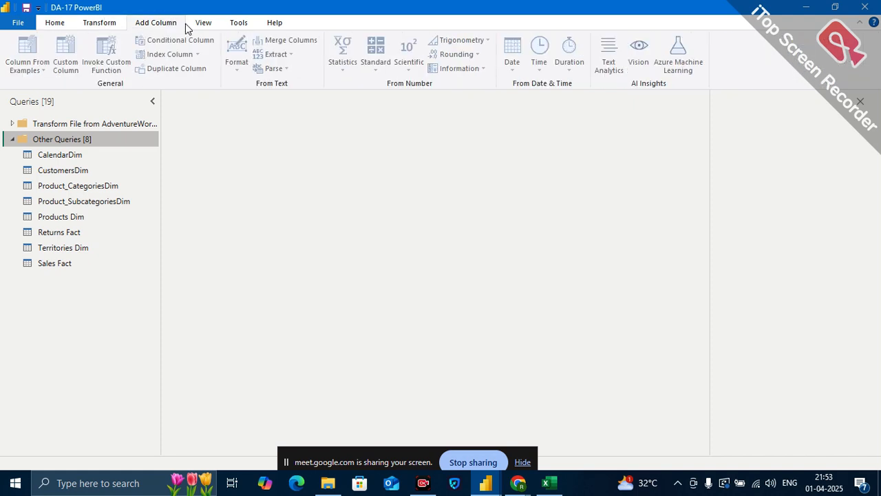
left_click(64, 263)
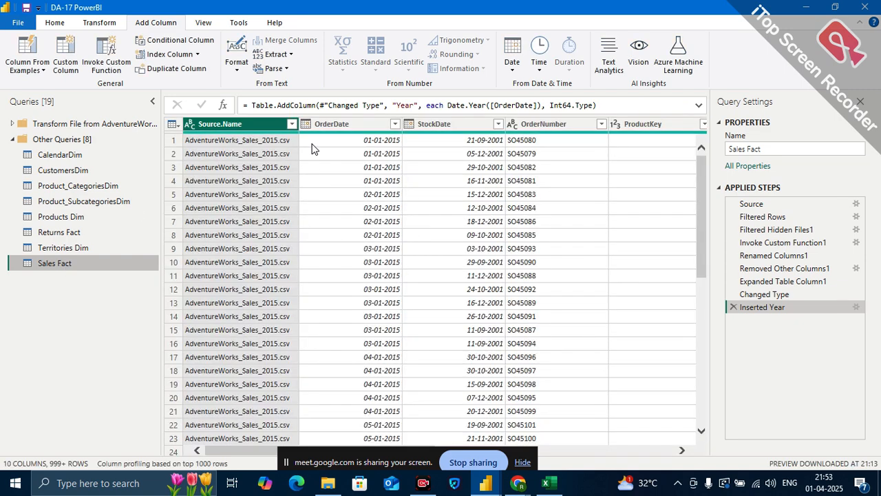
Keep only the OrderNumber column in the Sales Fact query using Choose Columns.
left_click(55, 23)
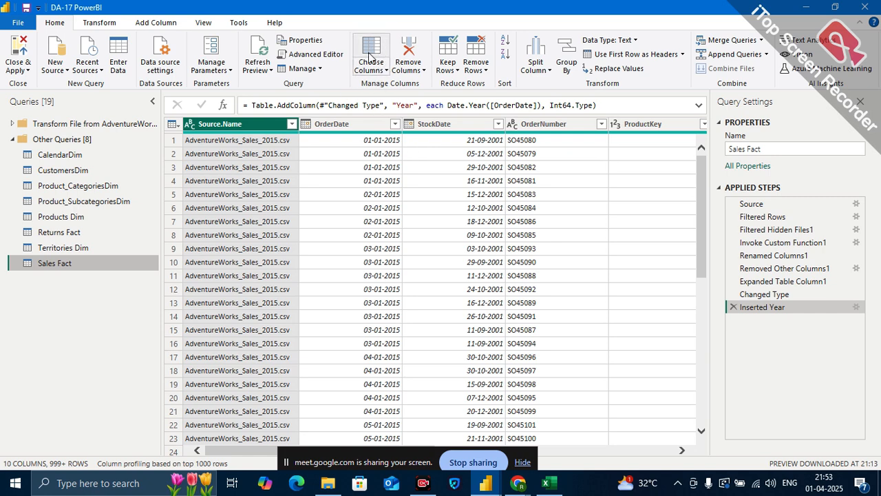
left_click(387, 71)
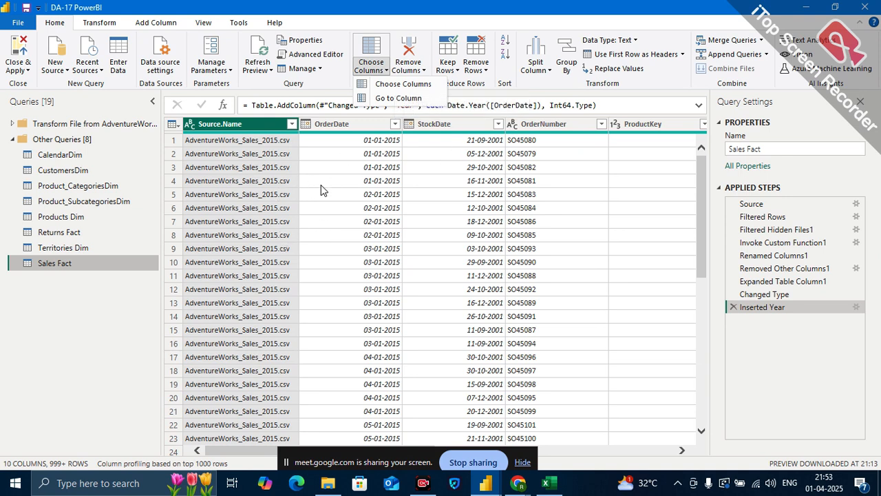
scroll(510, 216, "right", 3)
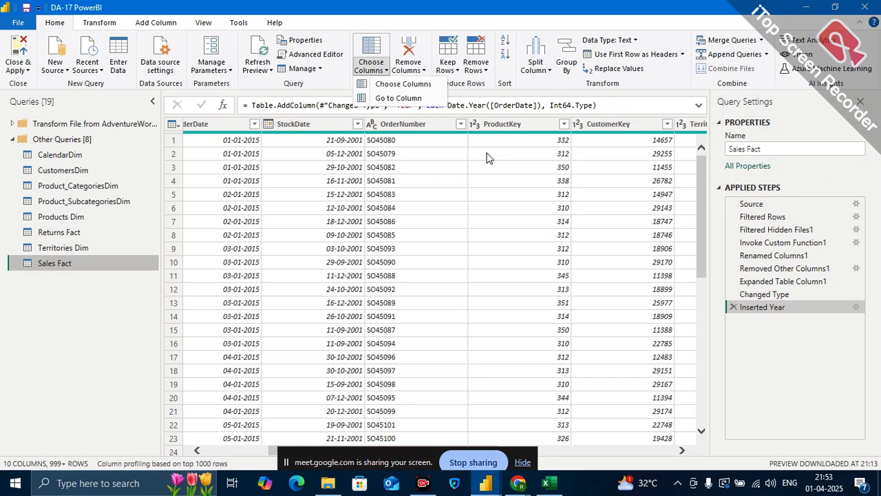
scroll(559, 259, "right", 3)
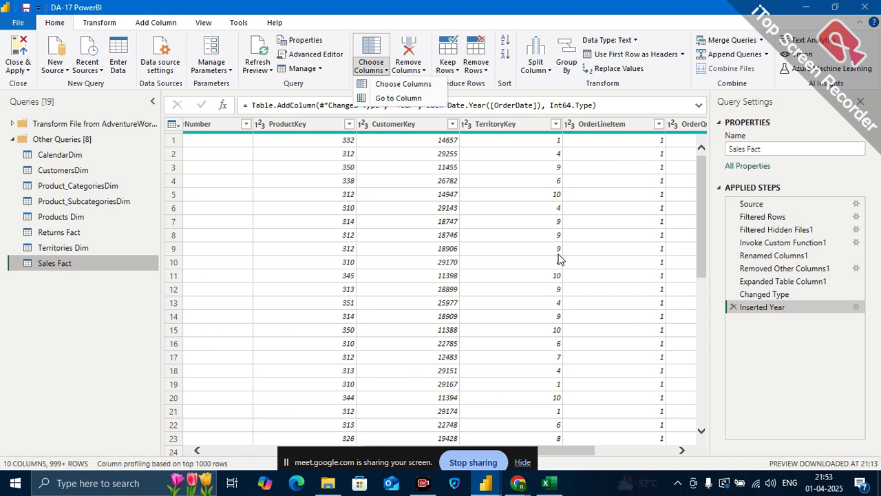
left_click(402, 85)
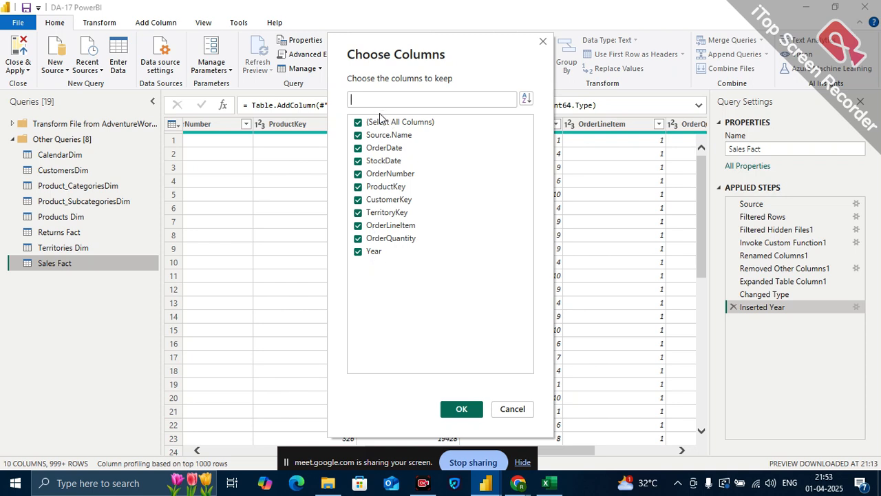
left_click(373, 124)
left_click(384, 175)
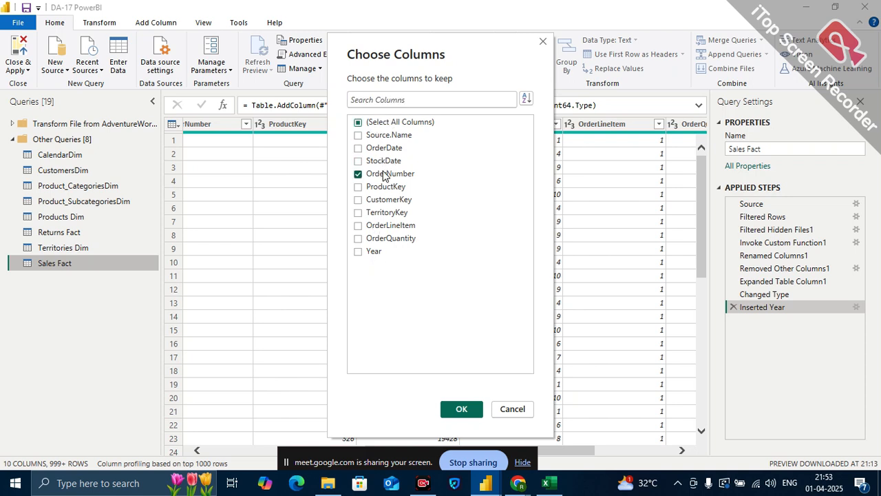
left_click(462, 410)
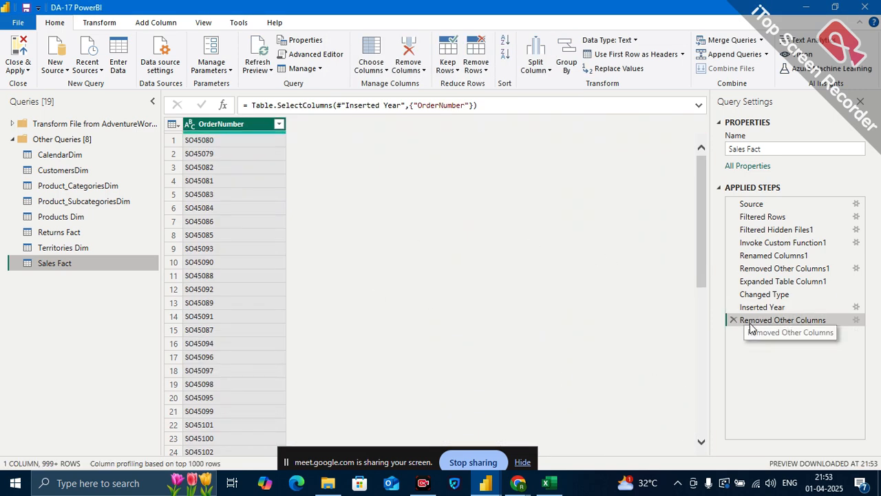
Delete the Removed Other Columns step from the Sales Fact query's applied steps.
left_click(418, 71)
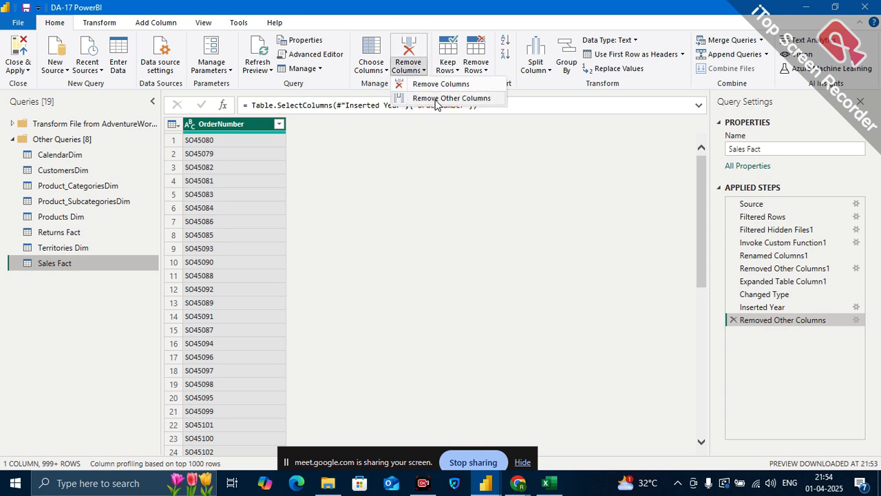
left_click(371, 69)
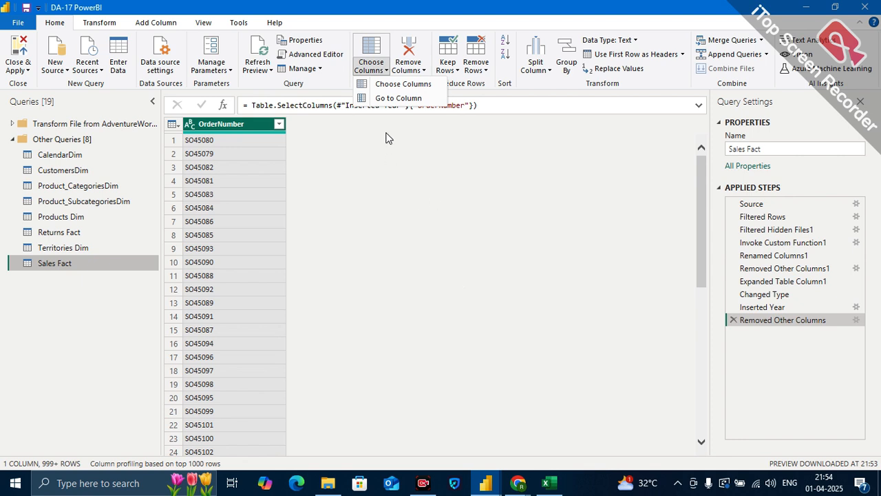
left_click(387, 71)
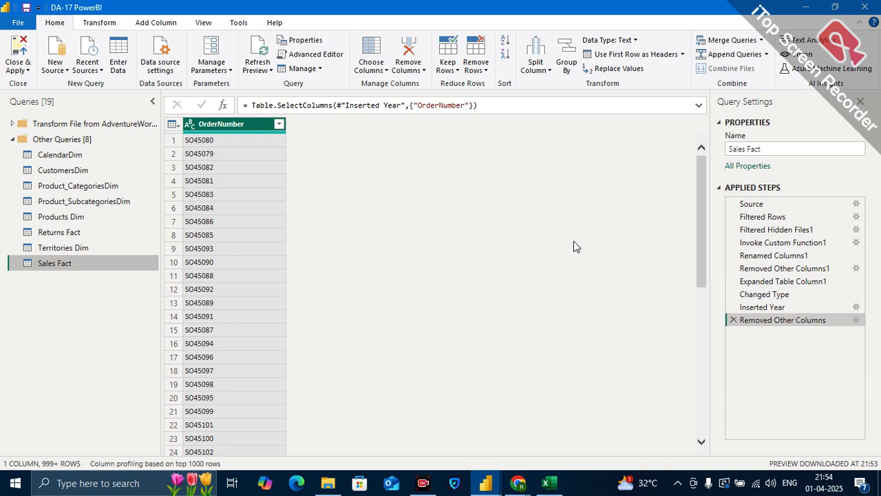
left_click(734, 320)
Jump to the OrderQuantity column of the Sales Fact query using Go to Column.
left_click(387, 70)
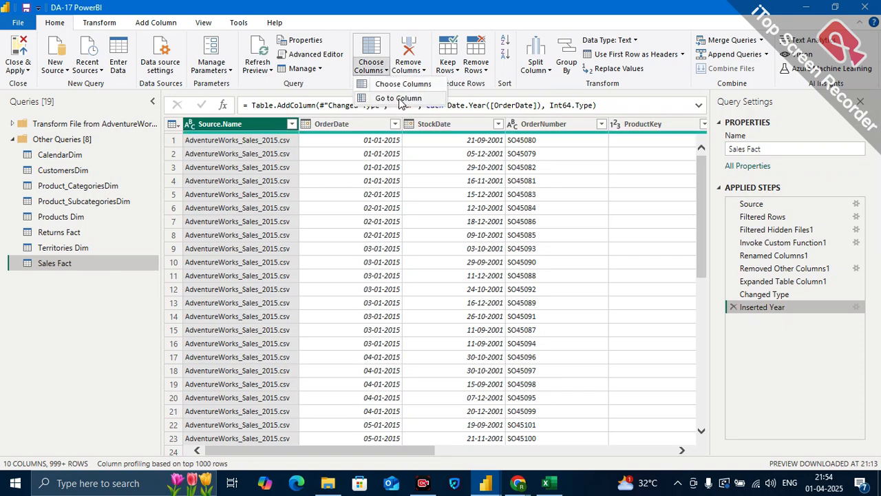
left_click(400, 98)
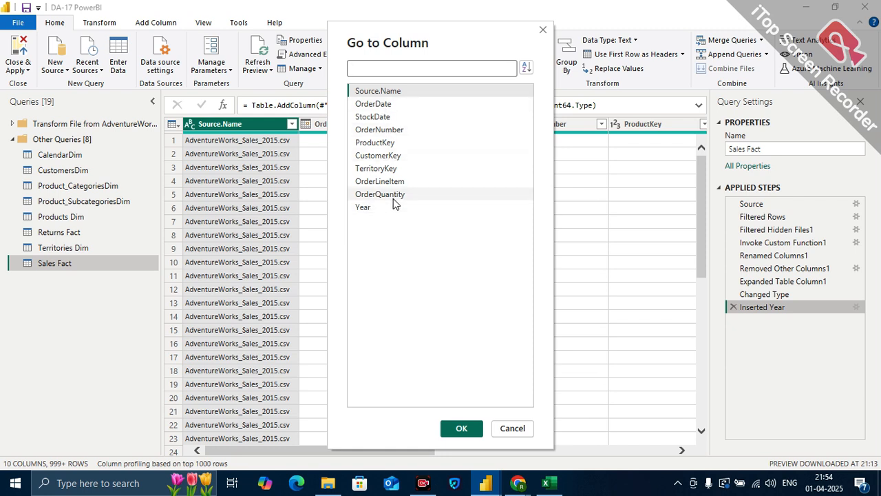
left_click(369, 196)
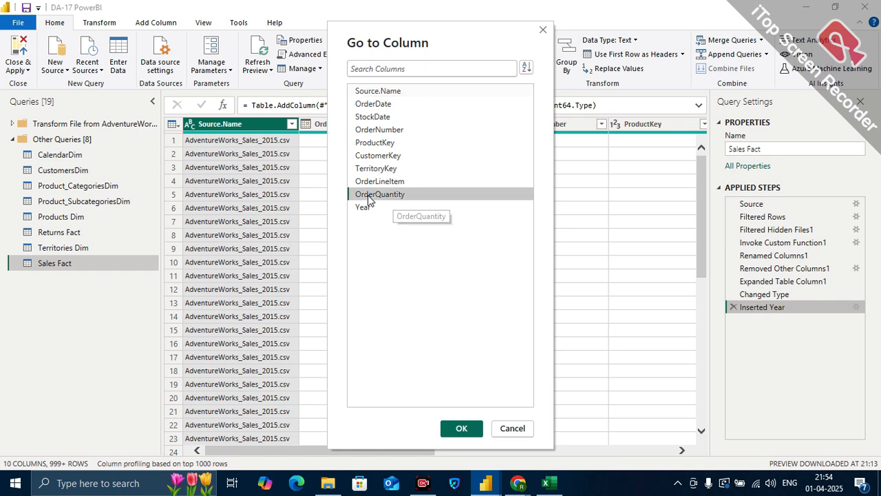
left_click(462, 434)
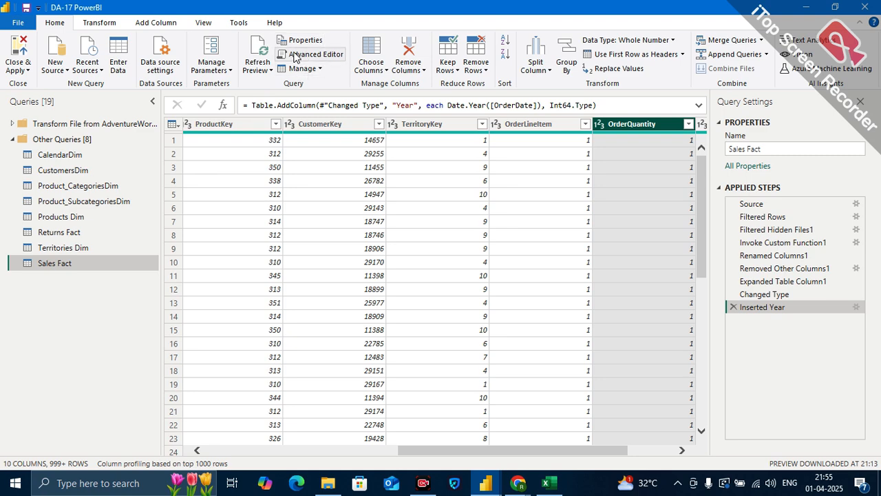
Copy the entire M code of the Sales Fact query from the Advanced Editor, leaving the query's code unedited.
left_click(320, 57)
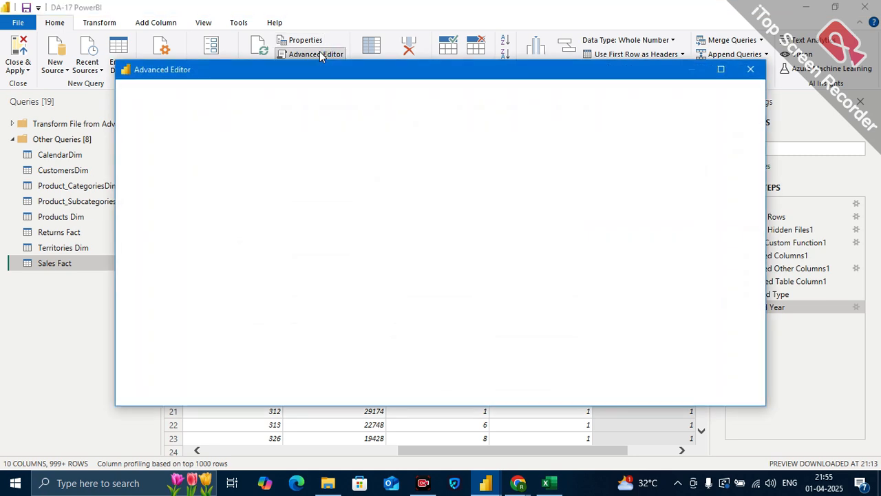
left_click_drag(150, 317, 146, 138)
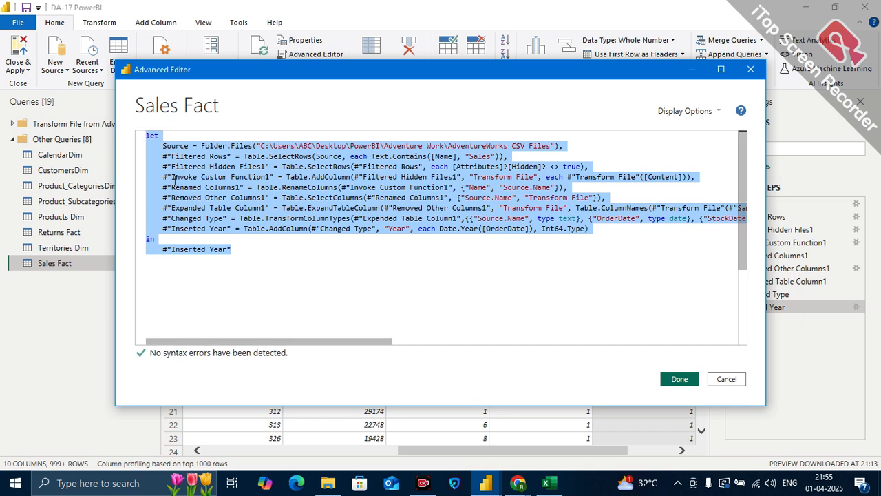
left_click(460, 229)
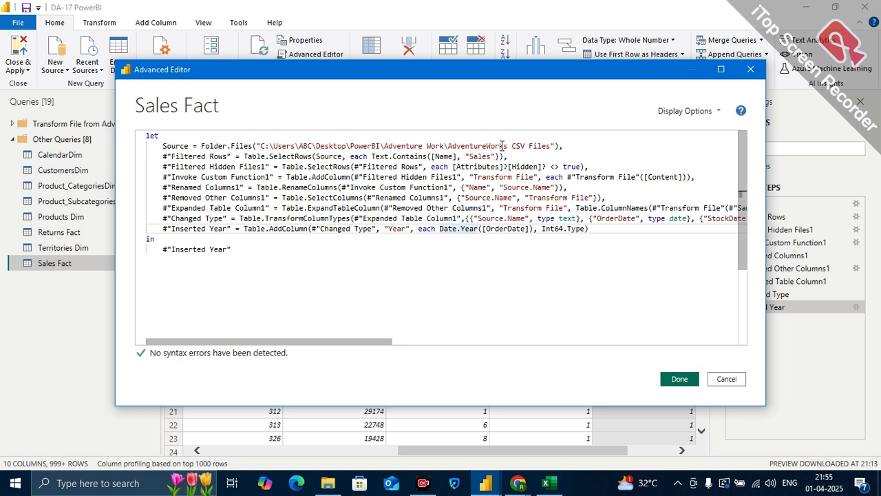
left_click_drag(552, 146, 257, 147)
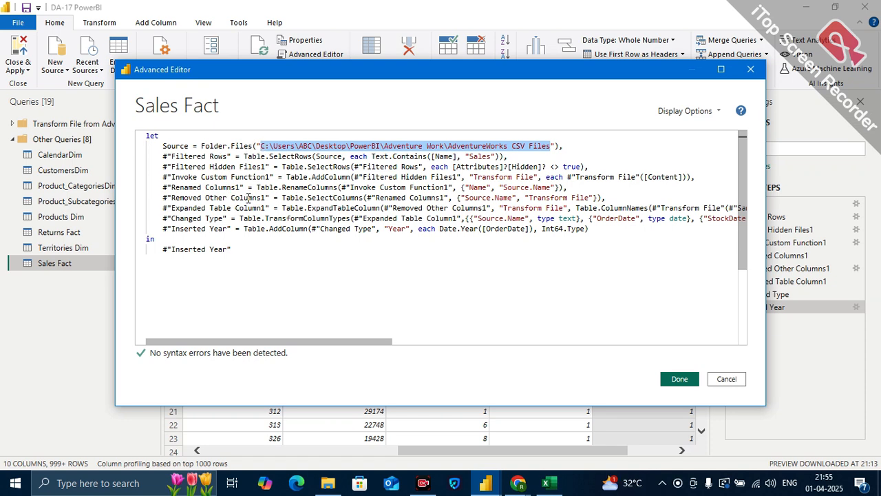
left_click(329, 259)
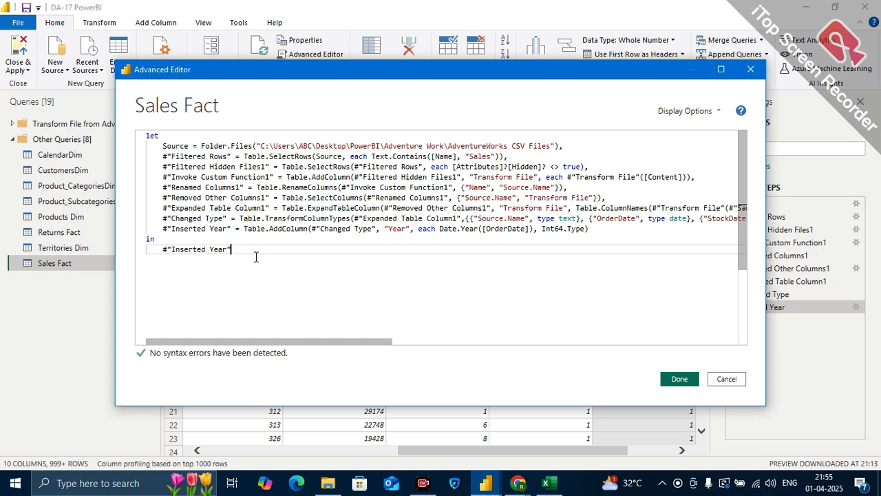
key("ctrl+a")
key("ctrl+c")
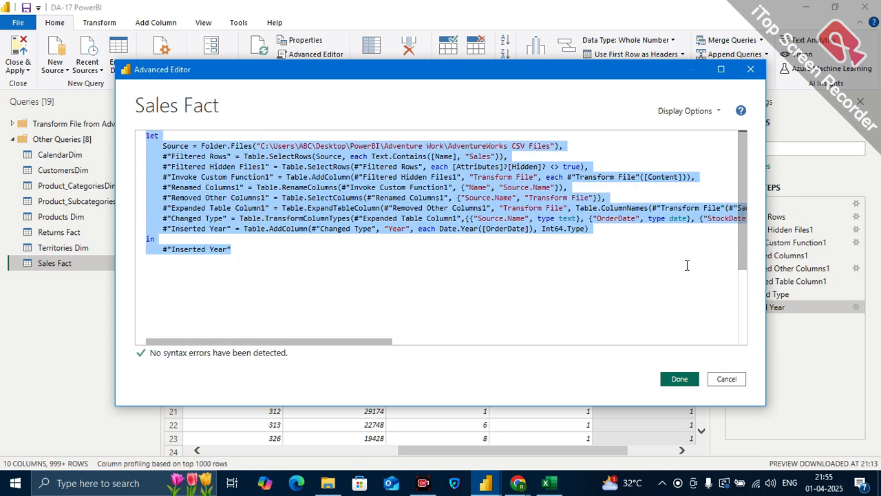
left_click(740, 381)
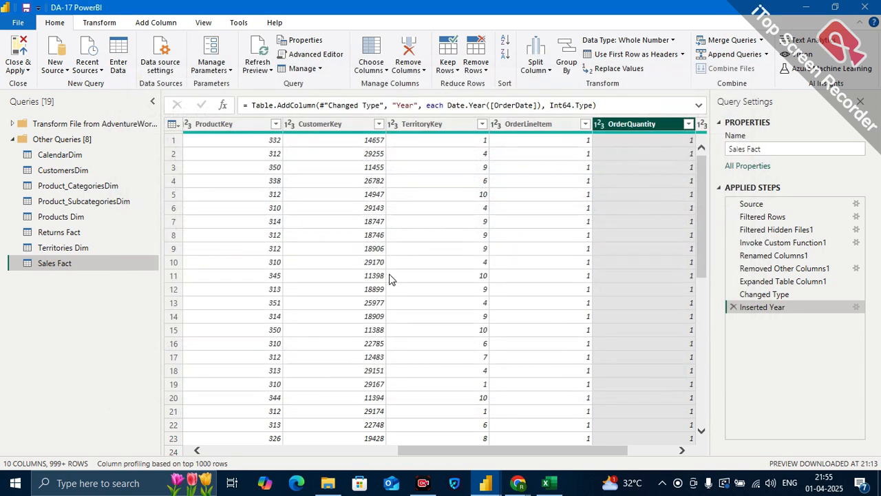
Create a blank query and replace its default code with the copied Sales Fact M code in the Advanced Editor.
left_click(57, 69)
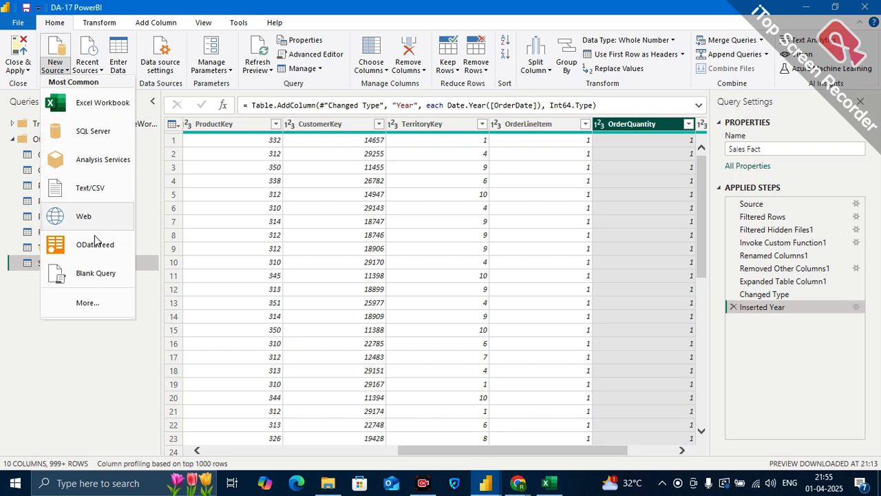
left_click(94, 274)
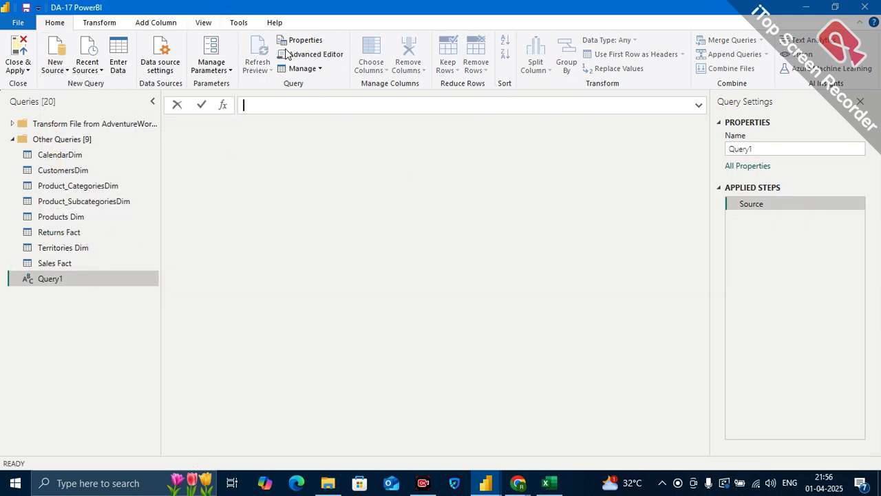
left_click(315, 55)
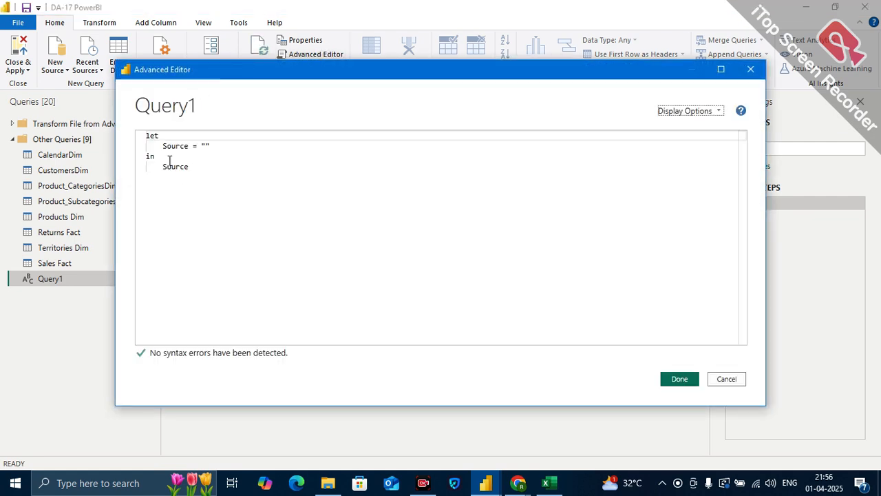
left_click_drag(203, 191, 131, 111)
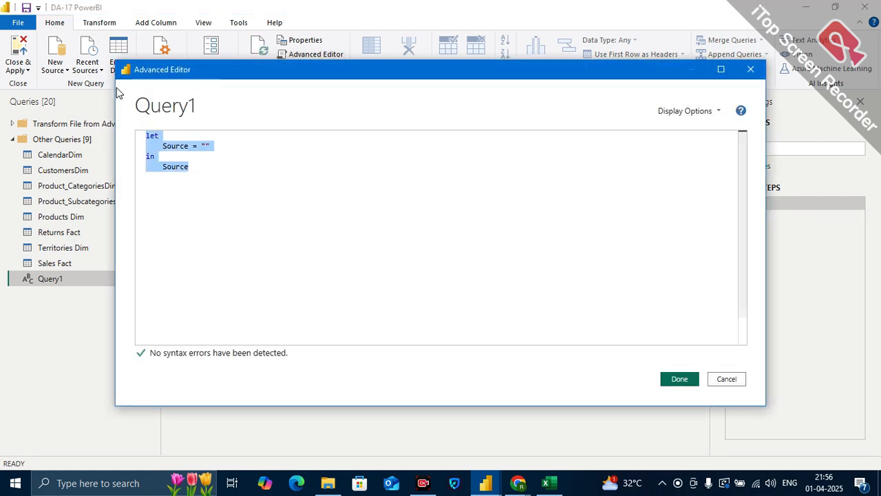
key("ctrl+v")
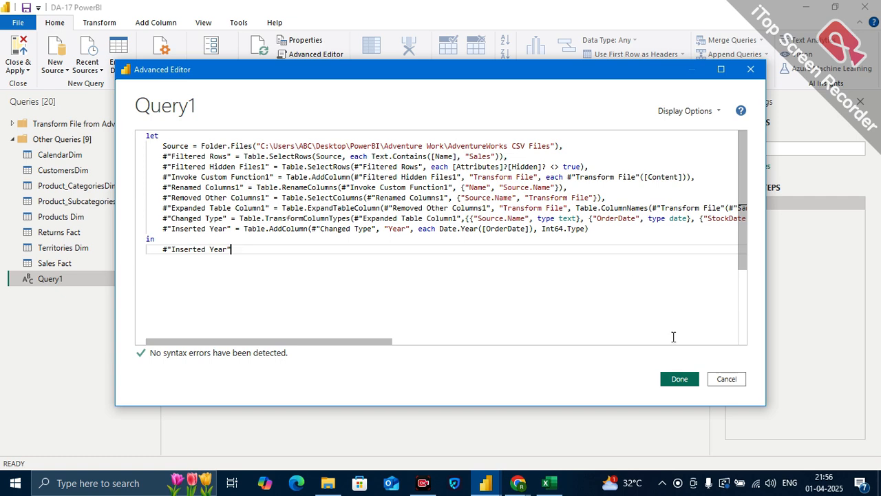
left_click(682, 381)
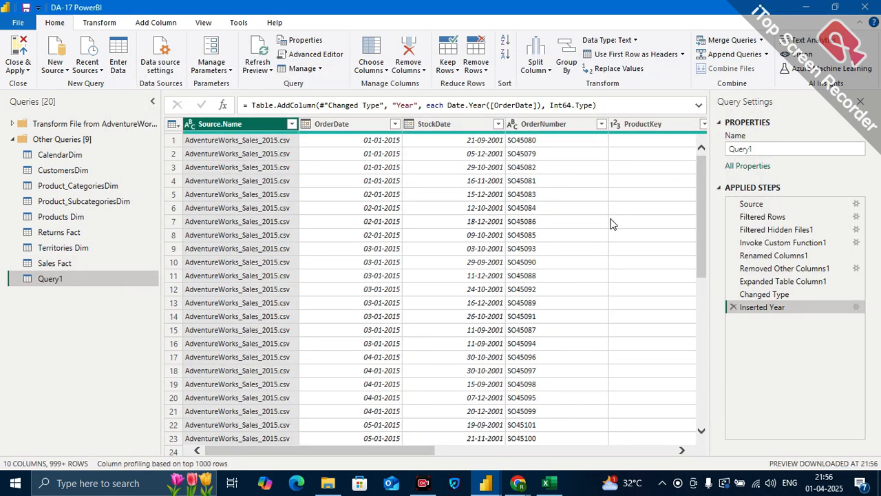
scroll(610, 223, "right", 5)
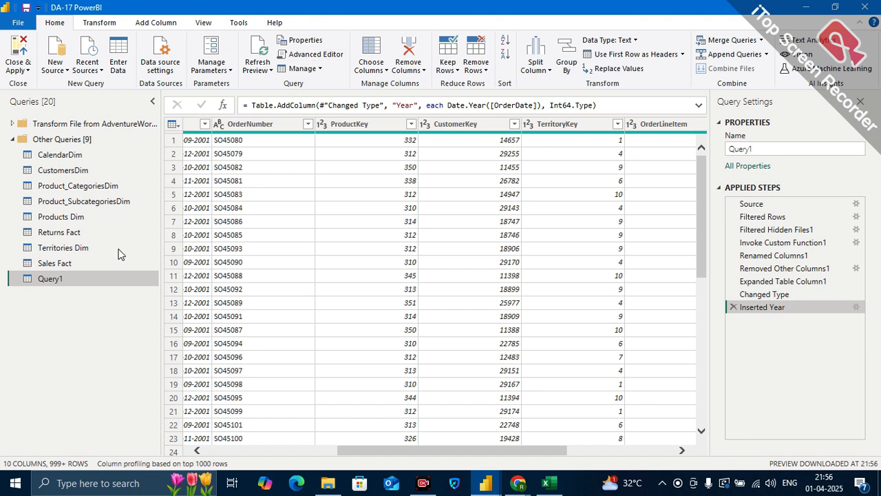
Delete Query1 from the Other Queries group and reopen the Sales Fact query.
right_click(90, 274)
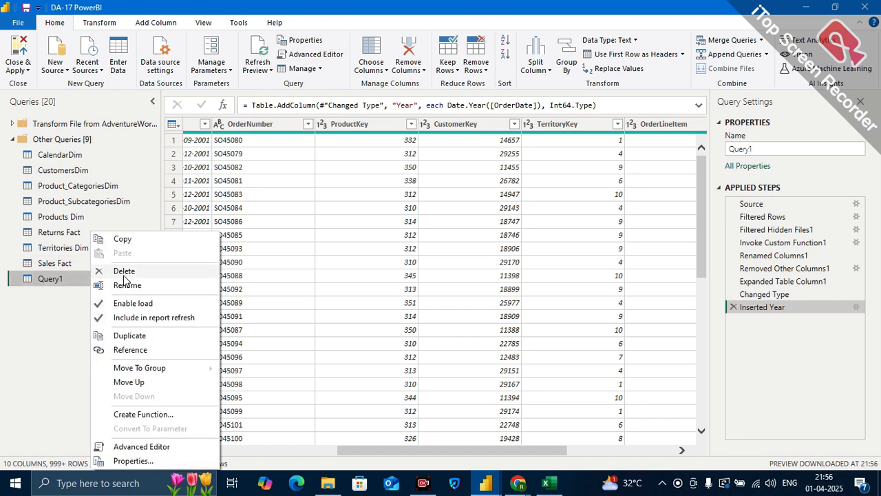
left_click(124, 272)
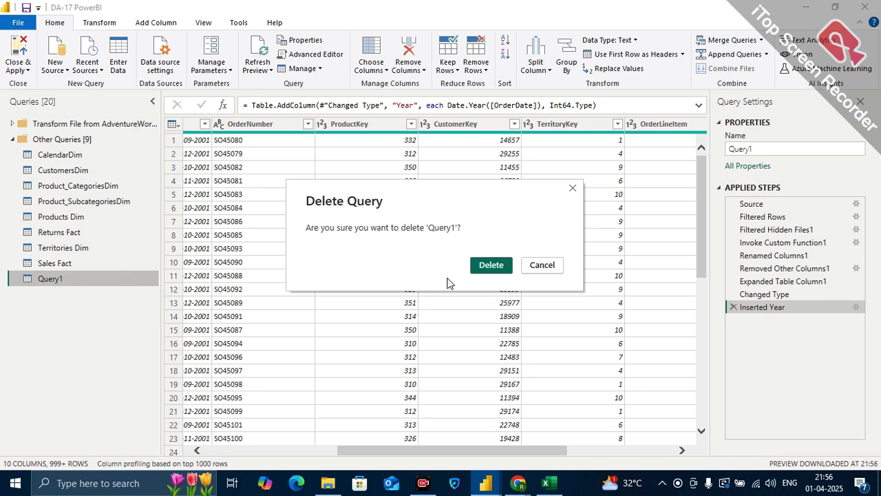
left_click(504, 265)
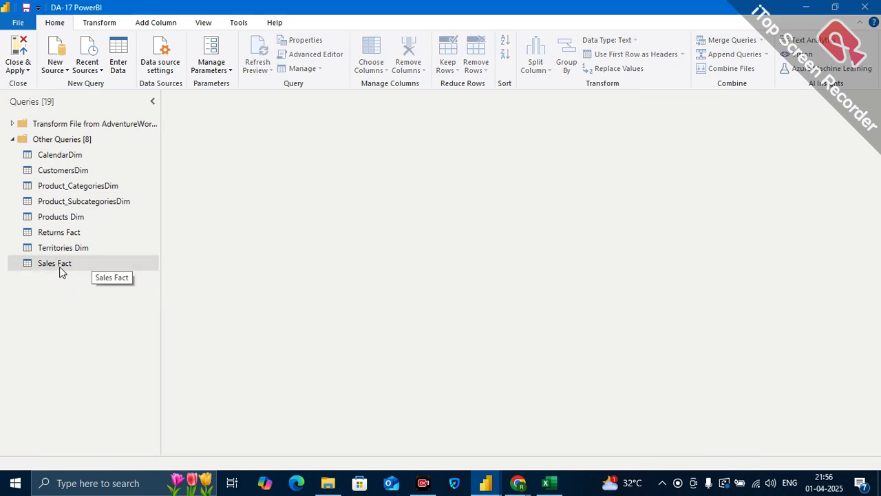
left_click(59, 266)
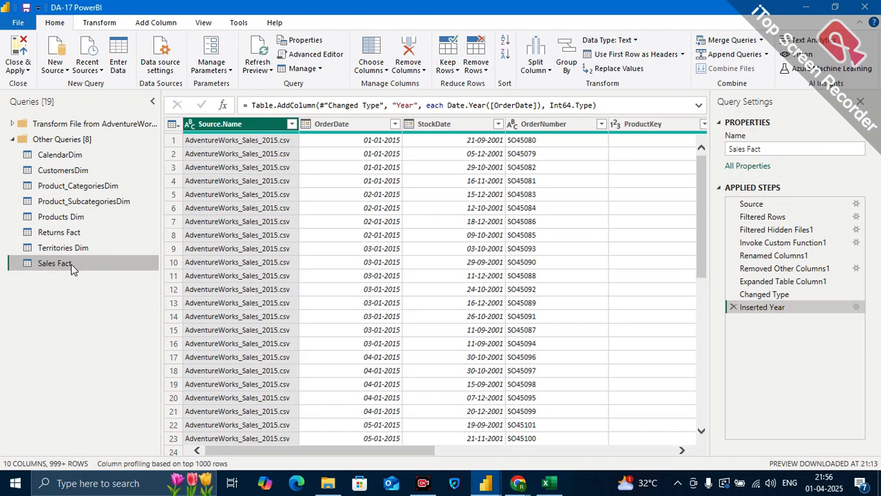
Duplicate the CalendarDim query and compare the copy's applied steps with the original's.
left_click(69, 155)
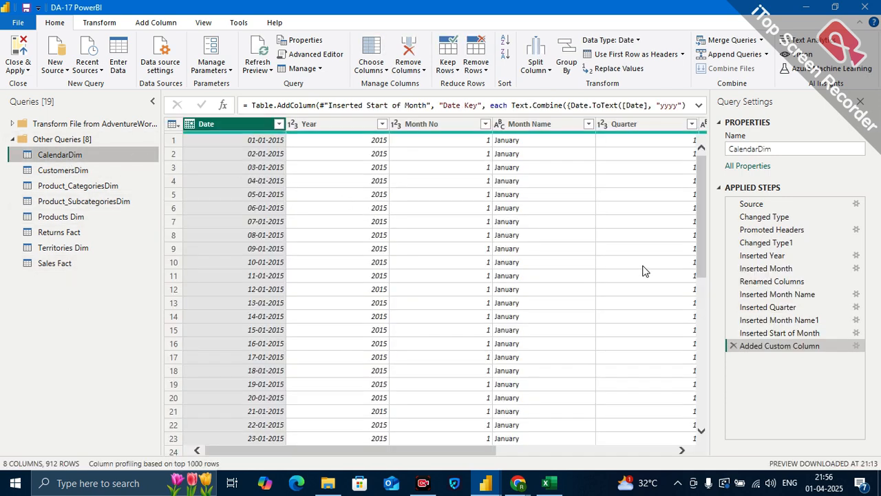
right_click(69, 158)
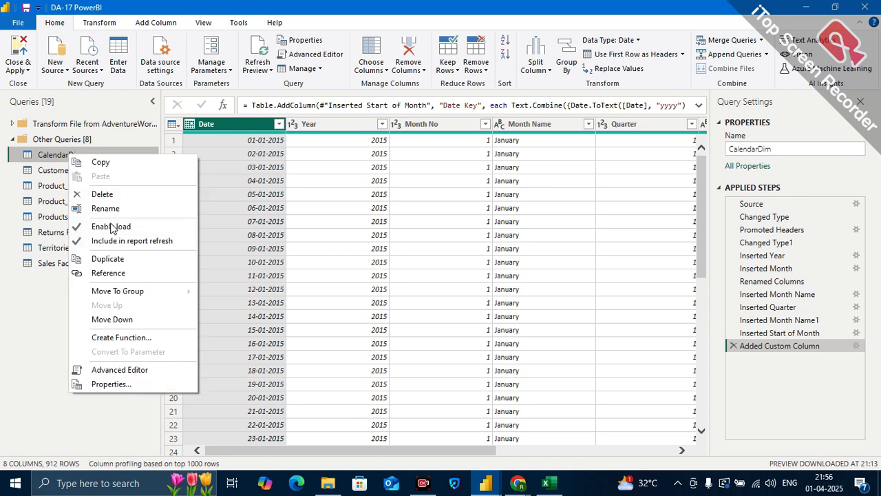
left_click(113, 262)
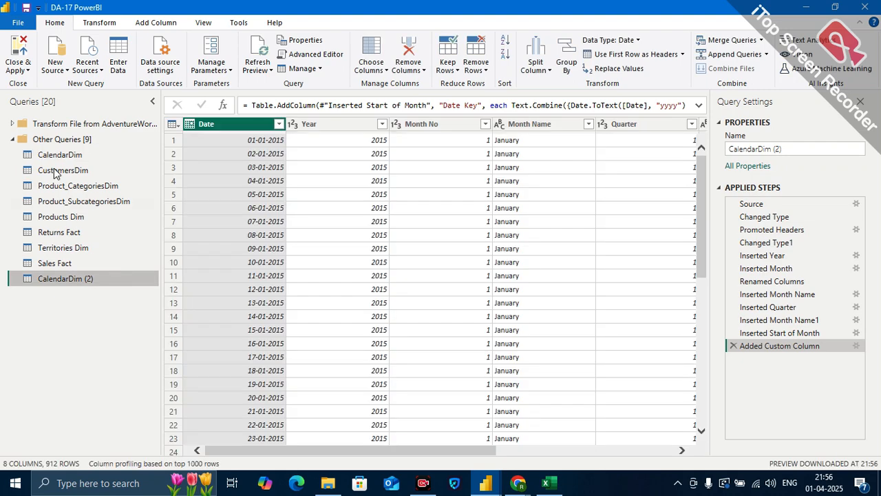
left_click(66, 159)
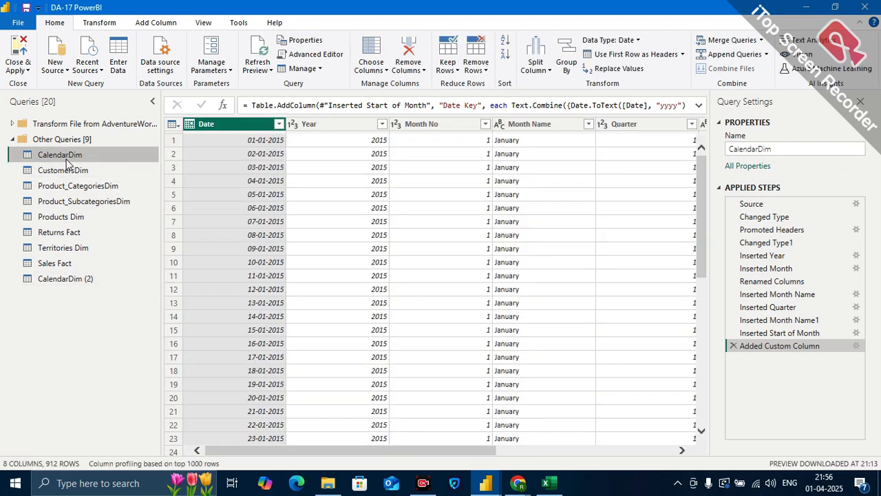
left_click(78, 281)
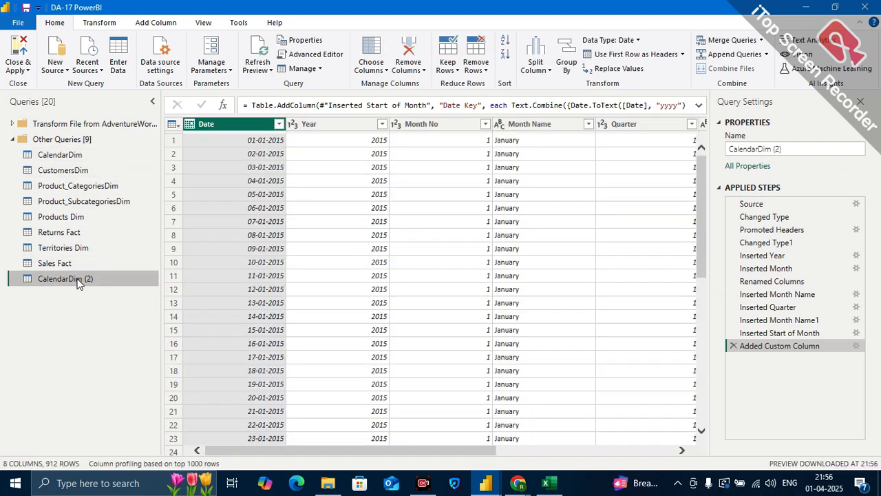
Create a new query that references the CalendarDim query.
left_click(59, 155)
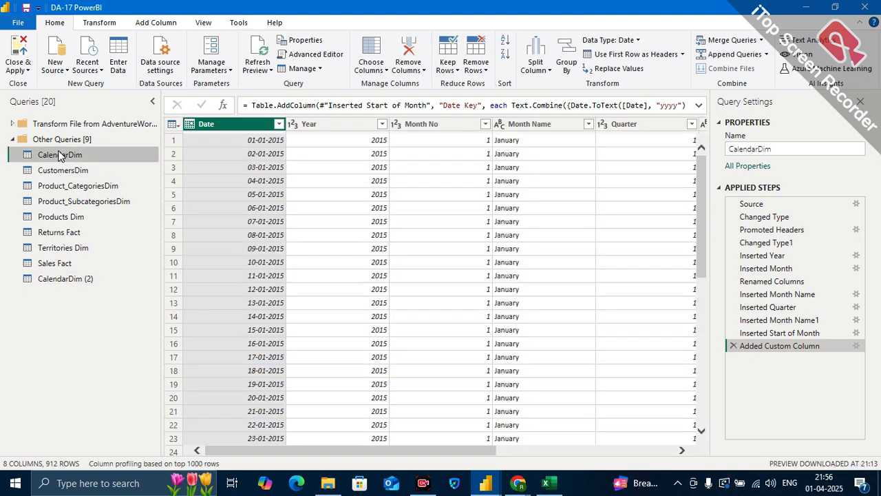
right_click(59, 156)
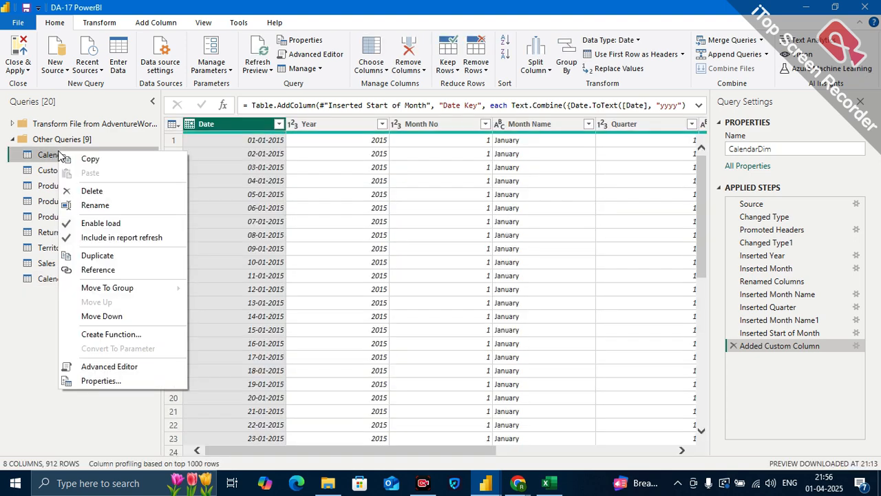
left_click(104, 270)
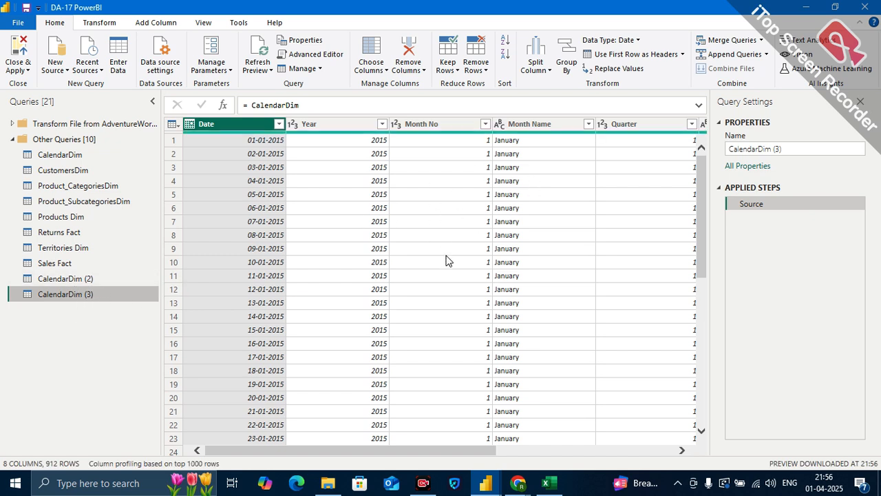
Rename the referenced query as CalendarDim Ref and the duplicated query as CalendarDim Dup, switching between them to compare.
double_click(96, 294)
left_click(96, 294)
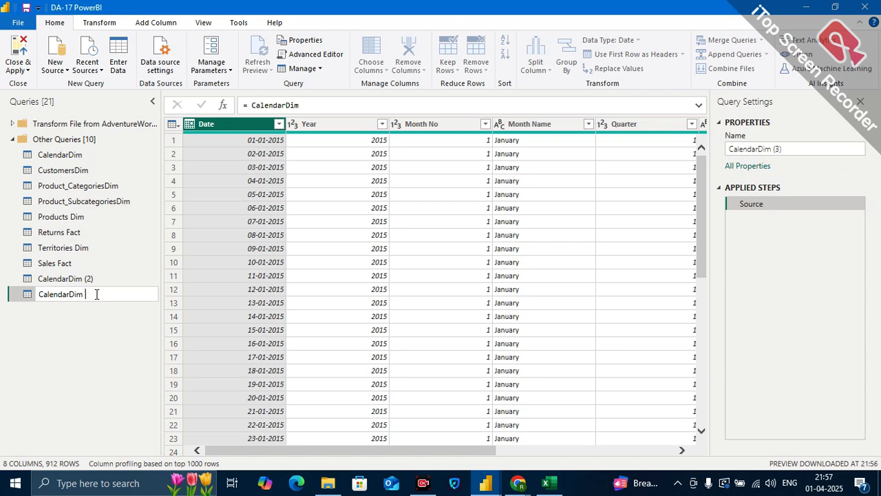
key("Return")
left_click(98, 281)
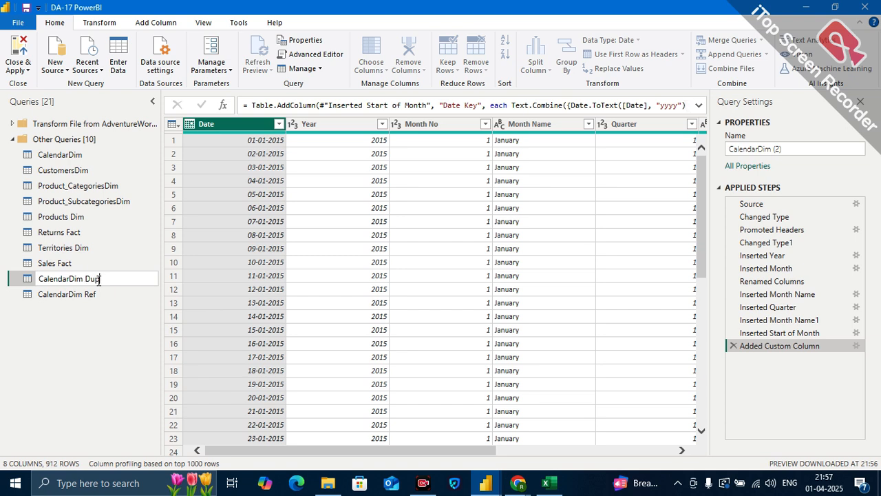
key("Return")
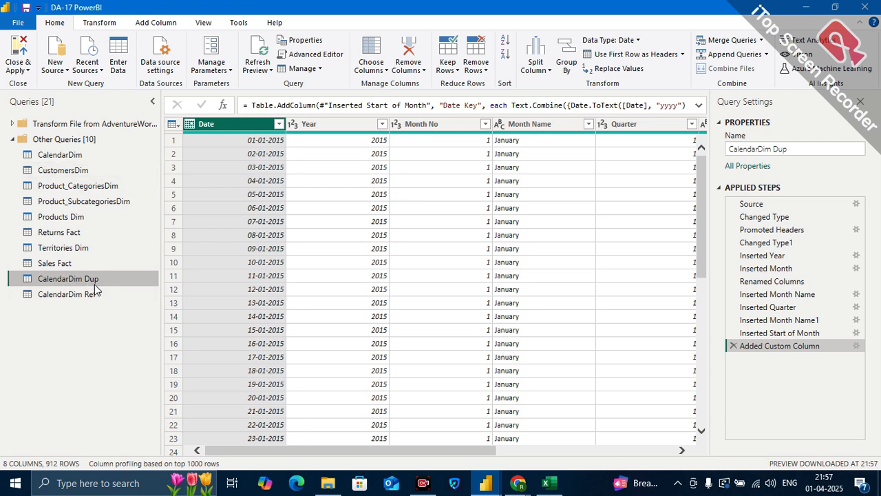
left_click(88, 296)
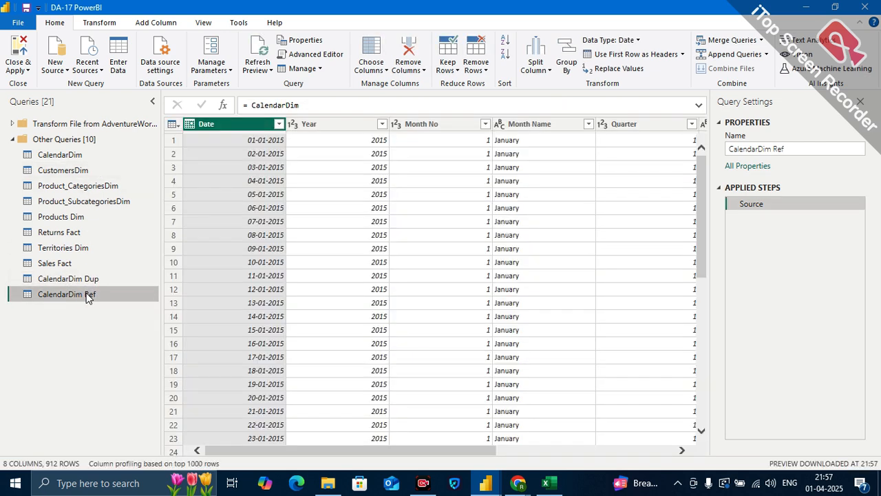
left_click(96, 284)
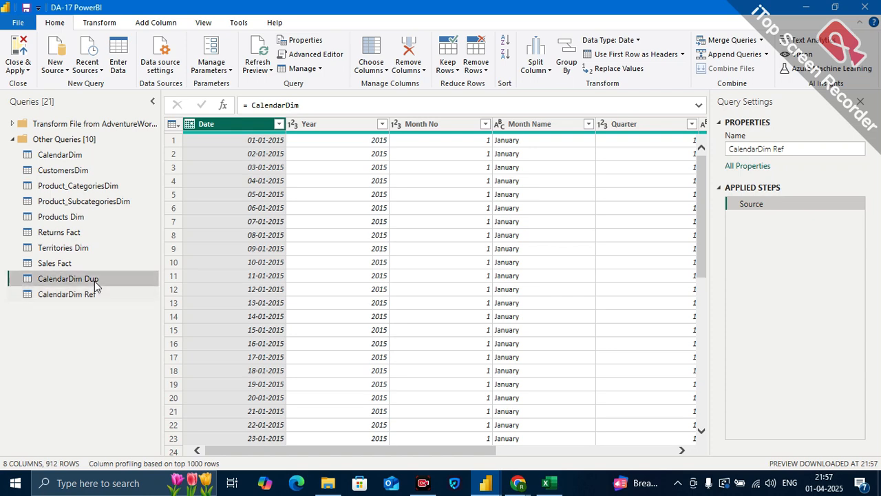
Compare the applied steps and source formulas of CalendarDim Ref, CalendarDim Dup and the original CalendarDim query.
left_click(95, 296)
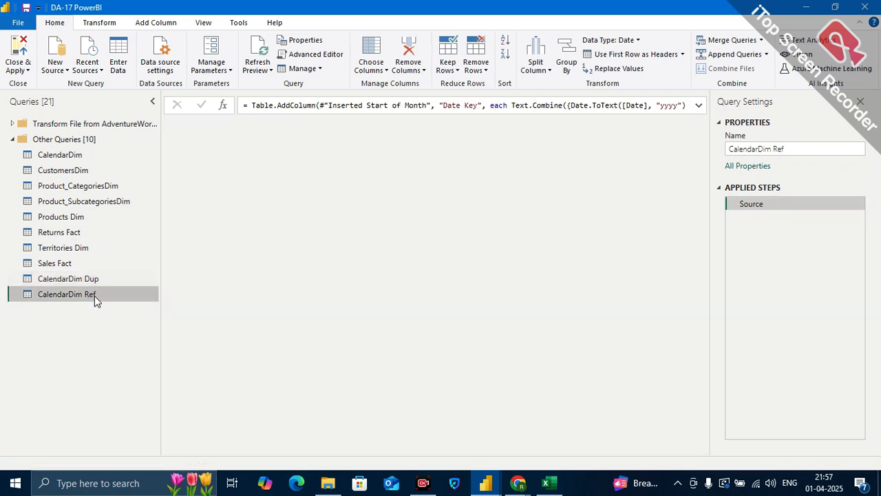
left_click(96, 281)
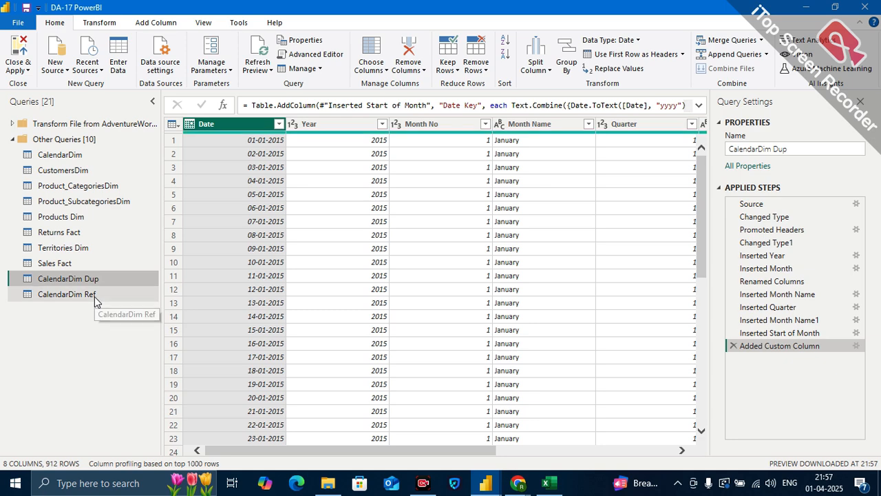
left_click(95, 296)
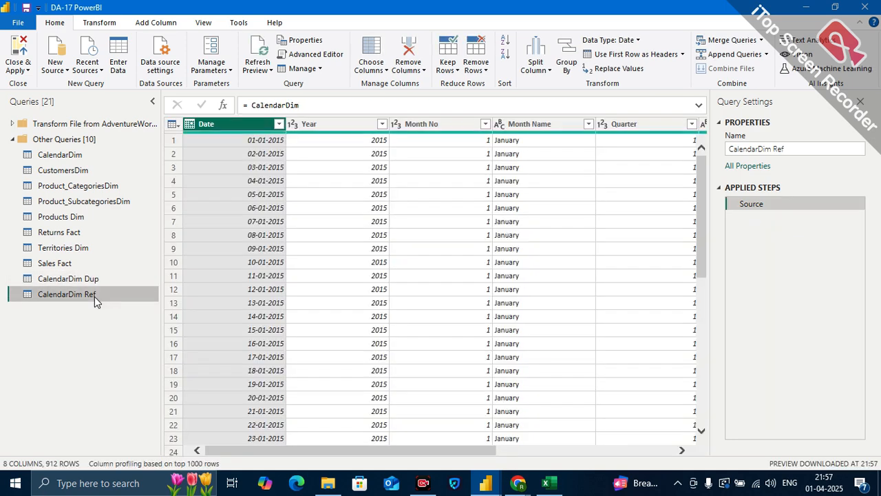
left_click(96, 278)
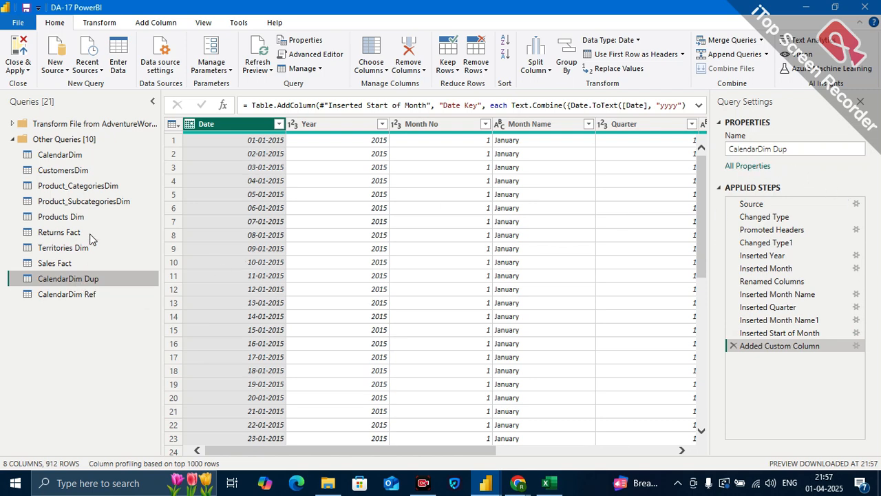
left_click(90, 167)
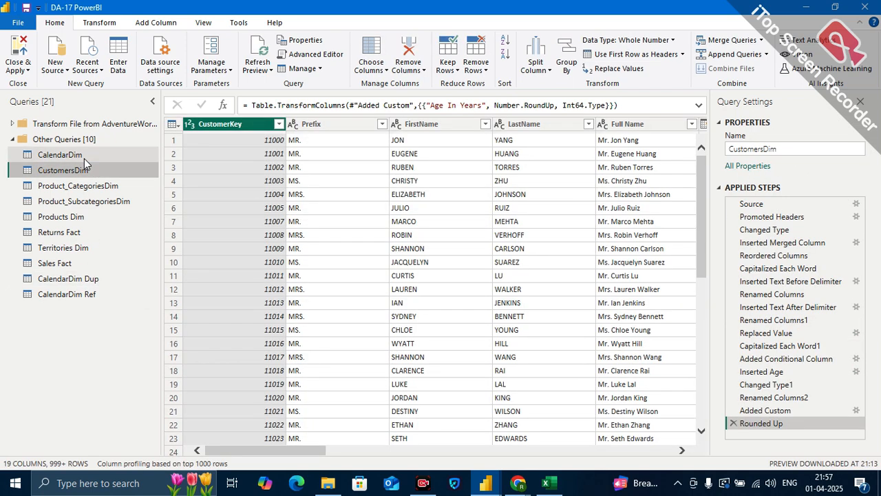
left_click(69, 155)
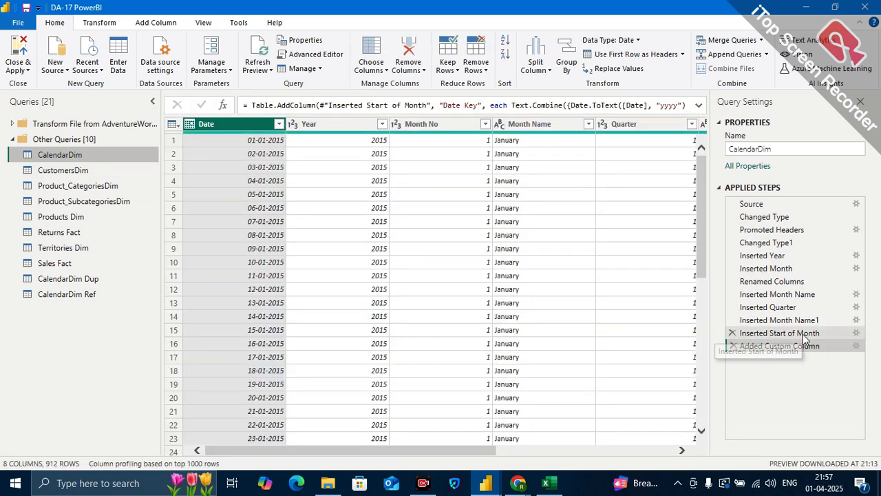
left_click(102, 279)
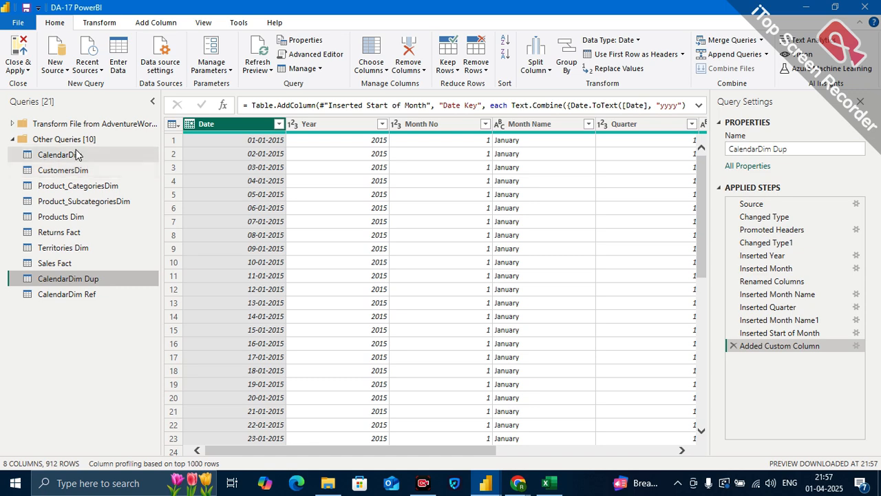
left_click(100, 300)
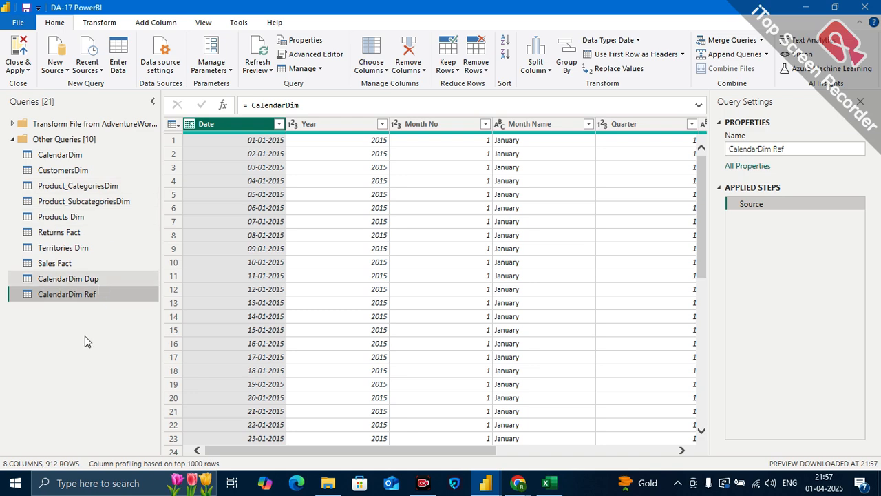
left_click(94, 281)
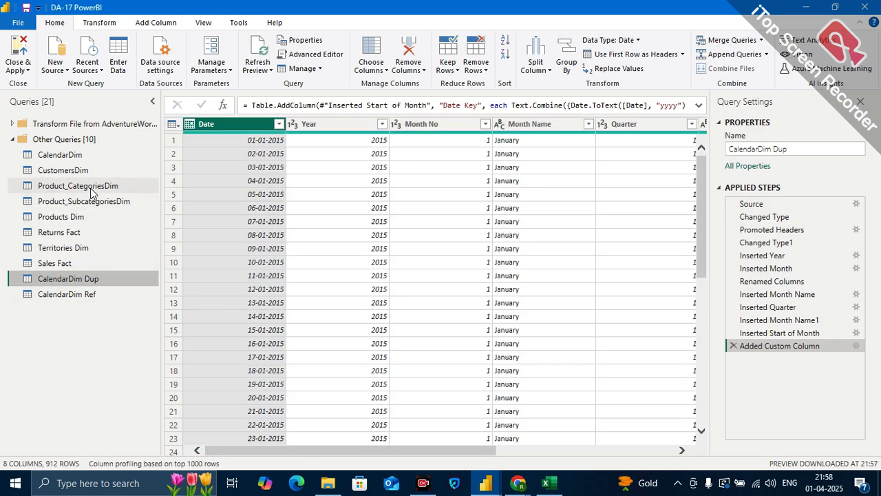
left_click(94, 172)
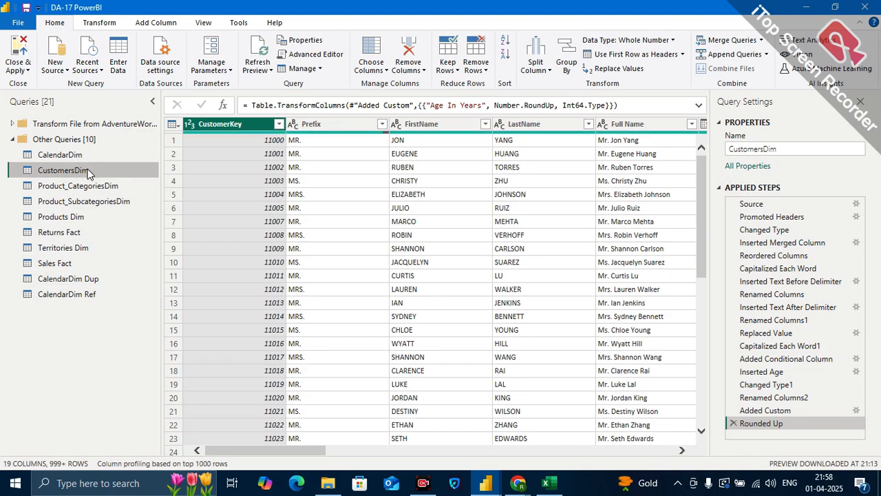
right_click(89, 174)
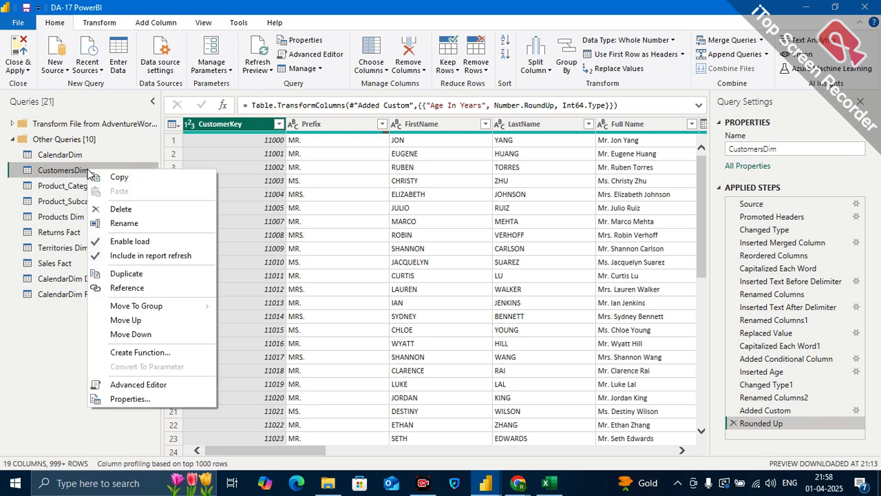
left_click(122, 210)
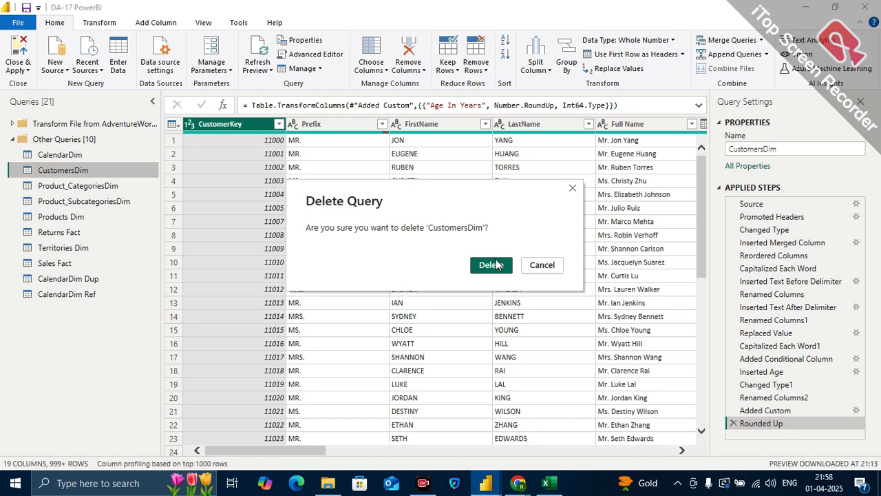
left_click(560, 267)
Try to delete the CalendarDim query while CalendarDim Ref still references it.
left_click(102, 152)
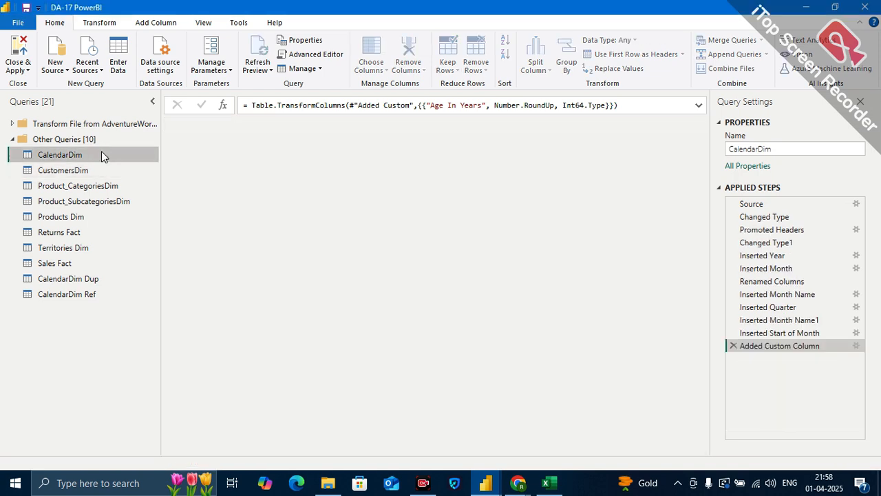
right_click(101, 153)
left_click(136, 192)
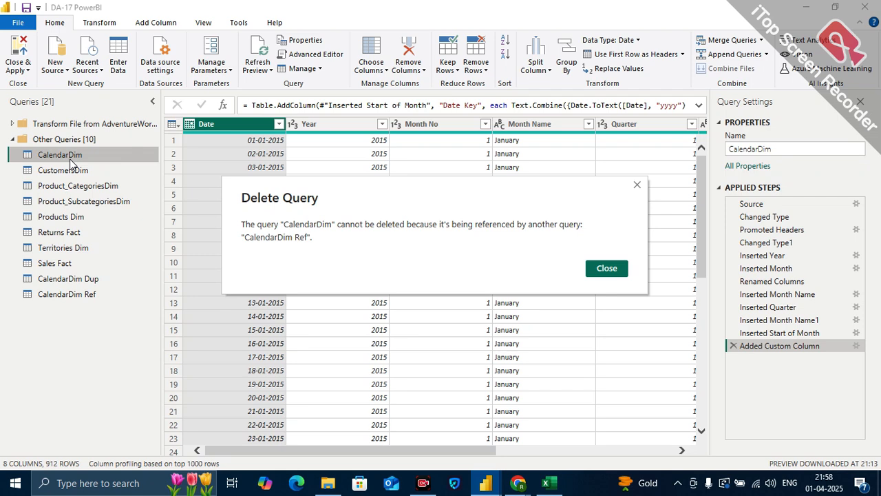
left_click(599, 270)
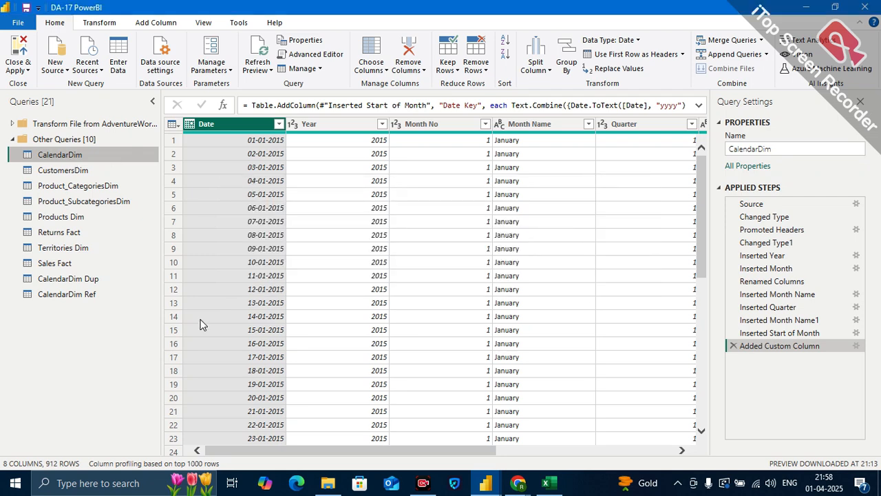
Delete the CalendarDim Ref query from the Other Queries group.
left_click(90, 295)
right_click(92, 296)
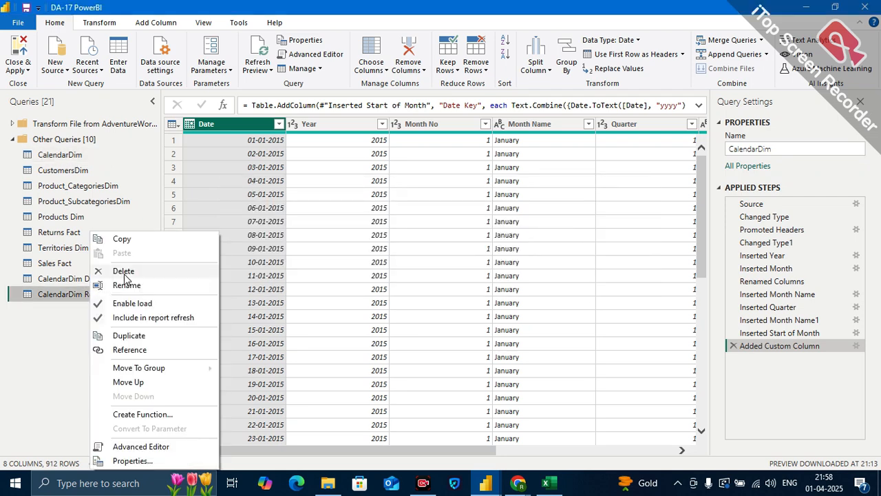
left_click(124, 270)
left_click(491, 265)
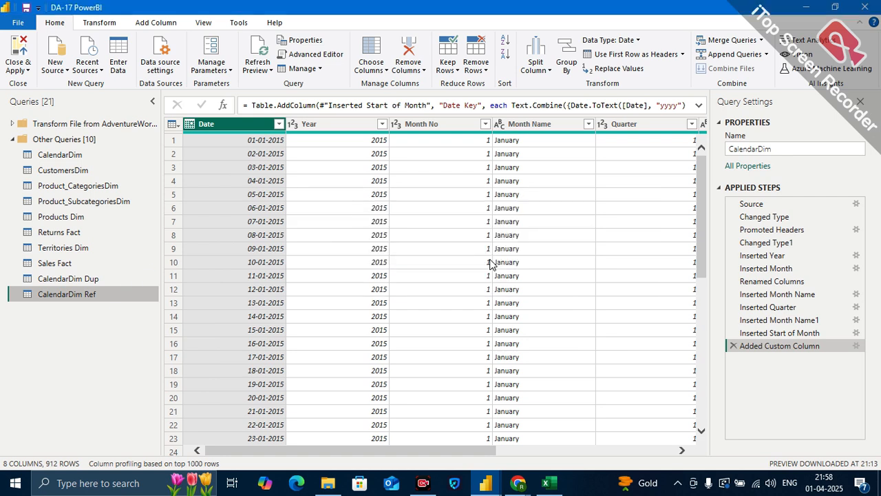
Request deletion of the CalendarDim query again without its reference query, and cancel at the confirmation.
left_click(81, 158)
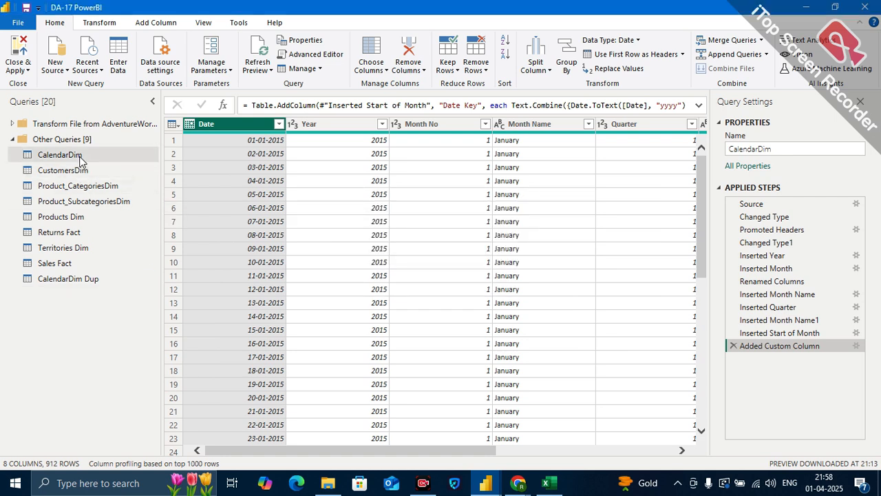
right_click(80, 159)
left_click(114, 197)
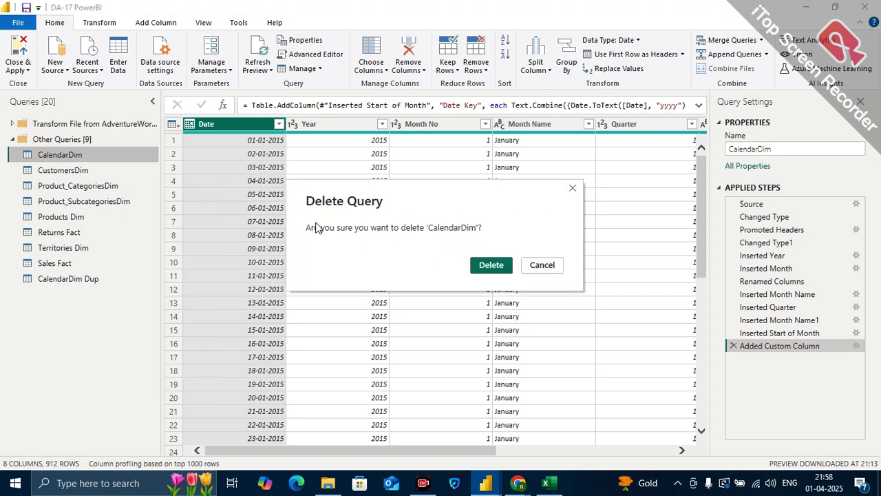
left_click(553, 266)
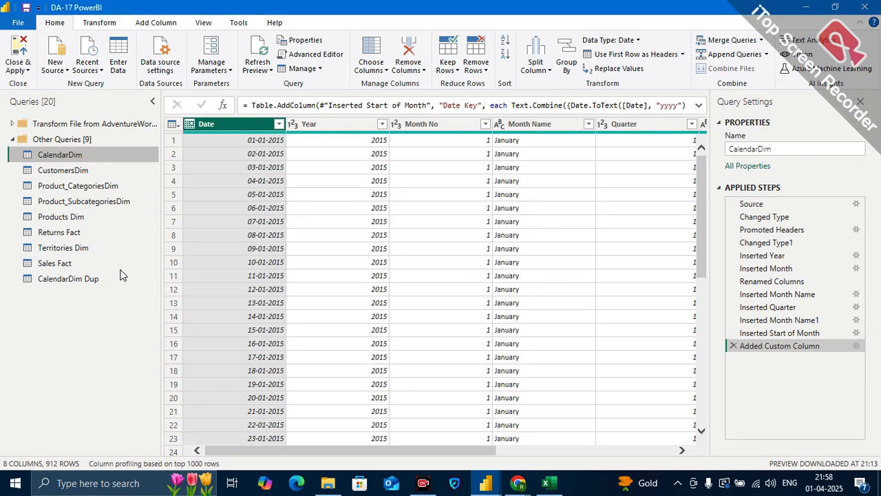
Create a new query that references CalendarDim and rename it CalendarDim ref.
left_click(78, 281)
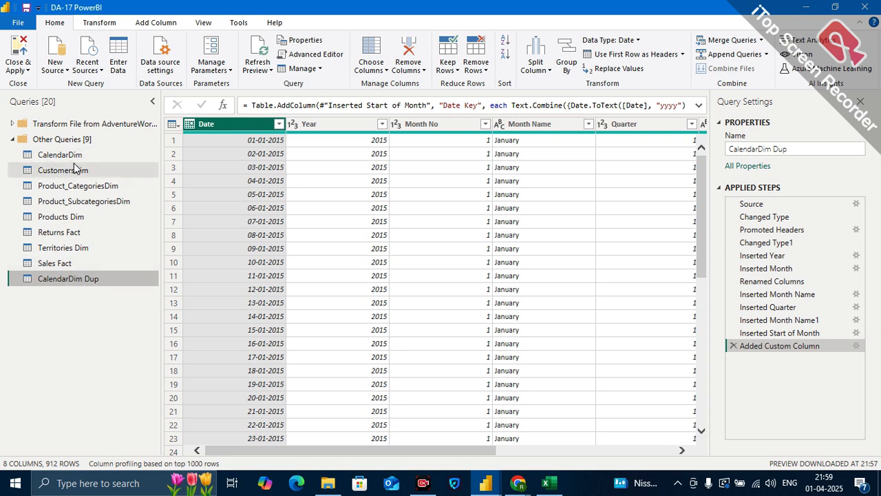
left_click(72, 155)
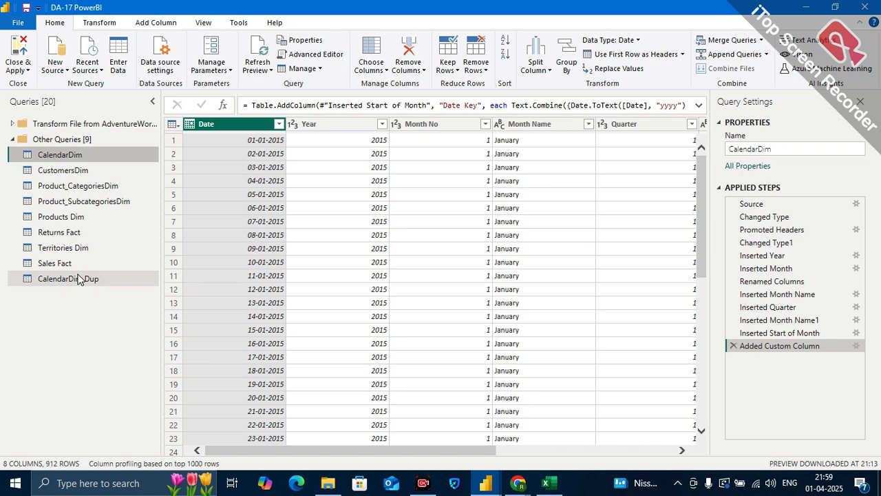
left_click(78, 279)
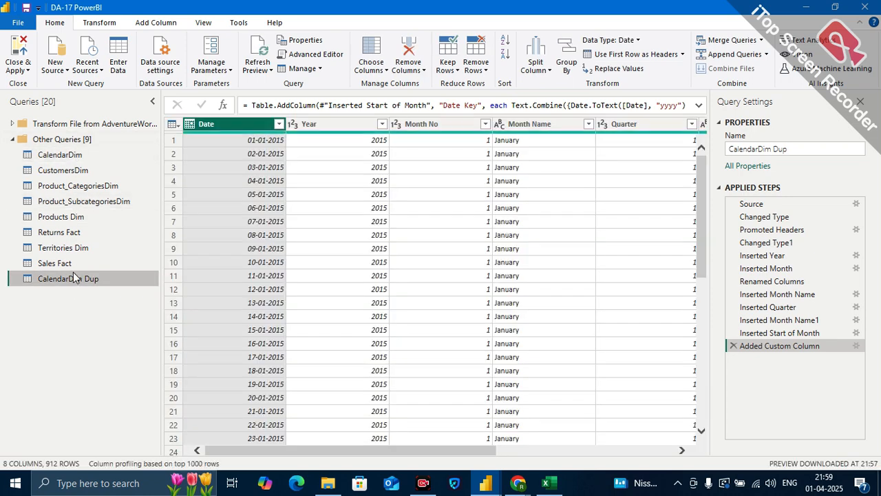
left_click(69, 155)
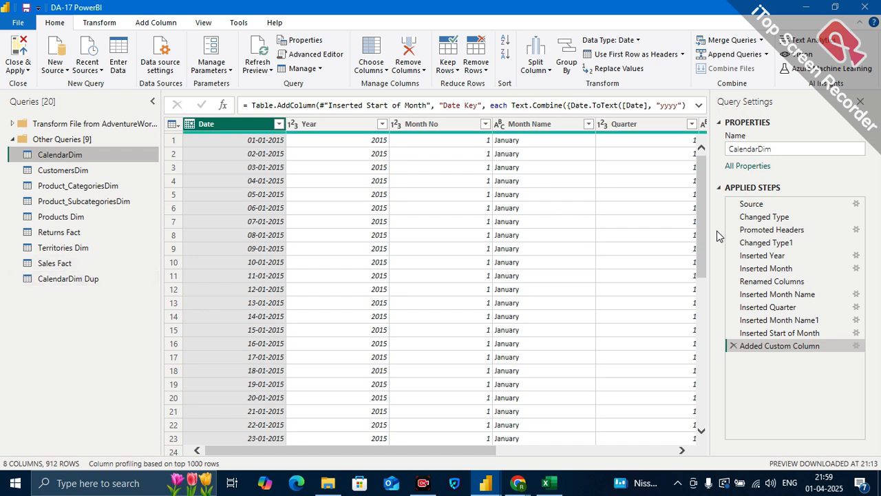
right_click(76, 156)
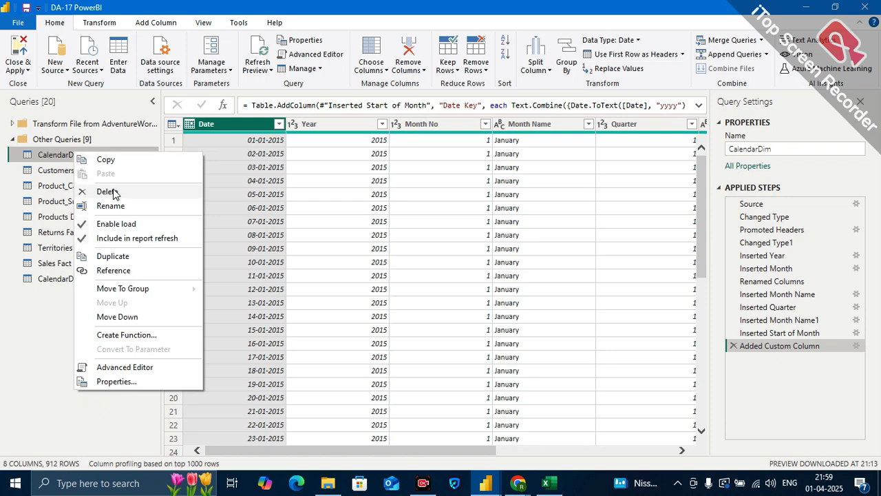
left_click(114, 270)
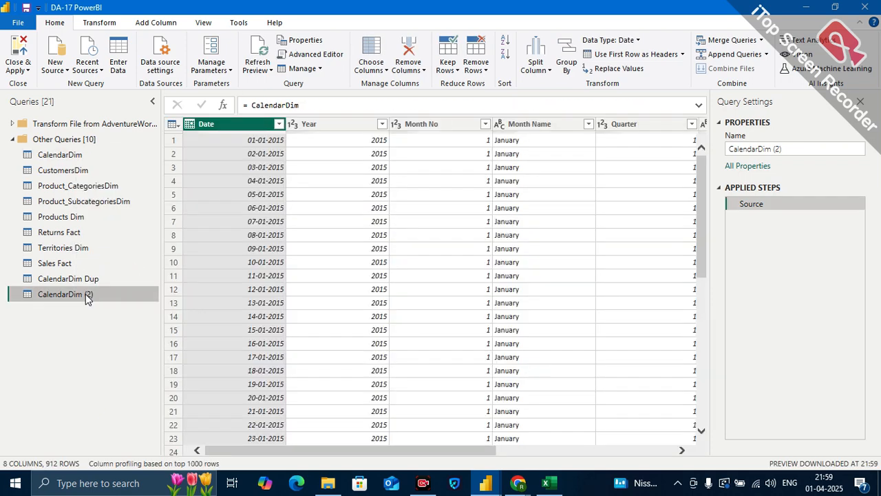
double_click(85, 294)
left_click(109, 294)
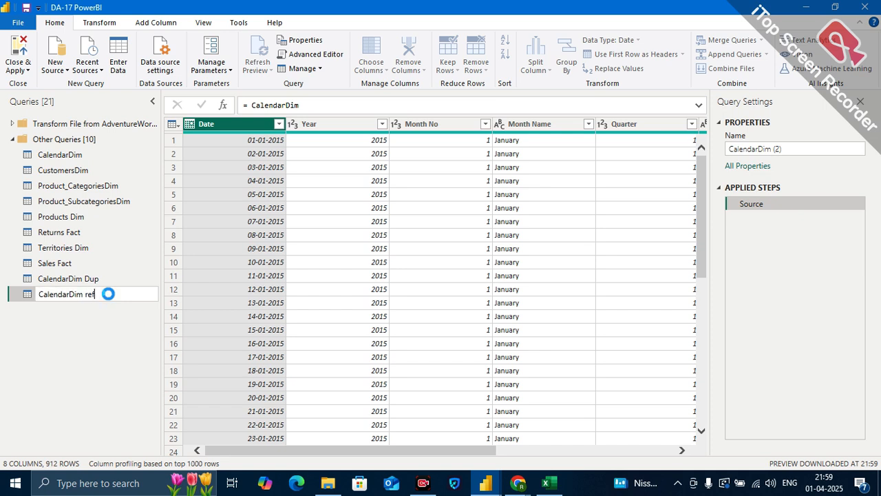
type("ref")
key("Return")
Compare the source formula of CalendarDim ref with the formulas and applied steps of CalendarDim and CalendarDim Dup.
left_click(75, 158)
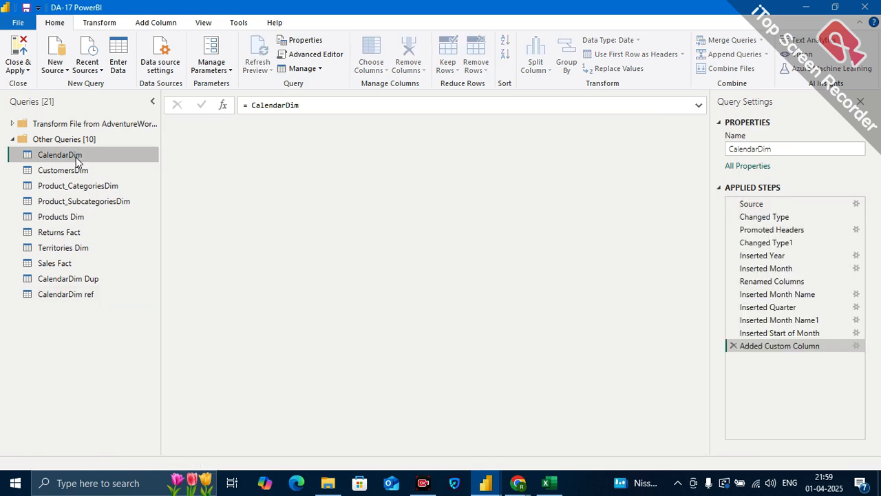
left_click(81, 298)
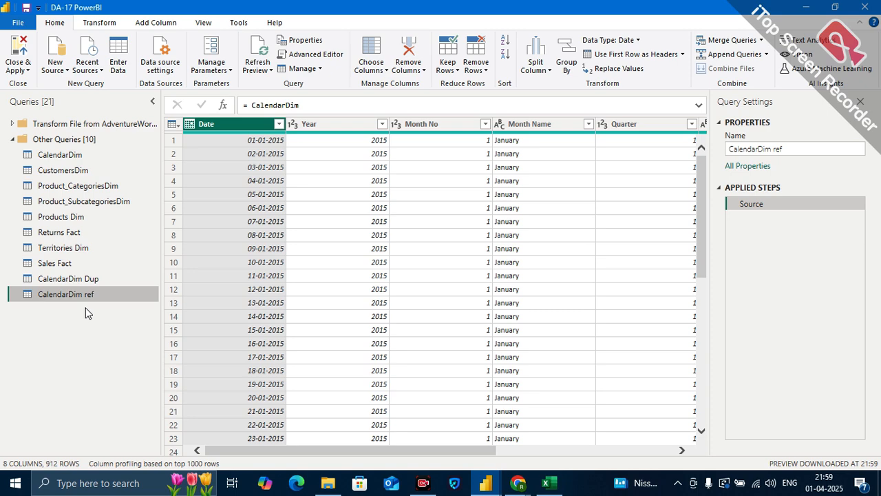
left_click(92, 153)
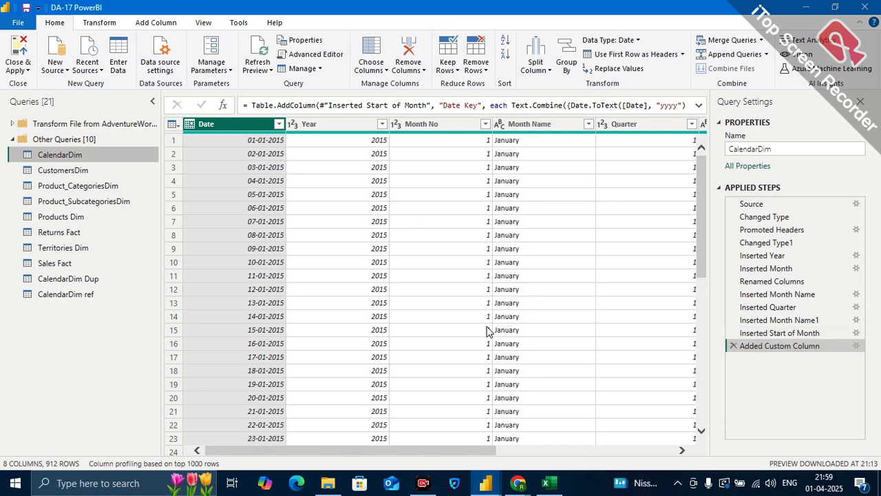
left_click(79, 295)
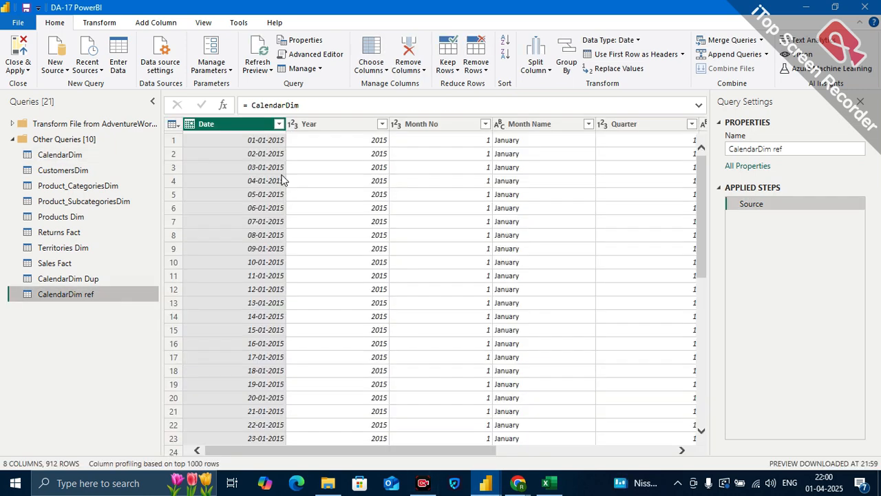
double_click(318, 105)
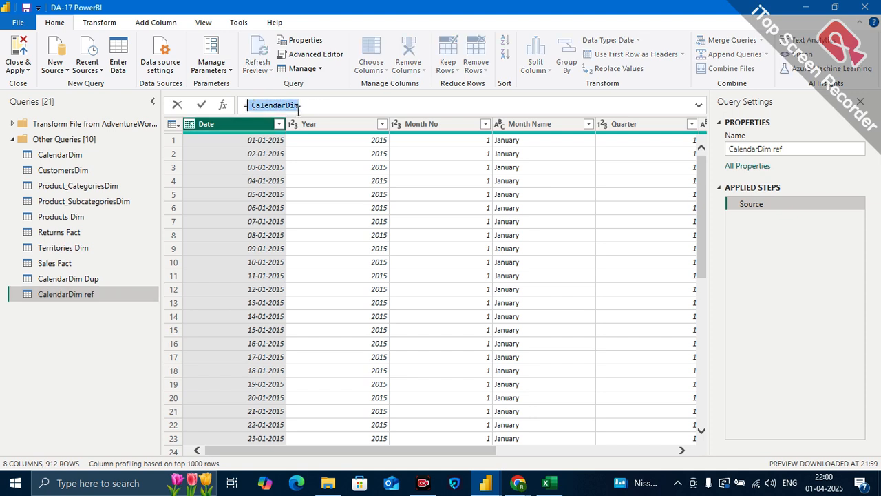
left_click(324, 104)
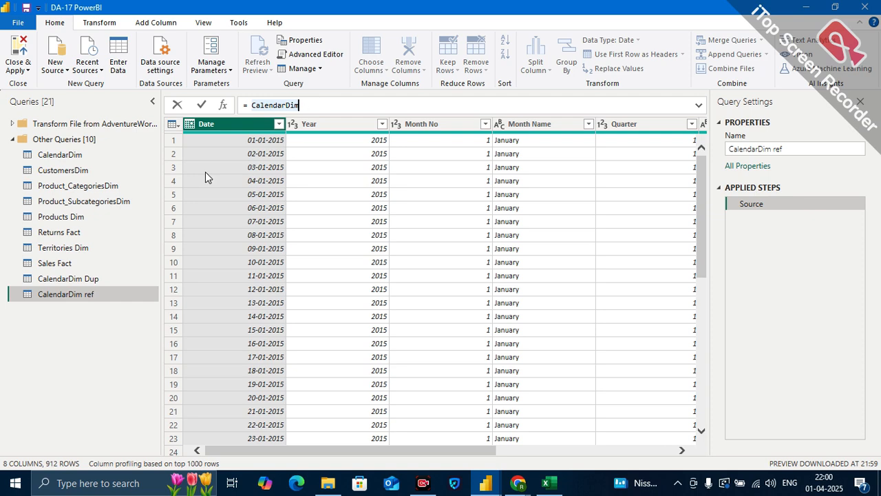
key("Return")
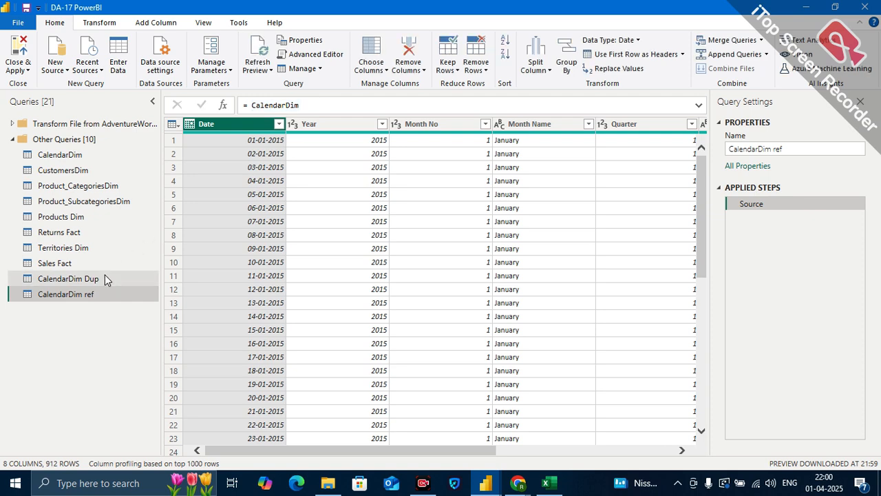
left_click(94, 282)
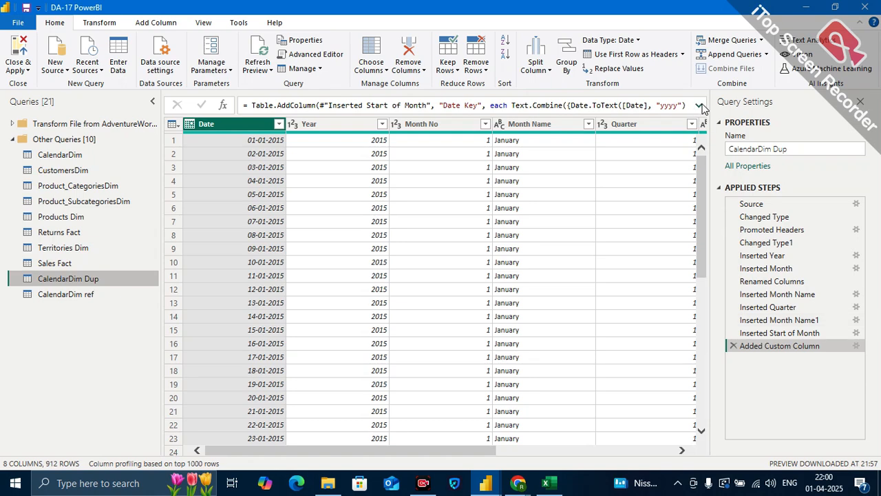
Expand the formula bar to compare the full formula of CalendarDim Dup with the formula of CalendarDim ref.
left_click(700, 106)
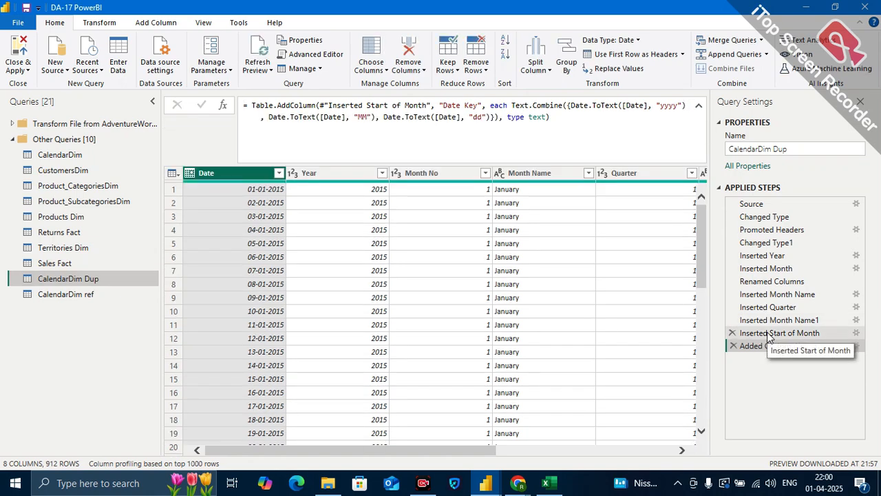
left_click(71, 296)
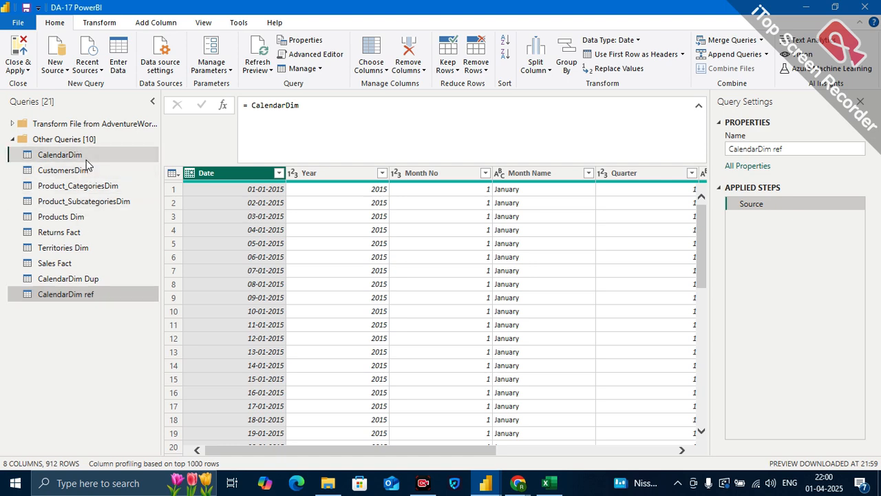
Add an End of Day column to the CalendarDim query, based on its Date column.
left_click(62, 155)
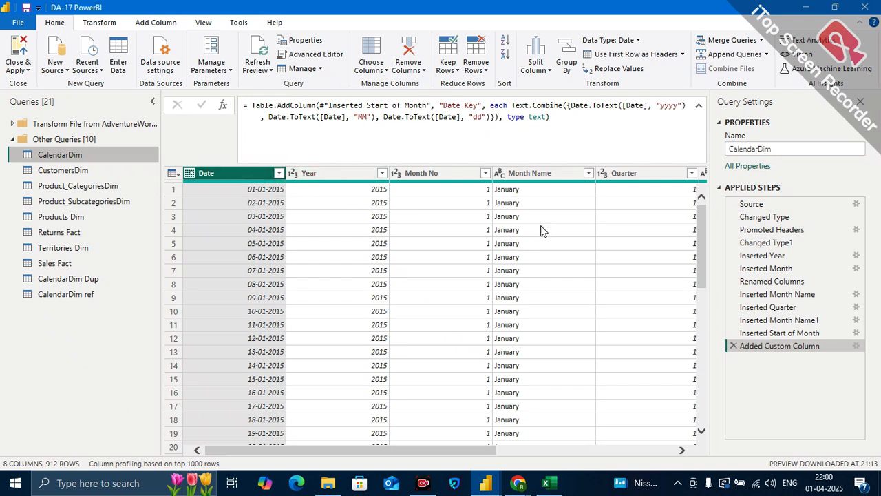
left_click(160, 24)
left_click(512, 66)
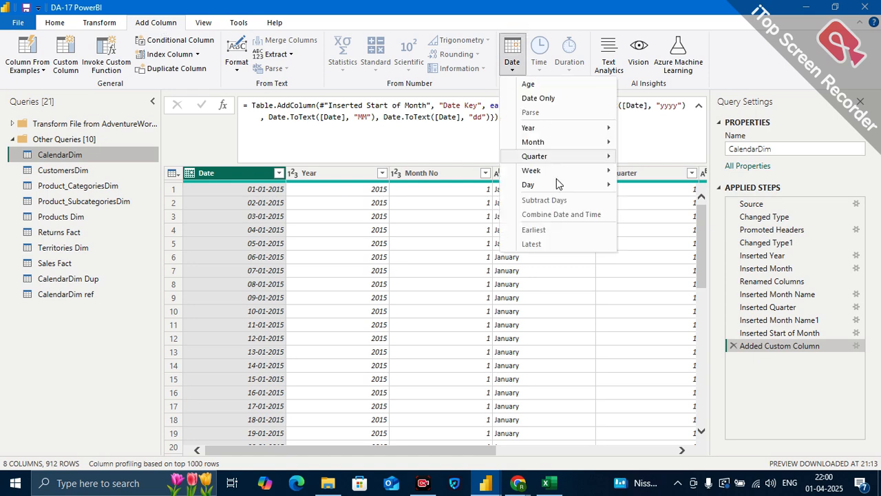
mouse_move(557, 187)
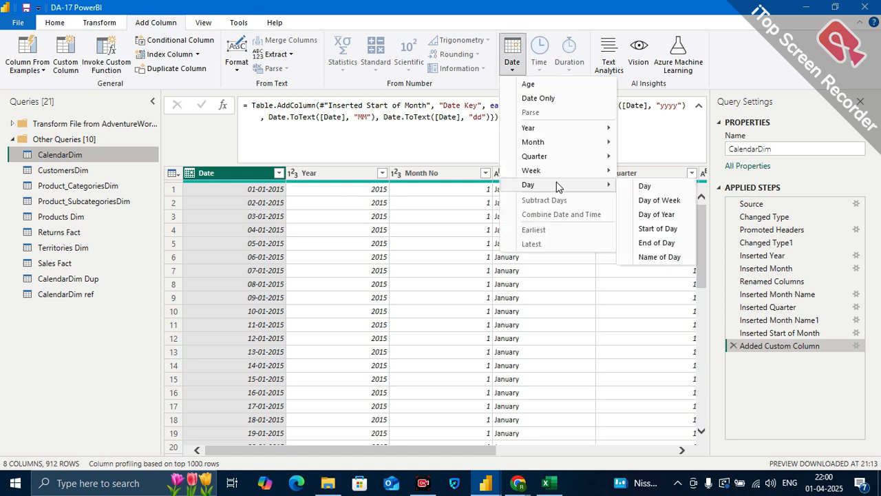
left_click(657, 243)
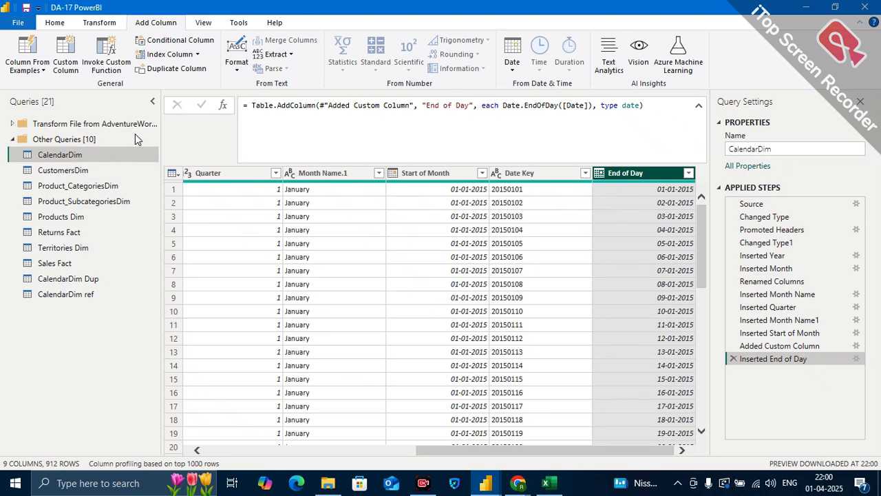
Check CalendarDim Dup and CalendarDim ref for the End of Day column and compare them with CalendarDim.
left_click(91, 280)
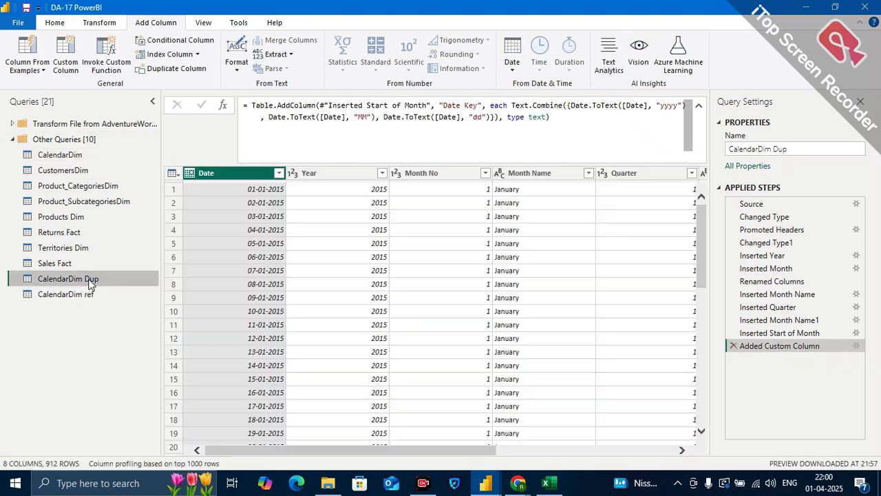
scroll(636, 330, "right", 5)
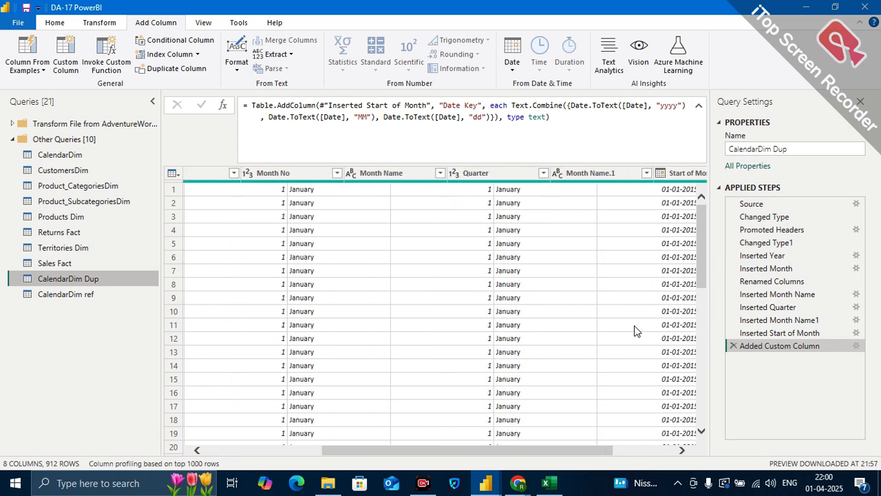
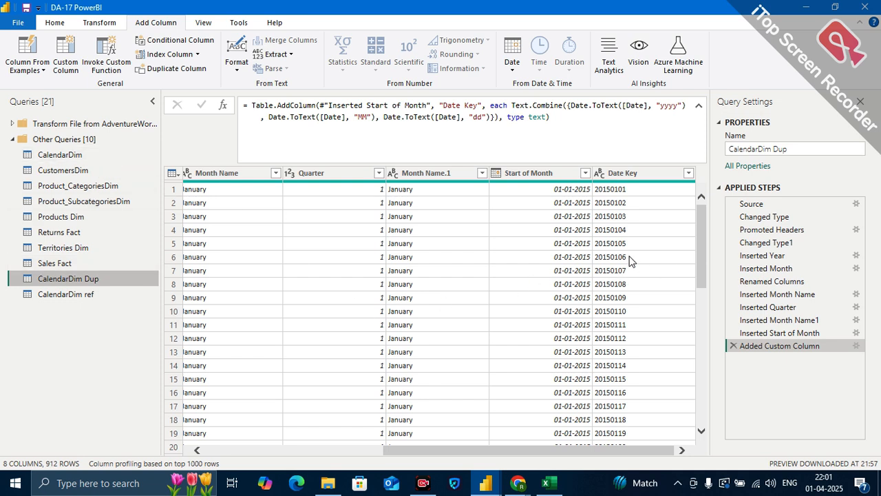
scroll(630, 261, "left", 3)
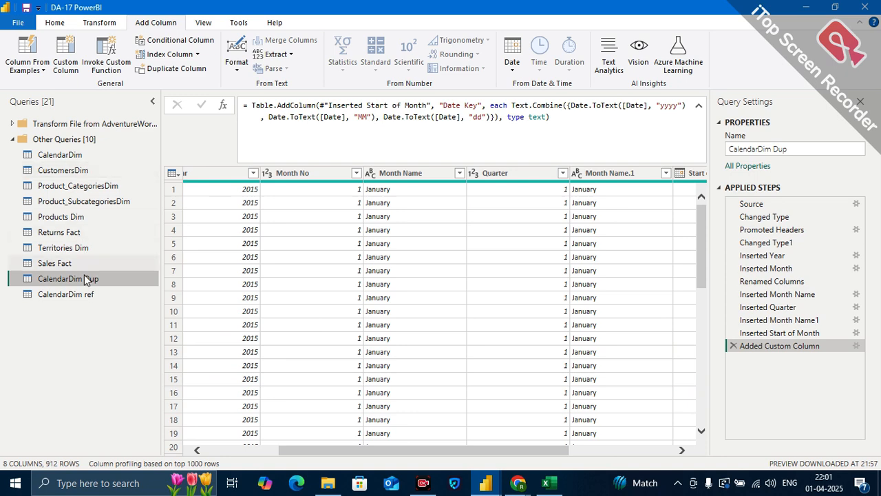
left_click(70, 299)
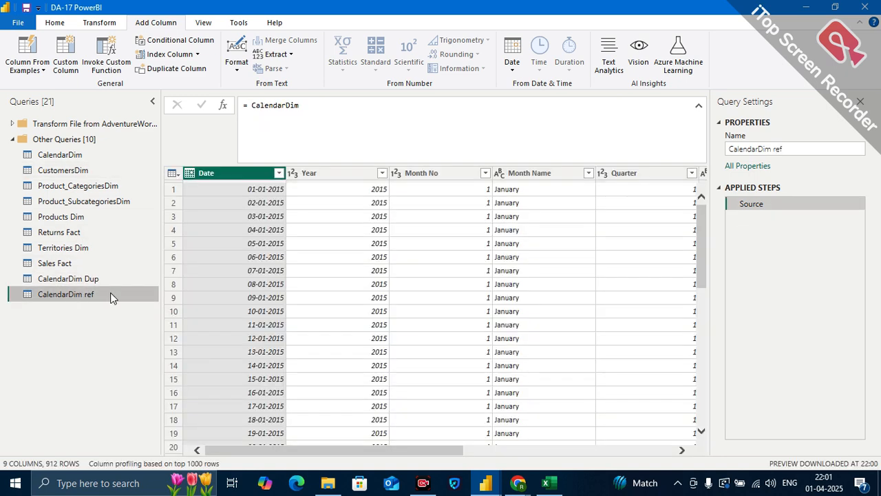
scroll(516, 285, "right", 5)
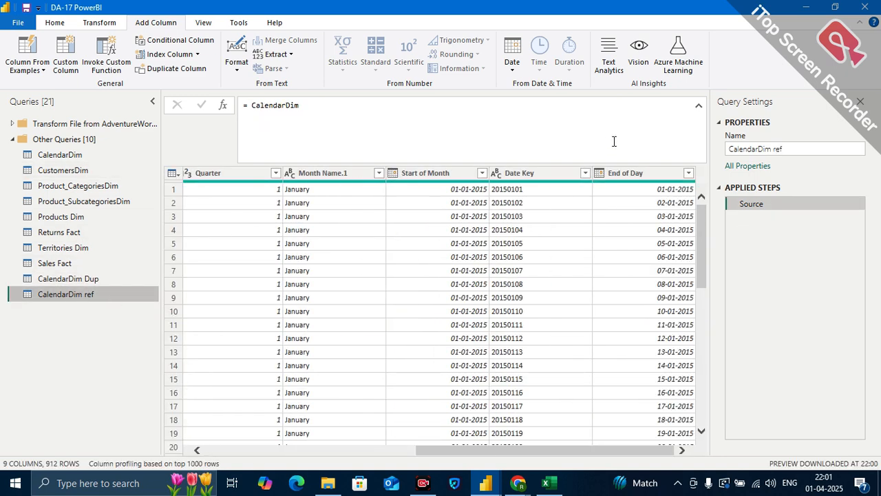
left_click(638, 171)
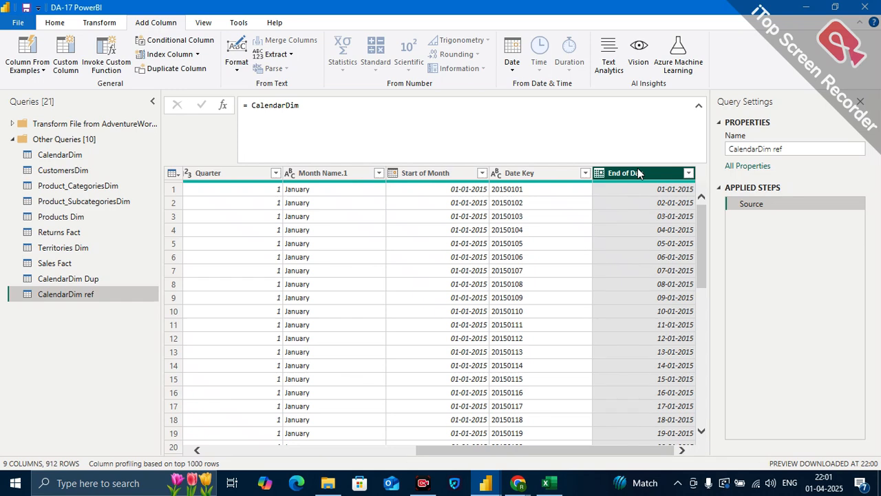
left_click(78, 155)
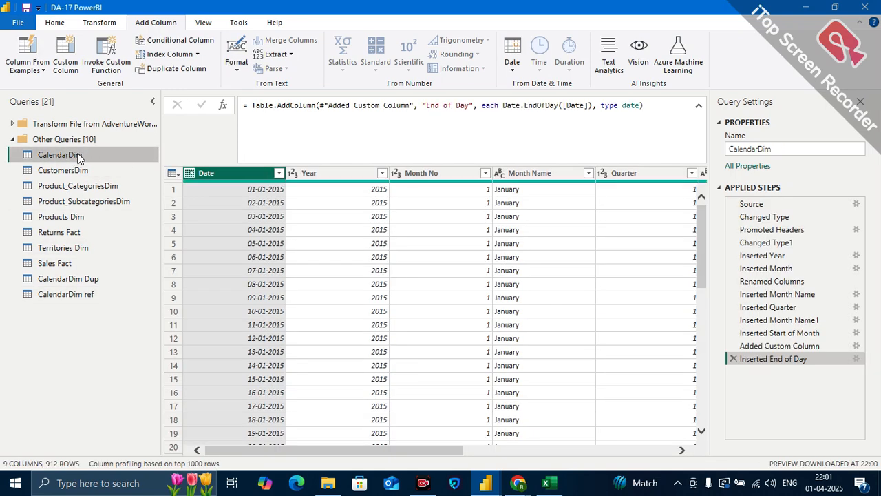
Add a Start of Week column to the CalendarDim ref query, based on its Date column.
left_click(69, 295)
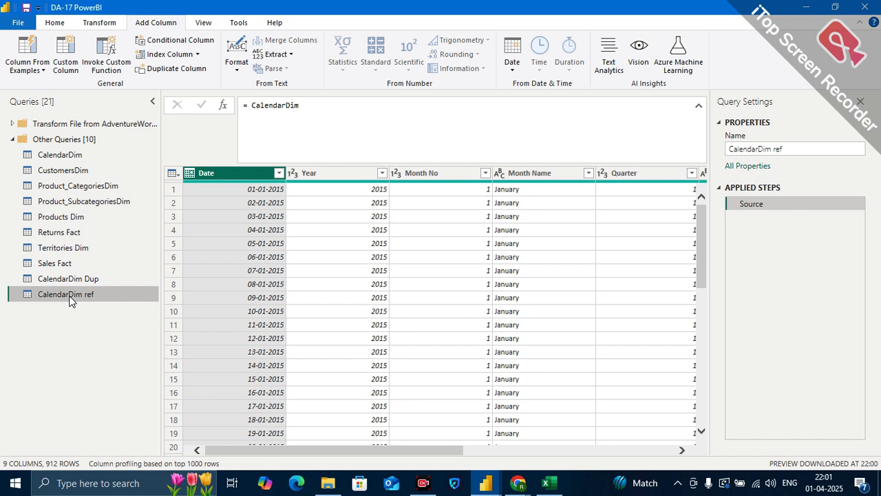
scroll(501, 313, "right", 3)
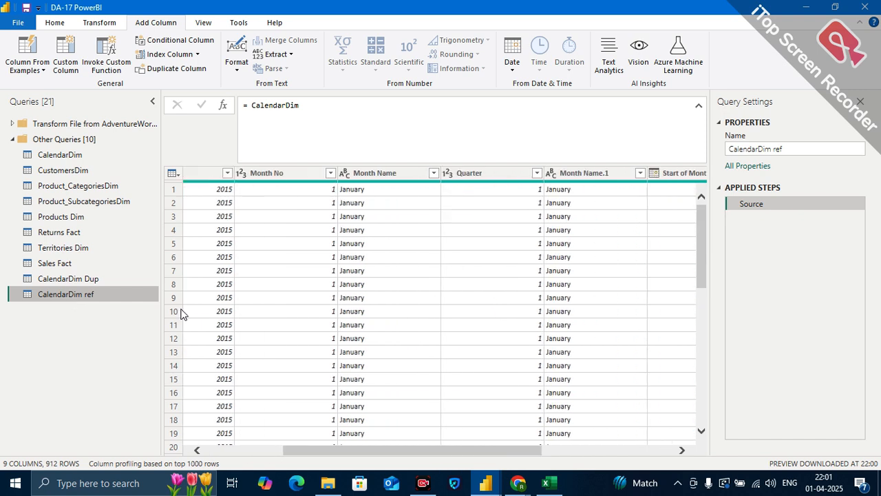
scroll(345, 285, "right", 1)
scroll(344, 286, "left", 4)
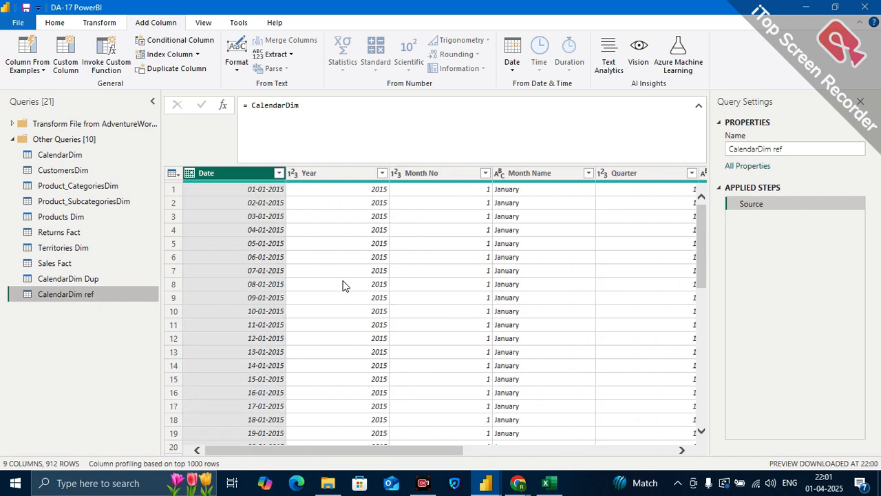
left_click(512, 71)
mouse_move(604, 173)
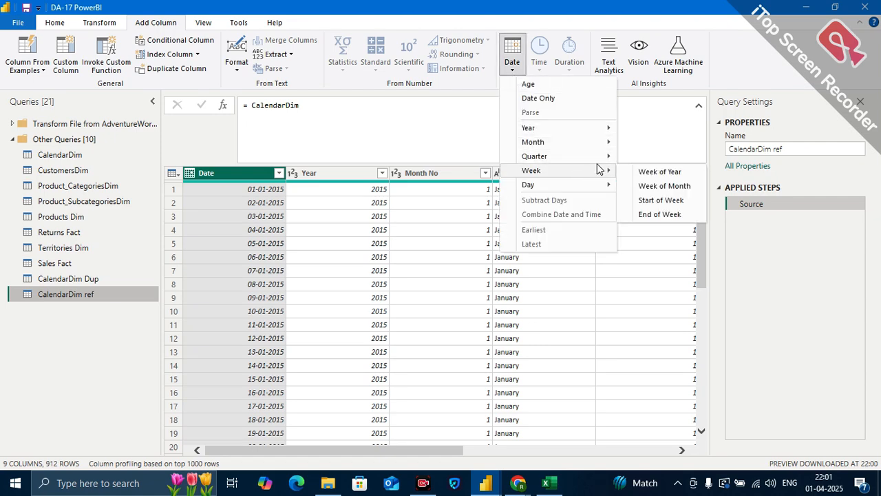
left_click(663, 200)
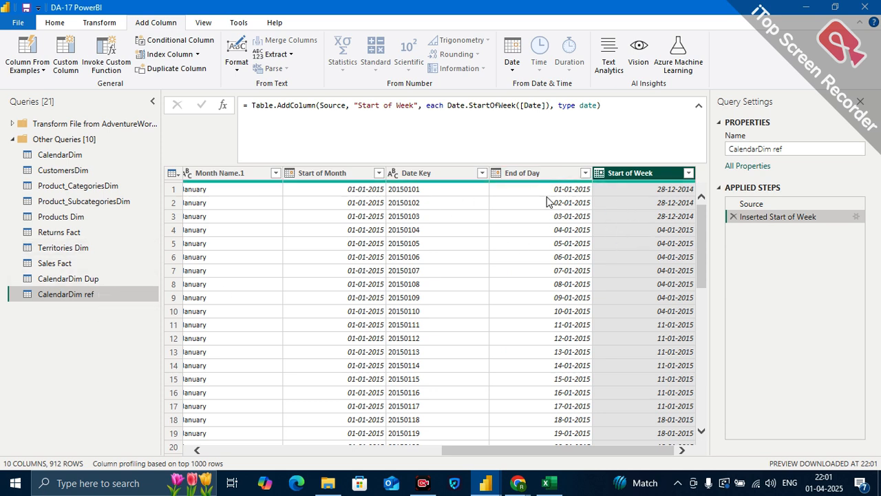
Check the columns of CalendarDim for Start of Week, and return to CalendarDim ref.
left_click(69, 158)
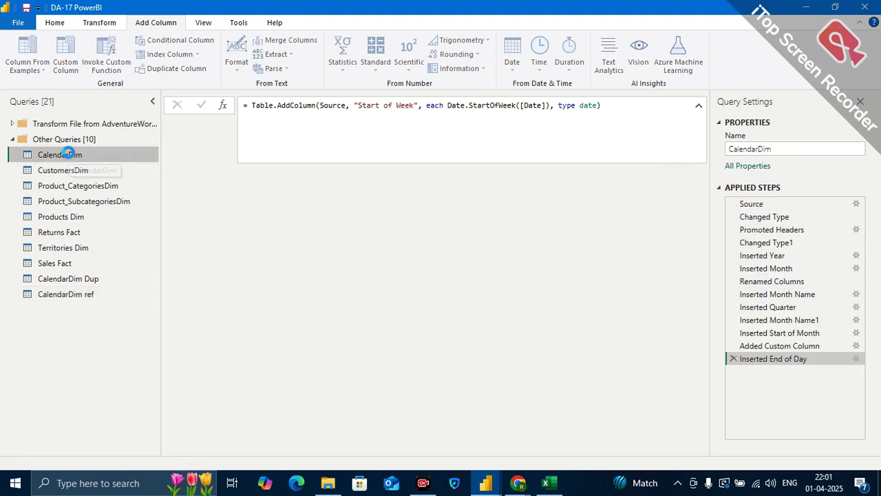
scroll(554, 279, "right", 3)
scroll(555, 279, "right", 3)
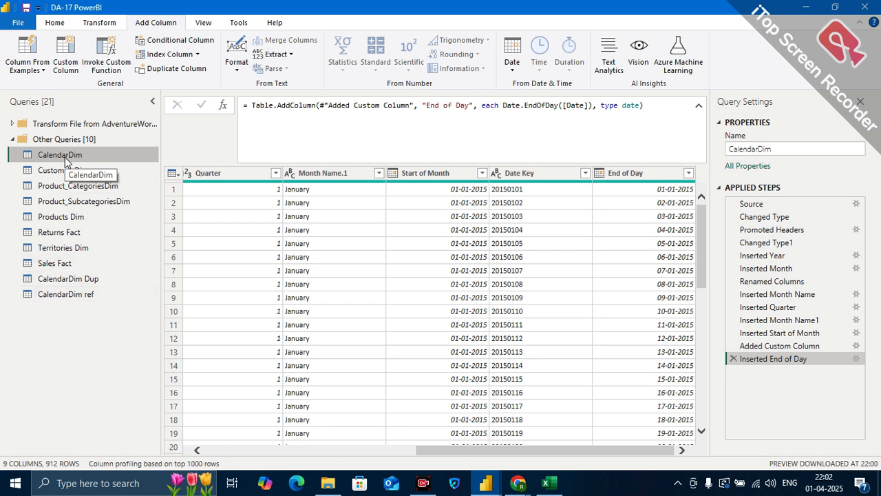
left_click(90, 295)
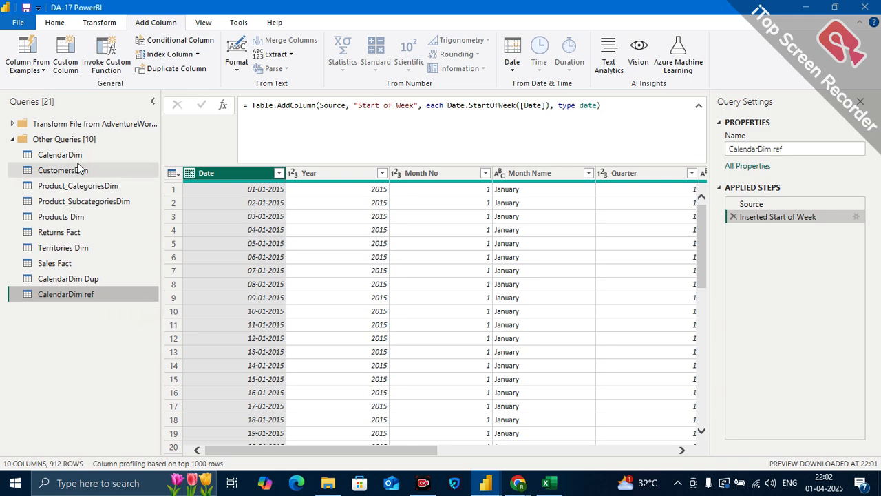
left_click(73, 267)
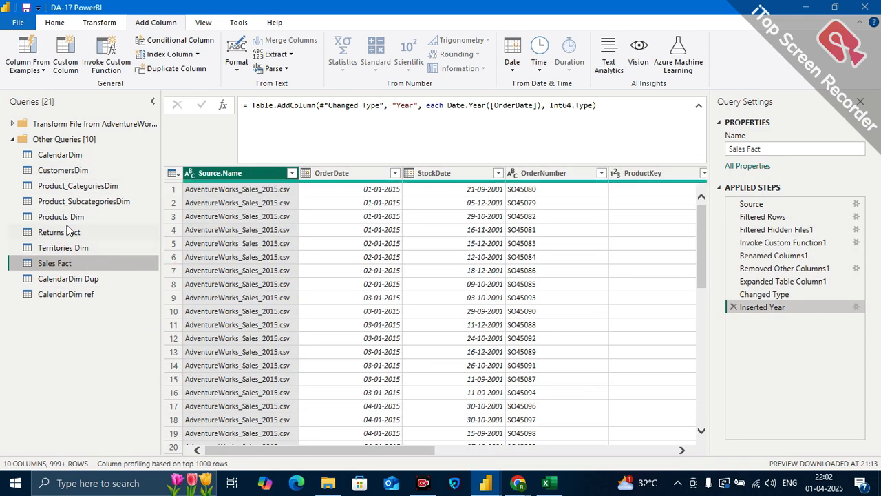
left_click(83, 172)
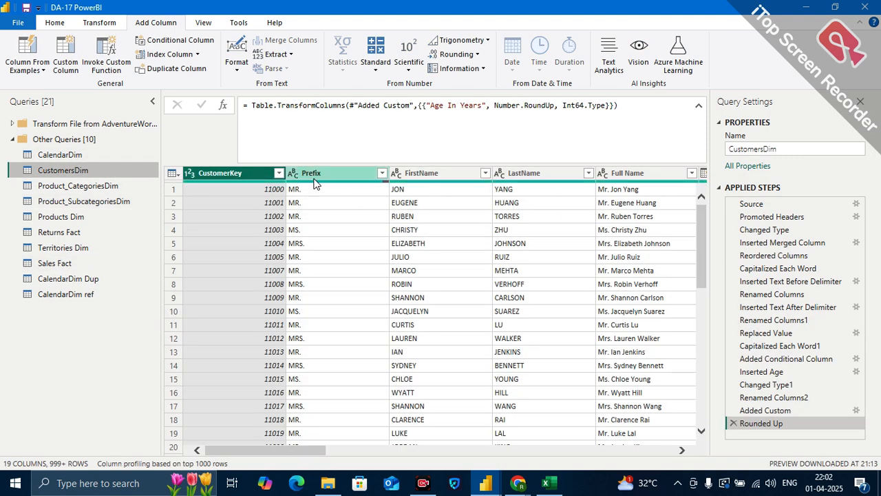
Switch to the Excel workbook and enter the headers Category and Sales in M3 and N3 of Sheet2.
left_click(551, 485)
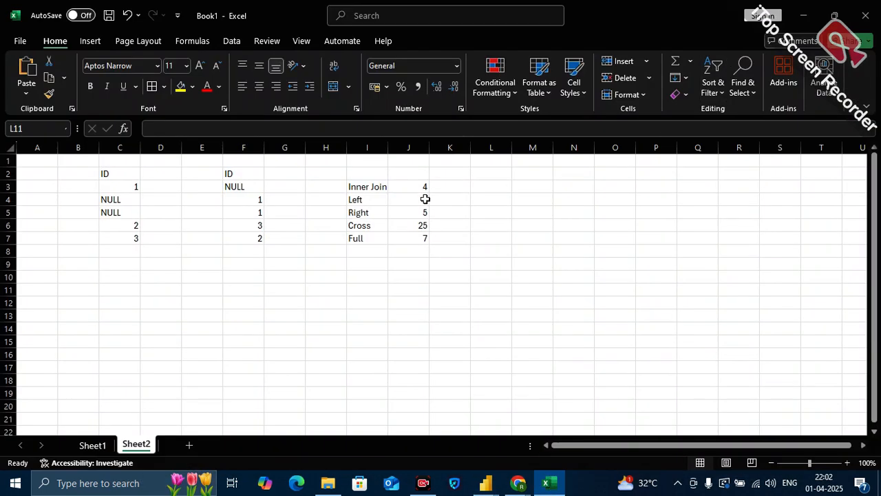
left_click(536, 185)
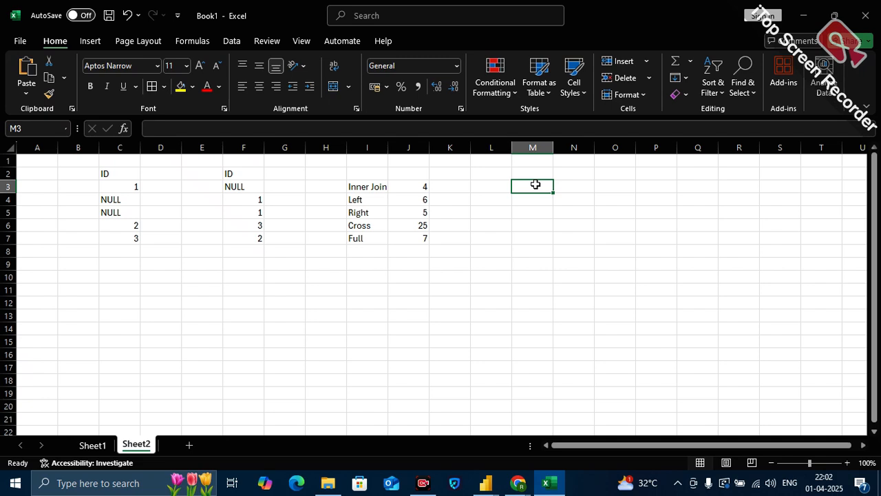
type("Category")
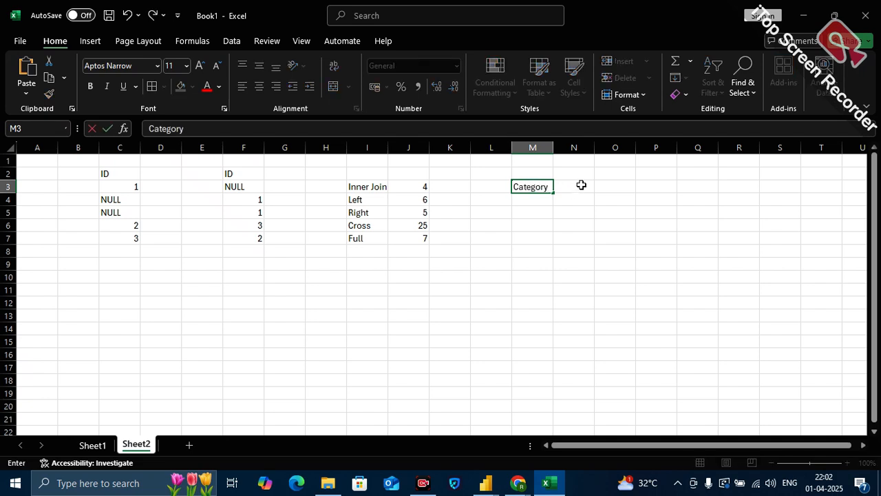
left_click(582, 184)
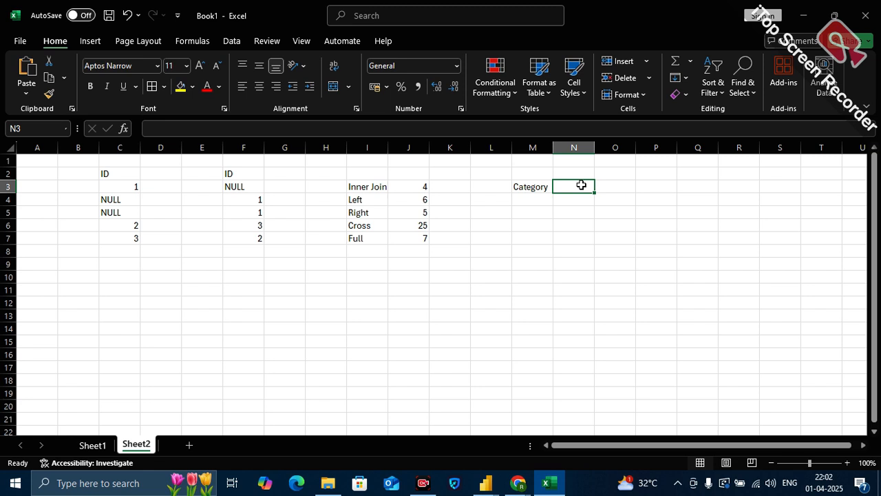
type("S")
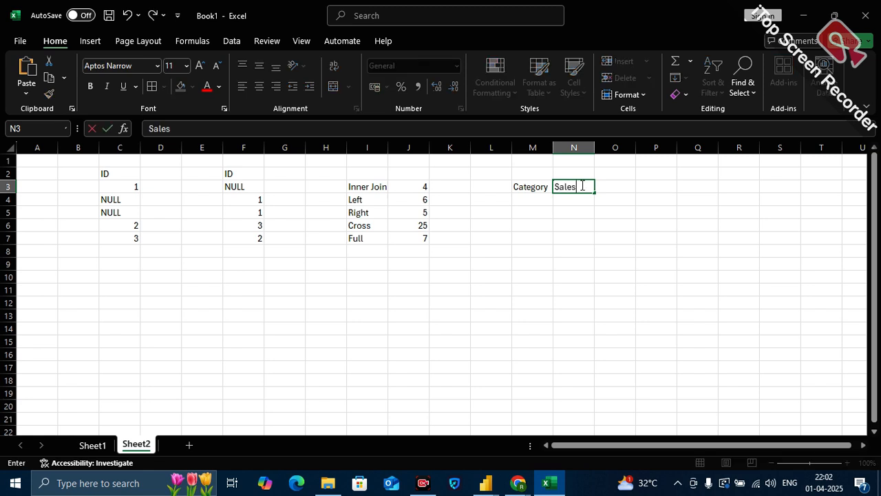
type("ales")
Enter the categories A, B and C in cells M4 to M6 under the Category header.
left_click(534, 199)
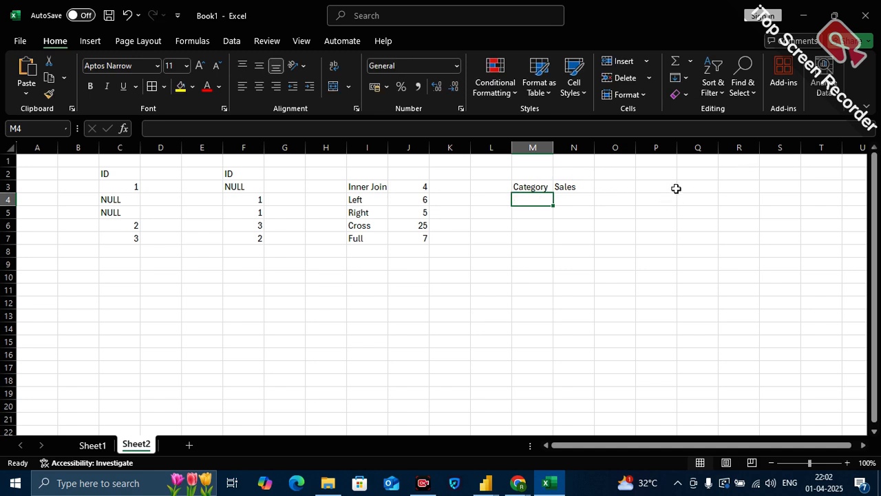
type("A")
left_click(524, 214)
type("B")
left_click(521, 229)
type("C")
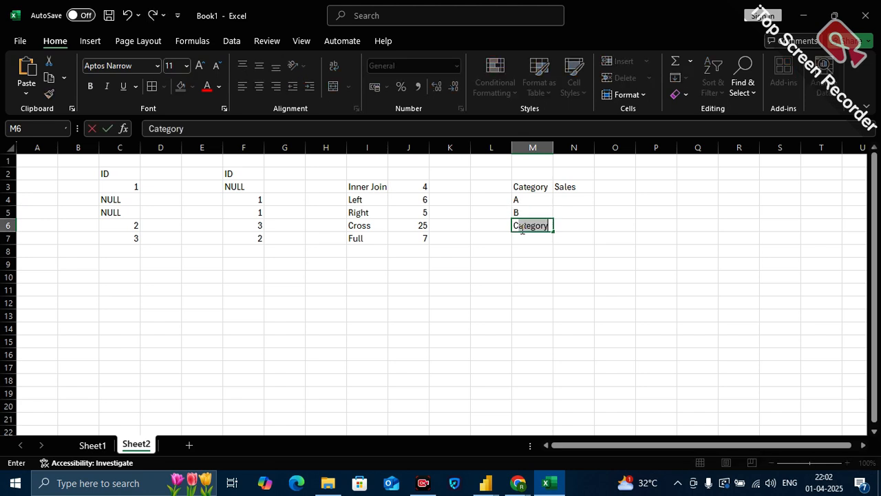
key("Delete")
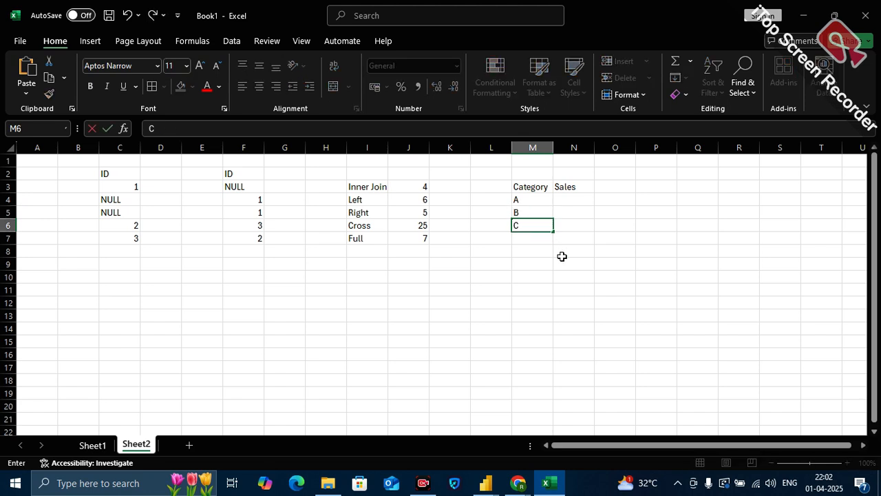
left_click(611, 269)
Enter the sales values 20, 30 and 40 in cells N4 to N6 under the Sales header.
left_click(565, 197)
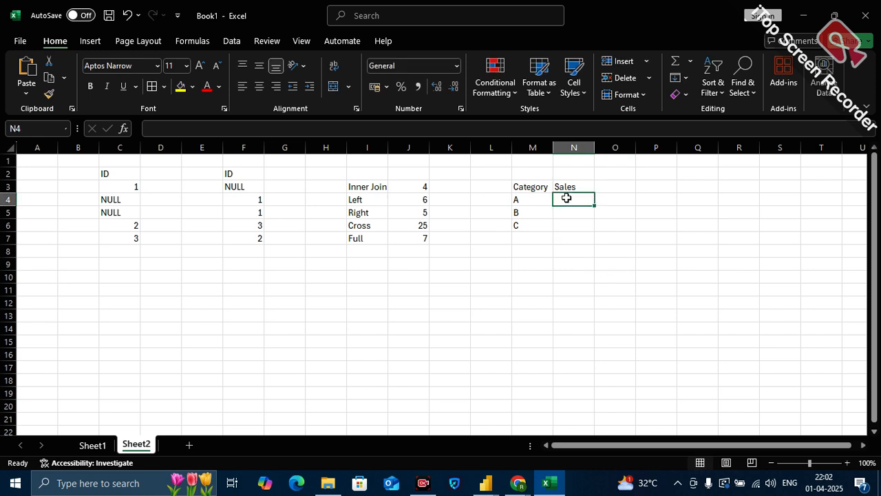
type("20")
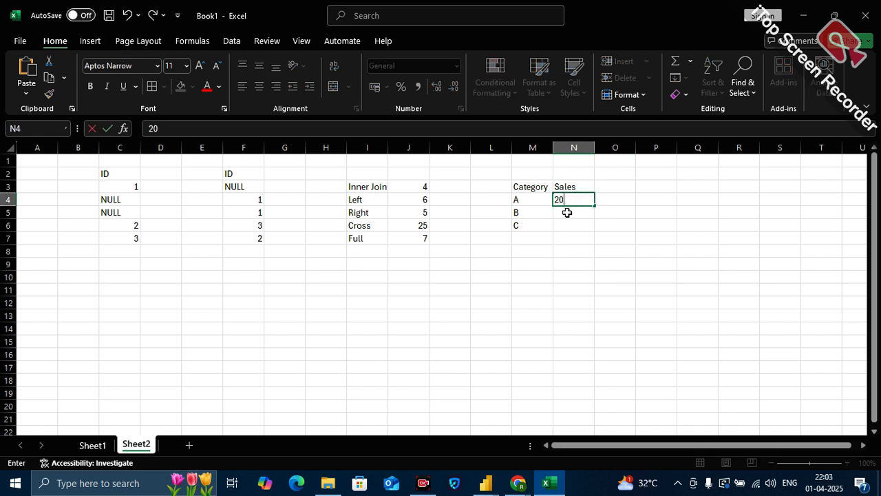
left_click(567, 213)
type("30")
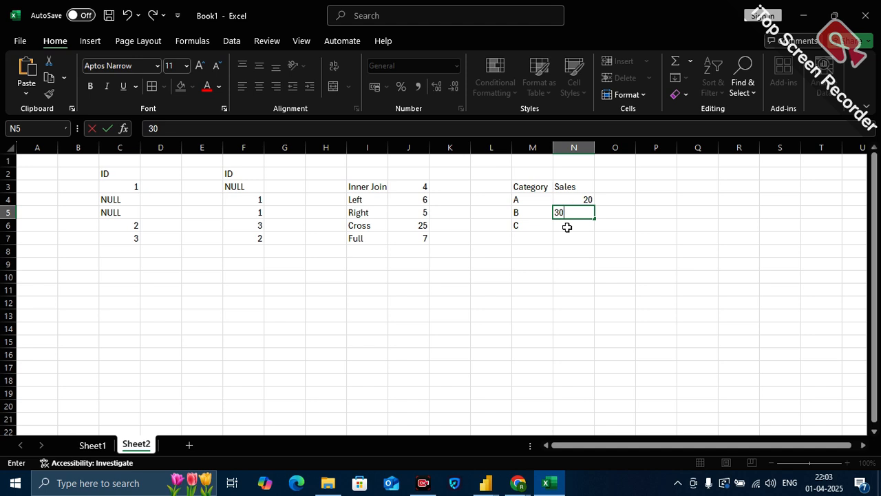
left_click(566, 227)
type("40")
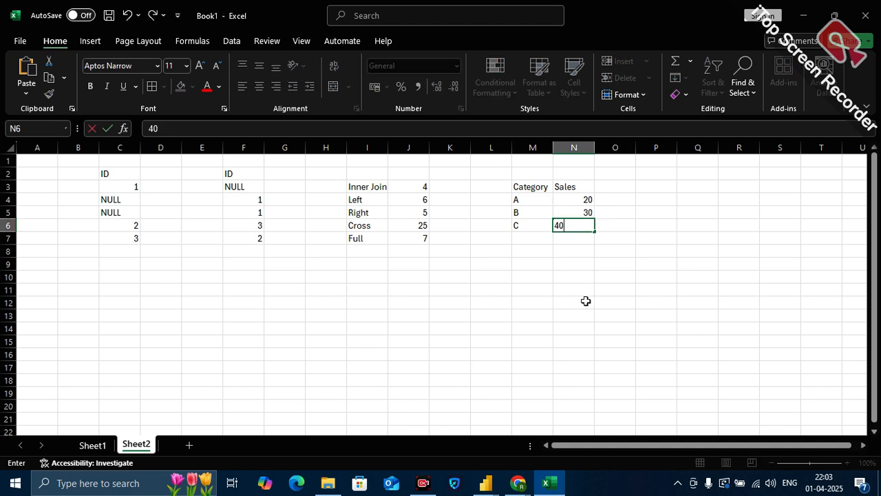
left_click(586, 301)
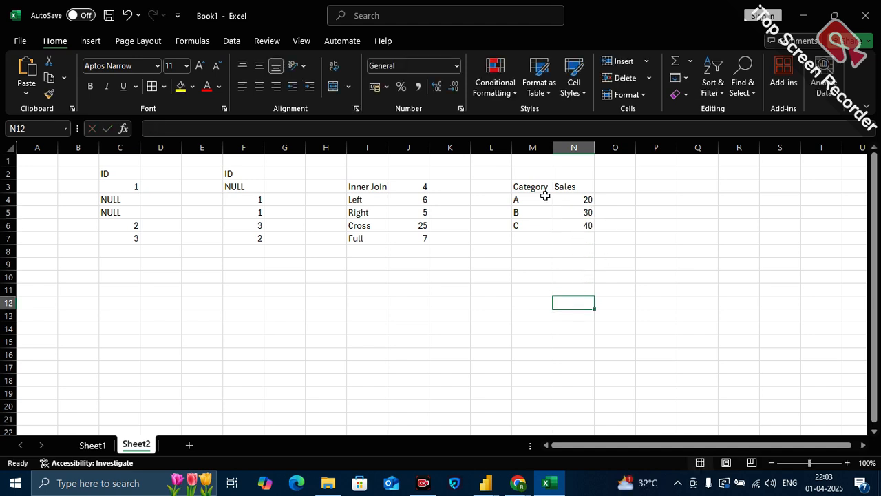
Label the Category/Sales table T1 in cell L2 and enter the label T2 for a second table in L8.
left_click_drag(536, 189, 571, 197)
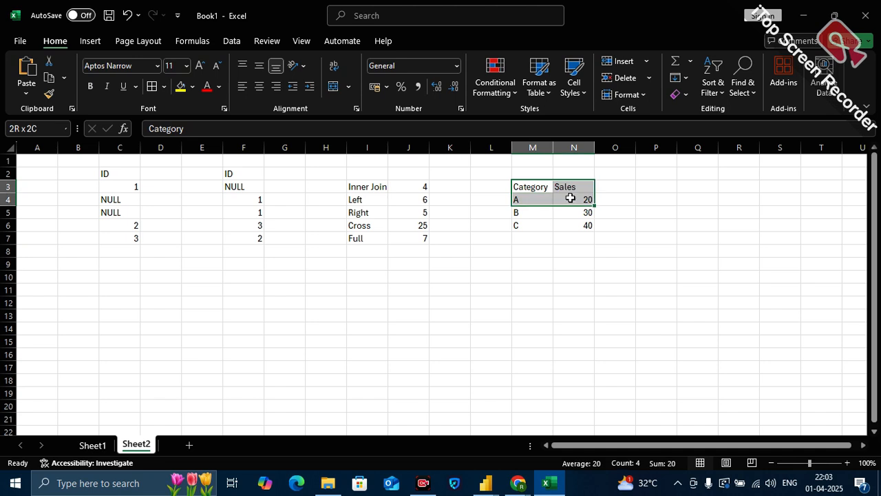
left_click(491, 179)
type("T")
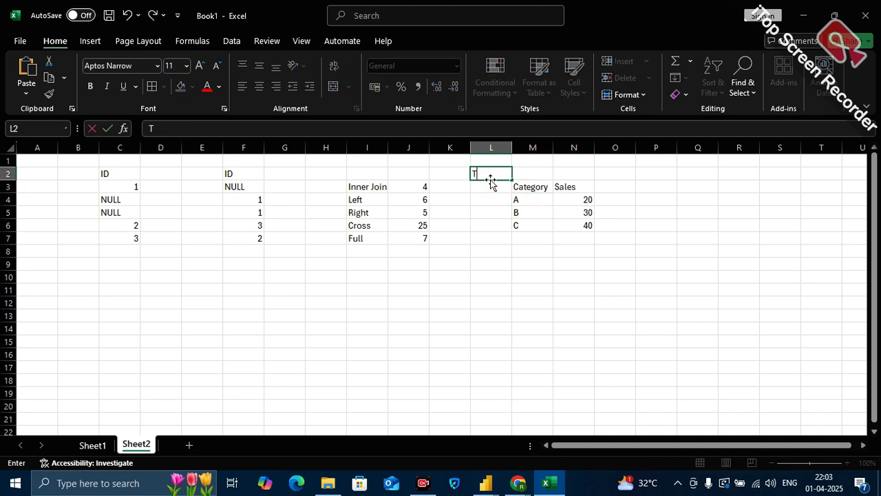
left_click(516, 236)
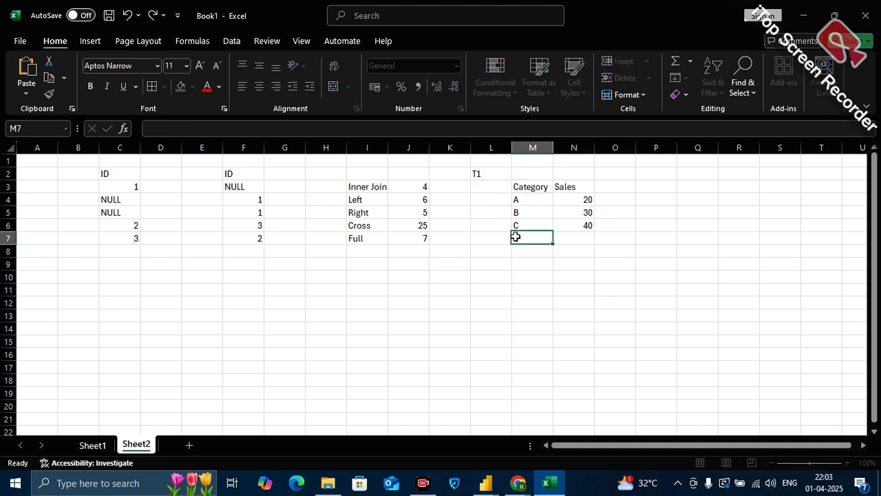
left_click(480, 175)
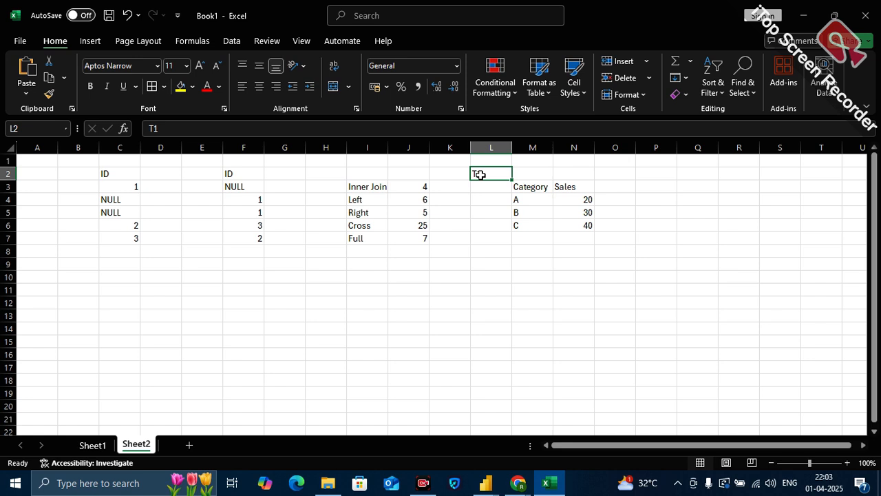
left_click(498, 248)
type("T2")
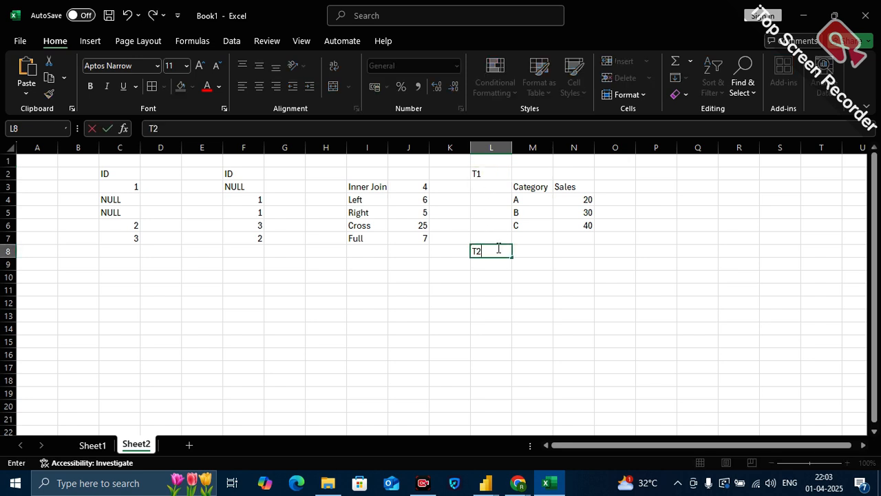
left_click(563, 314)
Copy the Category column with its header from M3:M6 to M8:M11 beside the T2 label.
left_click_drag(531, 187, 529, 281)
key("ctrl+c")
key("ctrl+v")
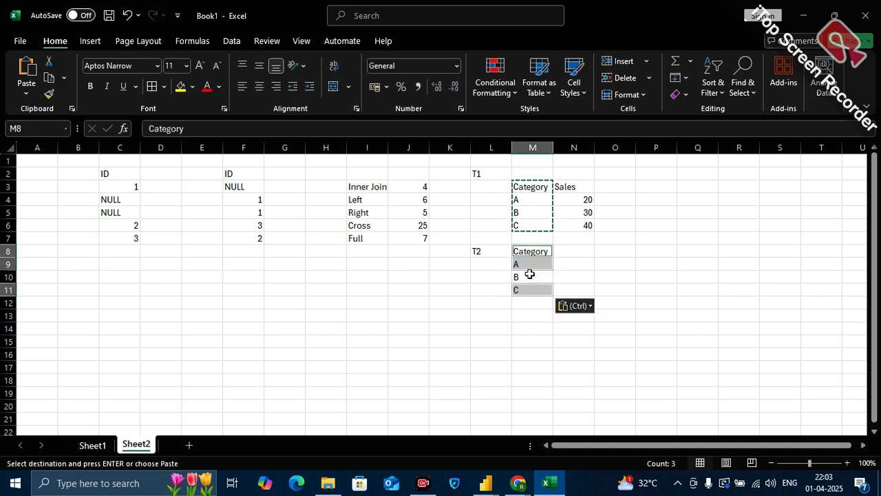
left_click(646, 268)
key("Escape")
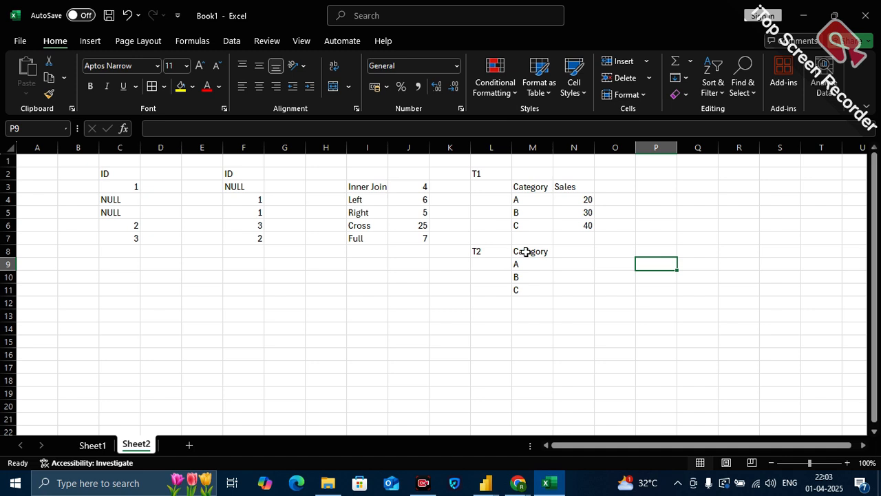
Add category D with sales of 50 to the T1 table in cells M7 and N7.
left_click_drag(527, 252, 535, 290)
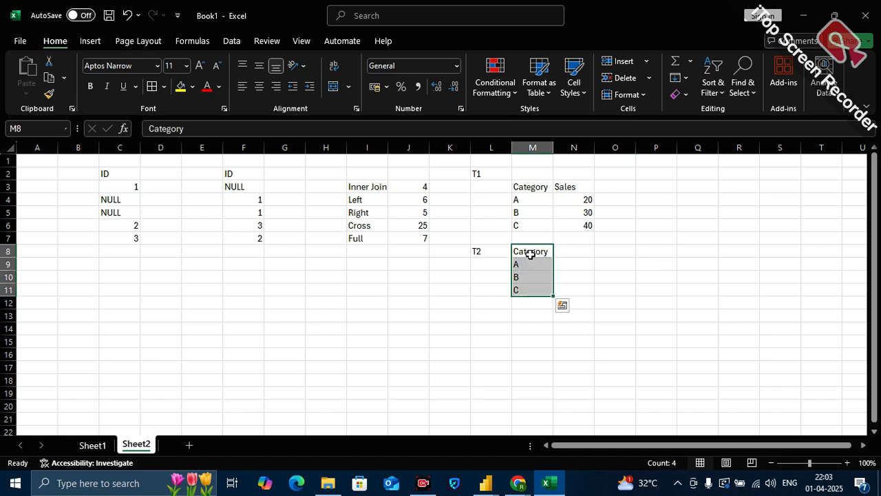
left_click(499, 227)
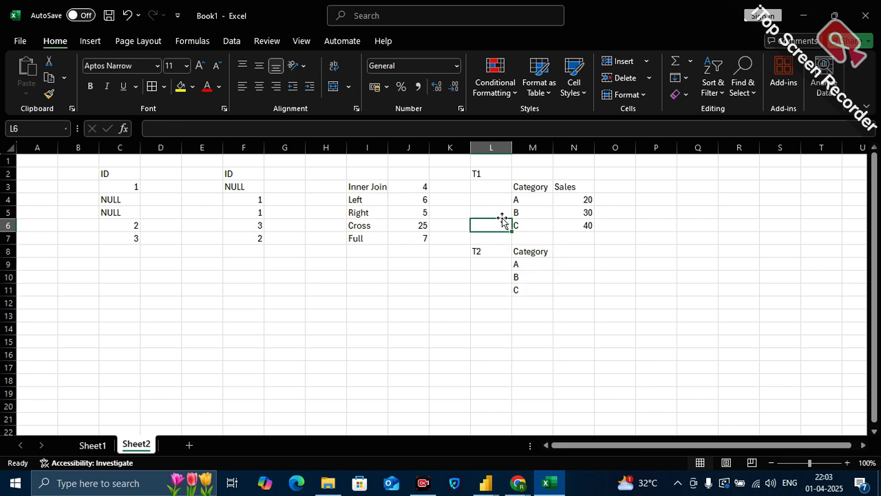
left_click(528, 238)
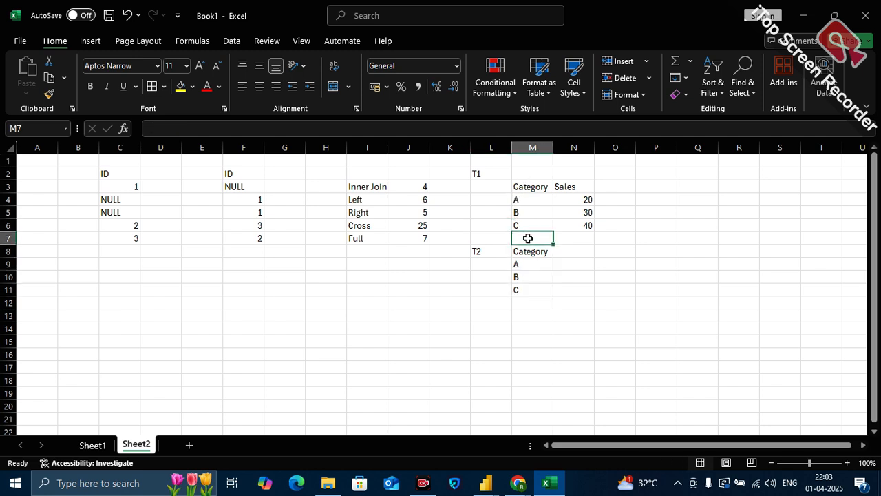
type("D")
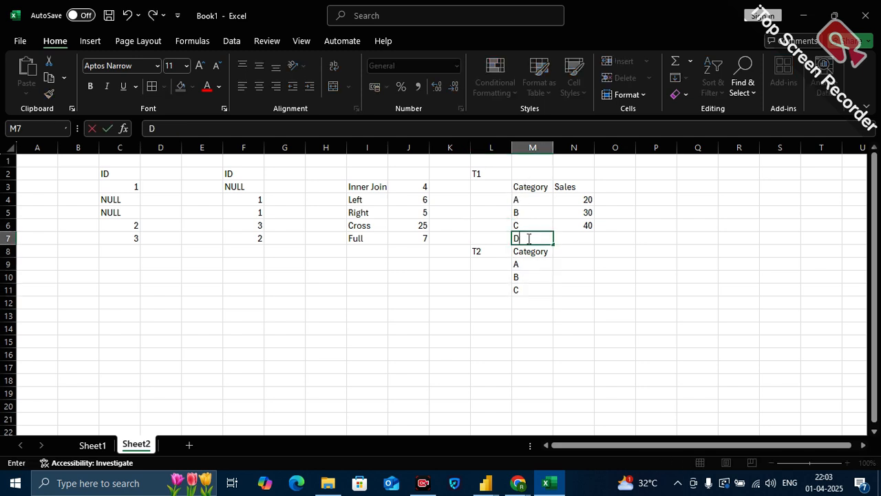
left_click(591, 236)
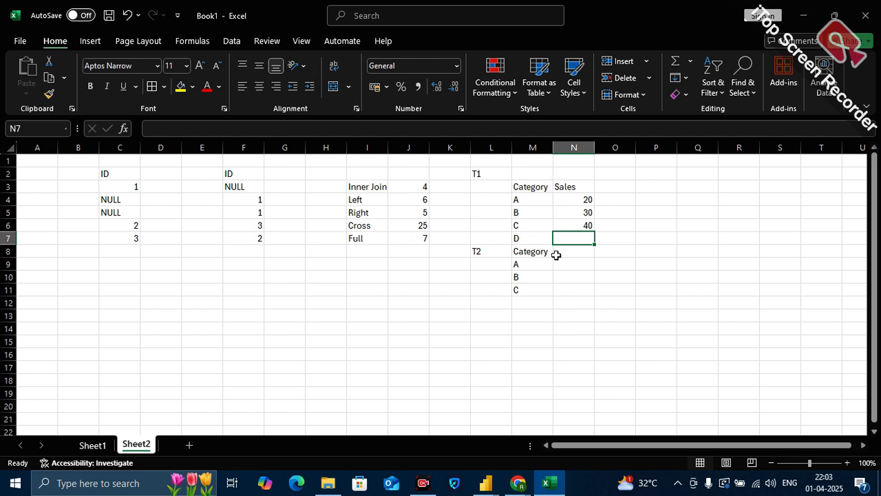
type("50")
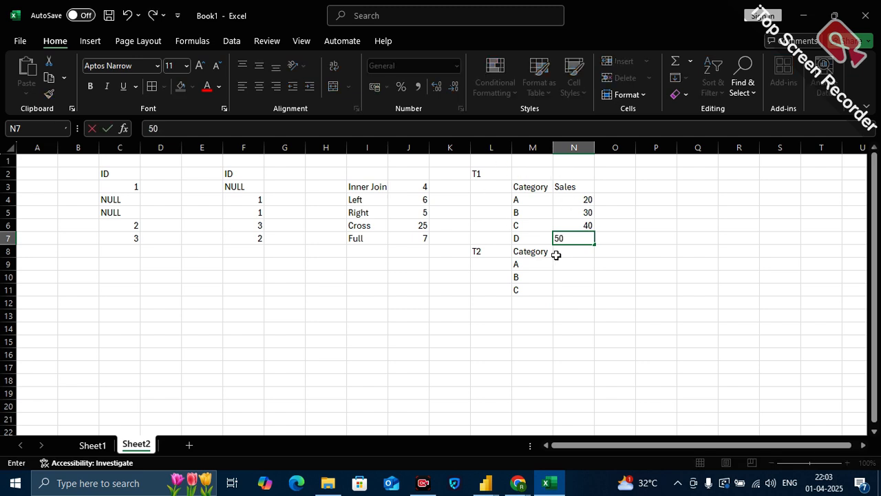
left_click(587, 365)
Add category D to the T2 table in cell M12.
left_click_drag(492, 250, 544, 312)
left_click(535, 301)
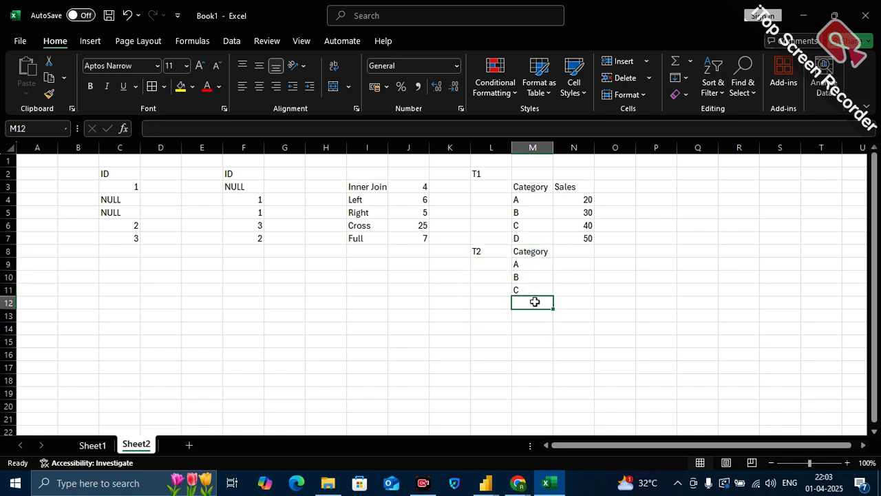
type("D")
left_click(630, 339)
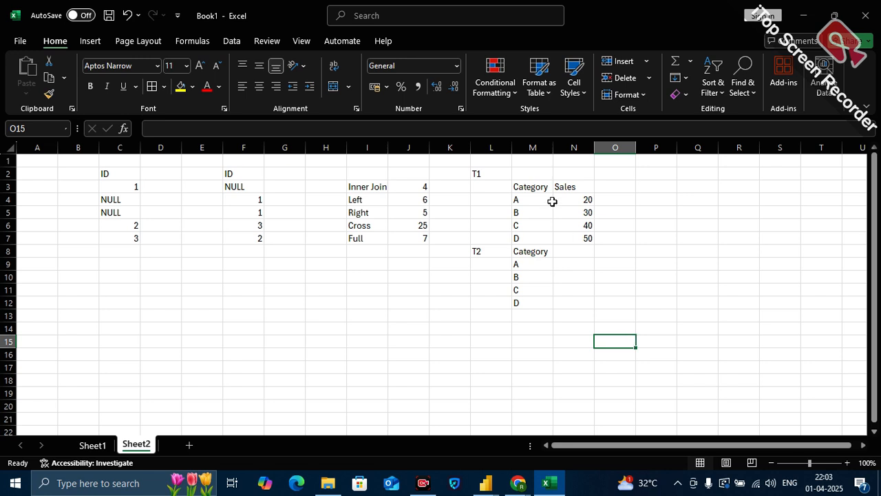
left_click(480, 173)
key("F2")
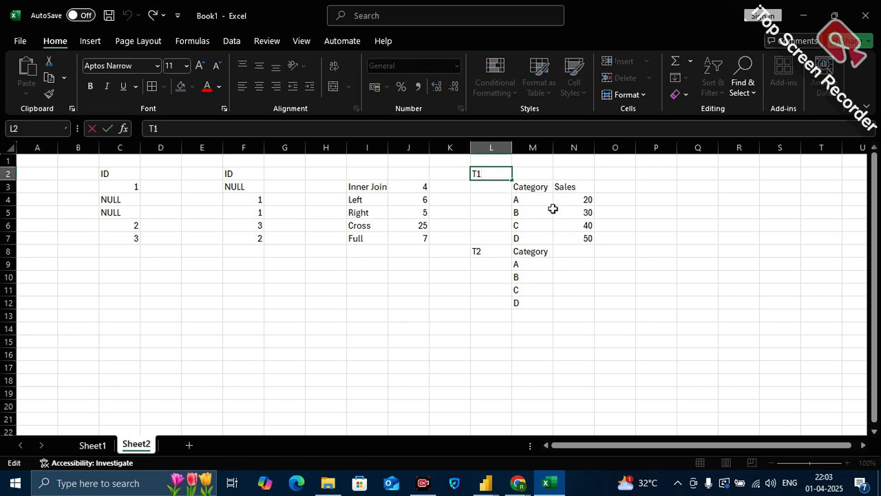
left_click(527, 225)
left_click_drag(491, 168, 582, 236)
left_click_drag(494, 250, 530, 299)
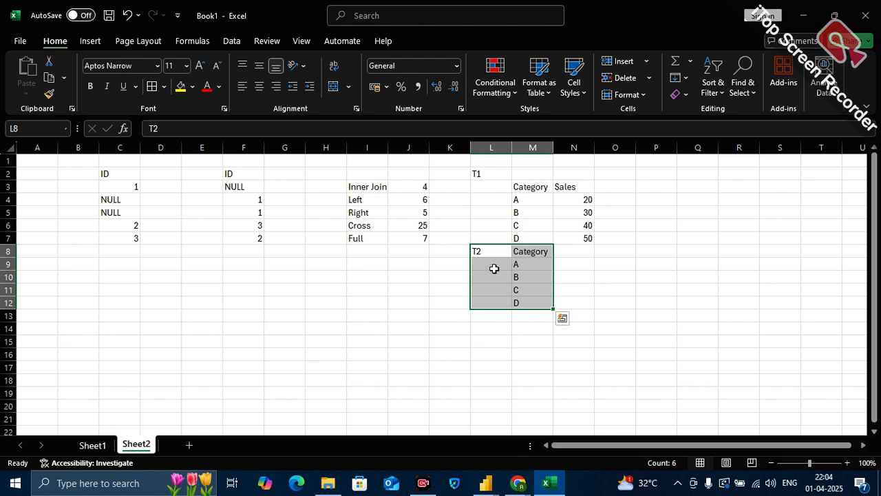
Switch to the Power Query Editor and duplicate the Sales Fact query.
mouse_move(487, 482)
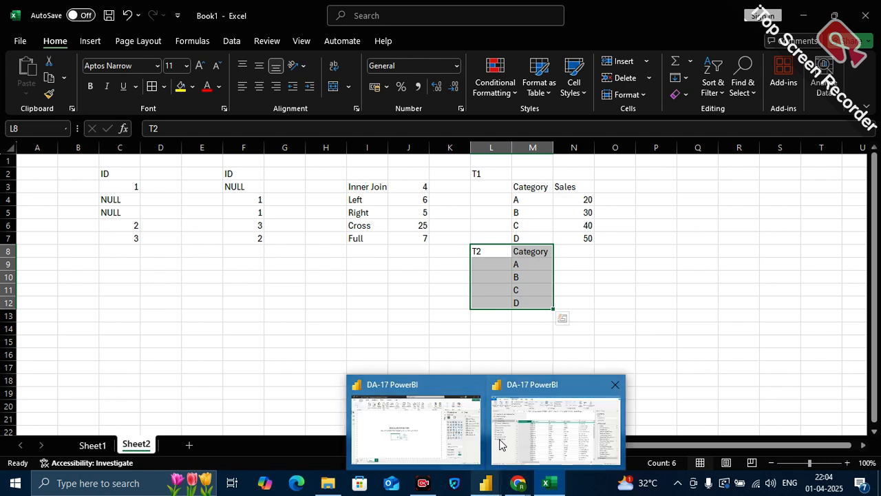
left_click(512, 448)
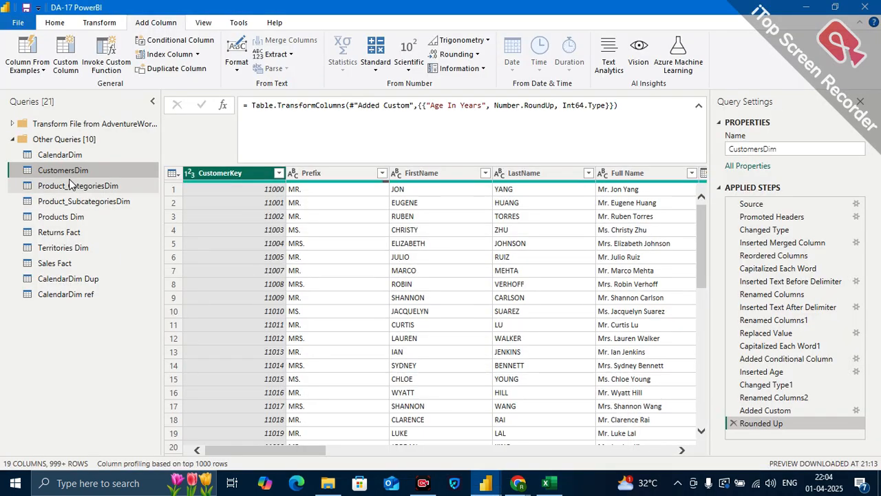
left_click(72, 262)
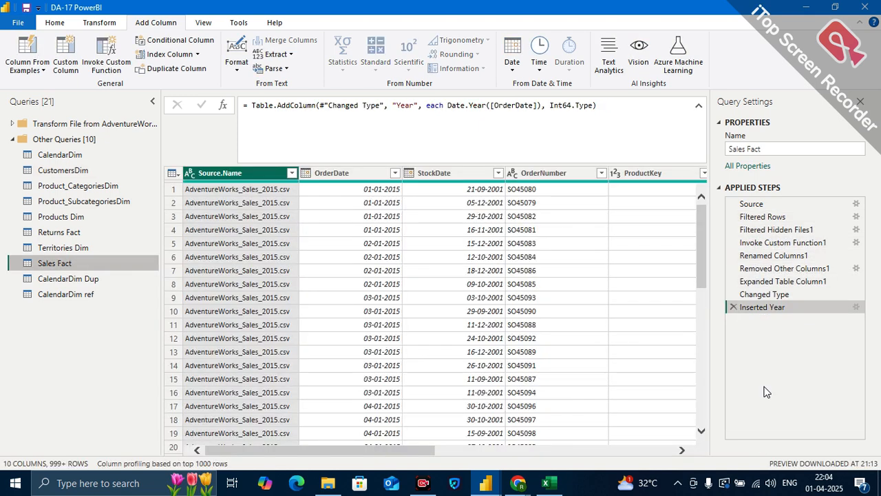
scroll(532, 289, "right", 3)
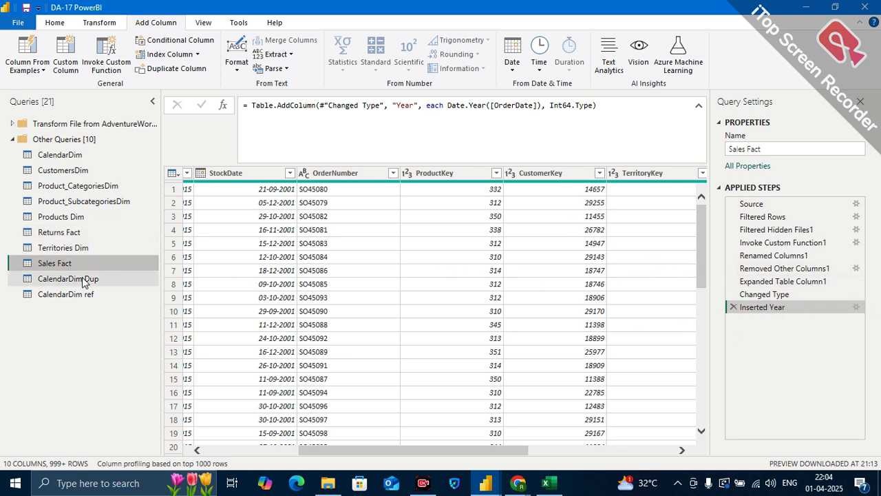
right_click(53, 268)
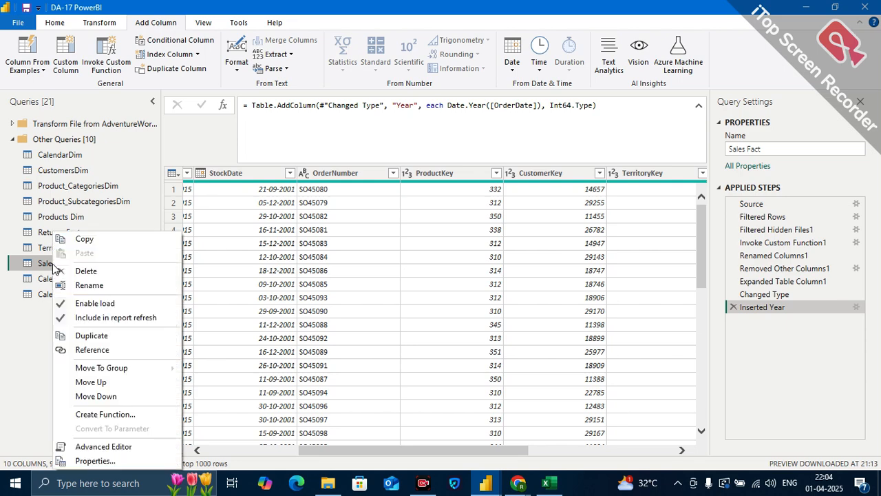
left_click(92, 335)
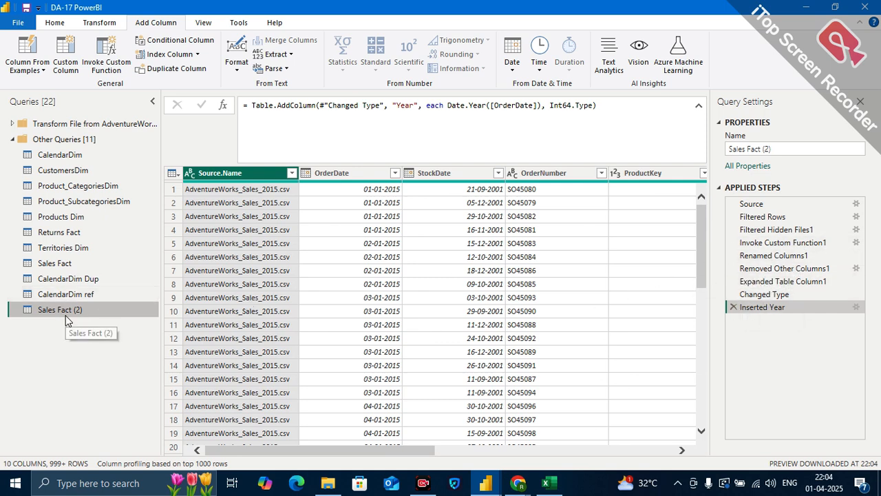
Compare the original Sales Fact query with its duplicate, including data and applied steps.
left_click(60, 265)
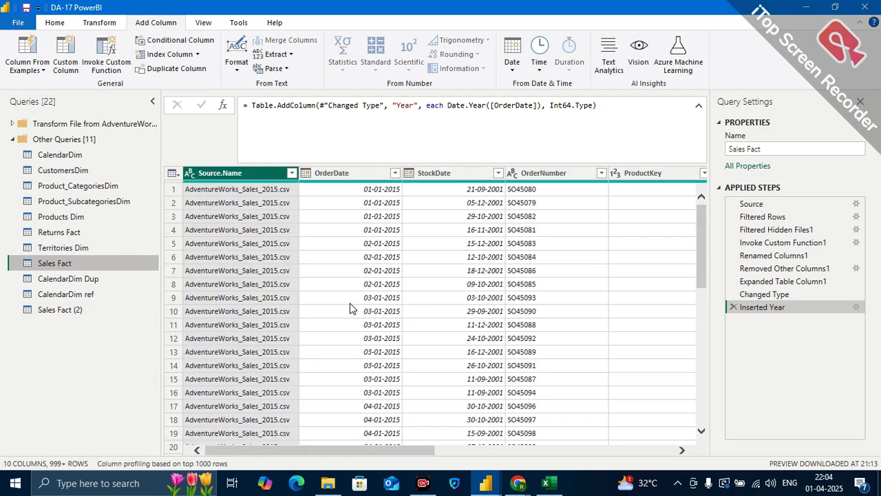
left_click(71, 311)
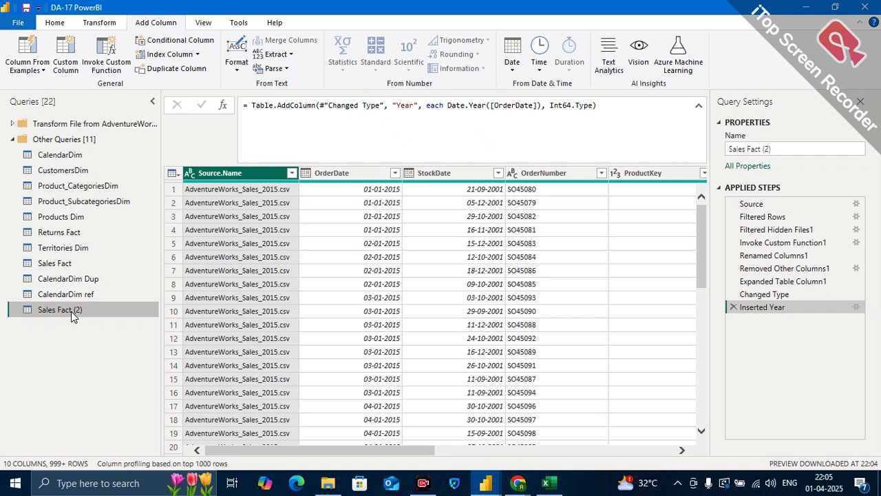
left_click(11, 140)
left_click(12, 140)
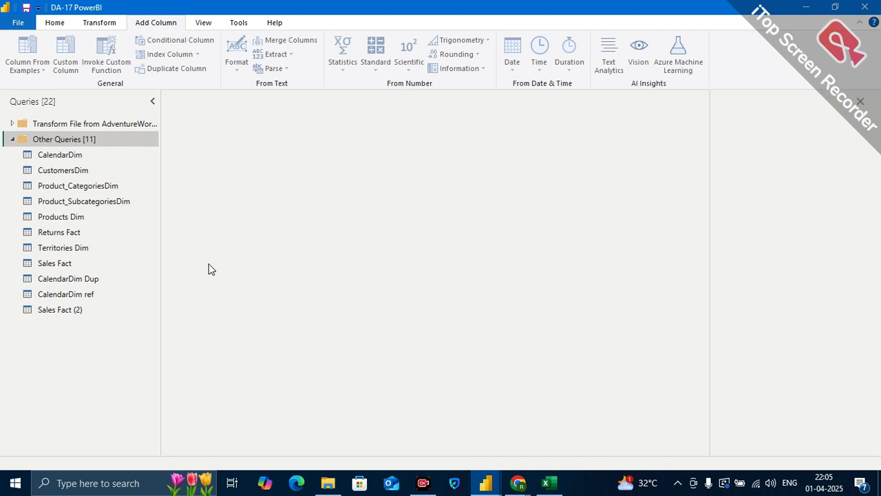
left_click(423, 483)
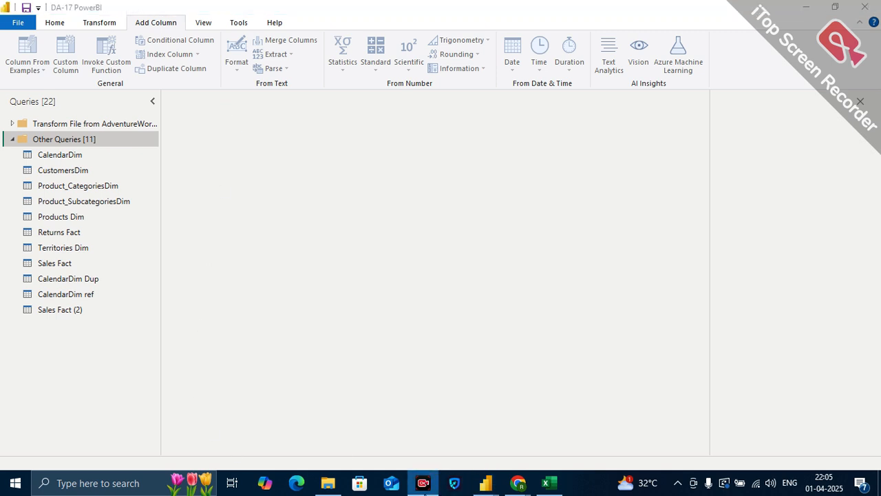
left_click(424, 484)
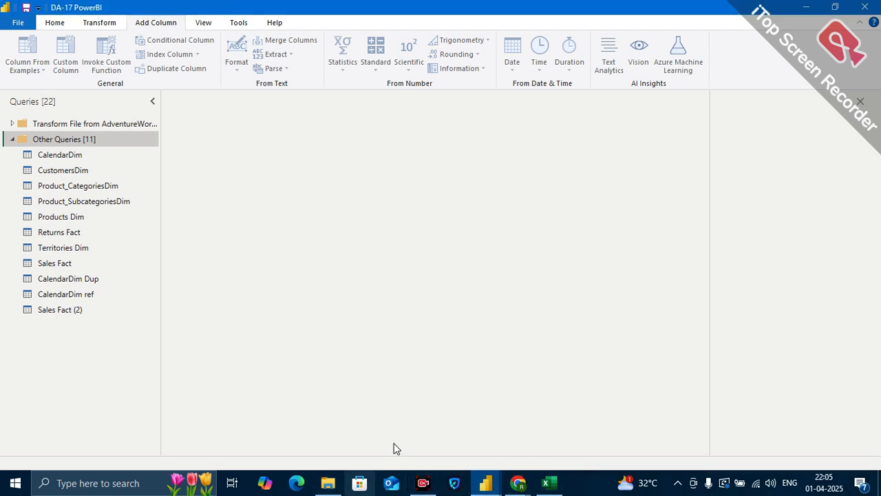
left_click(805, 7)
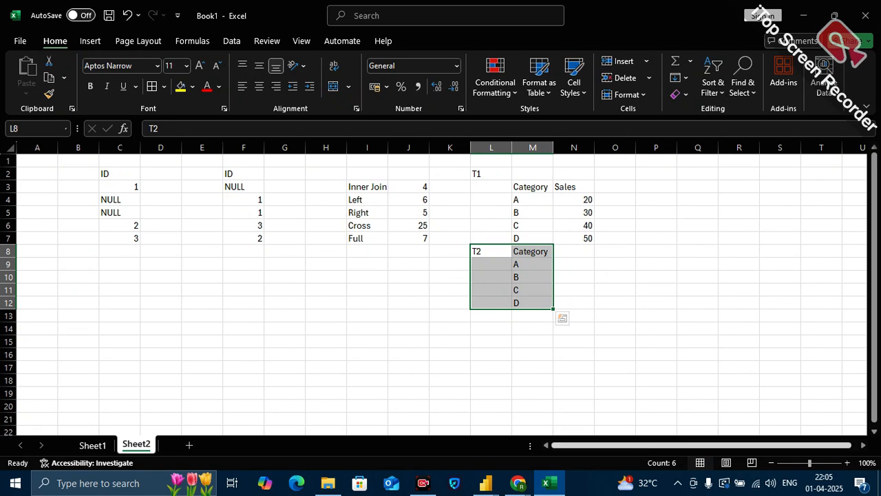
left_click(509, 489)
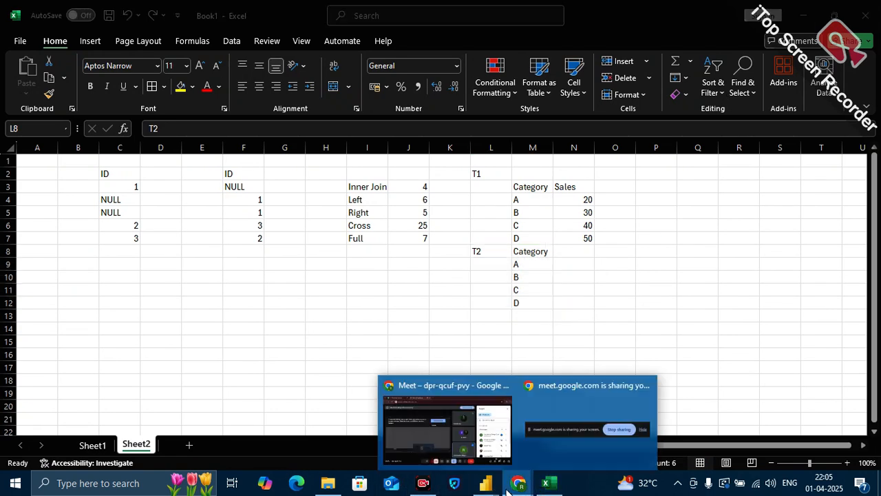
Switch to the Google Meet call and review the list of contributors down to its last participant.
left_click(471, 428)
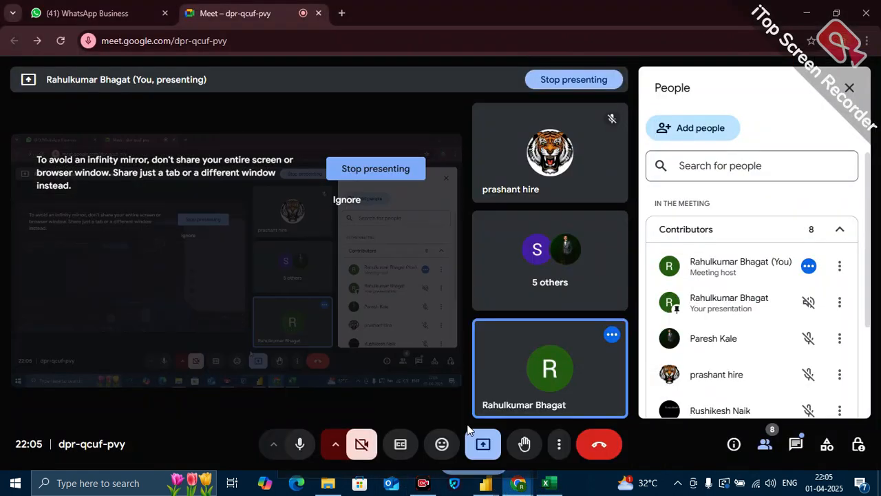
left_click(765, 444)
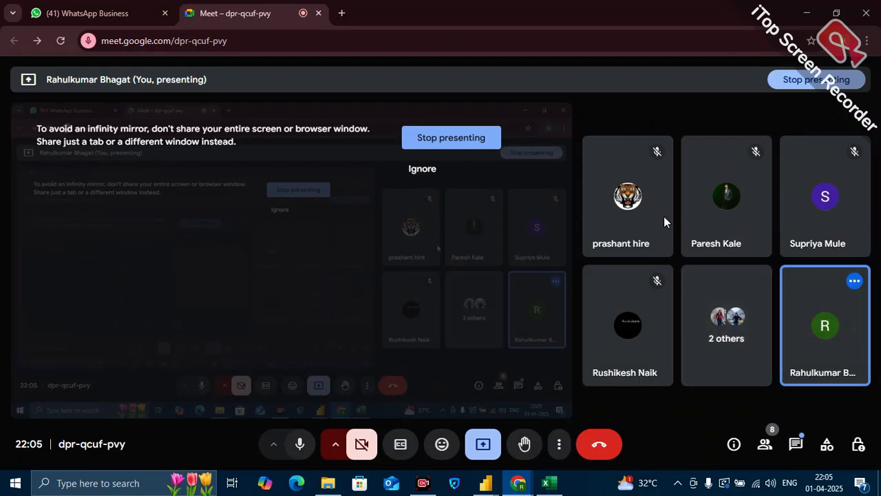
left_click(734, 353)
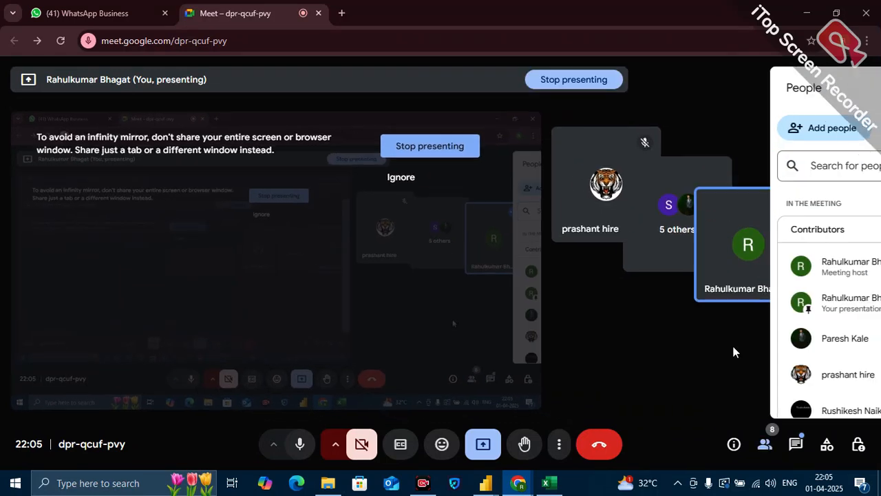
scroll(754, 363, "down", 2)
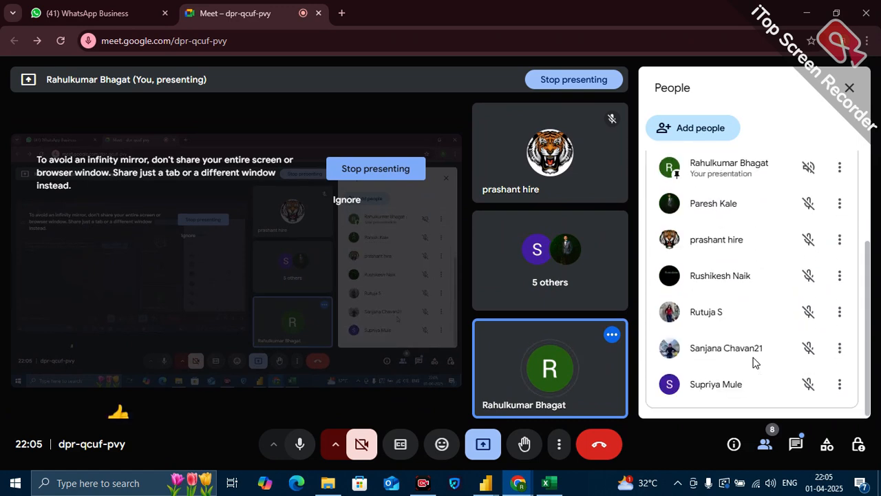
scroll(754, 363, "down", 1)
scroll(756, 364, "up", 1)
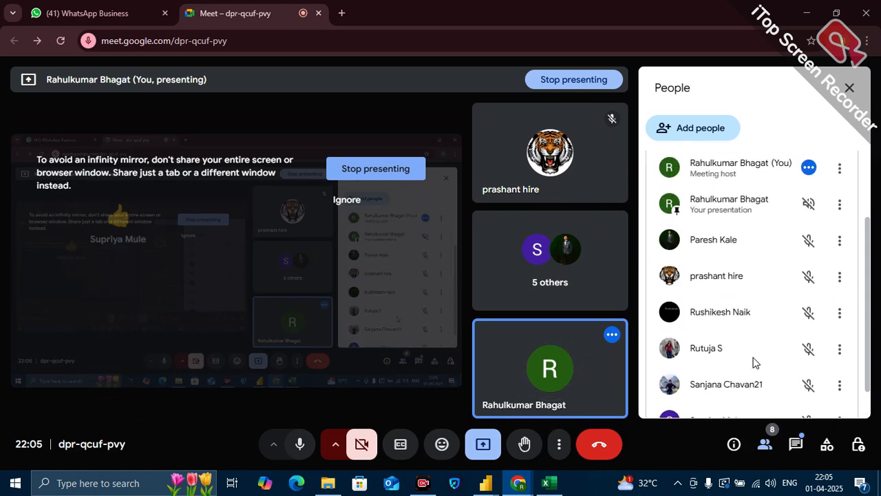
scroll(756, 364, "down", 1)
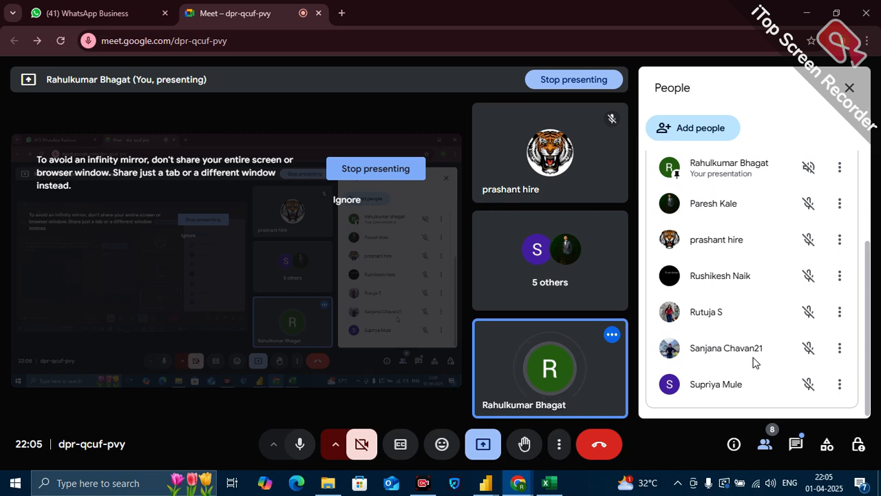
Open Snipping Tool, capture a rectangular snip of the meeting's participant list, and minimize the snip window.
left_click(126, 492)
type("sn")
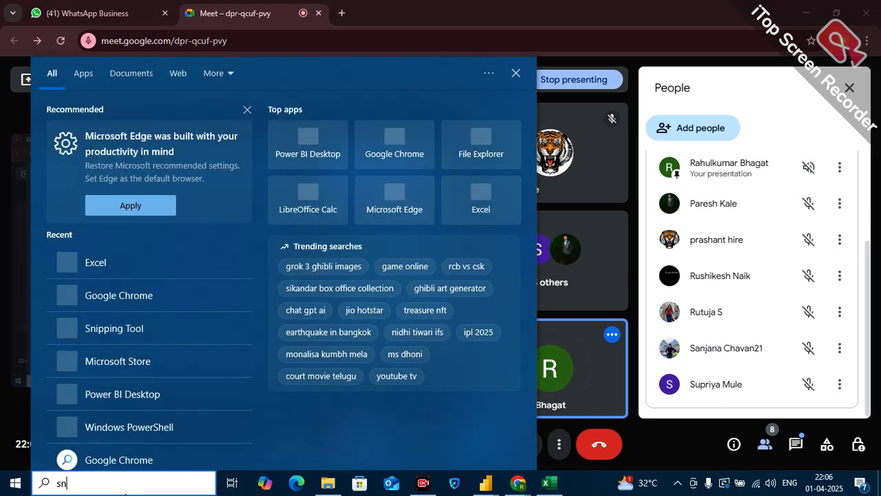
type("ipp")
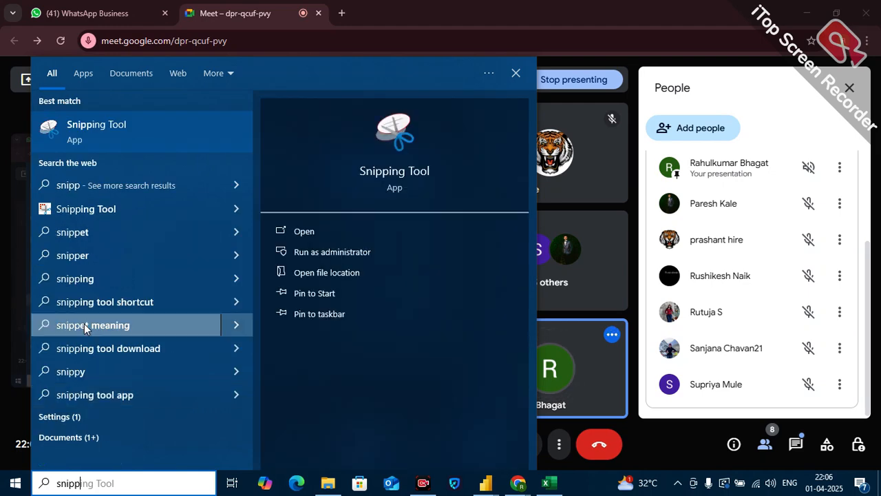
left_click(117, 136)
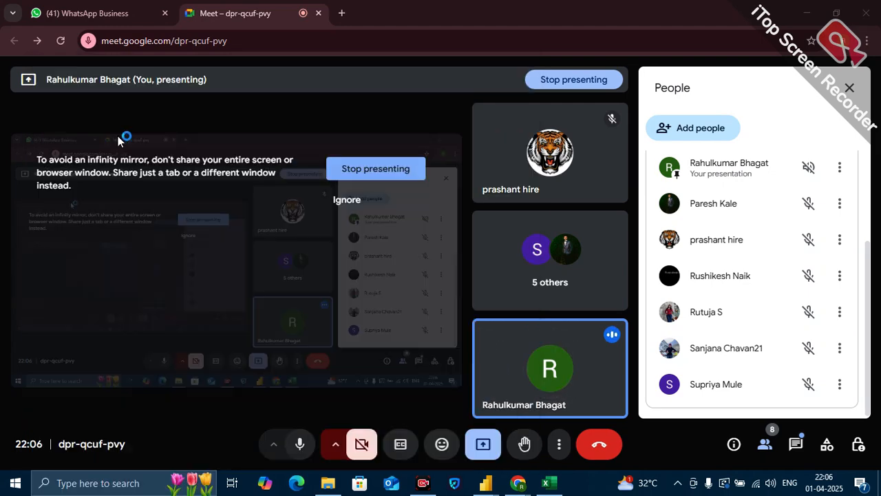
left_click(370, 160)
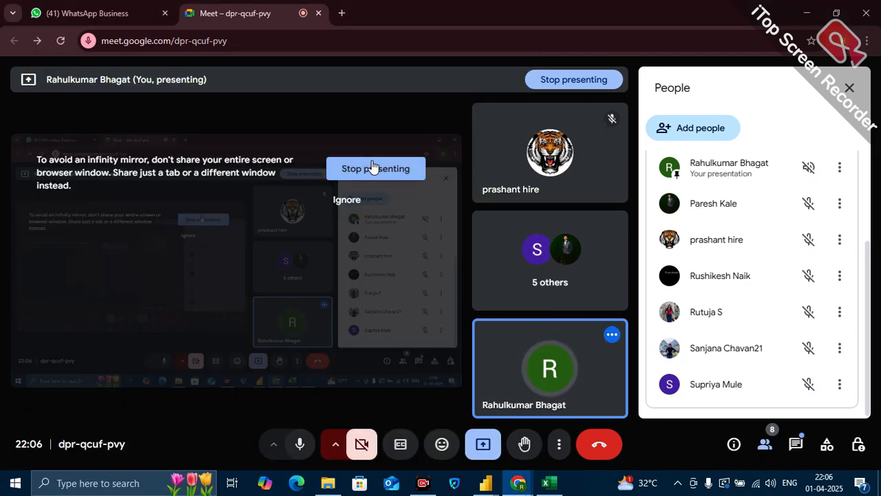
left_click_drag(650, 182, 854, 415)
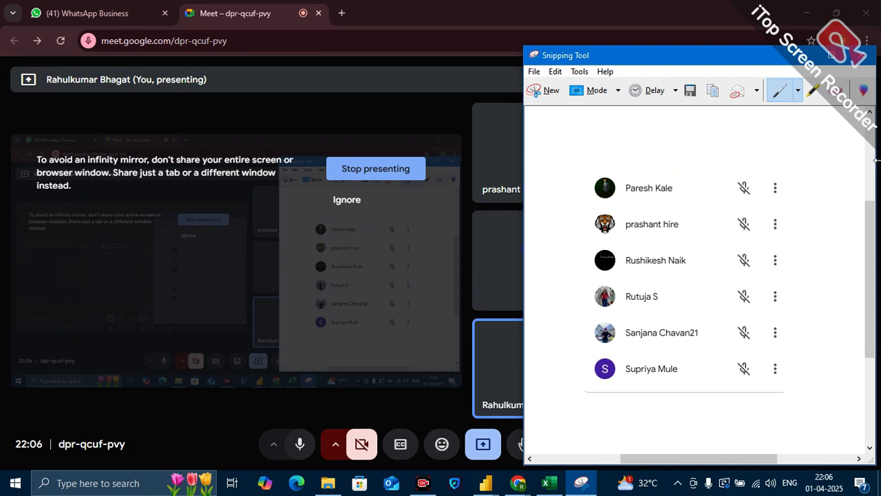
left_click(813, 56)
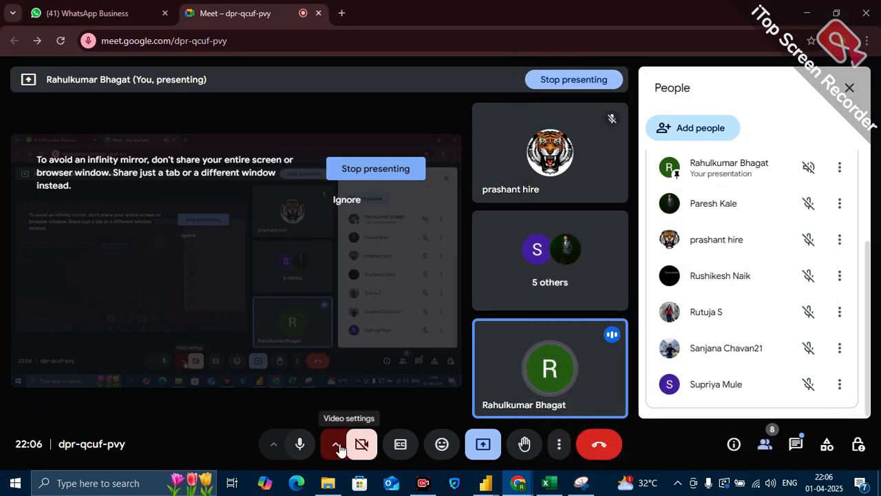
left_click(424, 485)
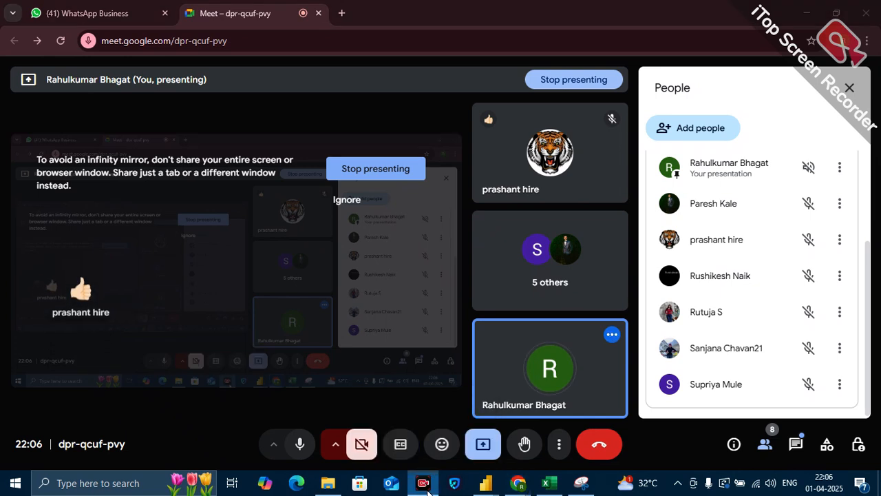